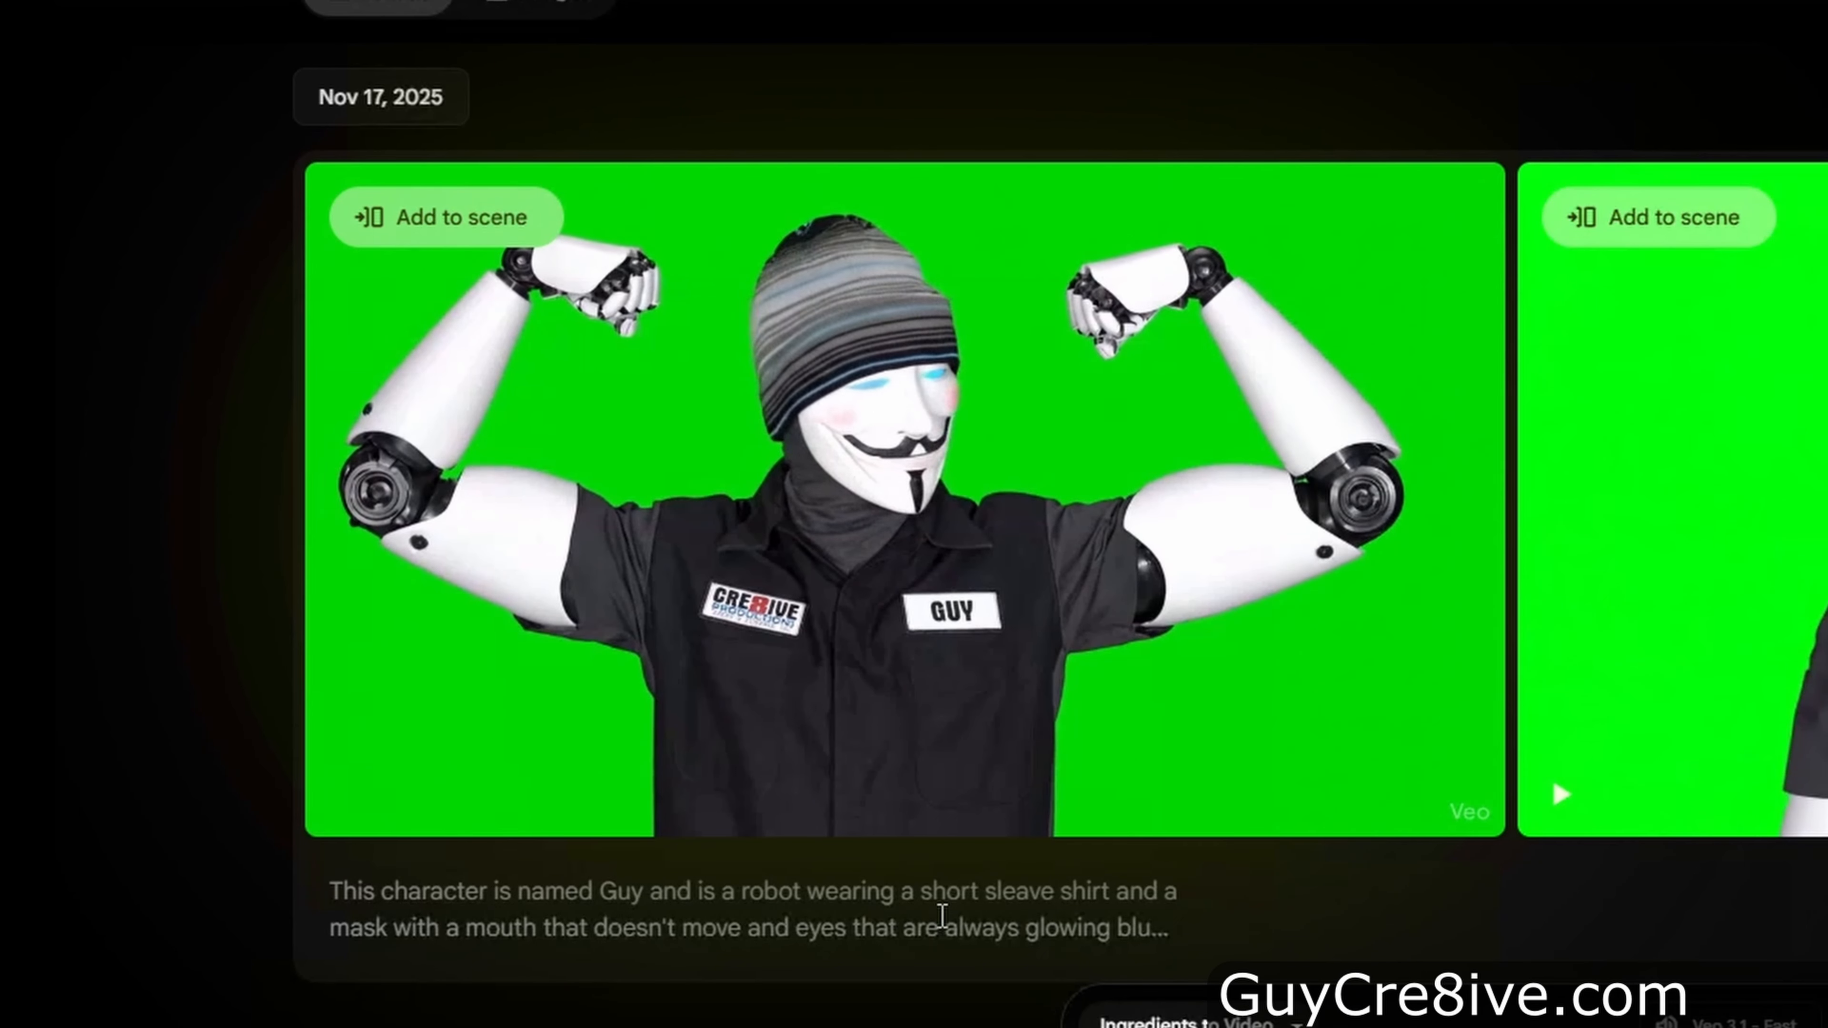
Preview the first generated flexing video clip
mouse_move(1291, 729)
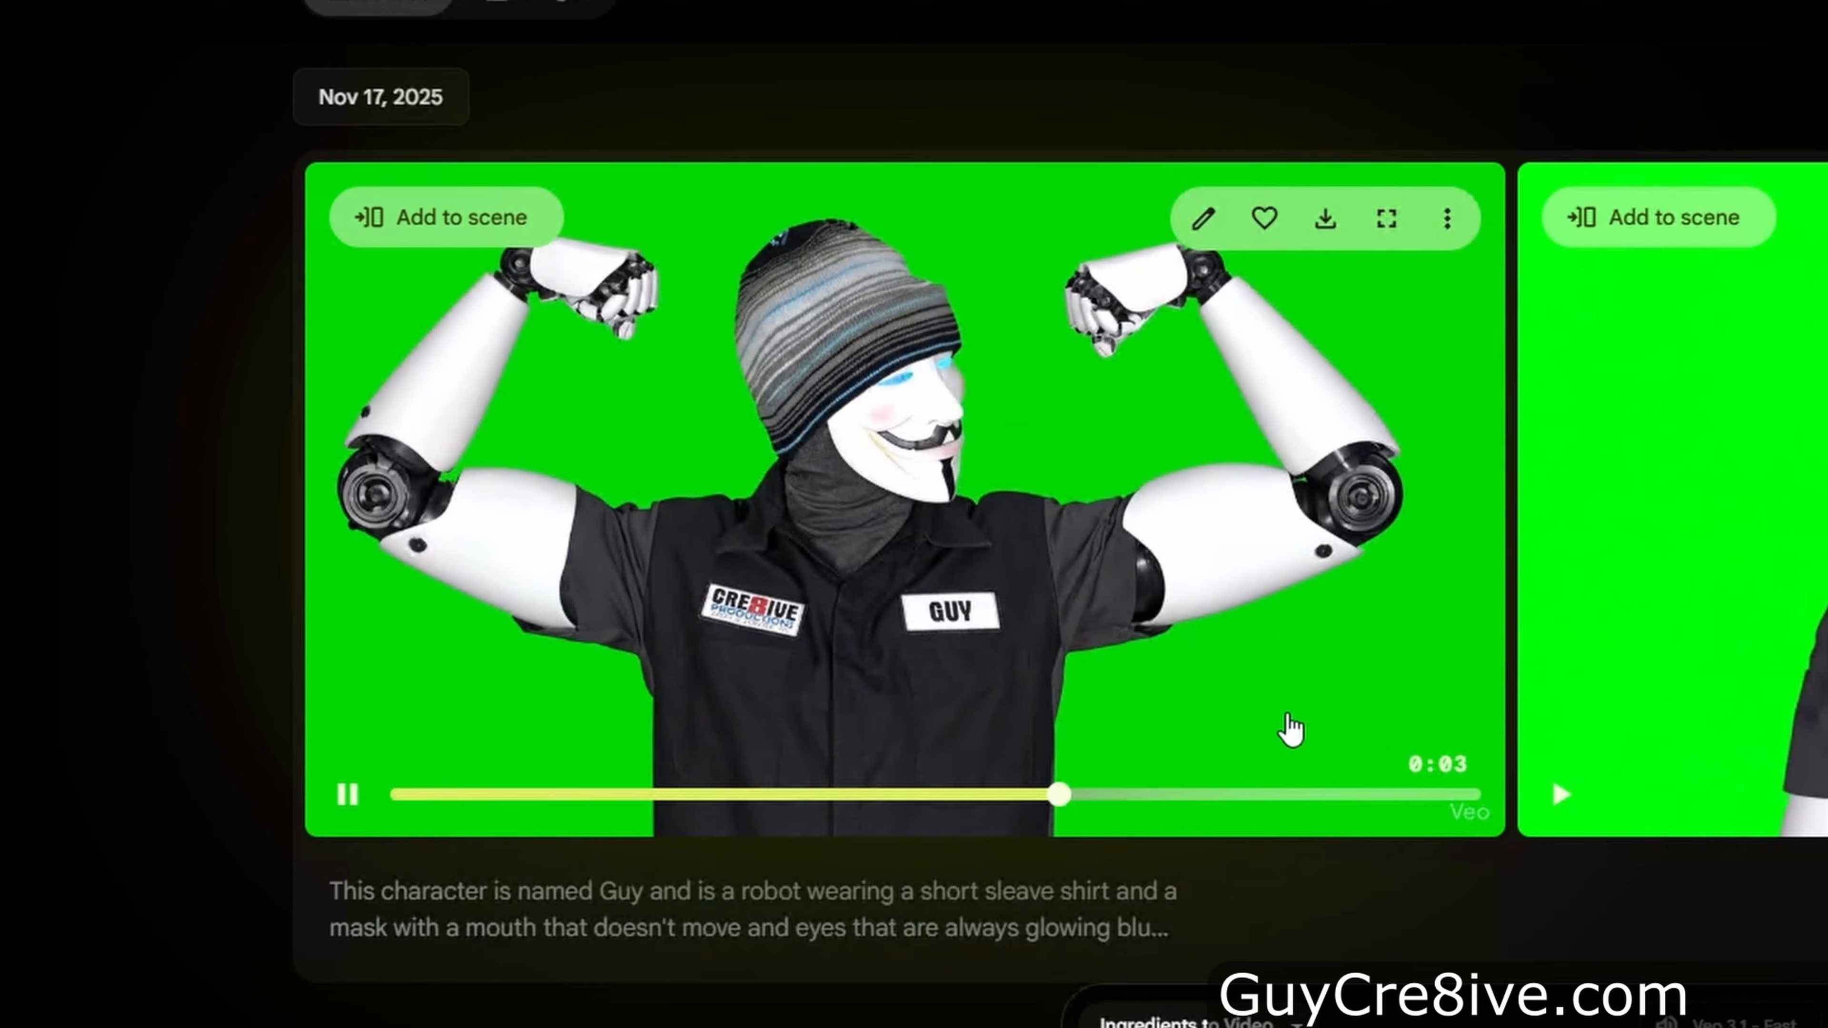
left_click(1185, 689)
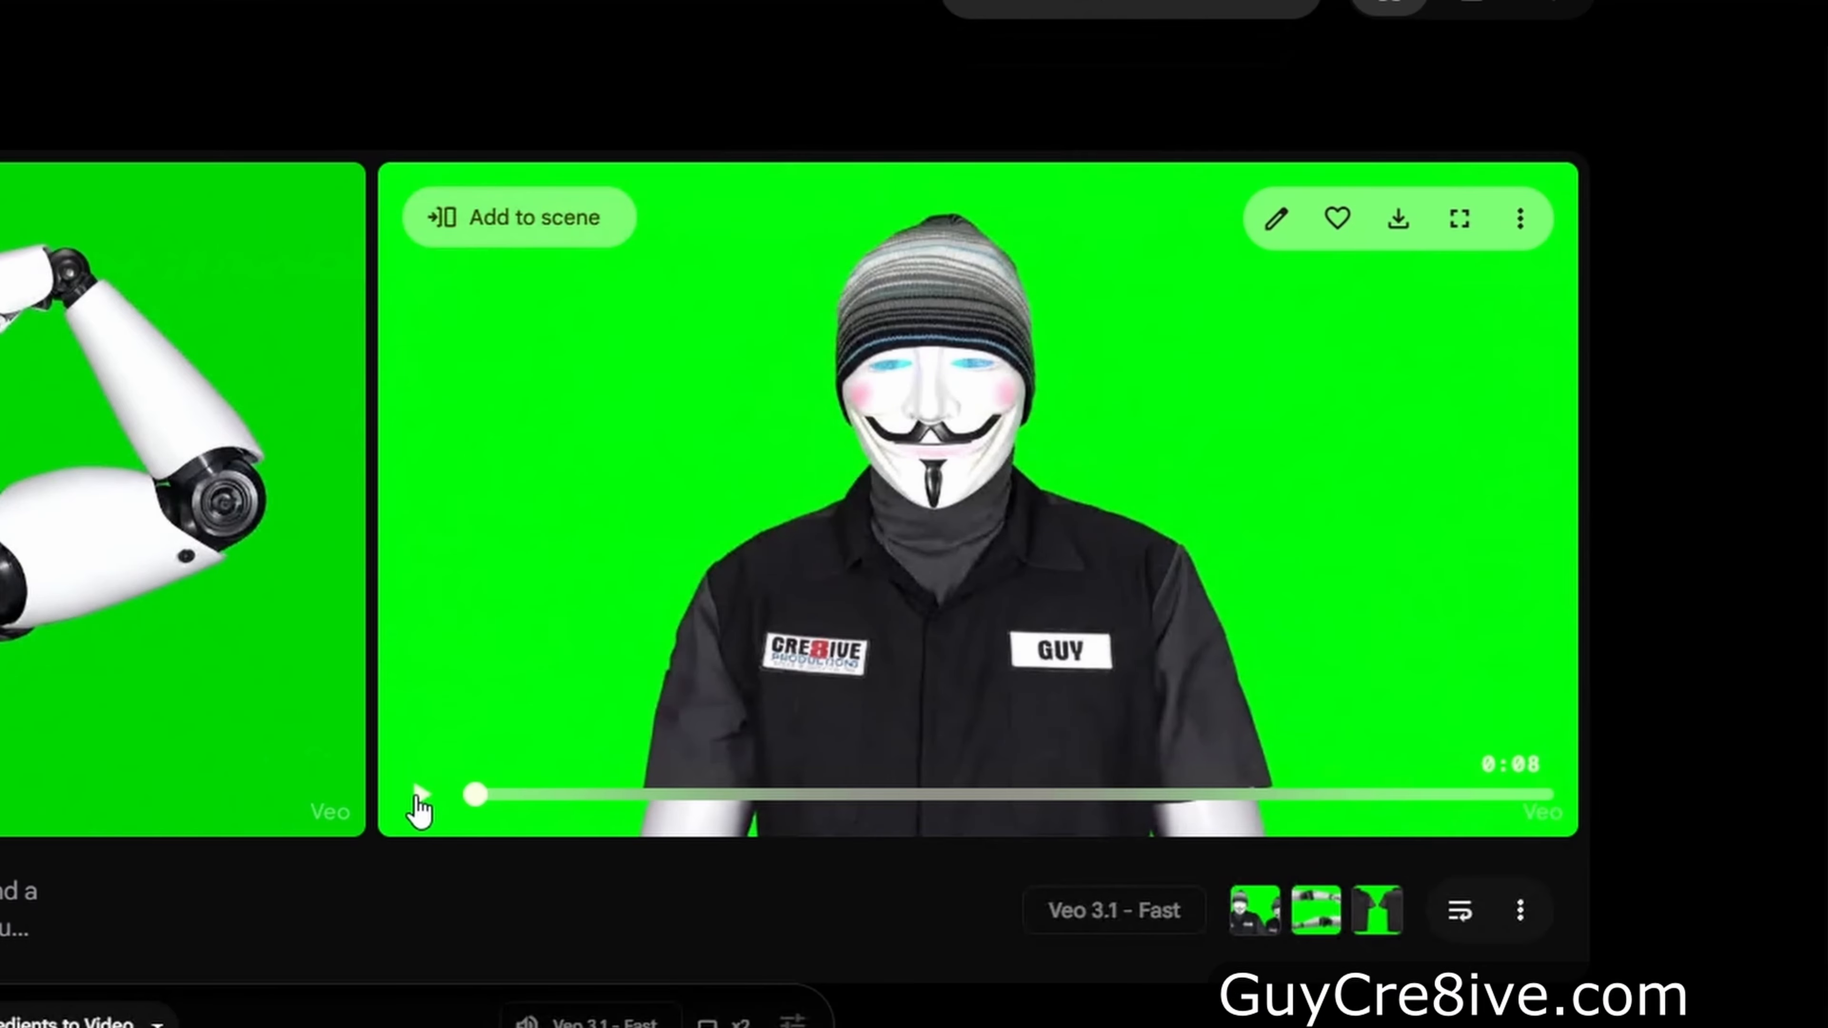
left_click(418, 798)
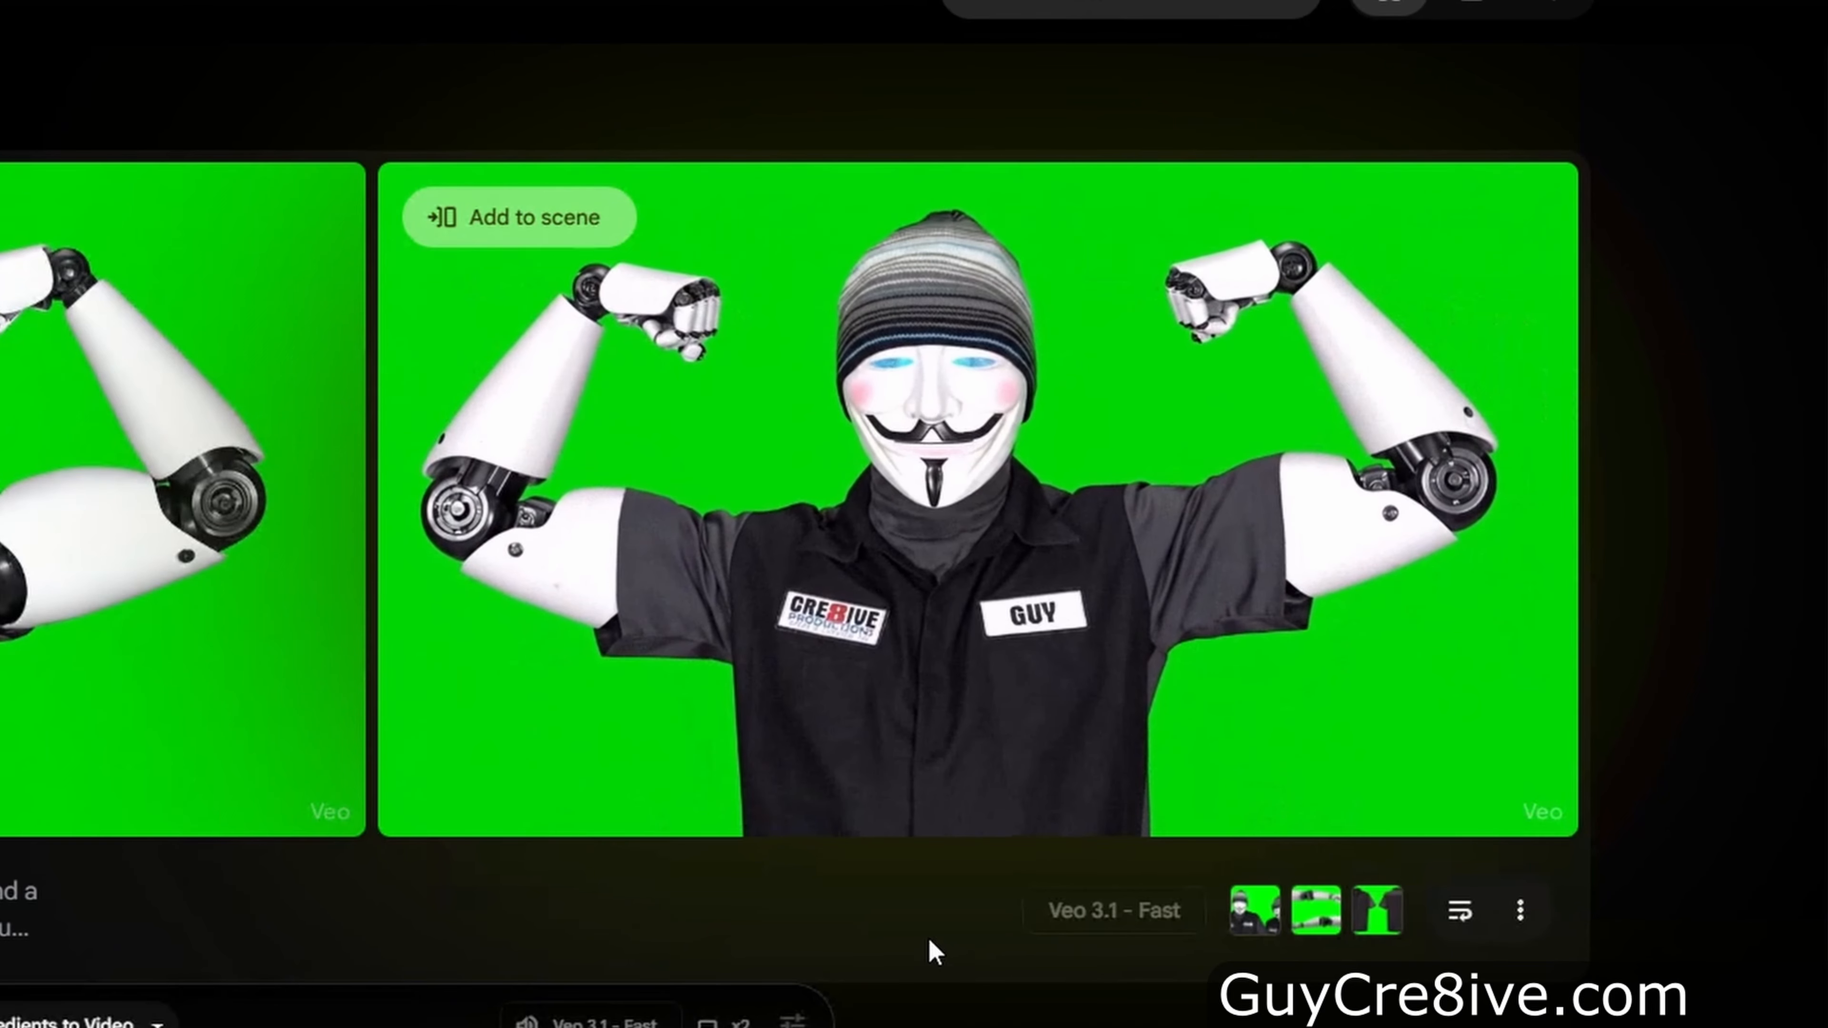
Download the second flexing video clip in the Upscaled (1080p) size
mouse_move(1207, 755)
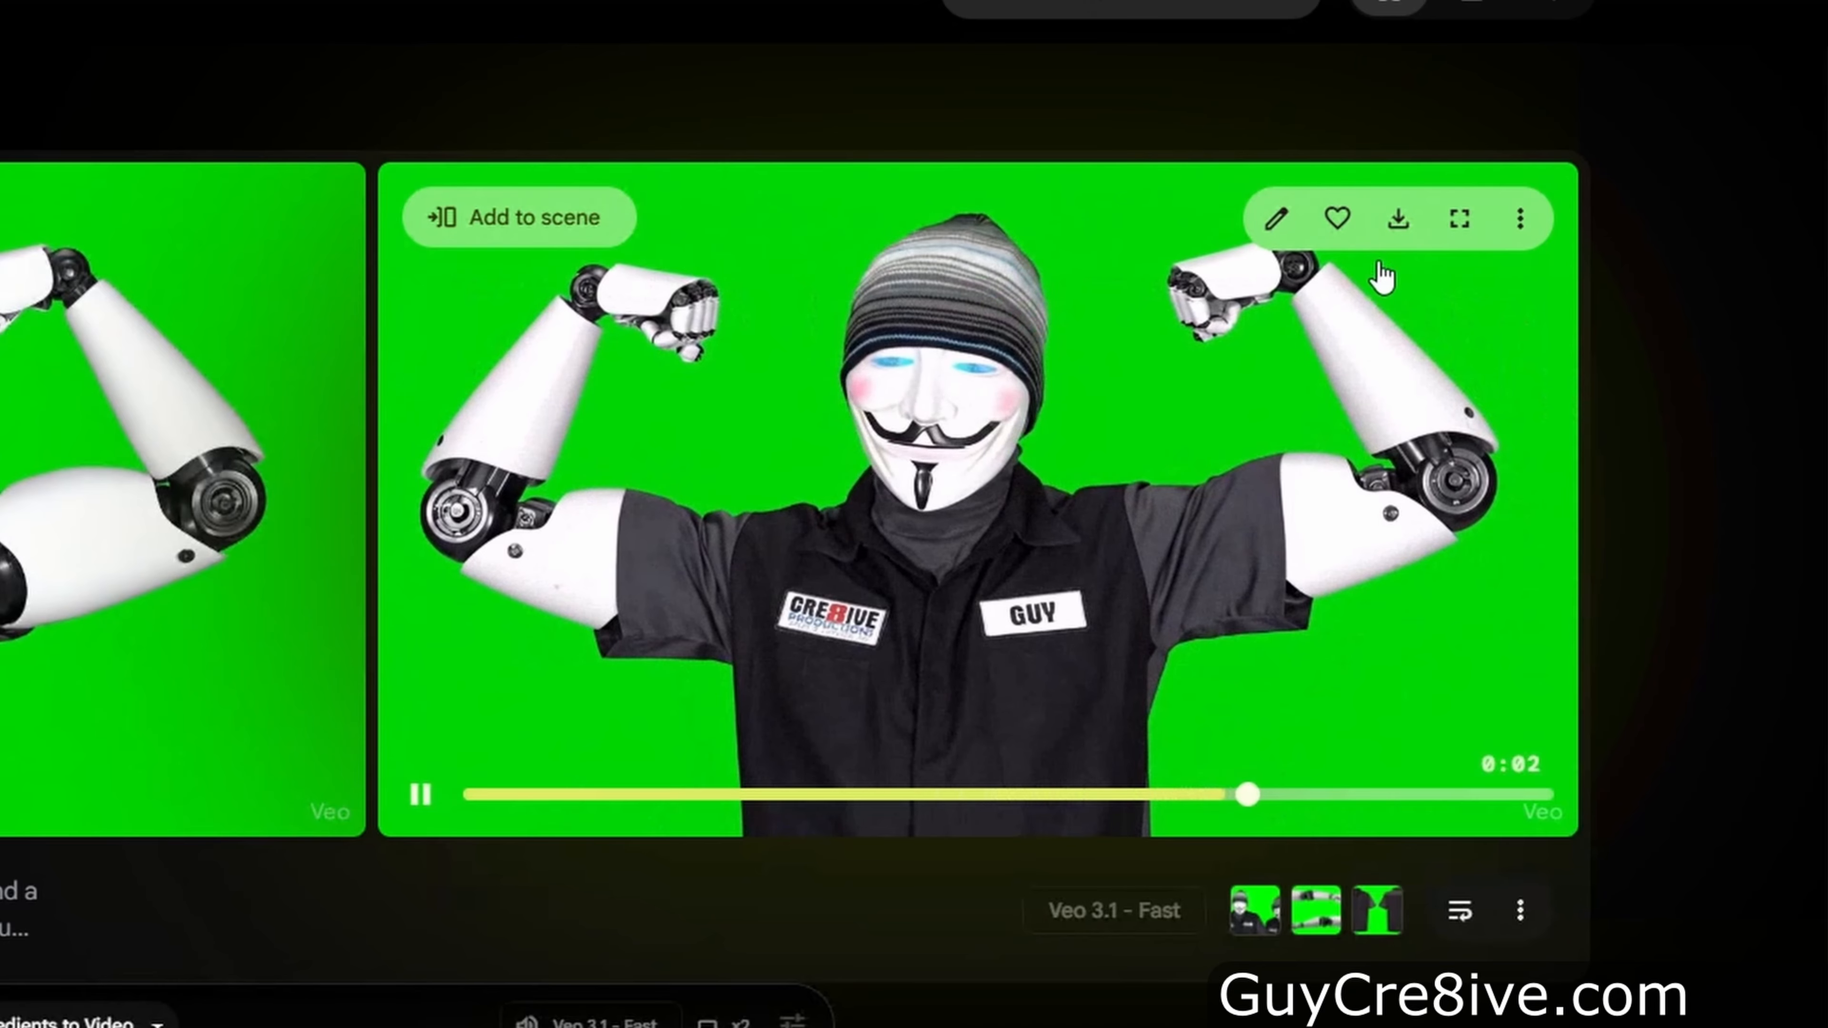
left_click(1398, 224)
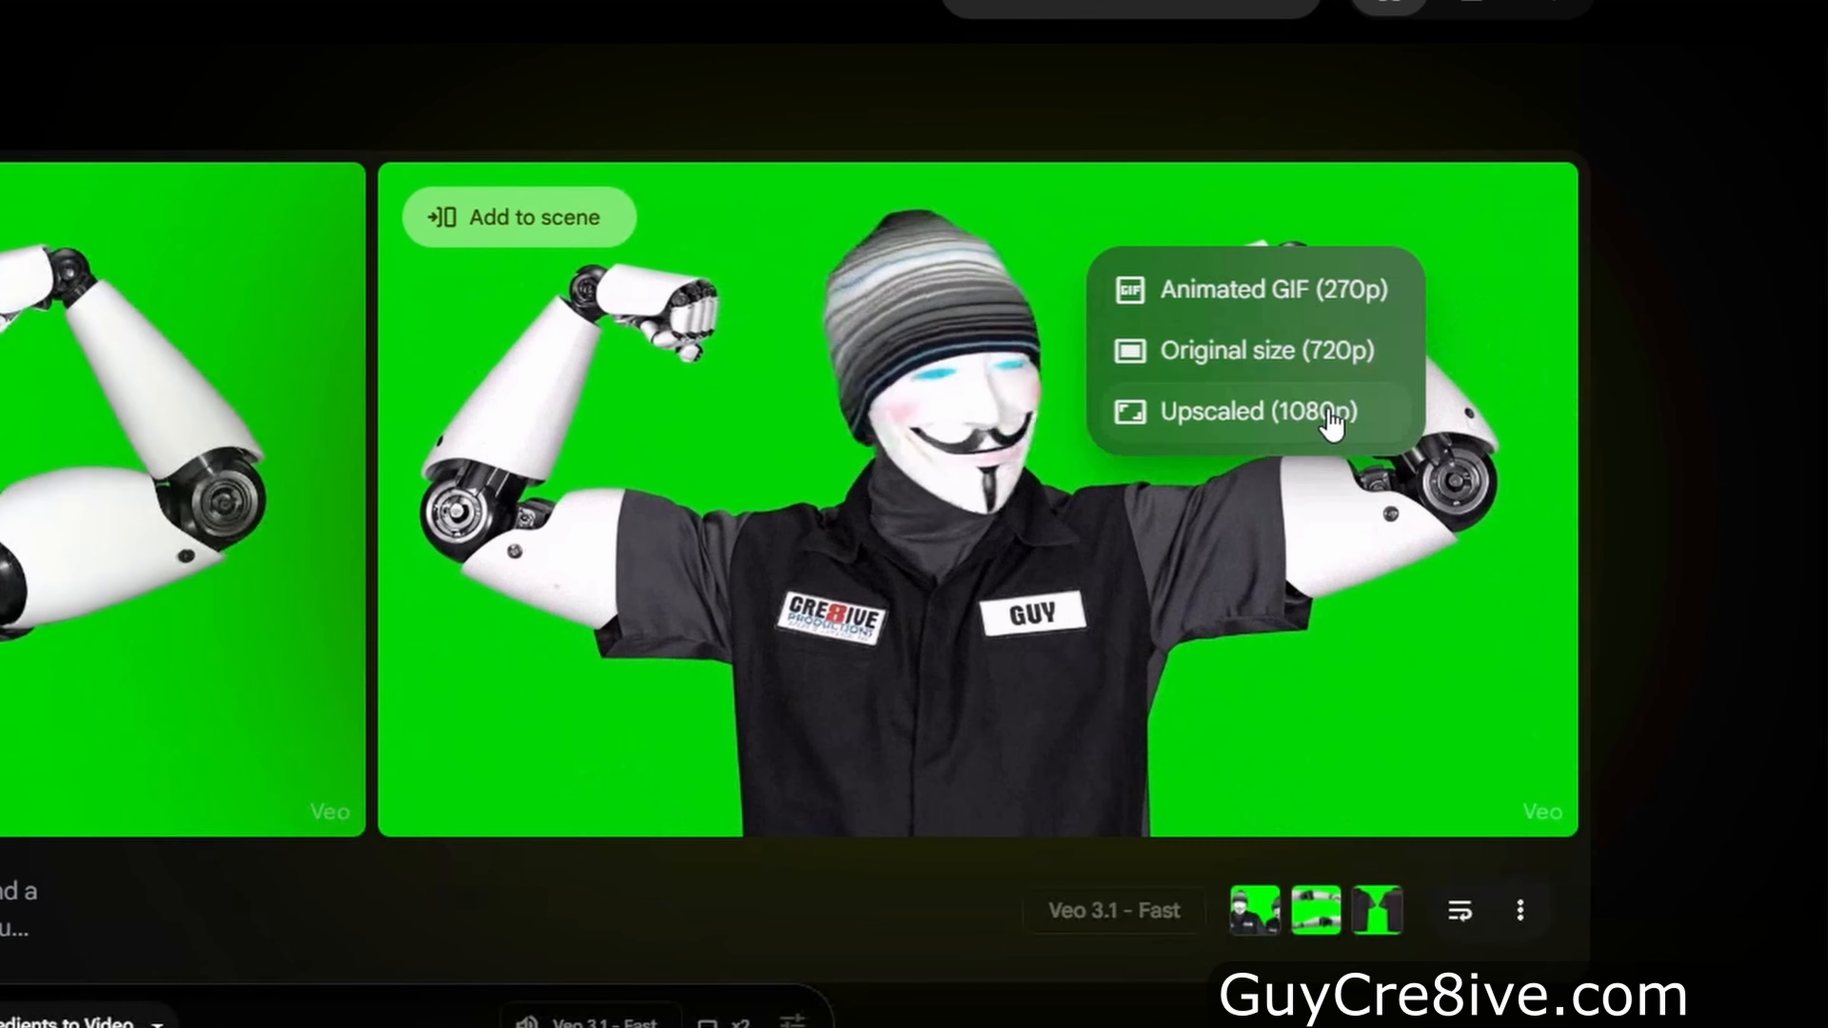
left_click(1372, 418)
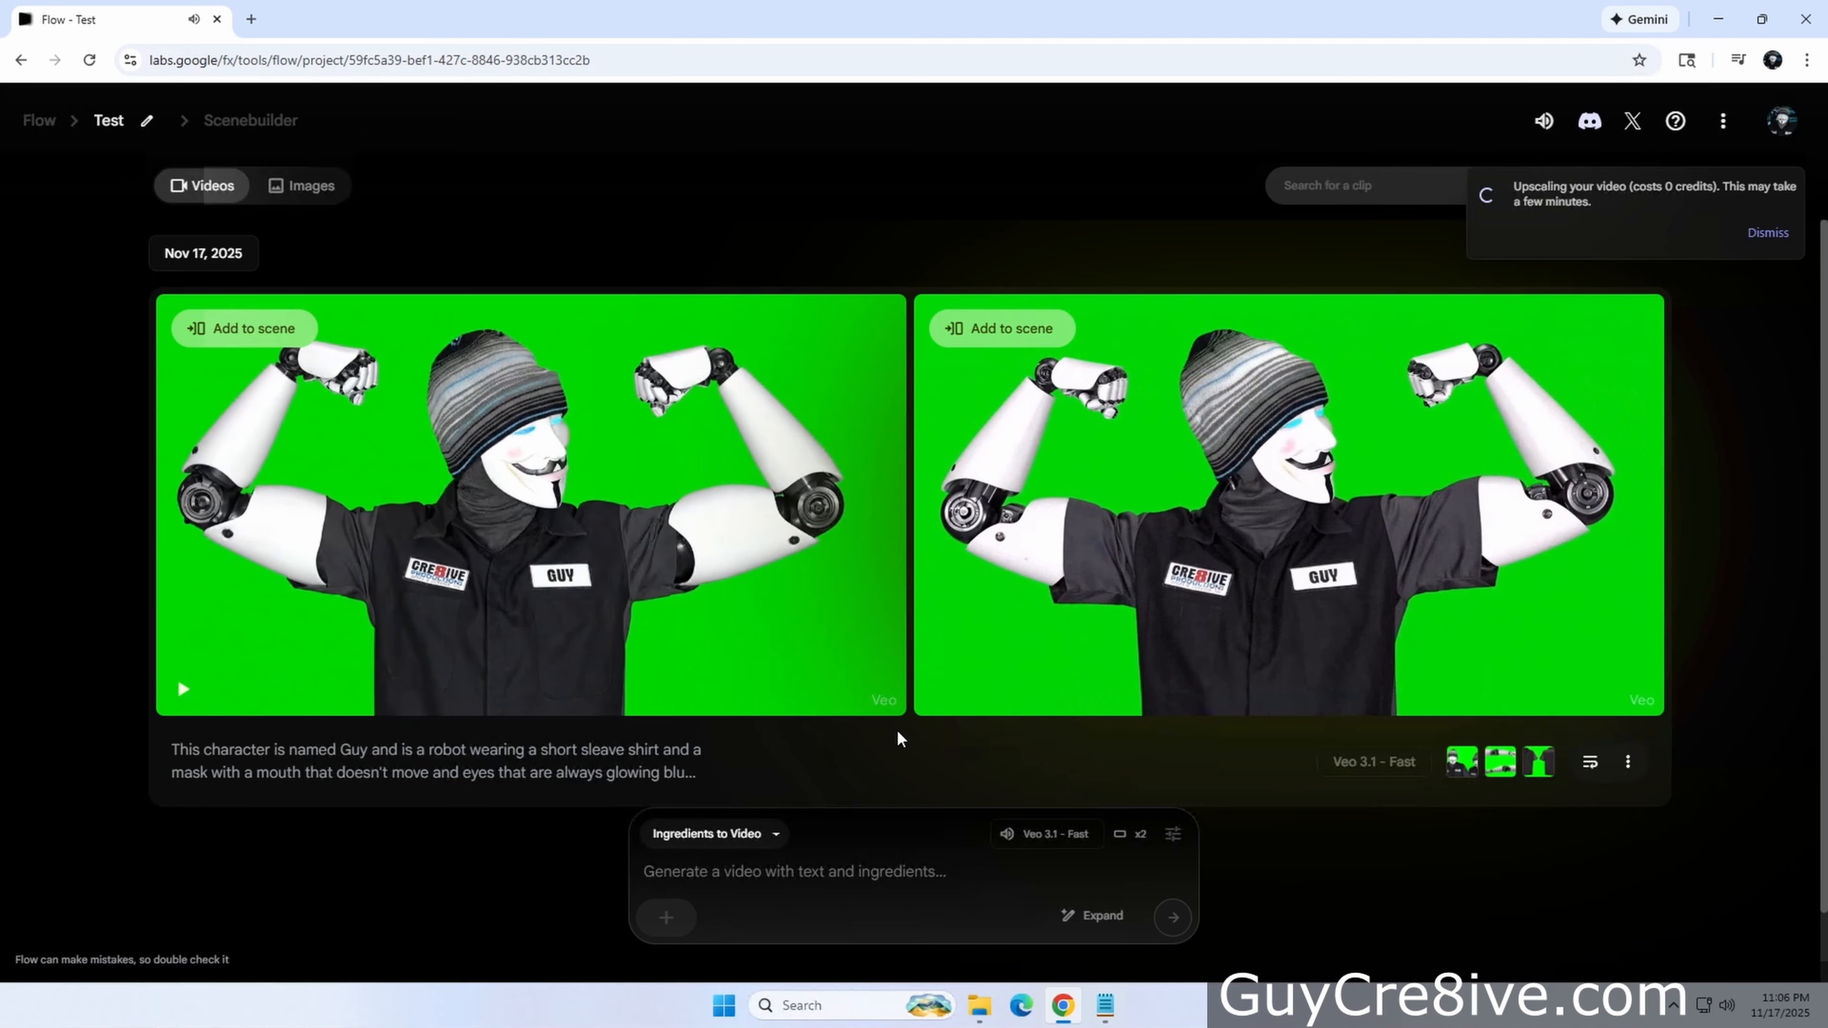
Delete the first flexing video clip from the project
mouse_move(839, 653)
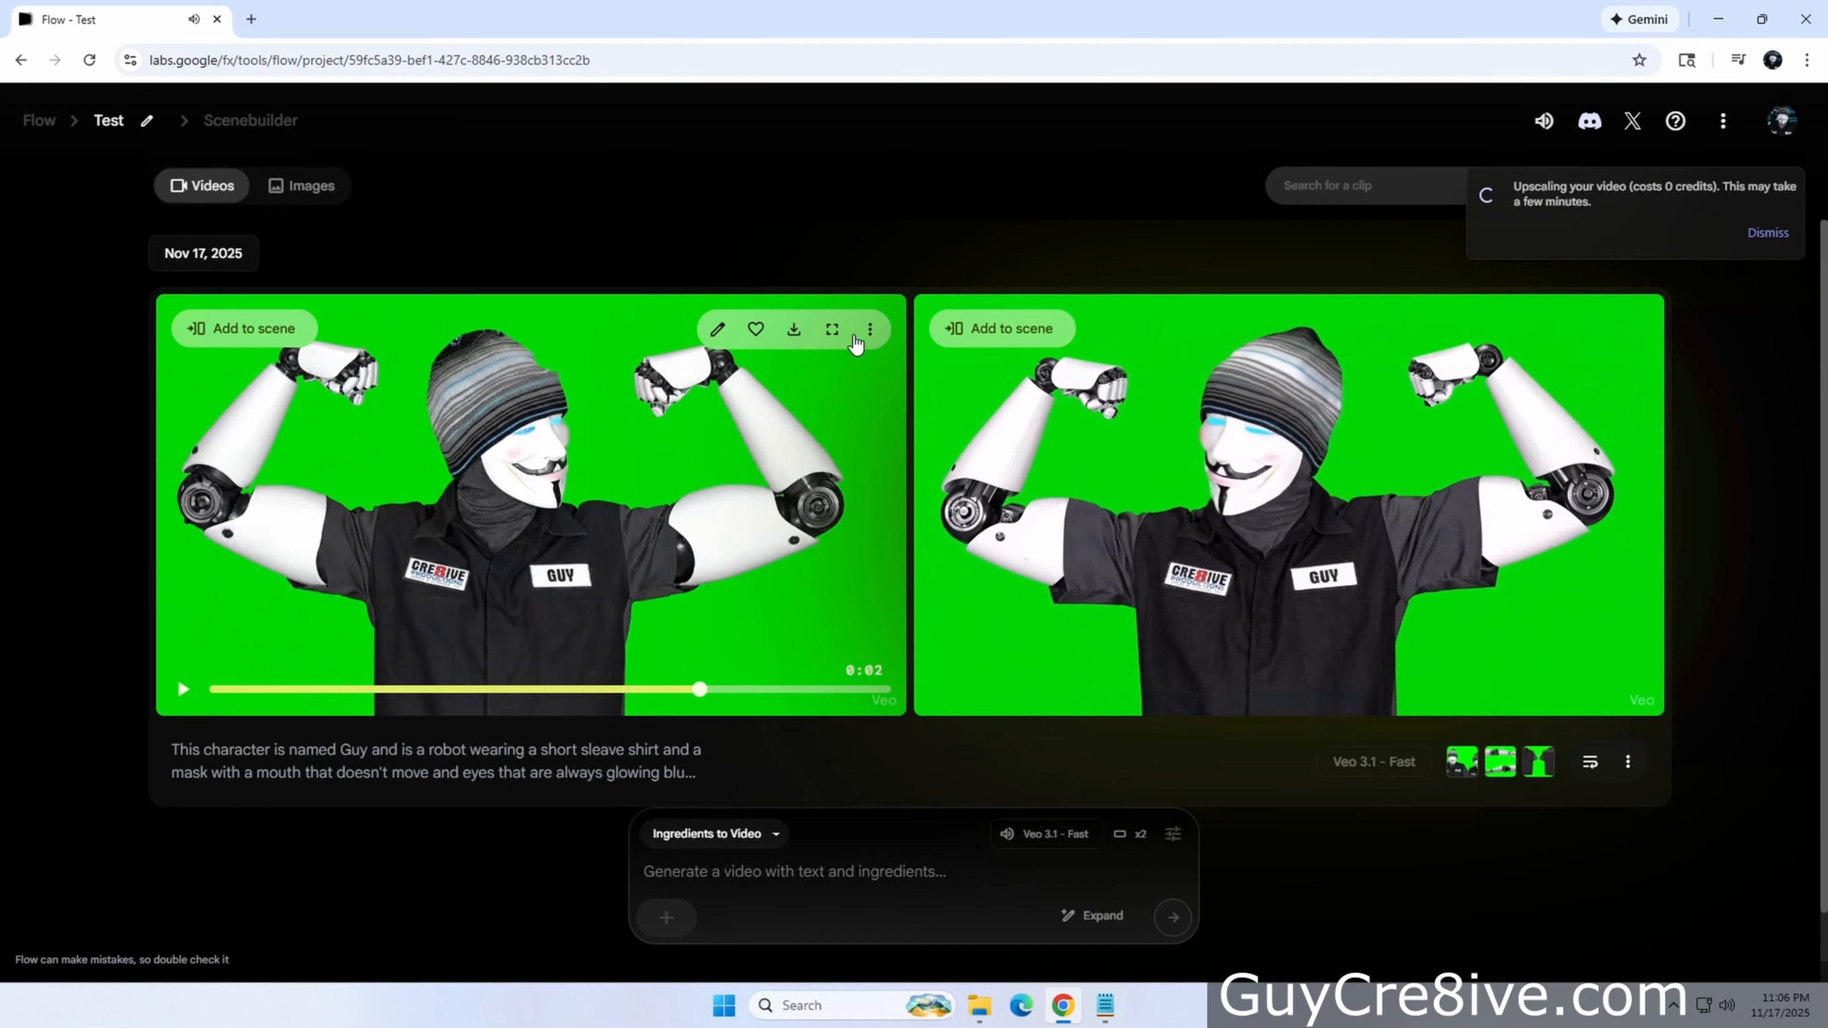
left_click(869, 330)
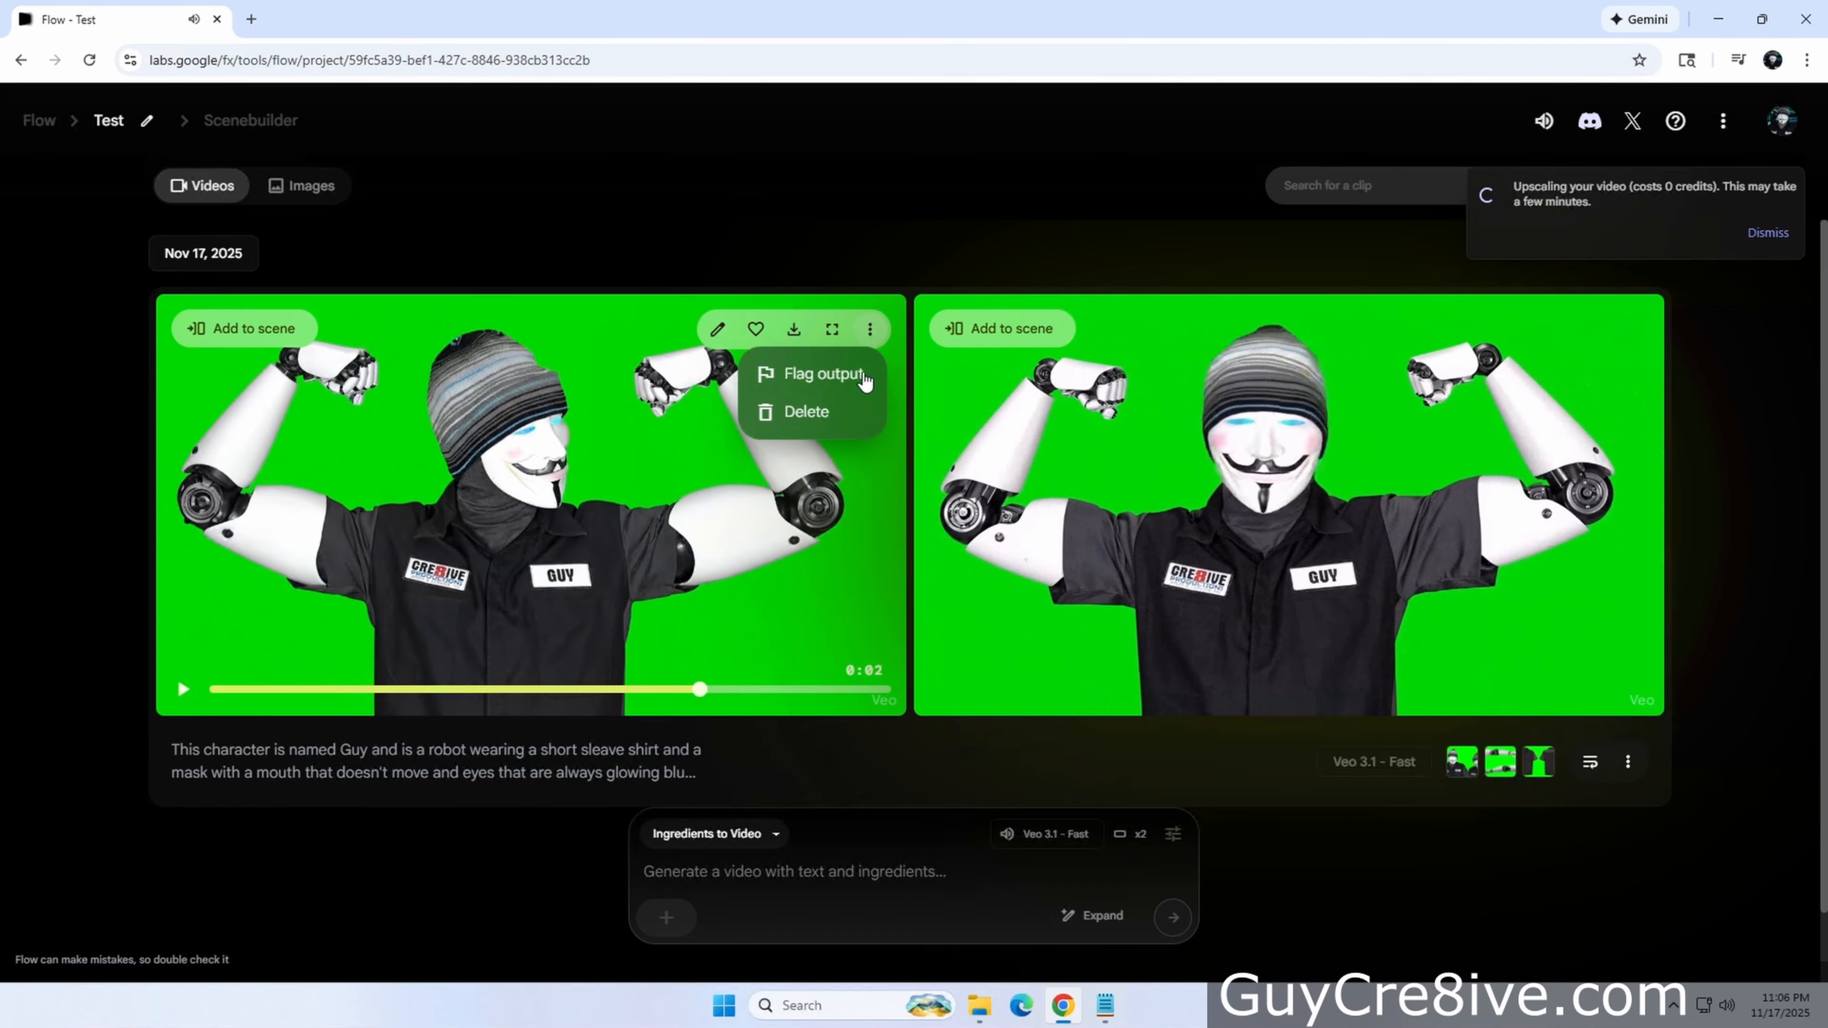
left_click(811, 416)
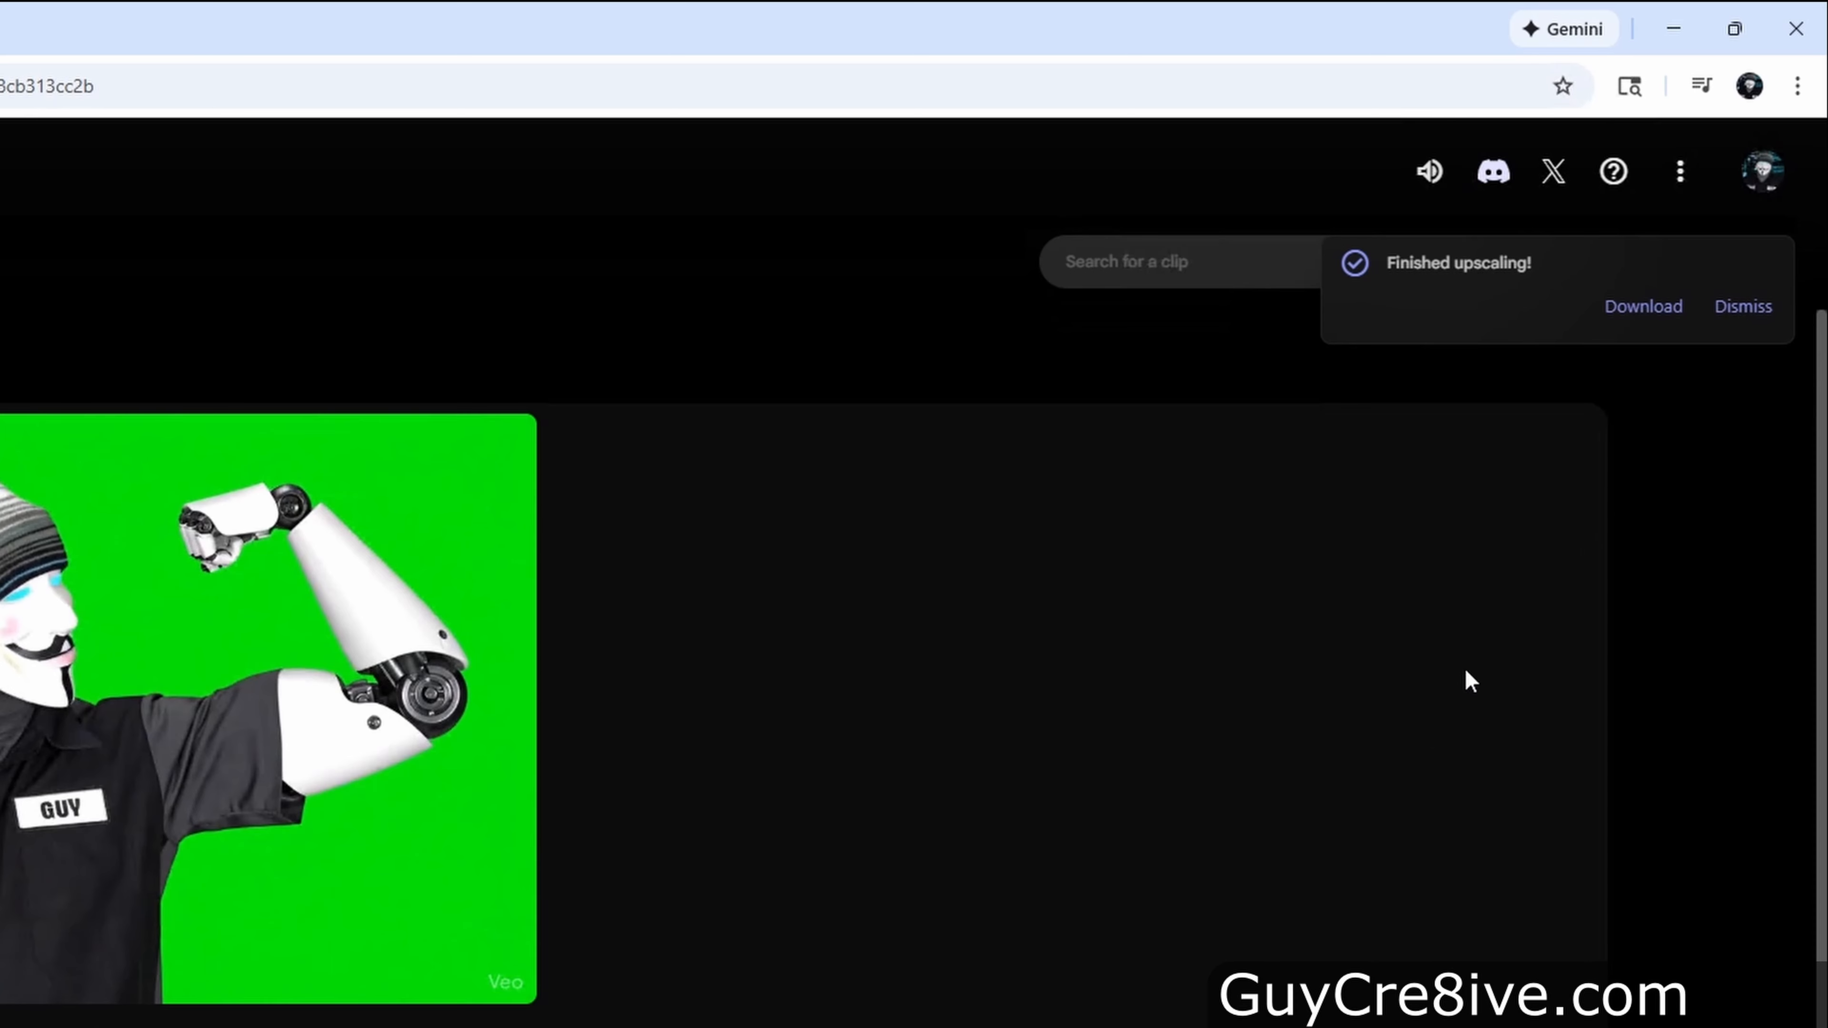
Download the finished upscaled video and open it from the Downloads folder in Media Player, then close the player
left_click(1648, 322)
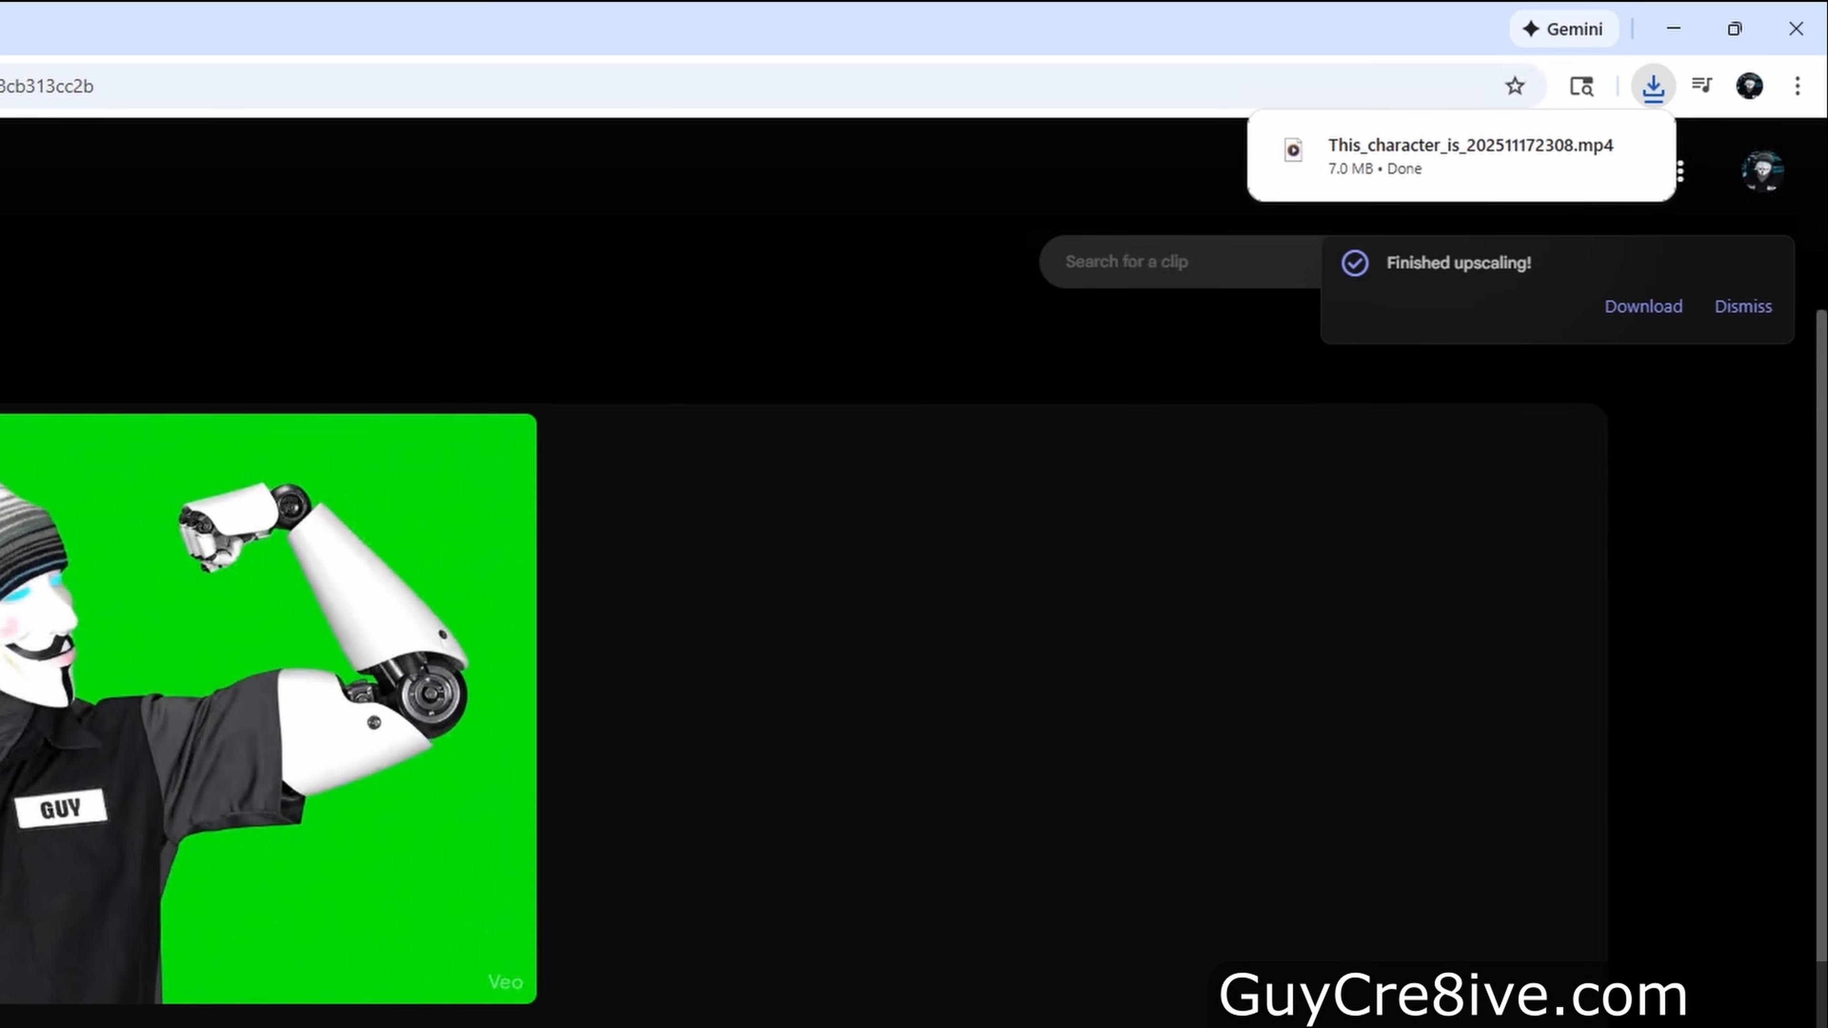
key("alt+Tab")
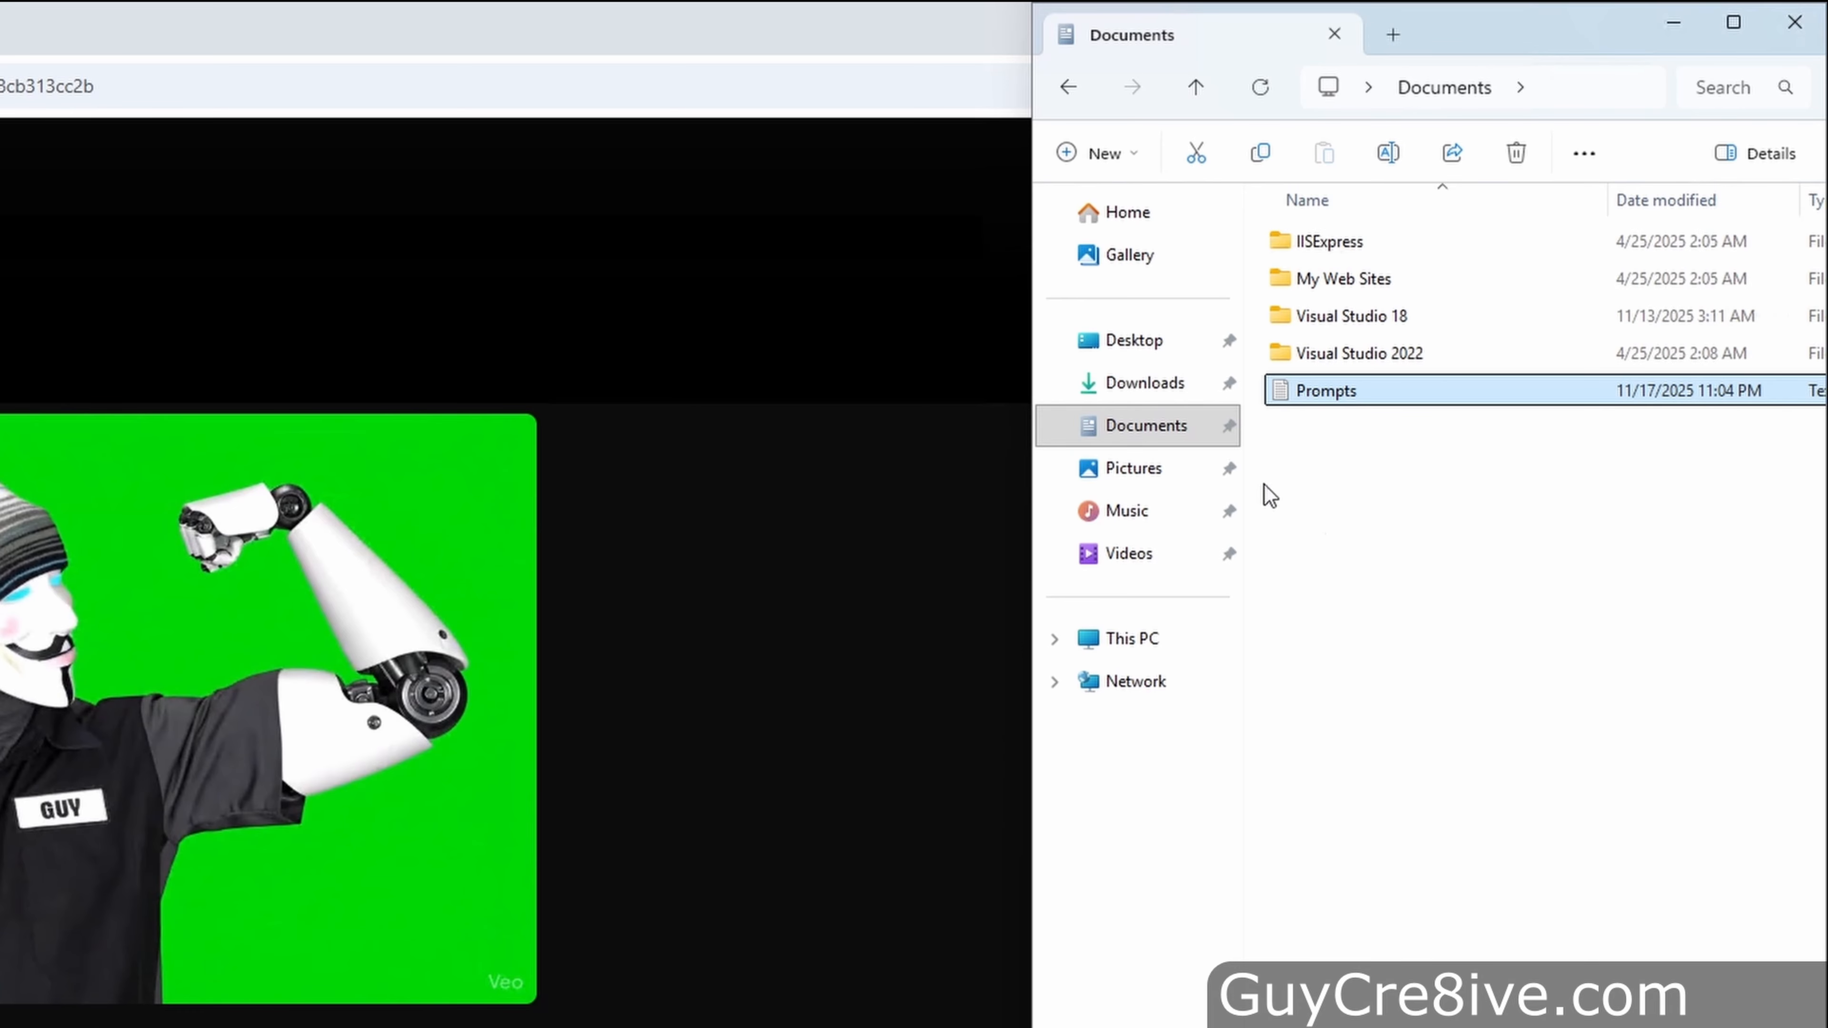
left_click(1151, 385)
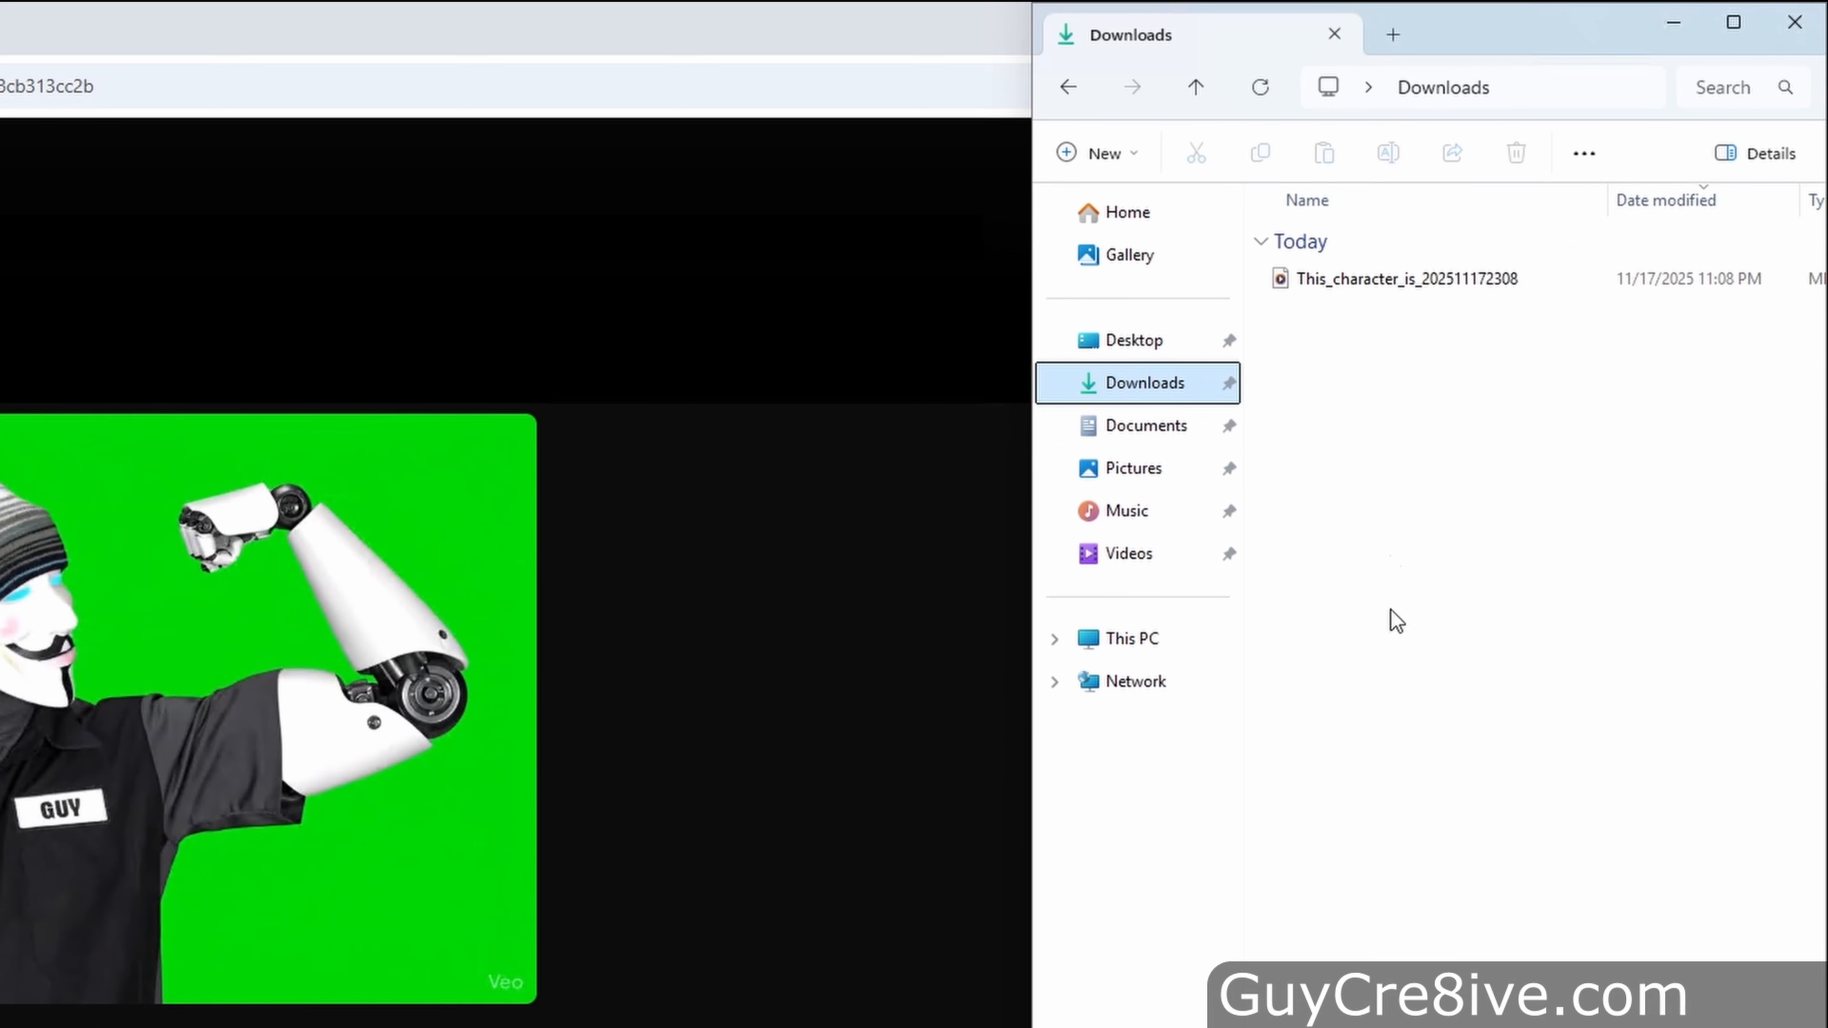
double_click(1374, 279)
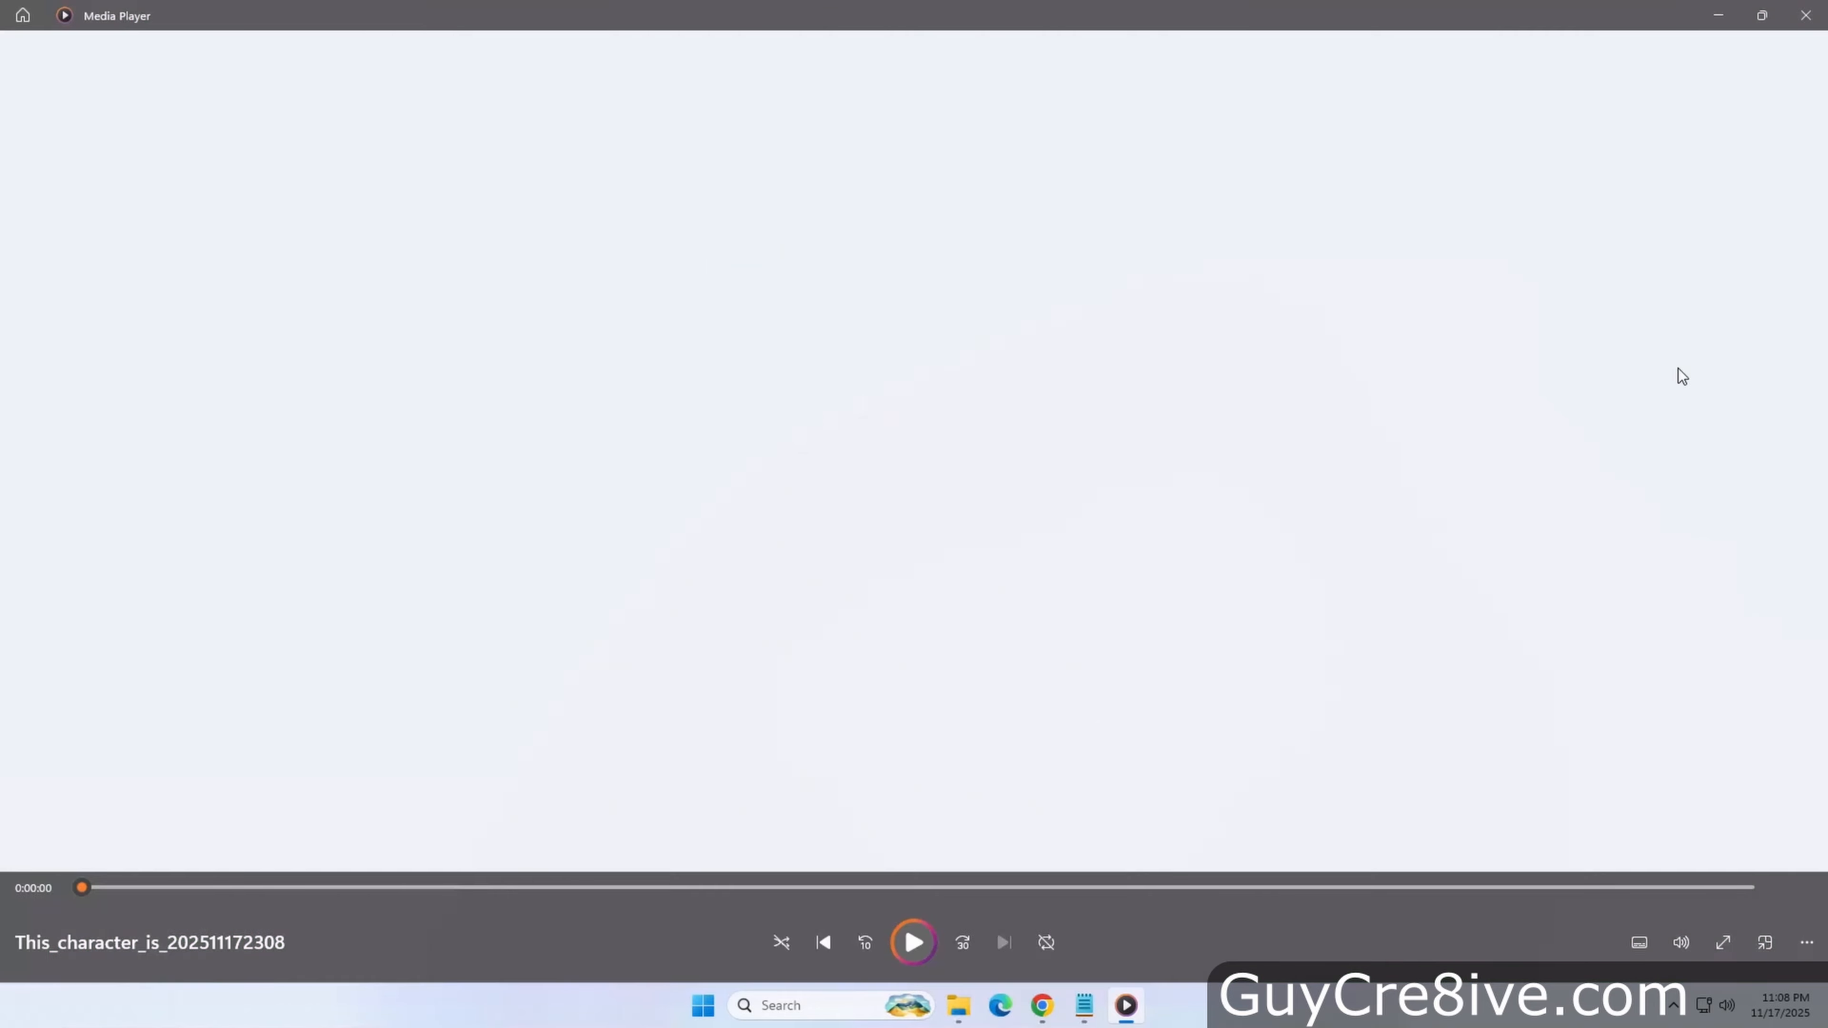
left_click(1805, 15)
Open the downloaded video file's properties and inspect its Details, then close the dialog
left_click(1653, 377)
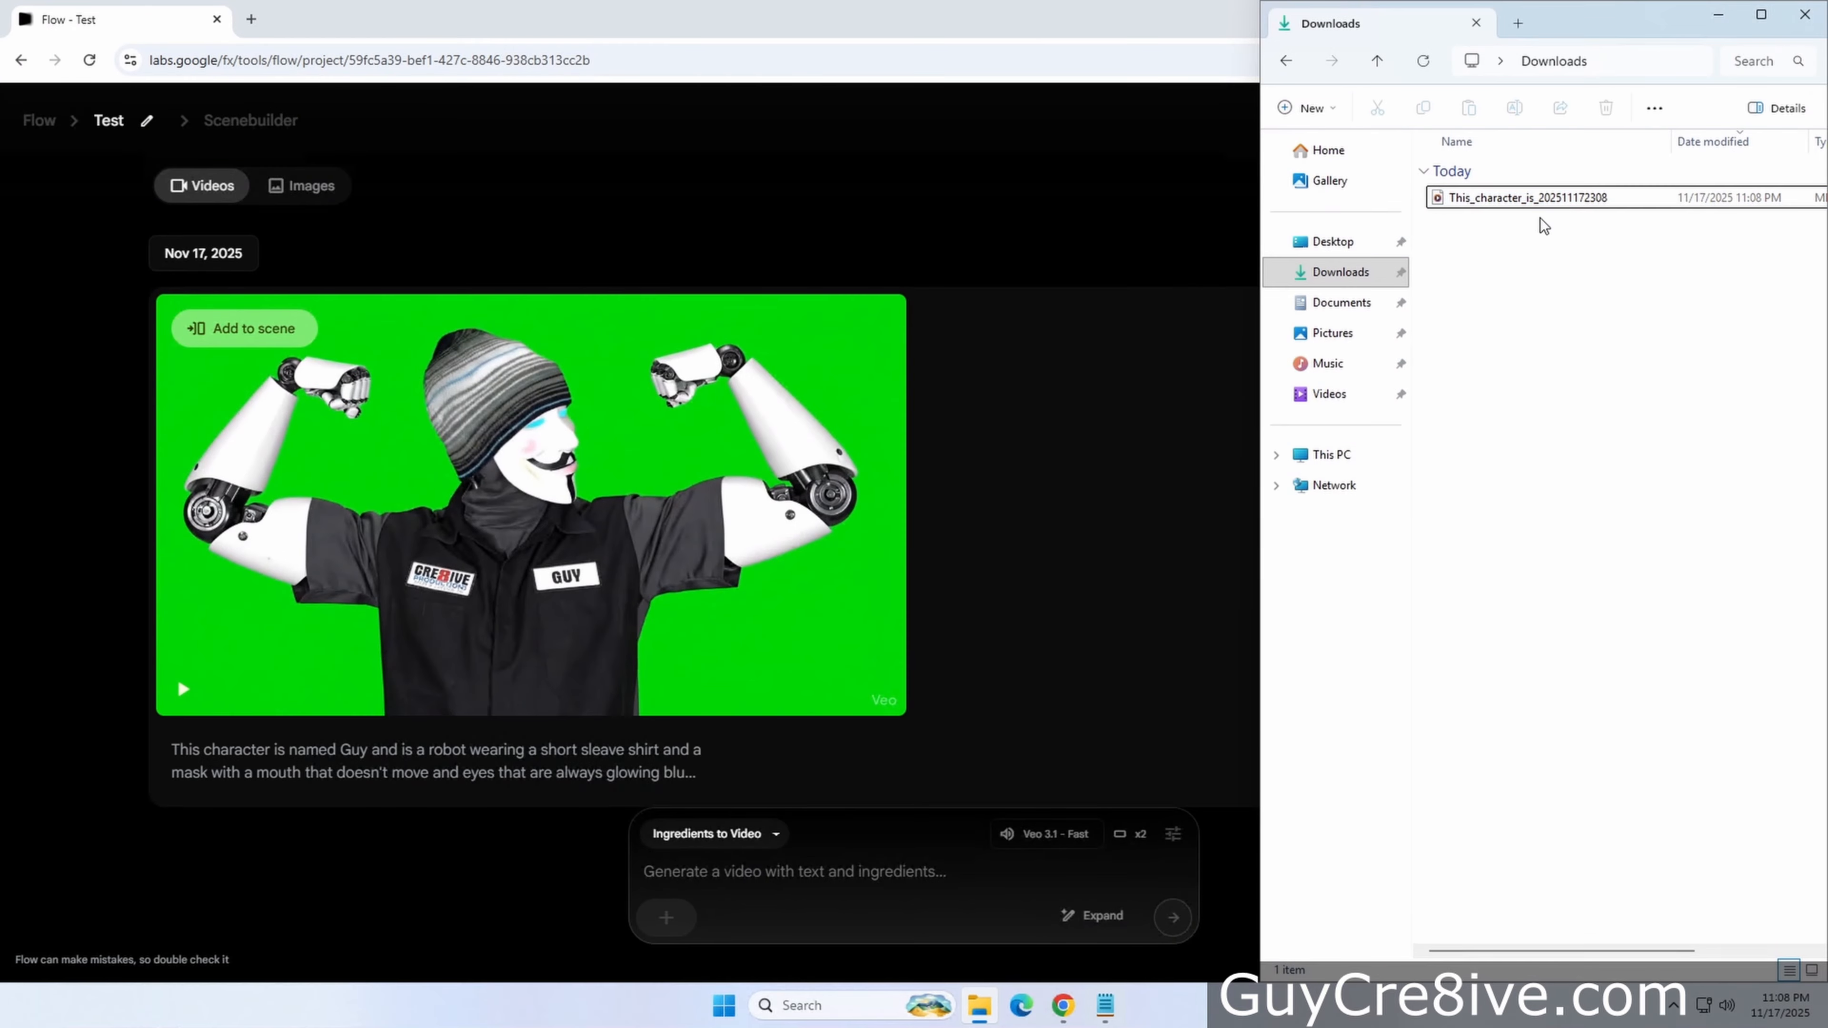
right_click(1527, 198)
left_click(1288, 484)
left_click(1648, 246)
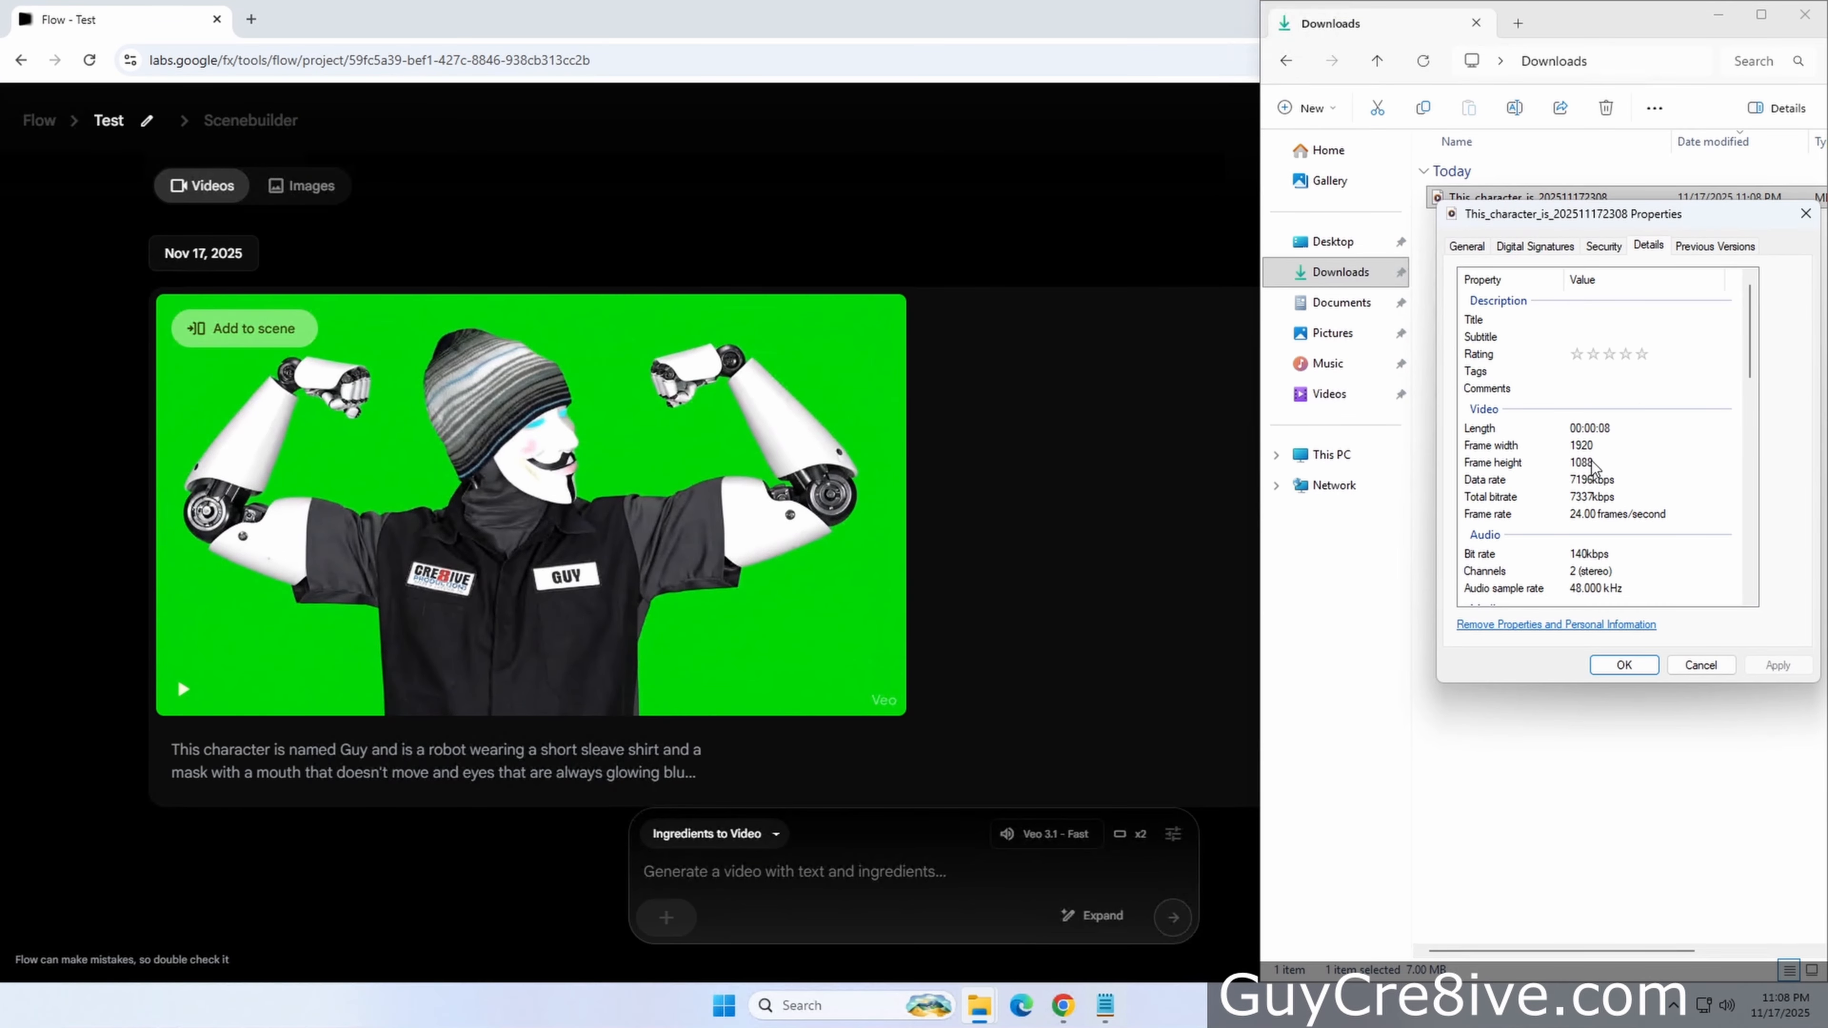
left_click(1685, 665)
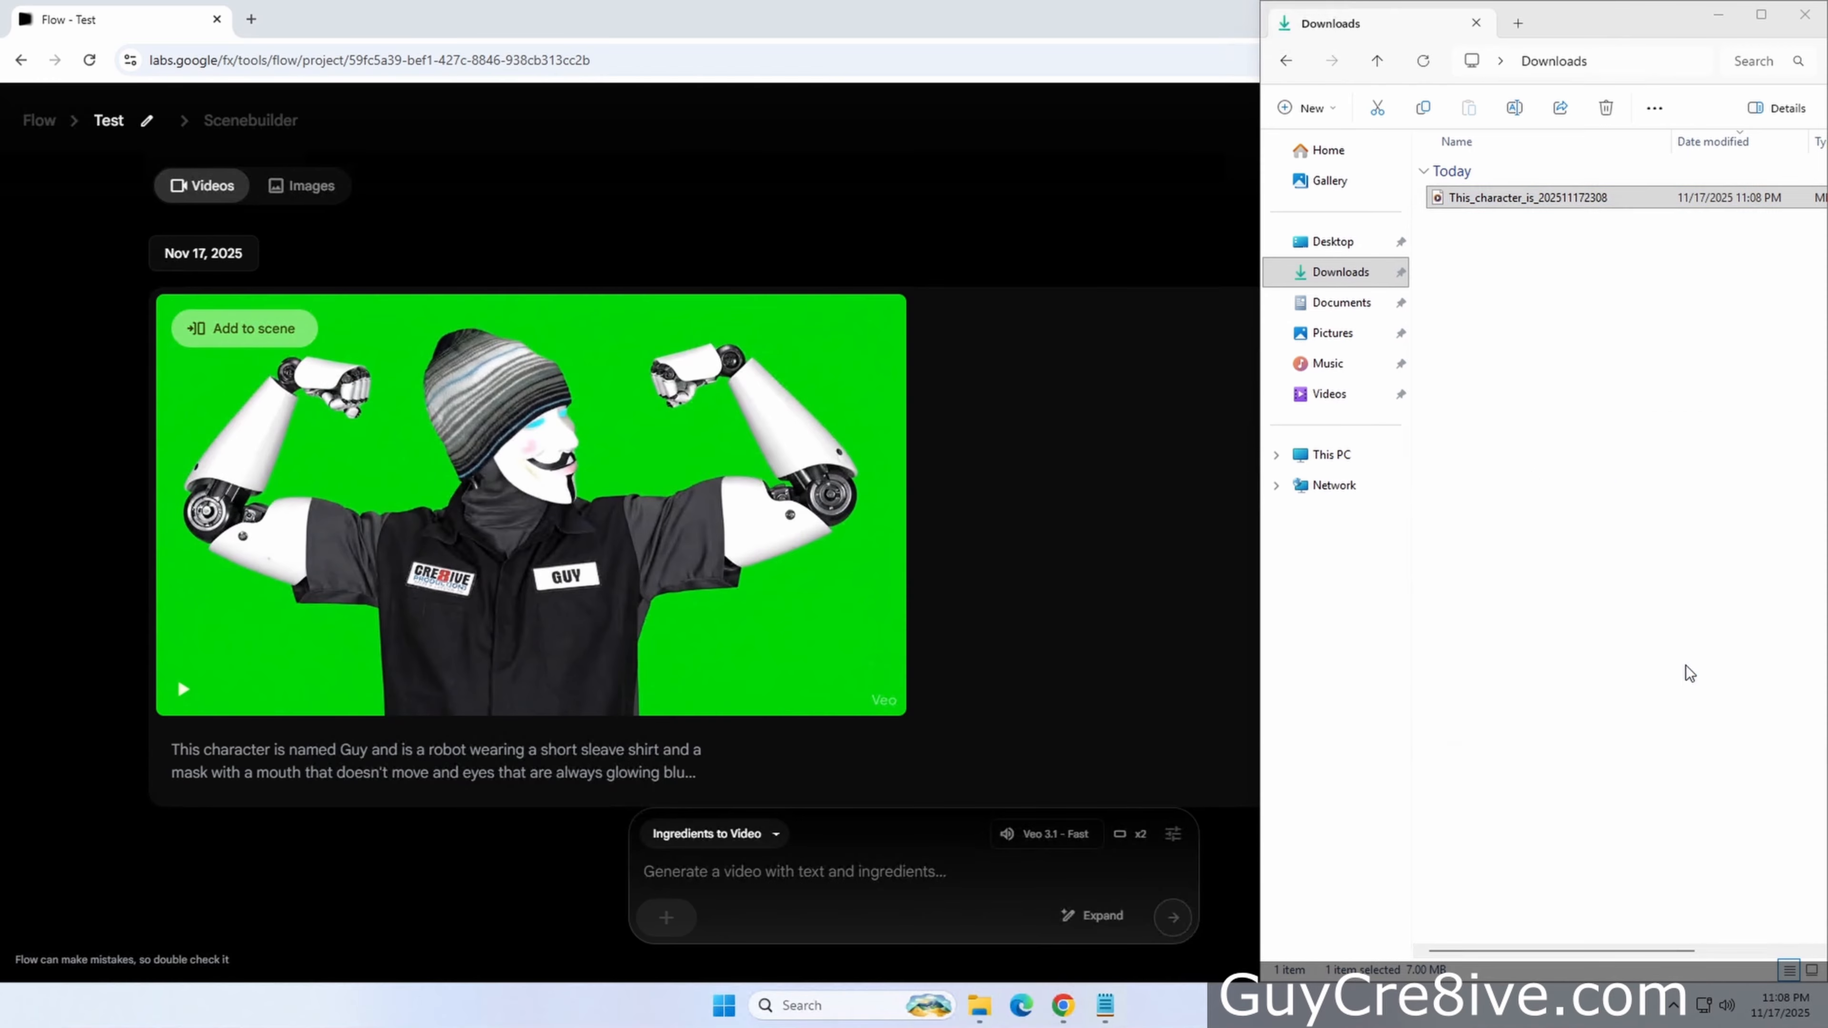
Delete the downloaded video file from the Downloads folder
left_click_drag(1523, 382, 1450, 186)
key("Delete")
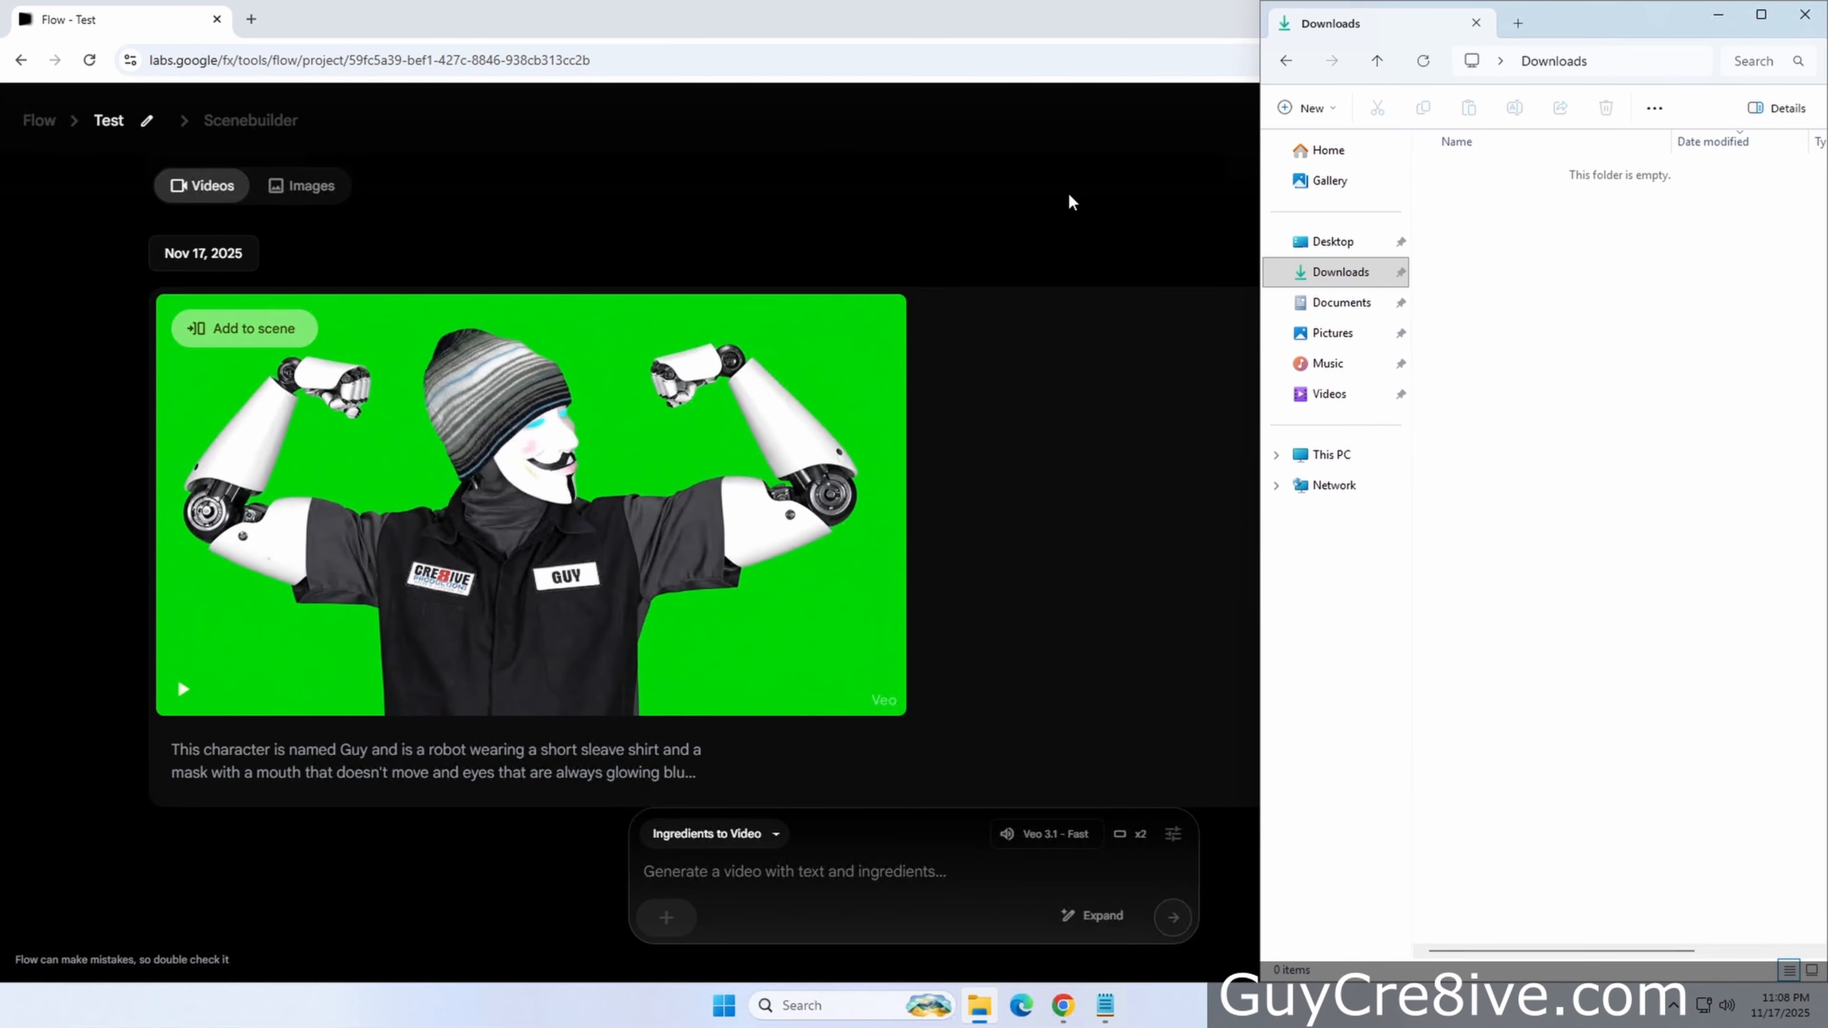
left_click(1068, 191)
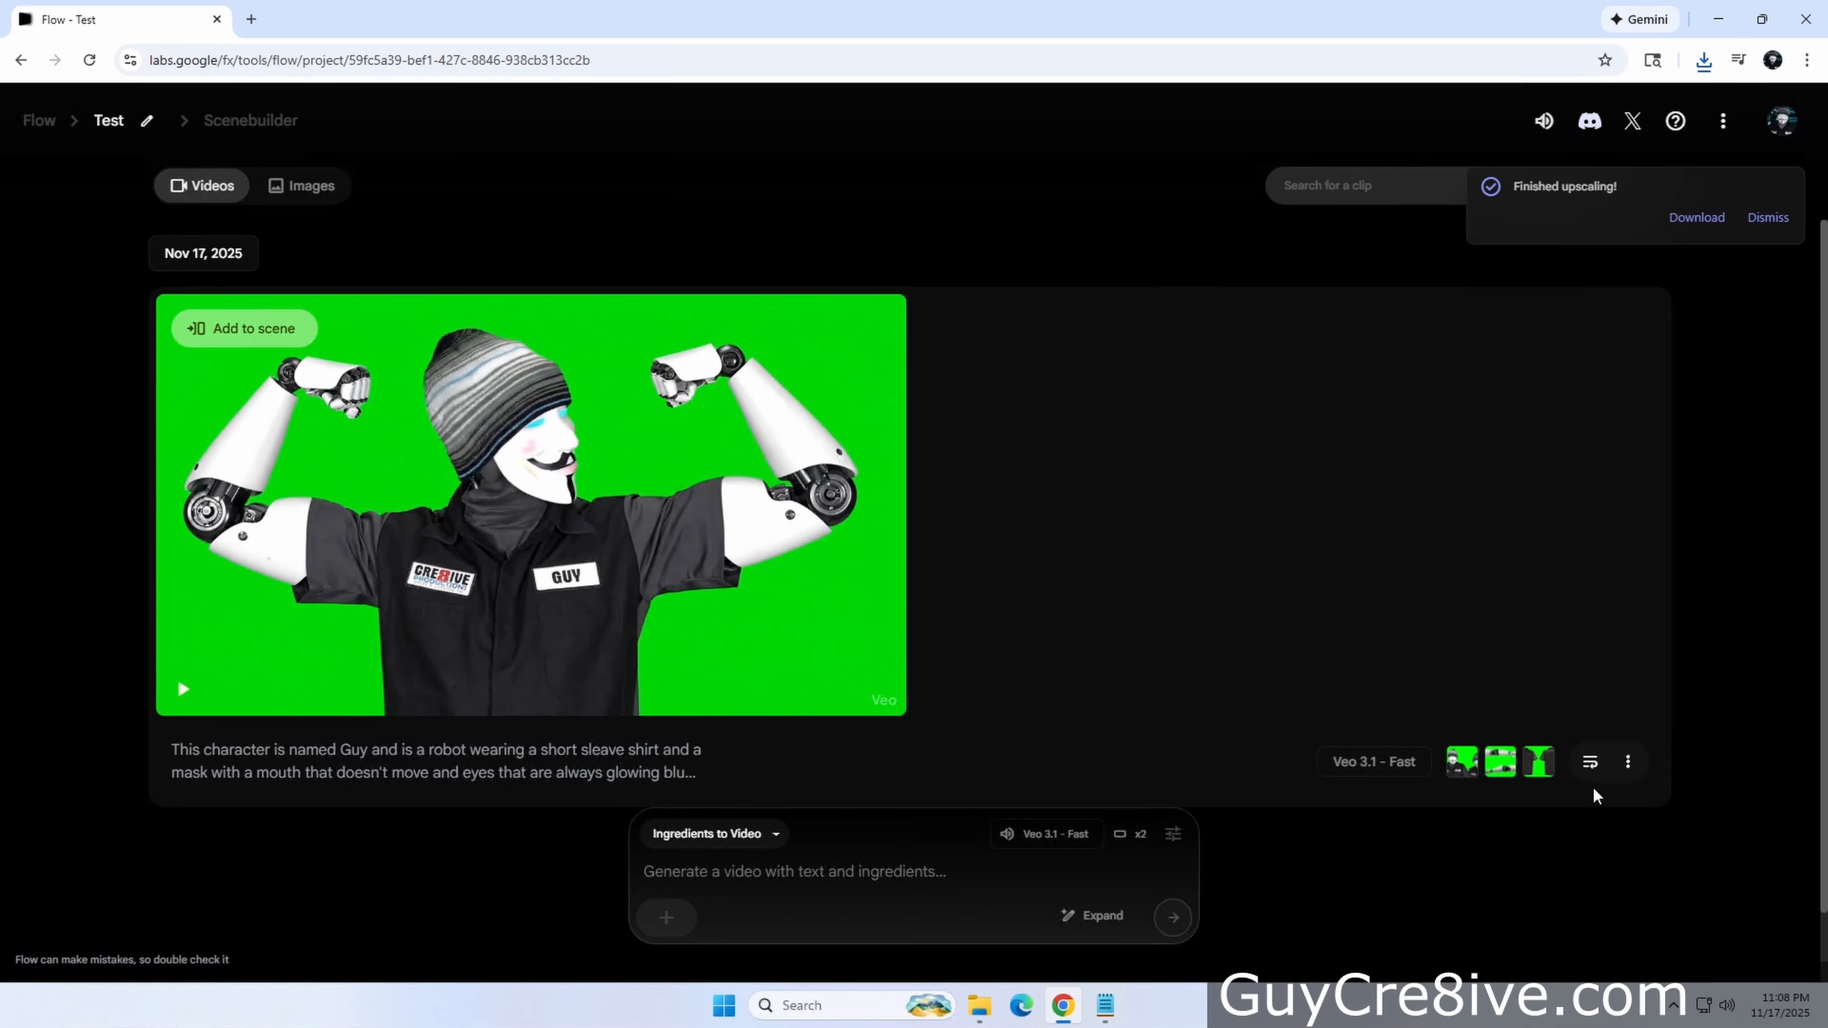
Reuse the remaining clip's prompt and ingredients in the prompt box and clear its prompt text
left_click(1590, 762)
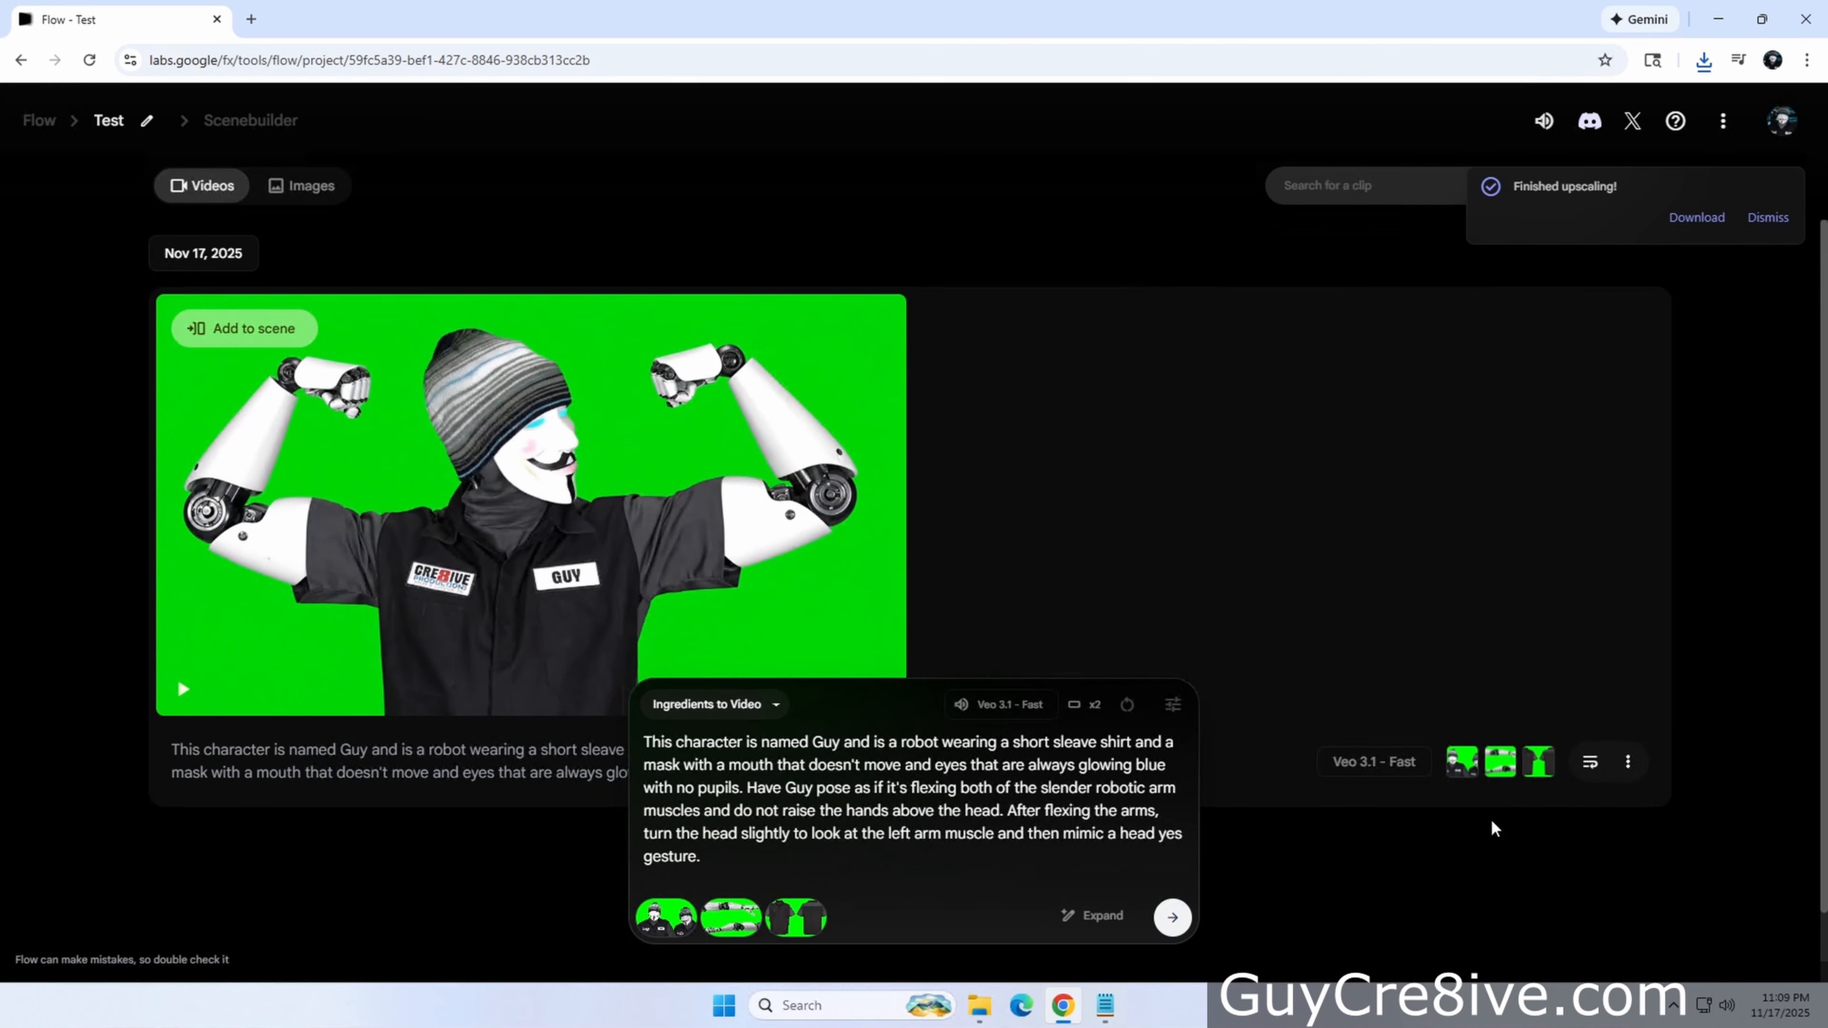
left_click_drag(740, 862, 620, 739)
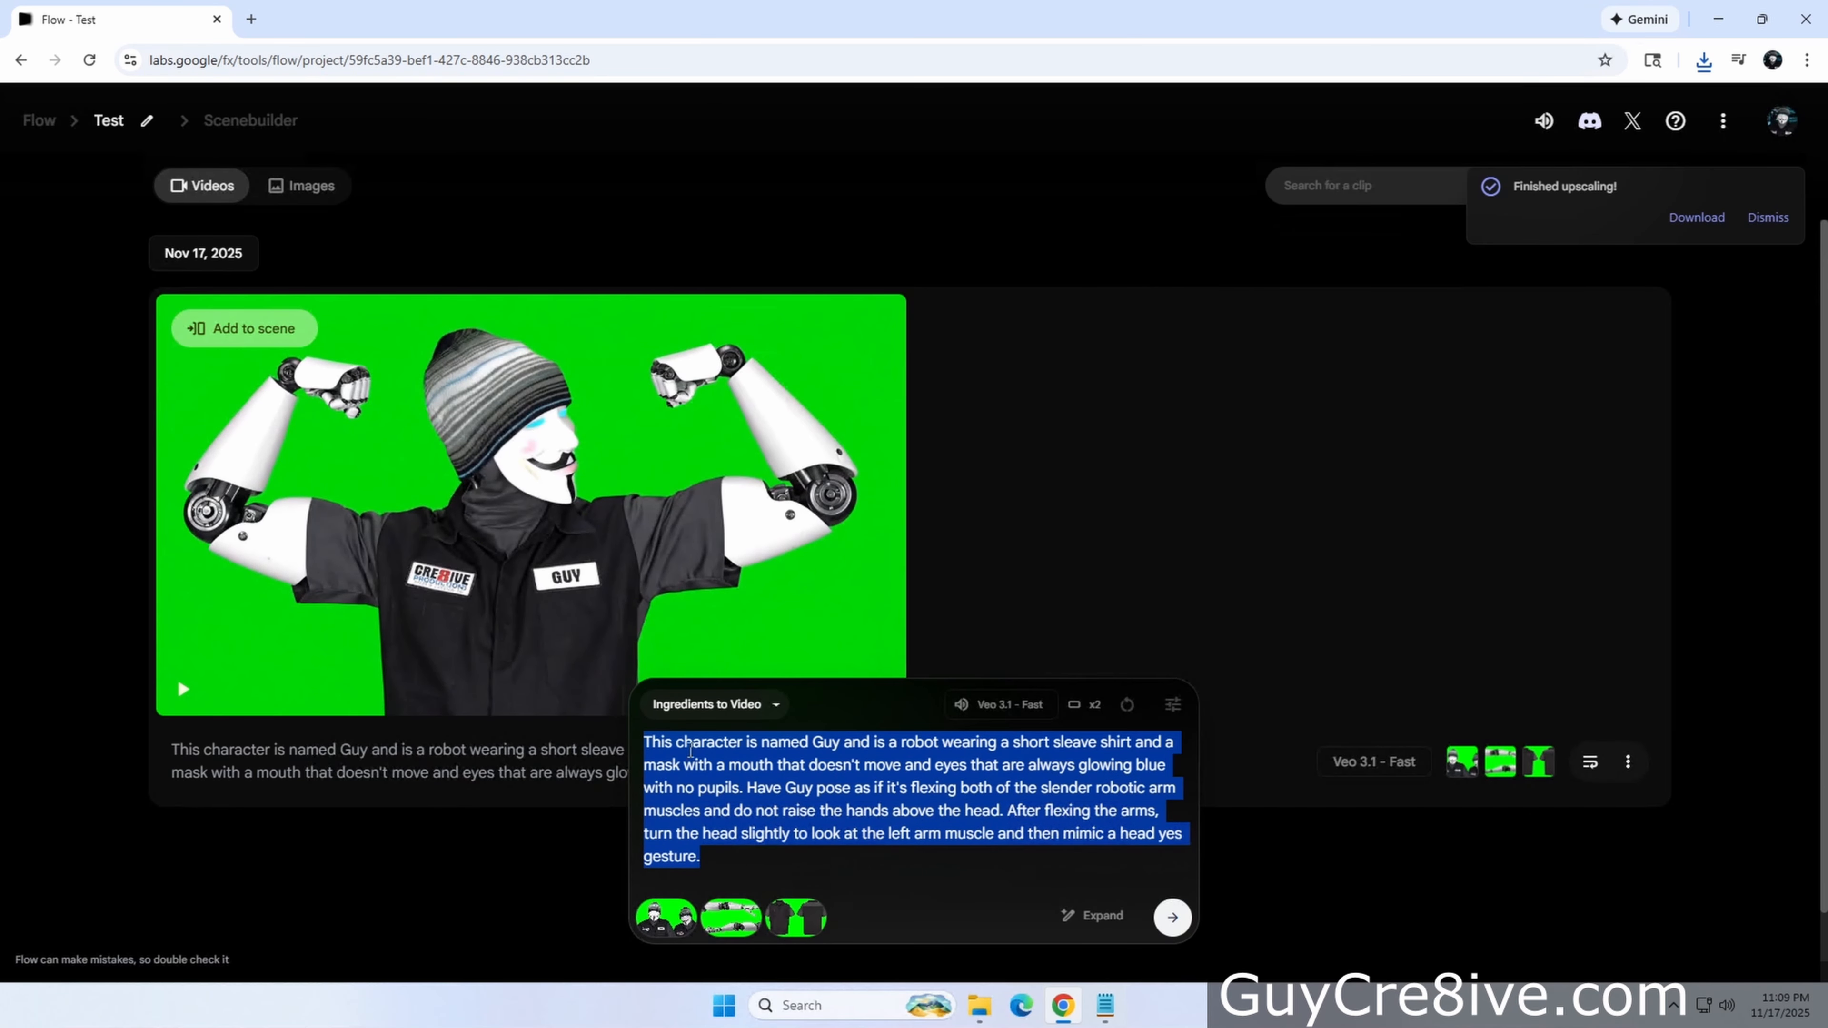
key("BackSpace")
Switch the generation mode to Create Image
left_click(774, 822)
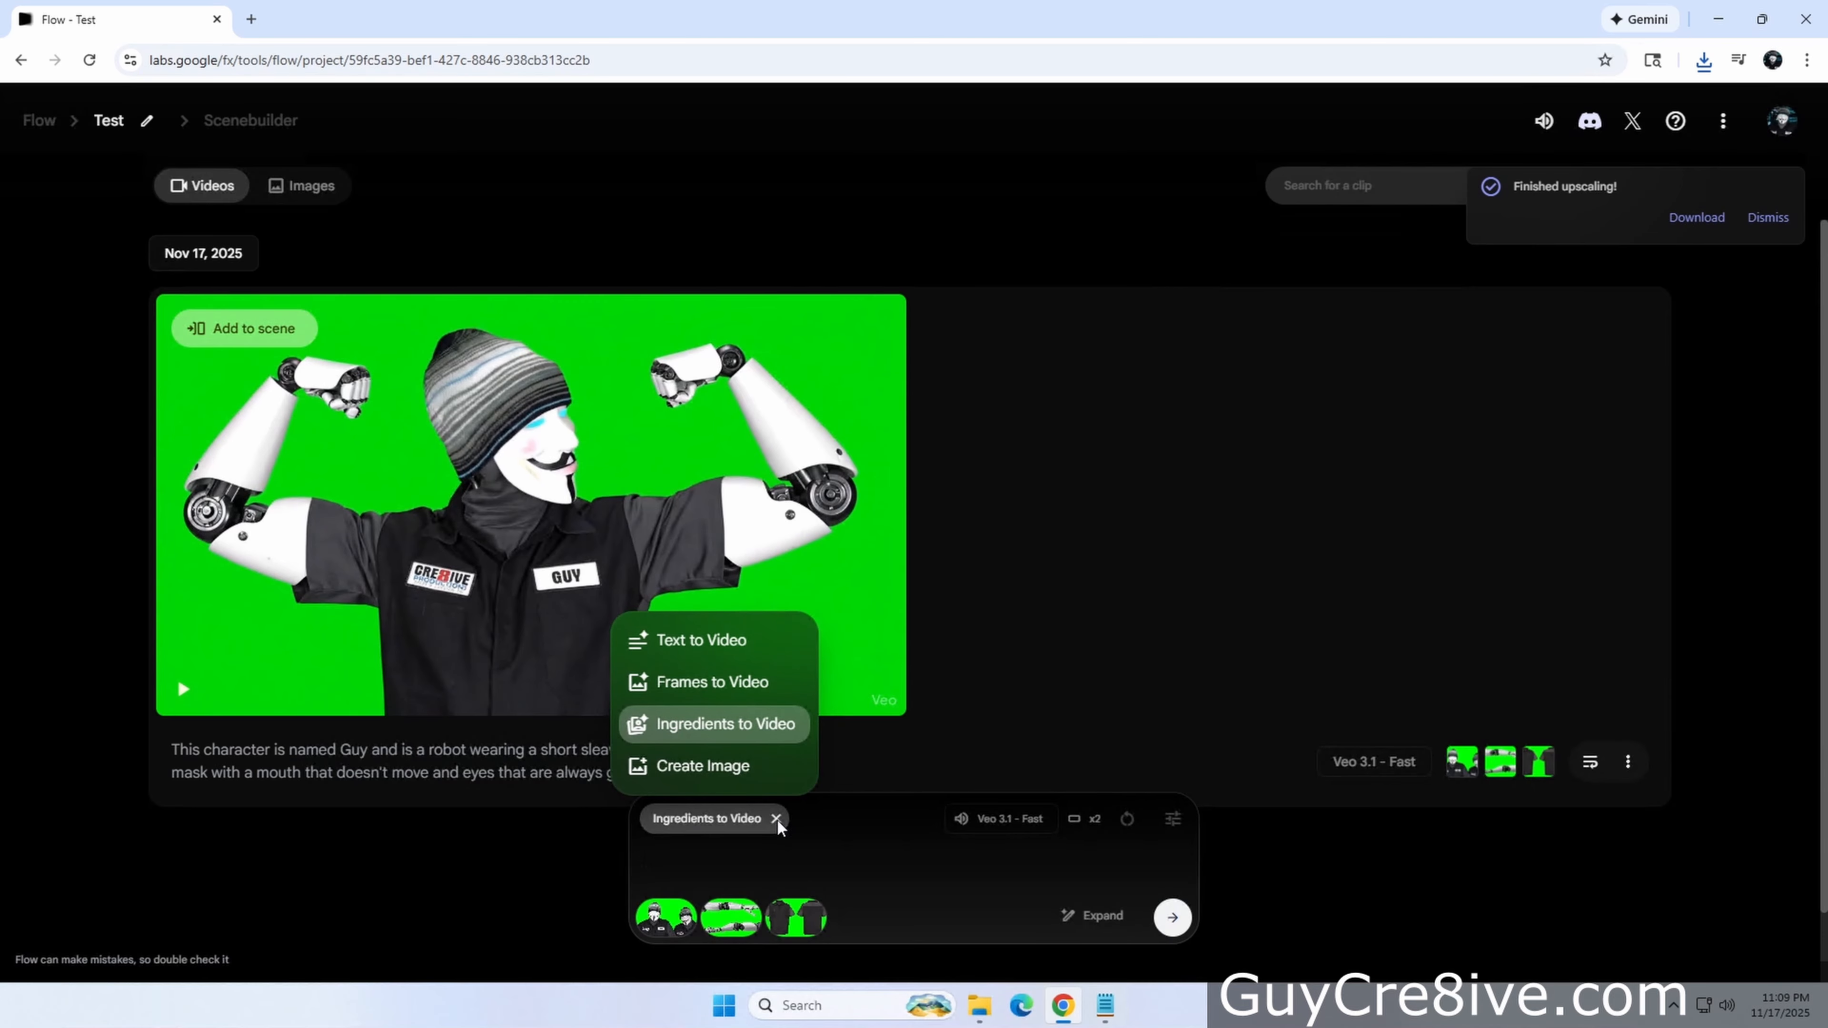
left_click(734, 775)
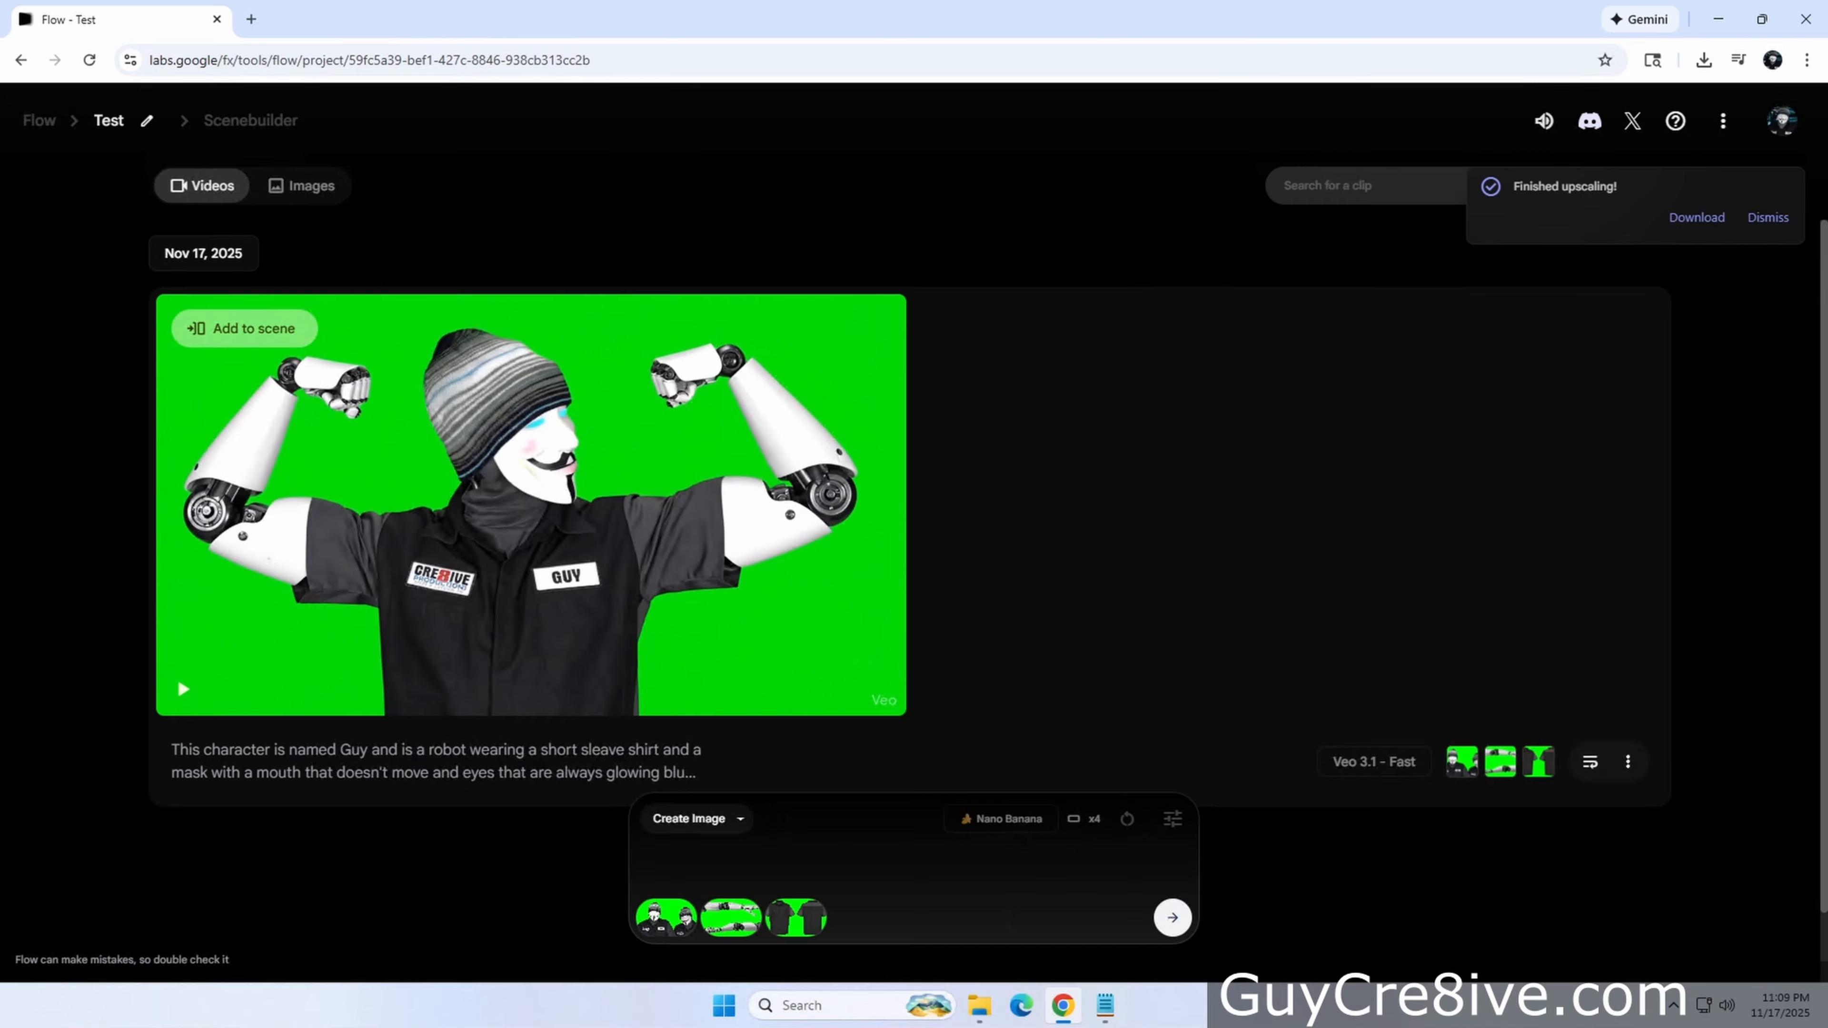
Copy the profile prompt from Prompts.txt, paste it into the prompt box, and generate the images
left_click(1105, 1005)
key("Return")
type("Profile this character in full screen wearing faded blue jeans and black shoes showing first the right, front and left side, use the same green background.")
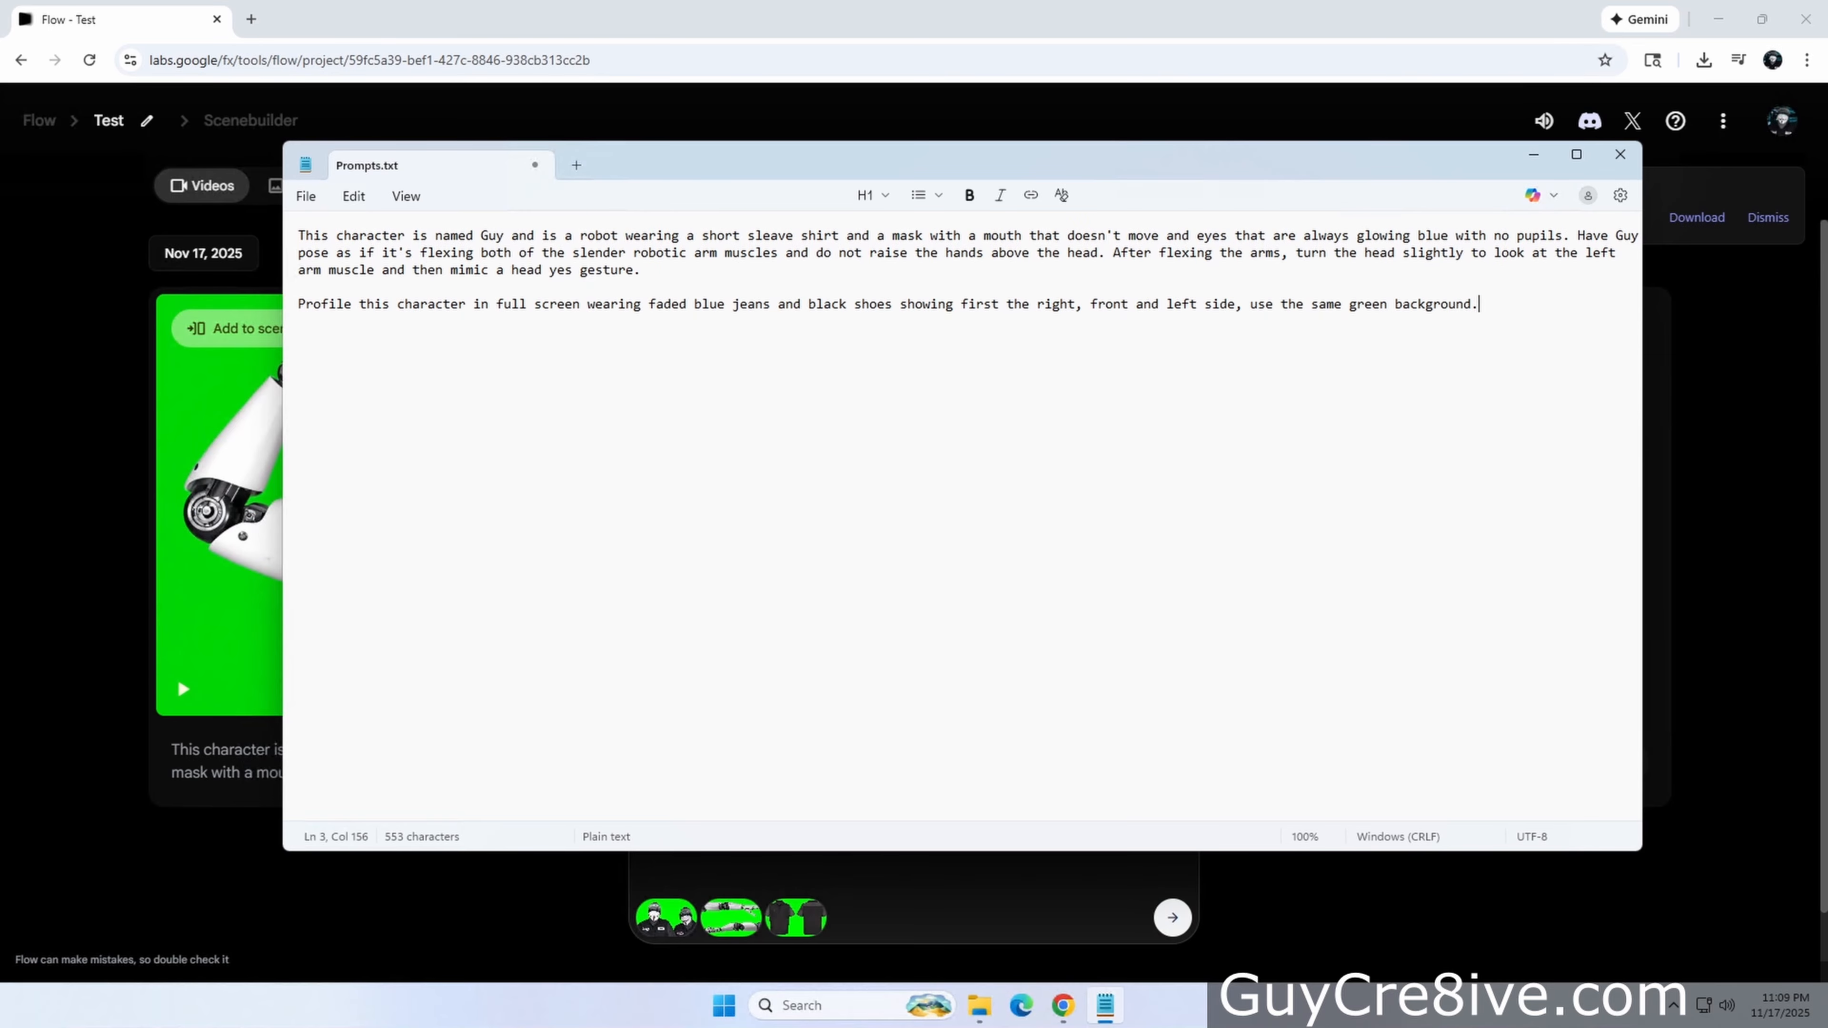
left_click(1405, 927)
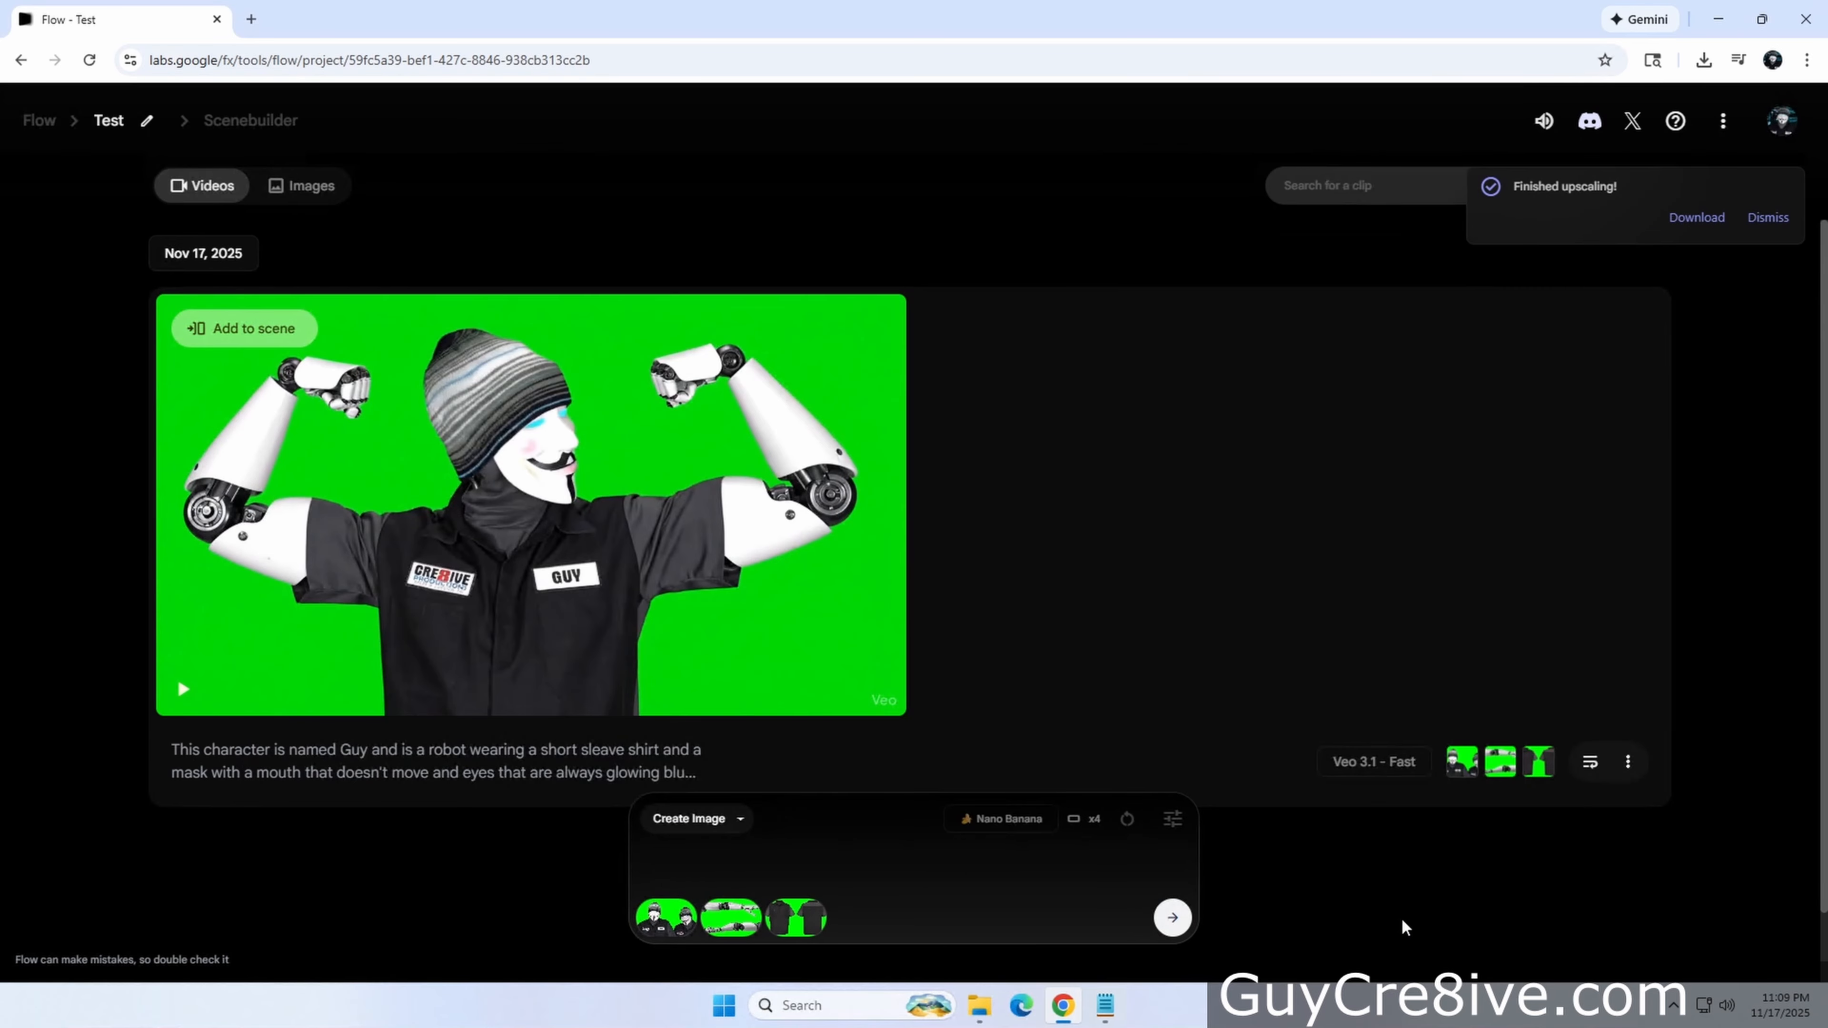
type("Profile this character in full screen wearing faded blue jeans and black shoes showing first the right, front and left side, use the same green background.")
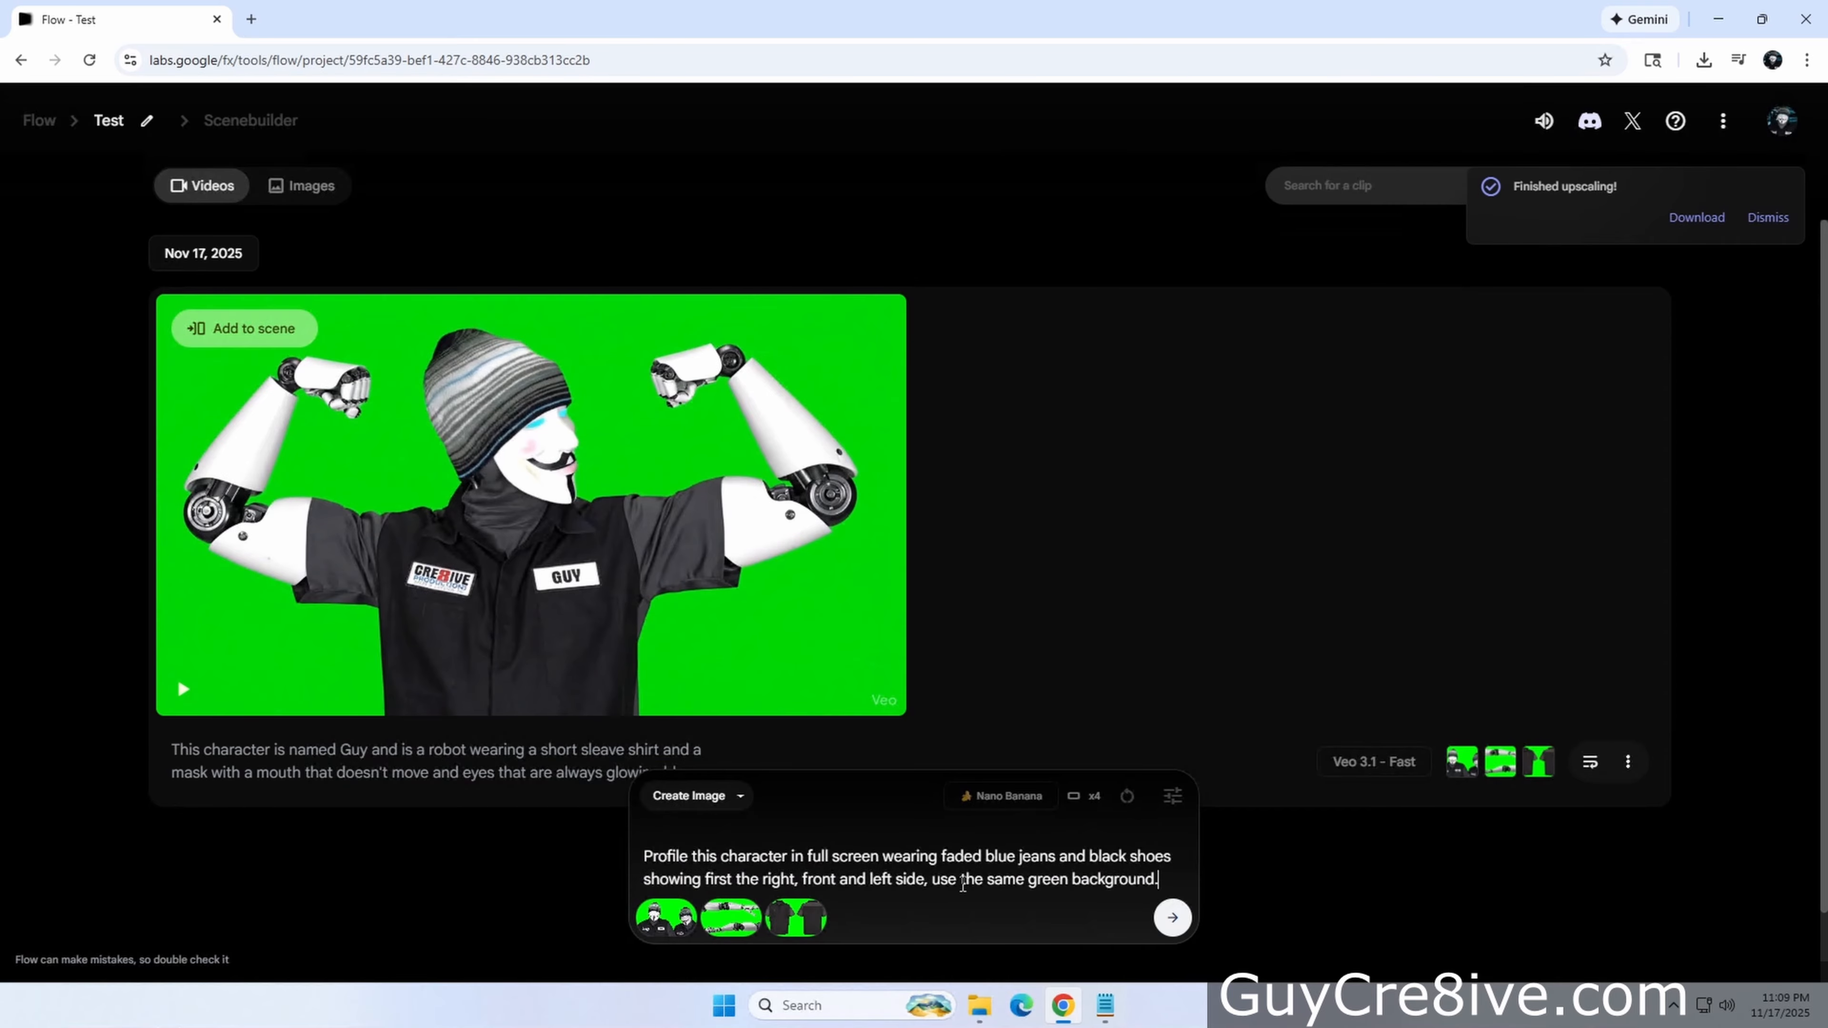
left_click(1174, 796)
left_click(1172, 917)
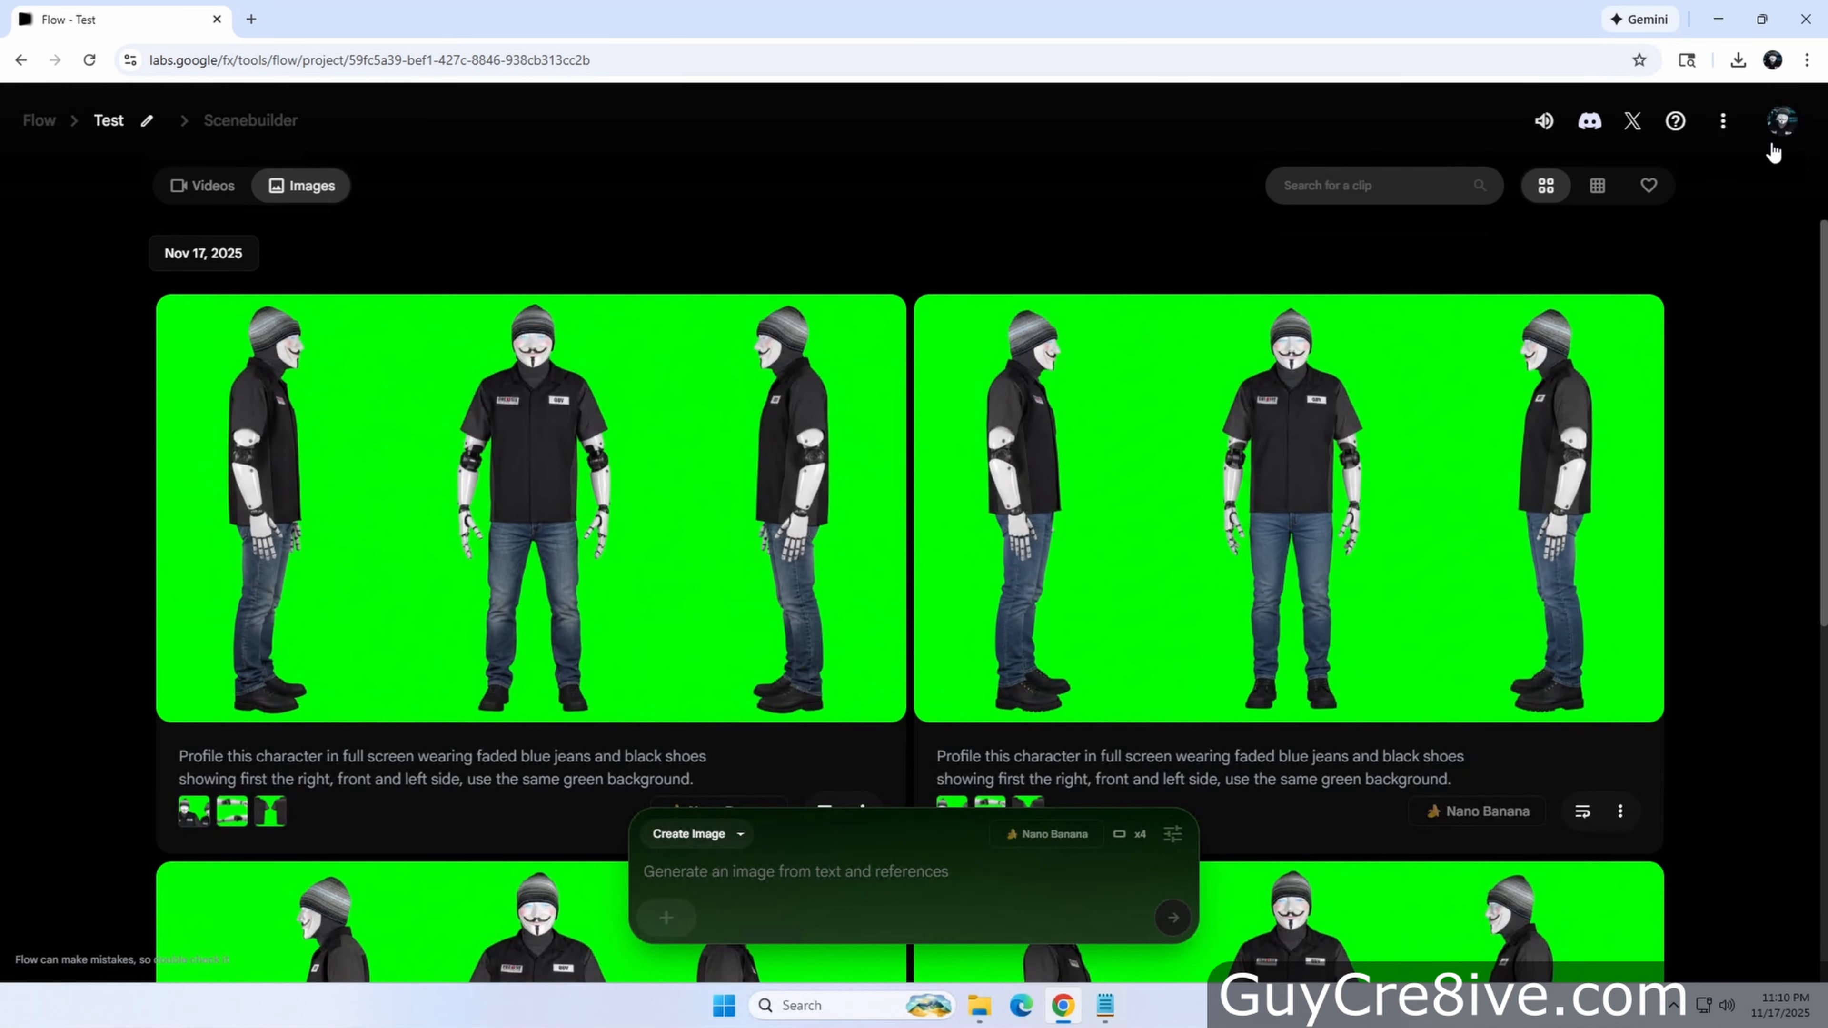
Check the account's AI credits and review the generated profile images
left_click(1781, 120)
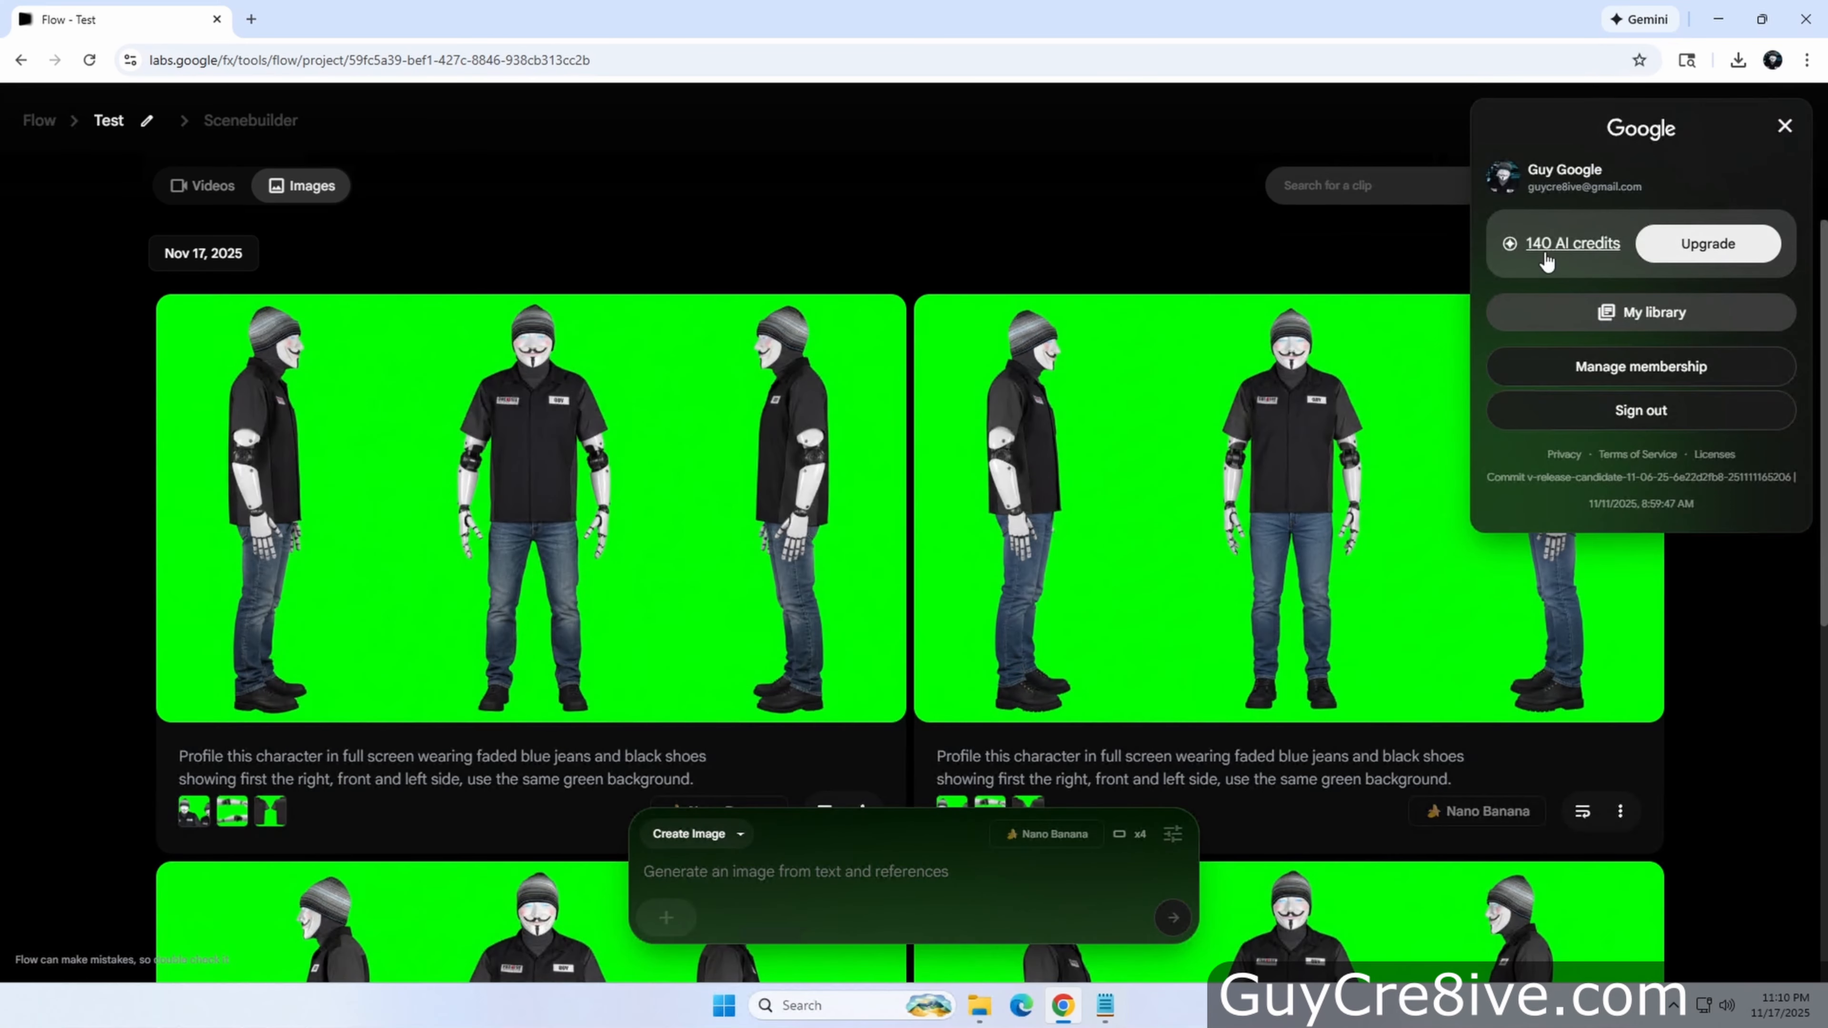
left_click(1709, 710)
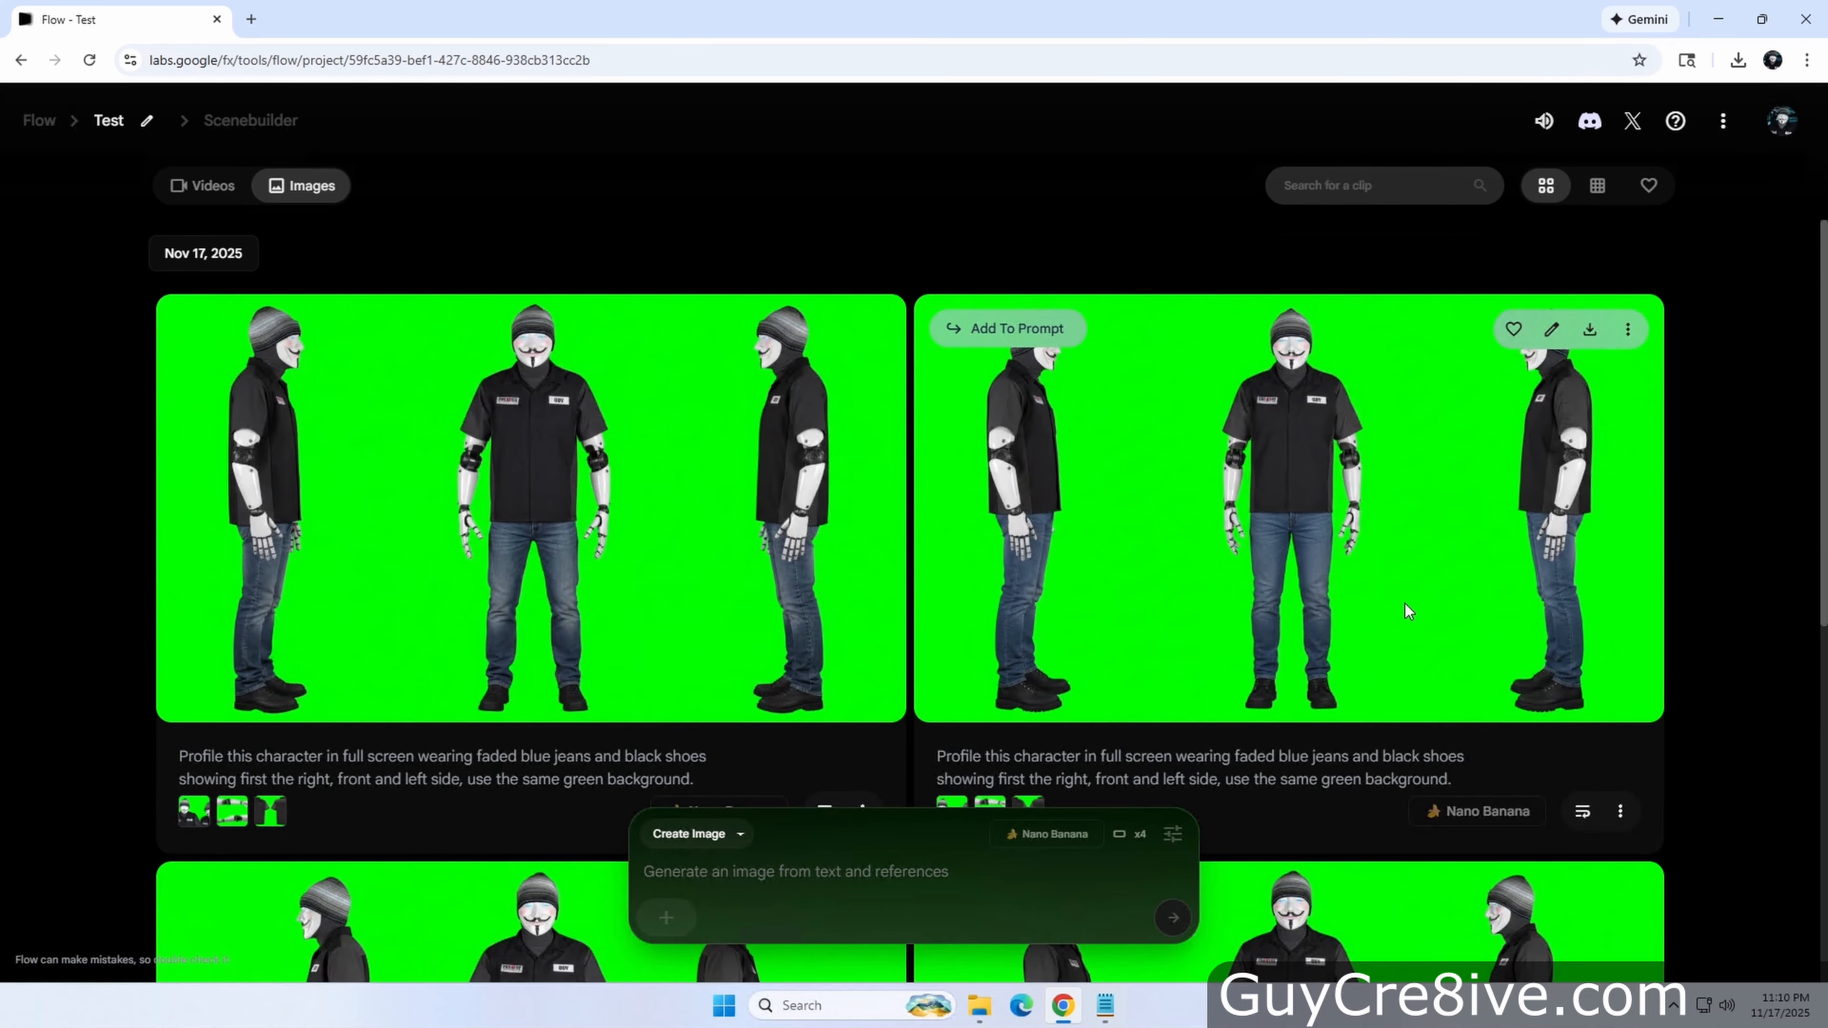
scroll(1695, 749, "down", 3)
scroll(1604, 709, "up", 3)
scroll(1719, 721, "down", 5)
scroll(1722, 757, "up", 5)
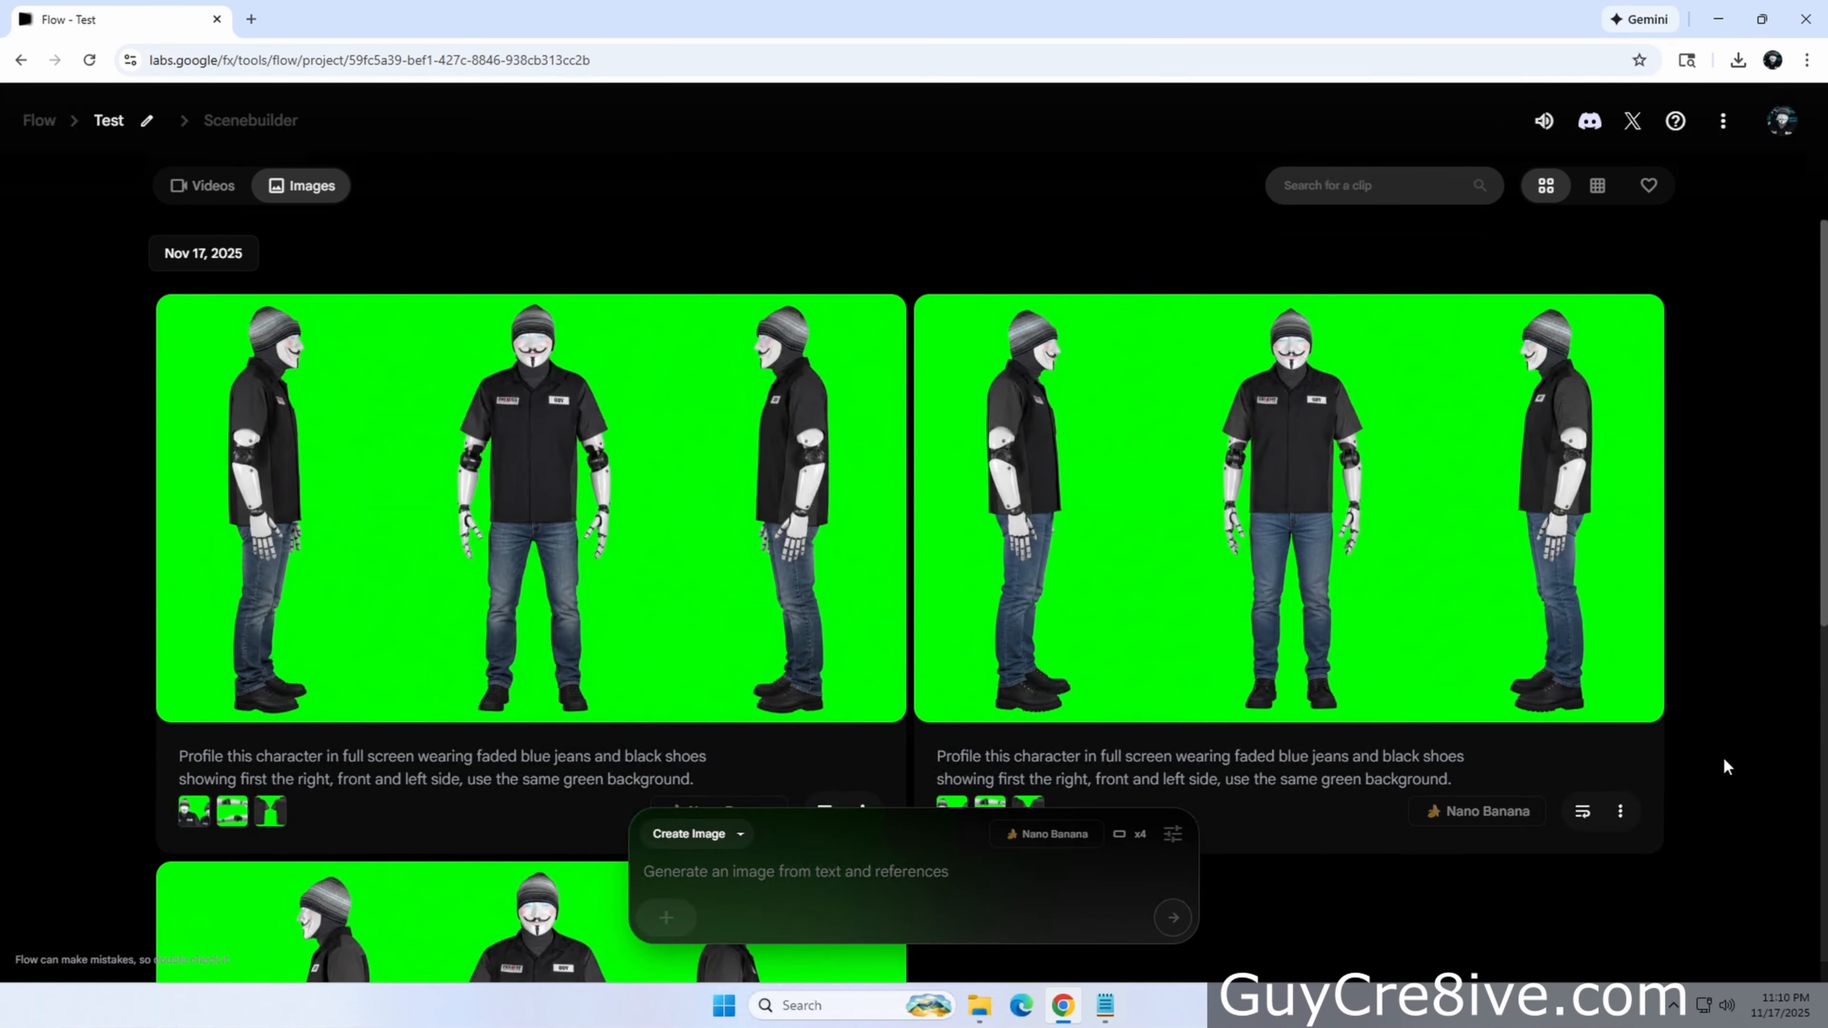
scroll(1722, 758, "down", 5)
scroll(1219, 671, "up", 1)
scroll(1219, 672, "up", 3)
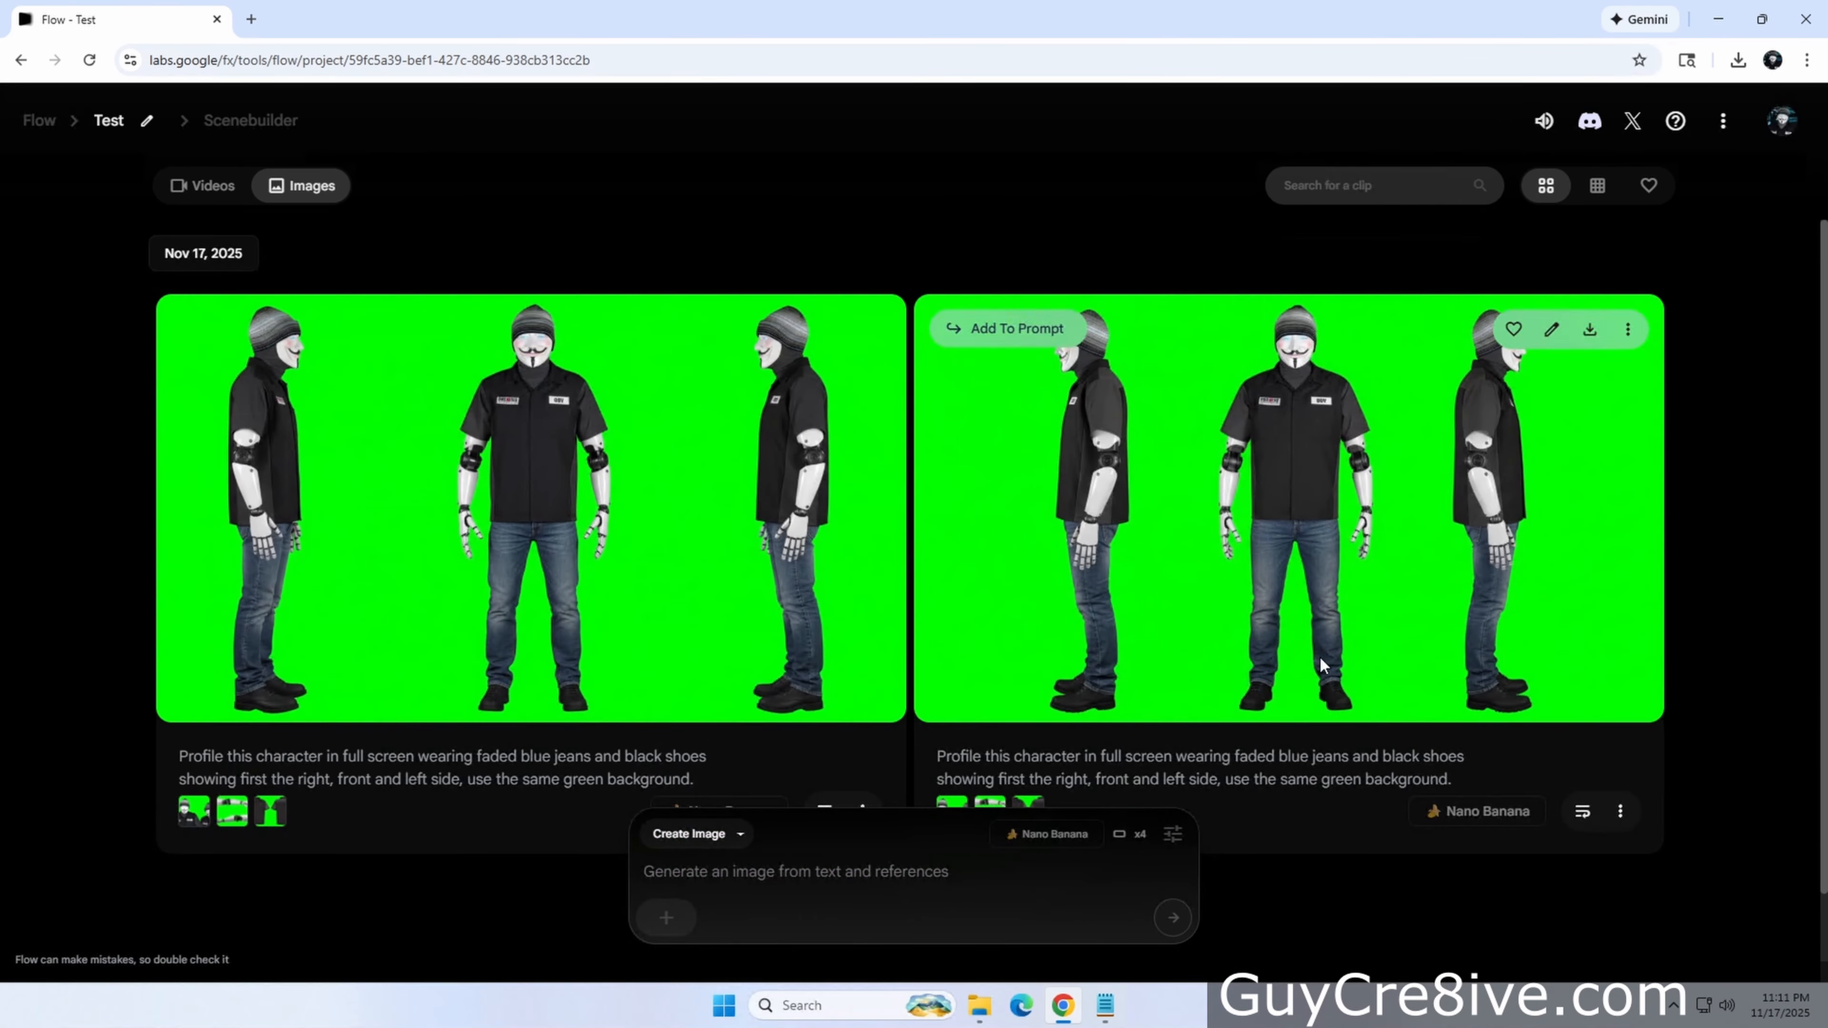
scroll(678, 689, "down", 6)
scroll(677, 689, "up", 2)
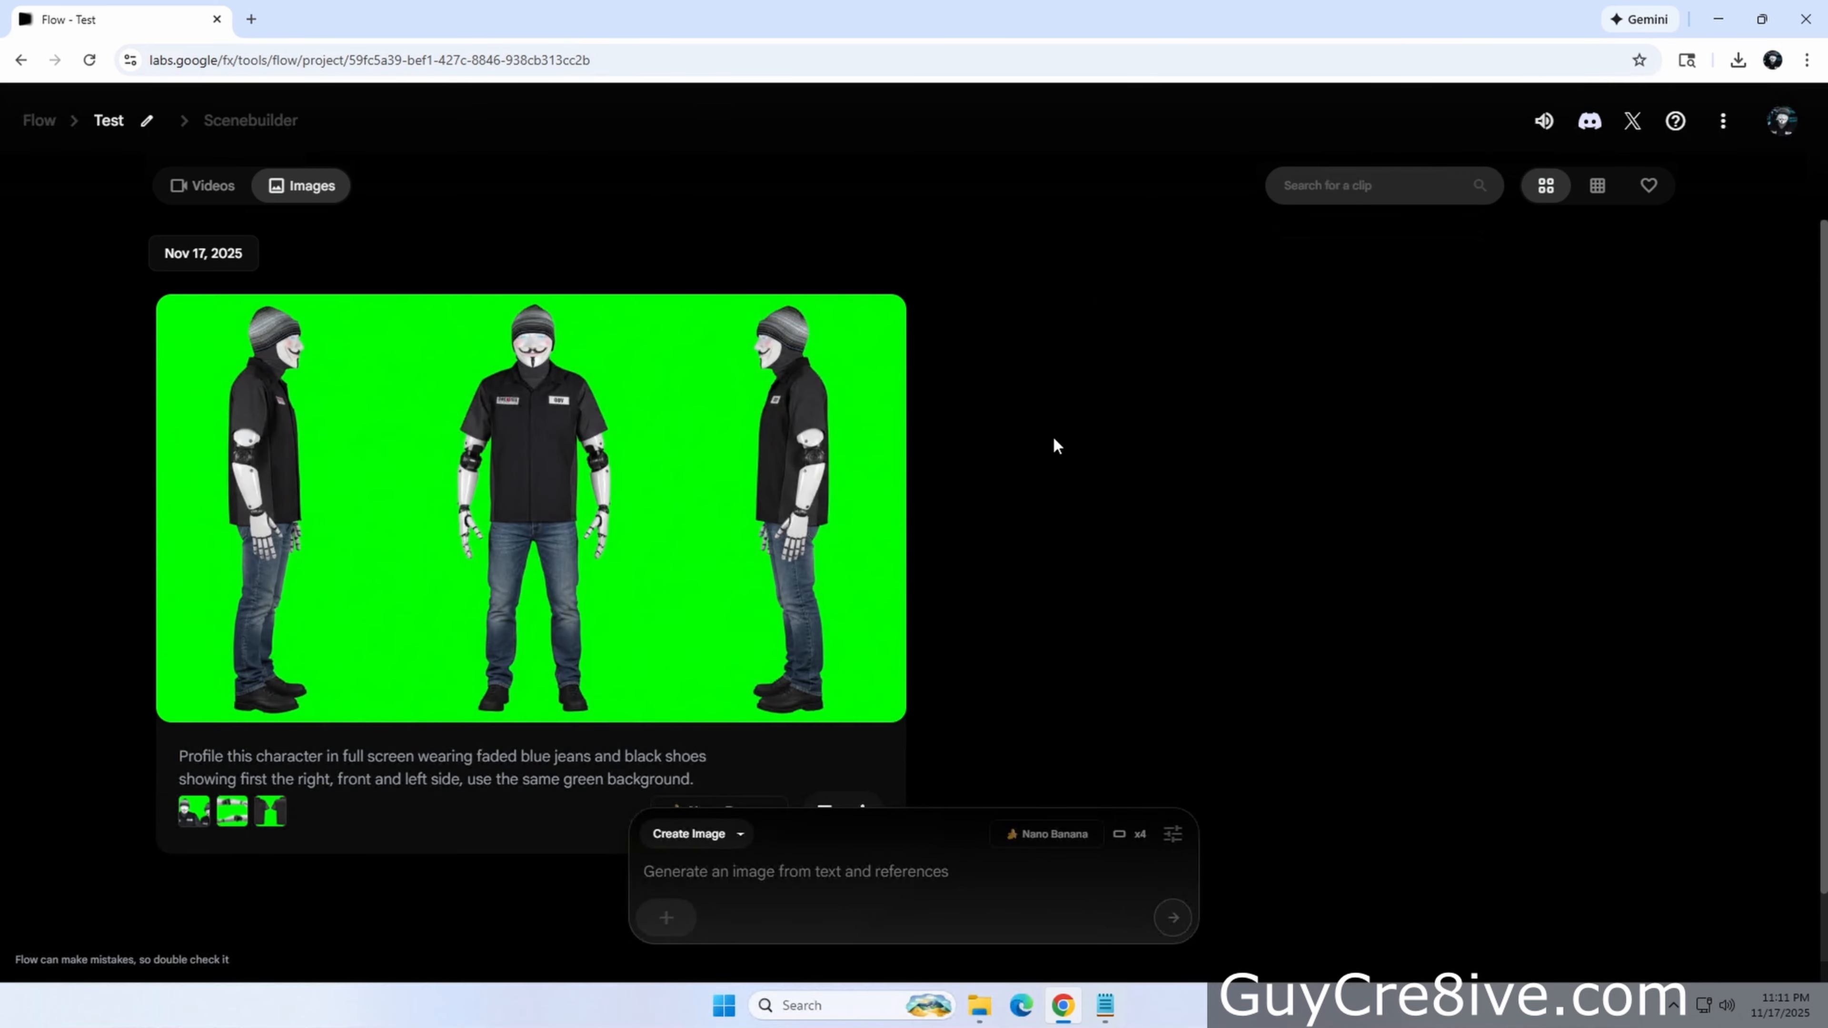
Add the three-view profile image to the prompt as an ingredient
mouse_move(404, 494)
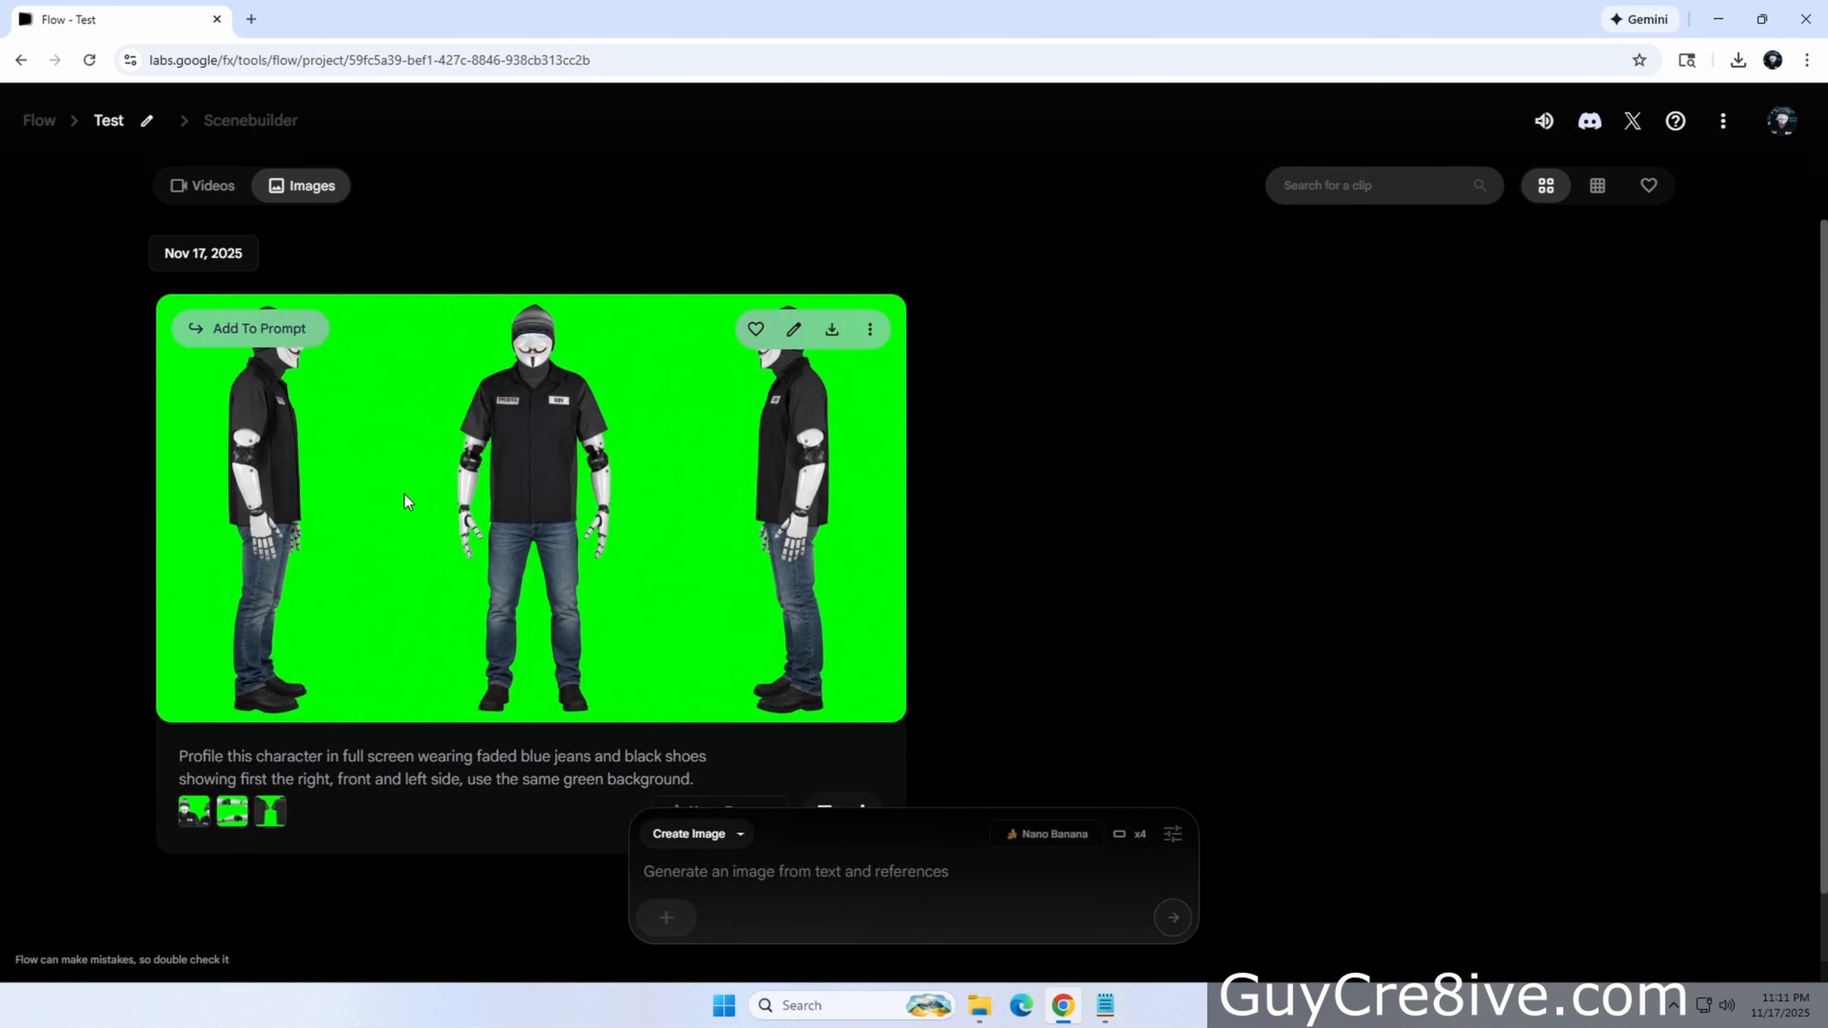
left_click(248, 330)
Switch to Ingredients to Video and paste the prompt 'Make this character in full screen walking towards the camera wearing faded blue jeans and black shoes, use the same green background.'
left_click(740, 837)
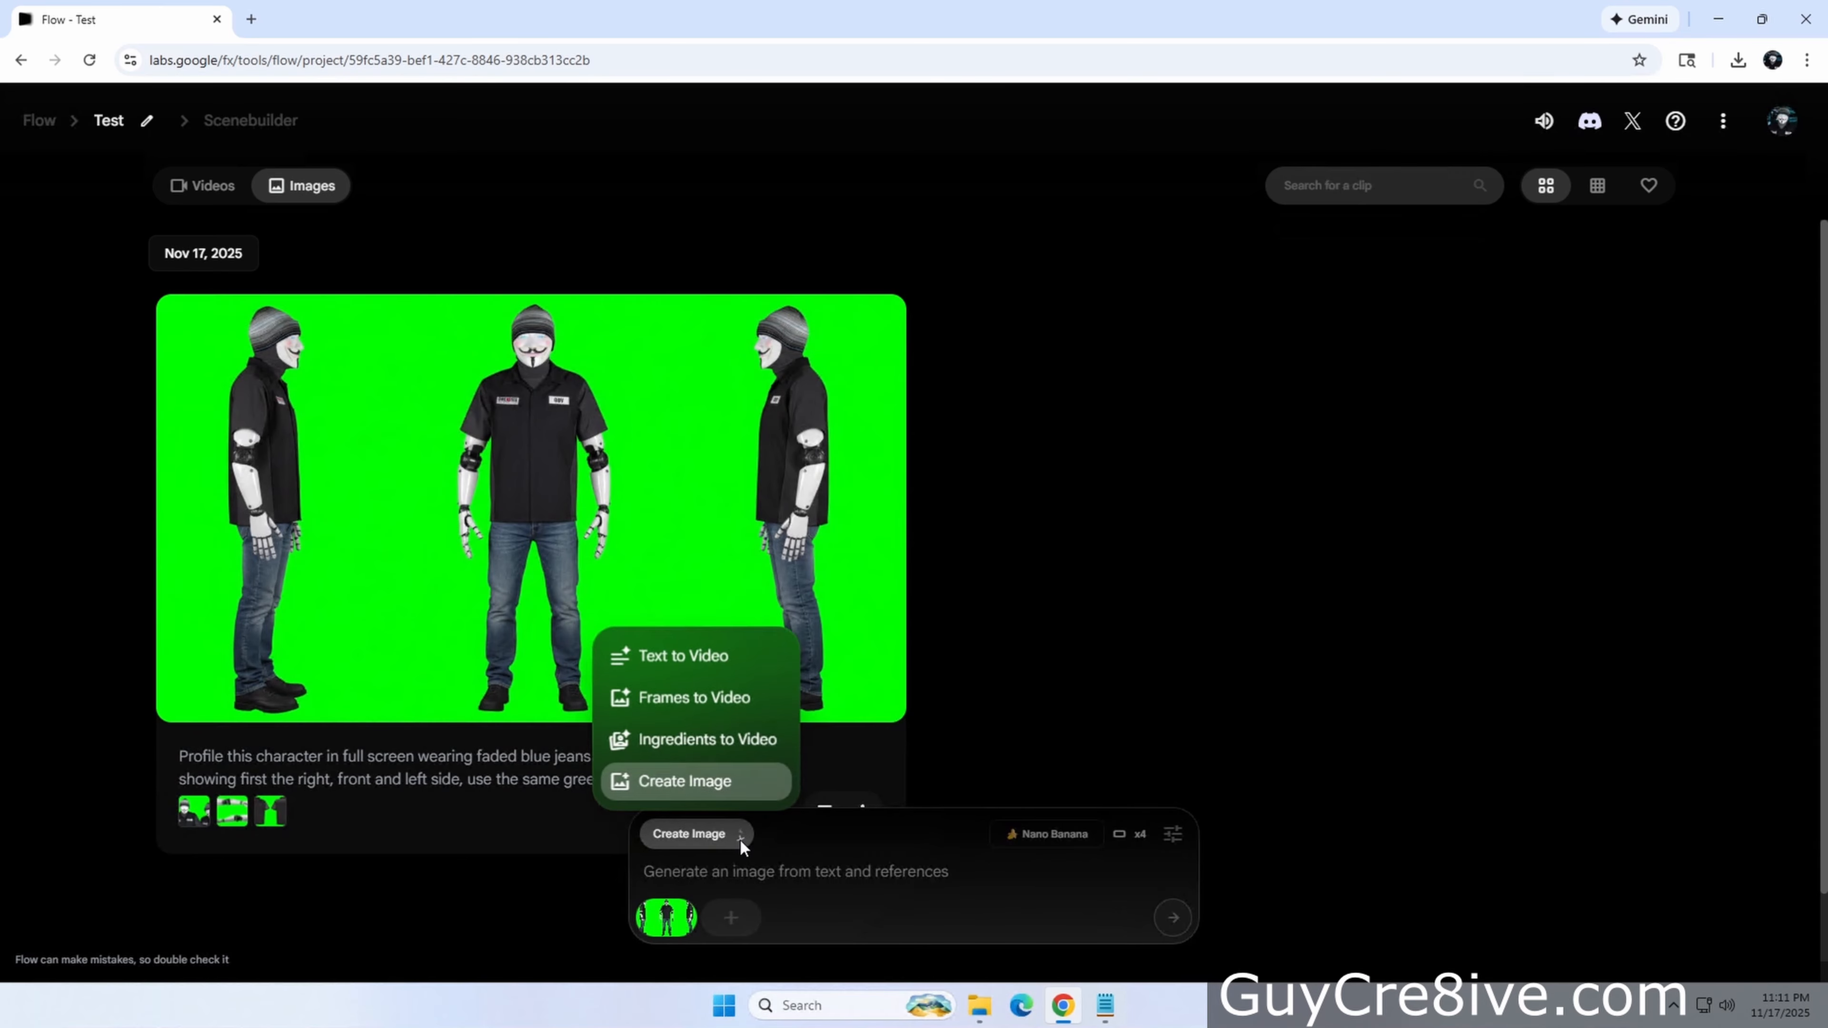
left_click(707, 741)
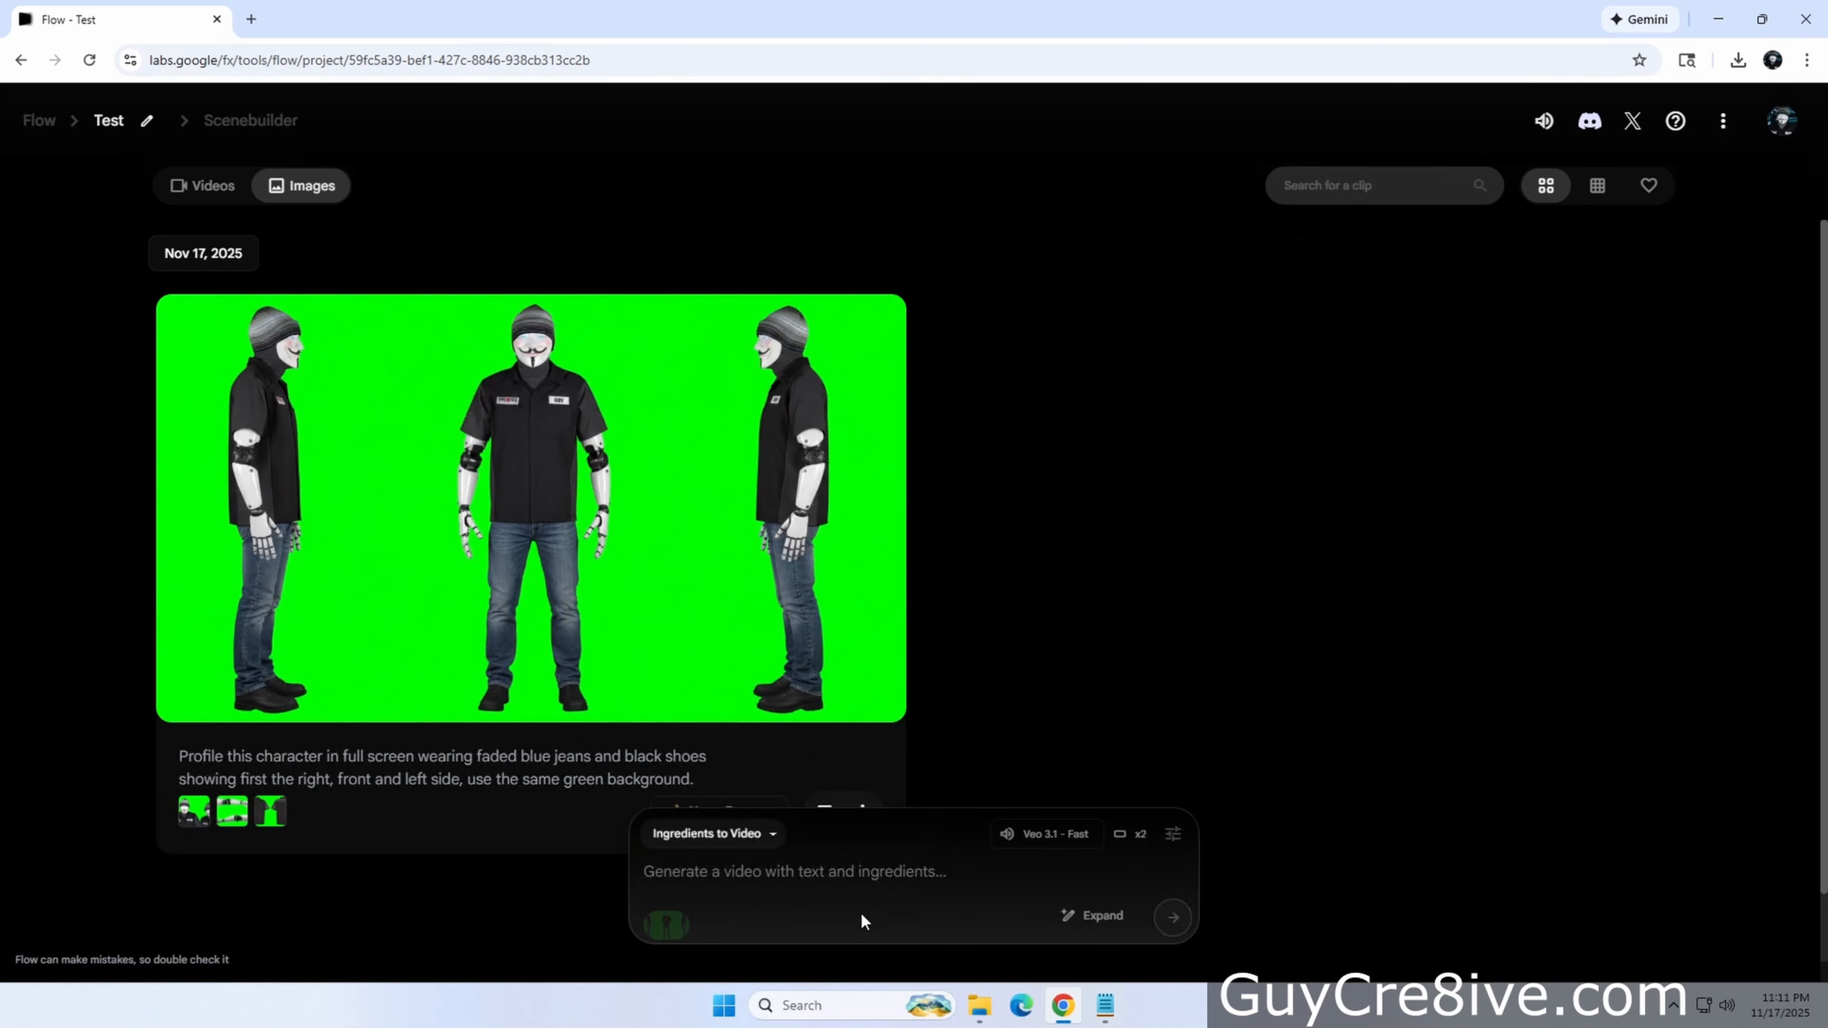
type("Make this character in full screen walking towards the camera wearing faded blue jeans and black shoes, use the same green background.")
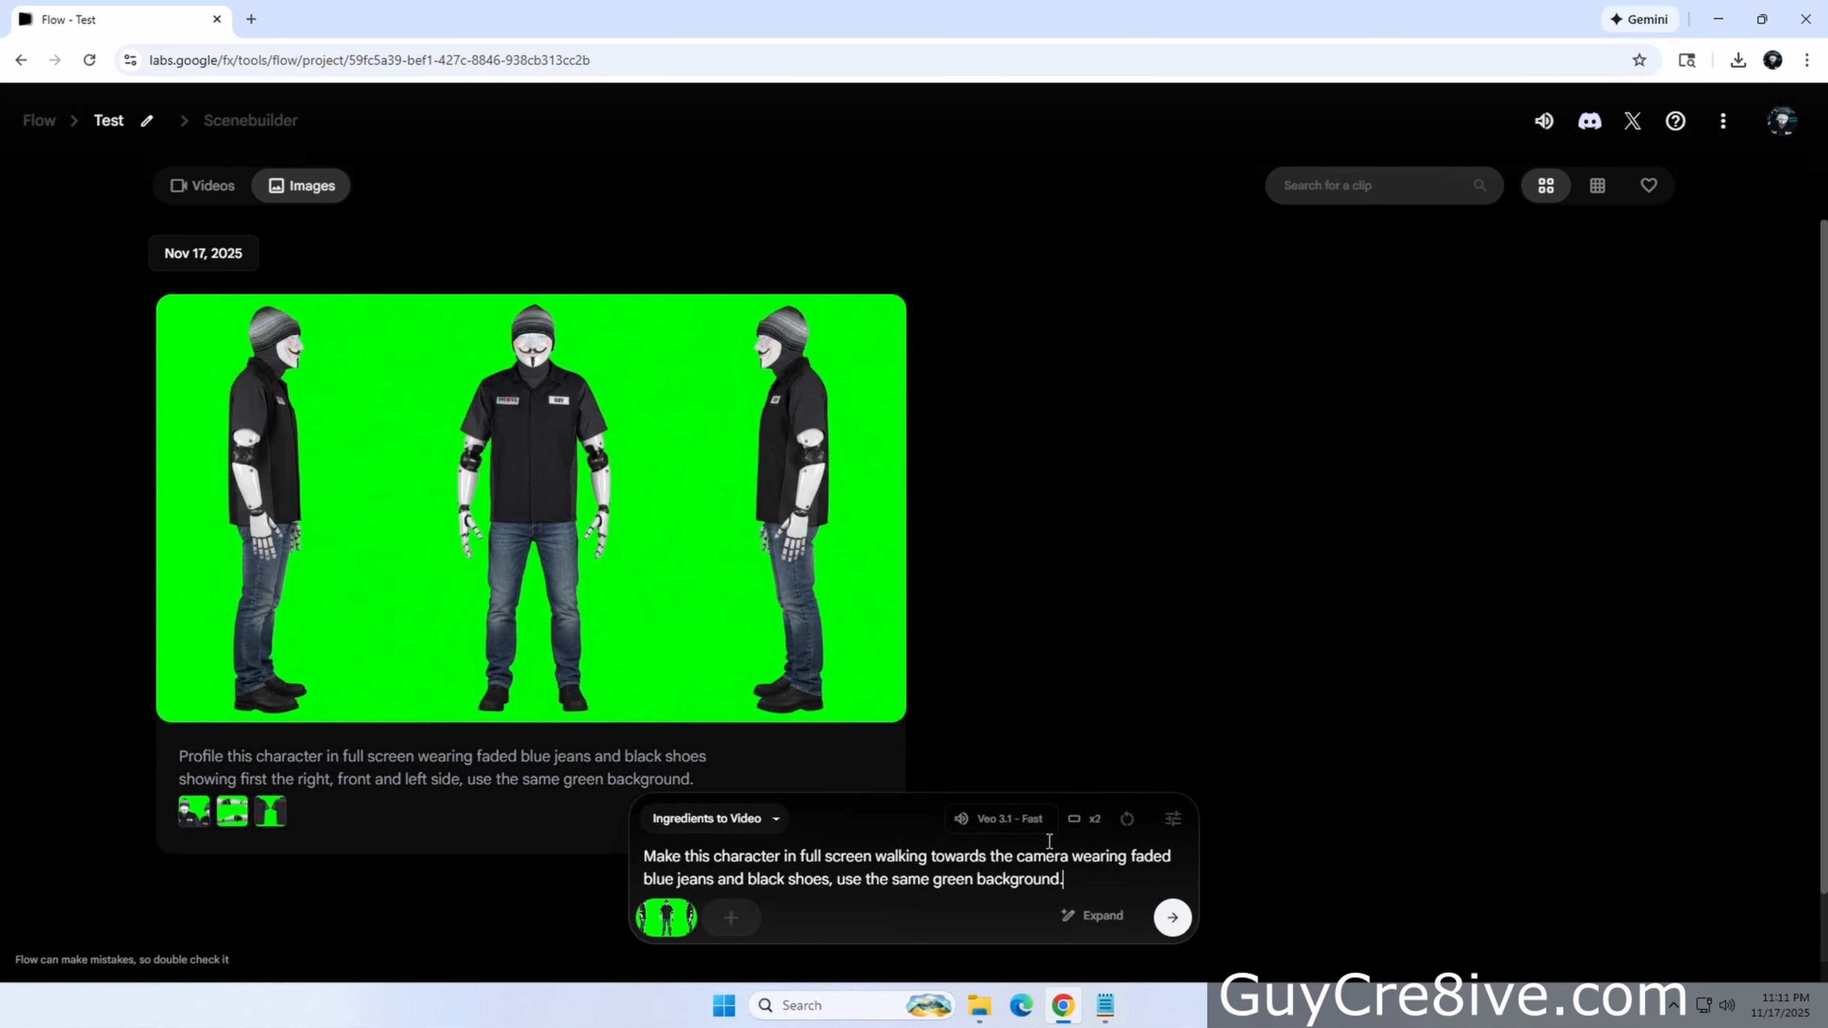
Try to generate the walking video with the aspect ratio set to Portrait (9:16)
left_click(1172, 819)
left_click(1072, 644)
left_click(1029, 455)
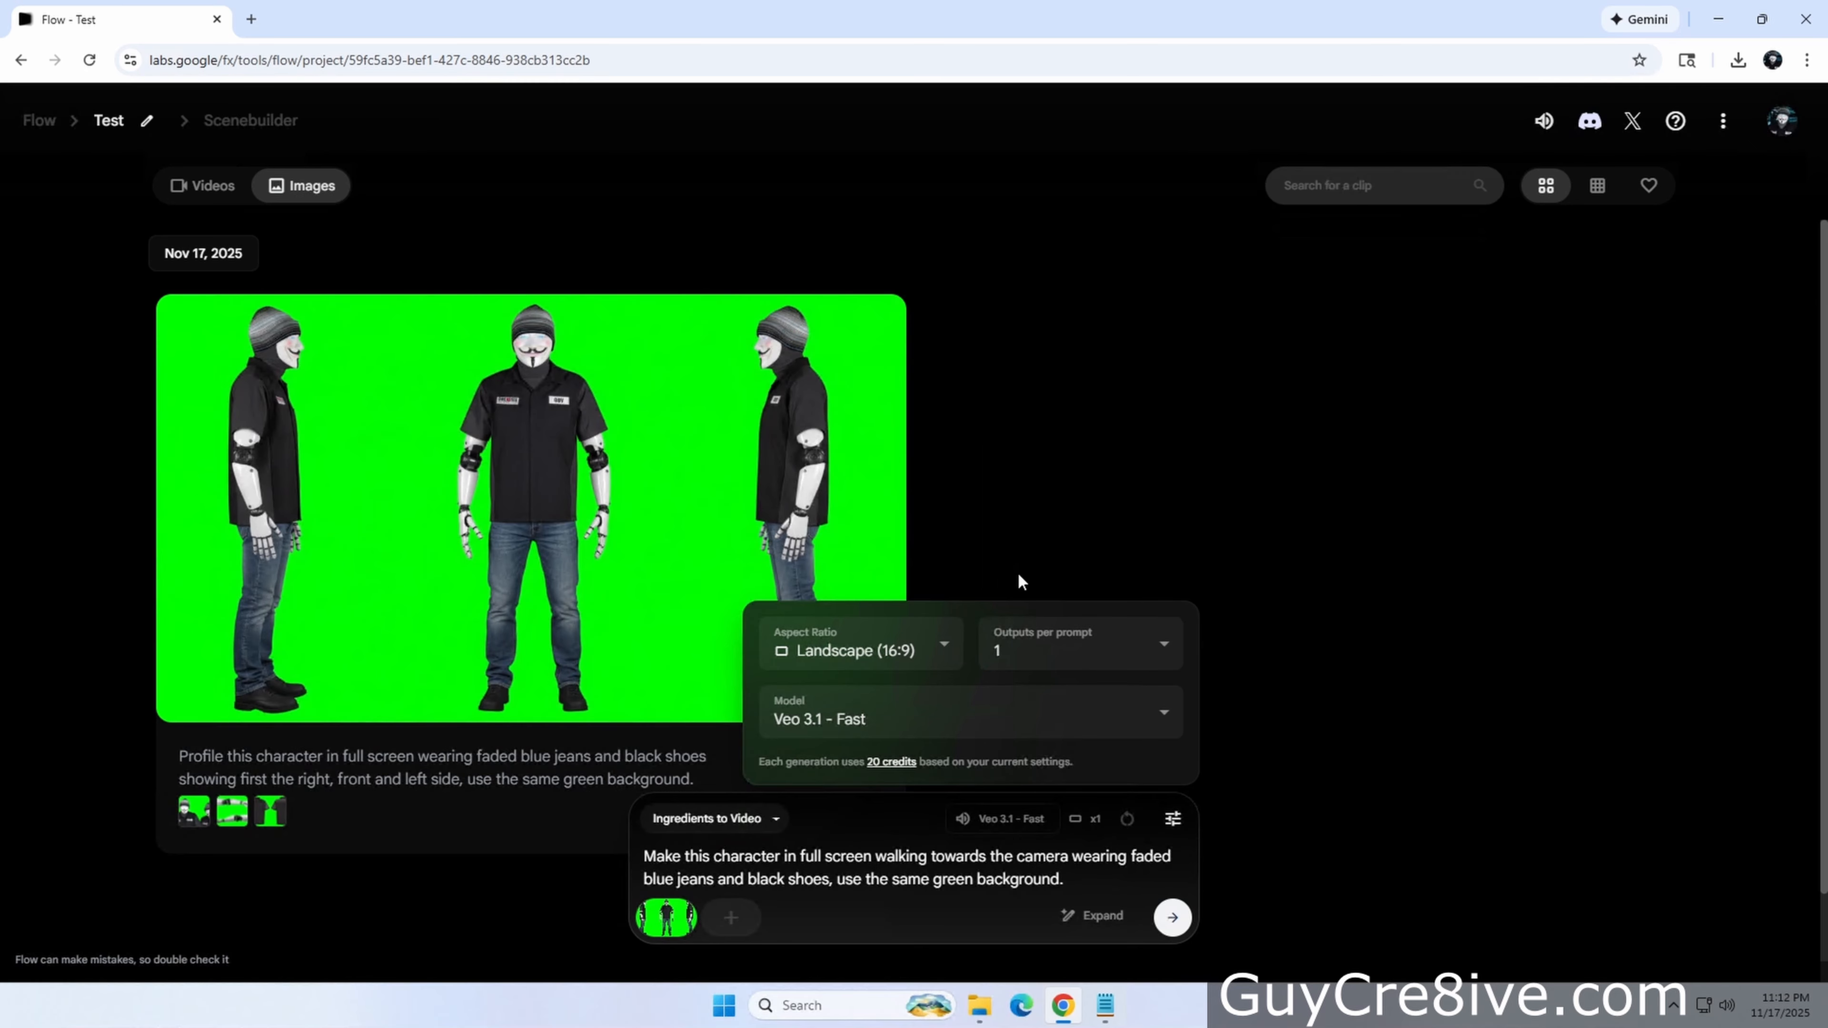
left_click(936, 650)
left_click(885, 580)
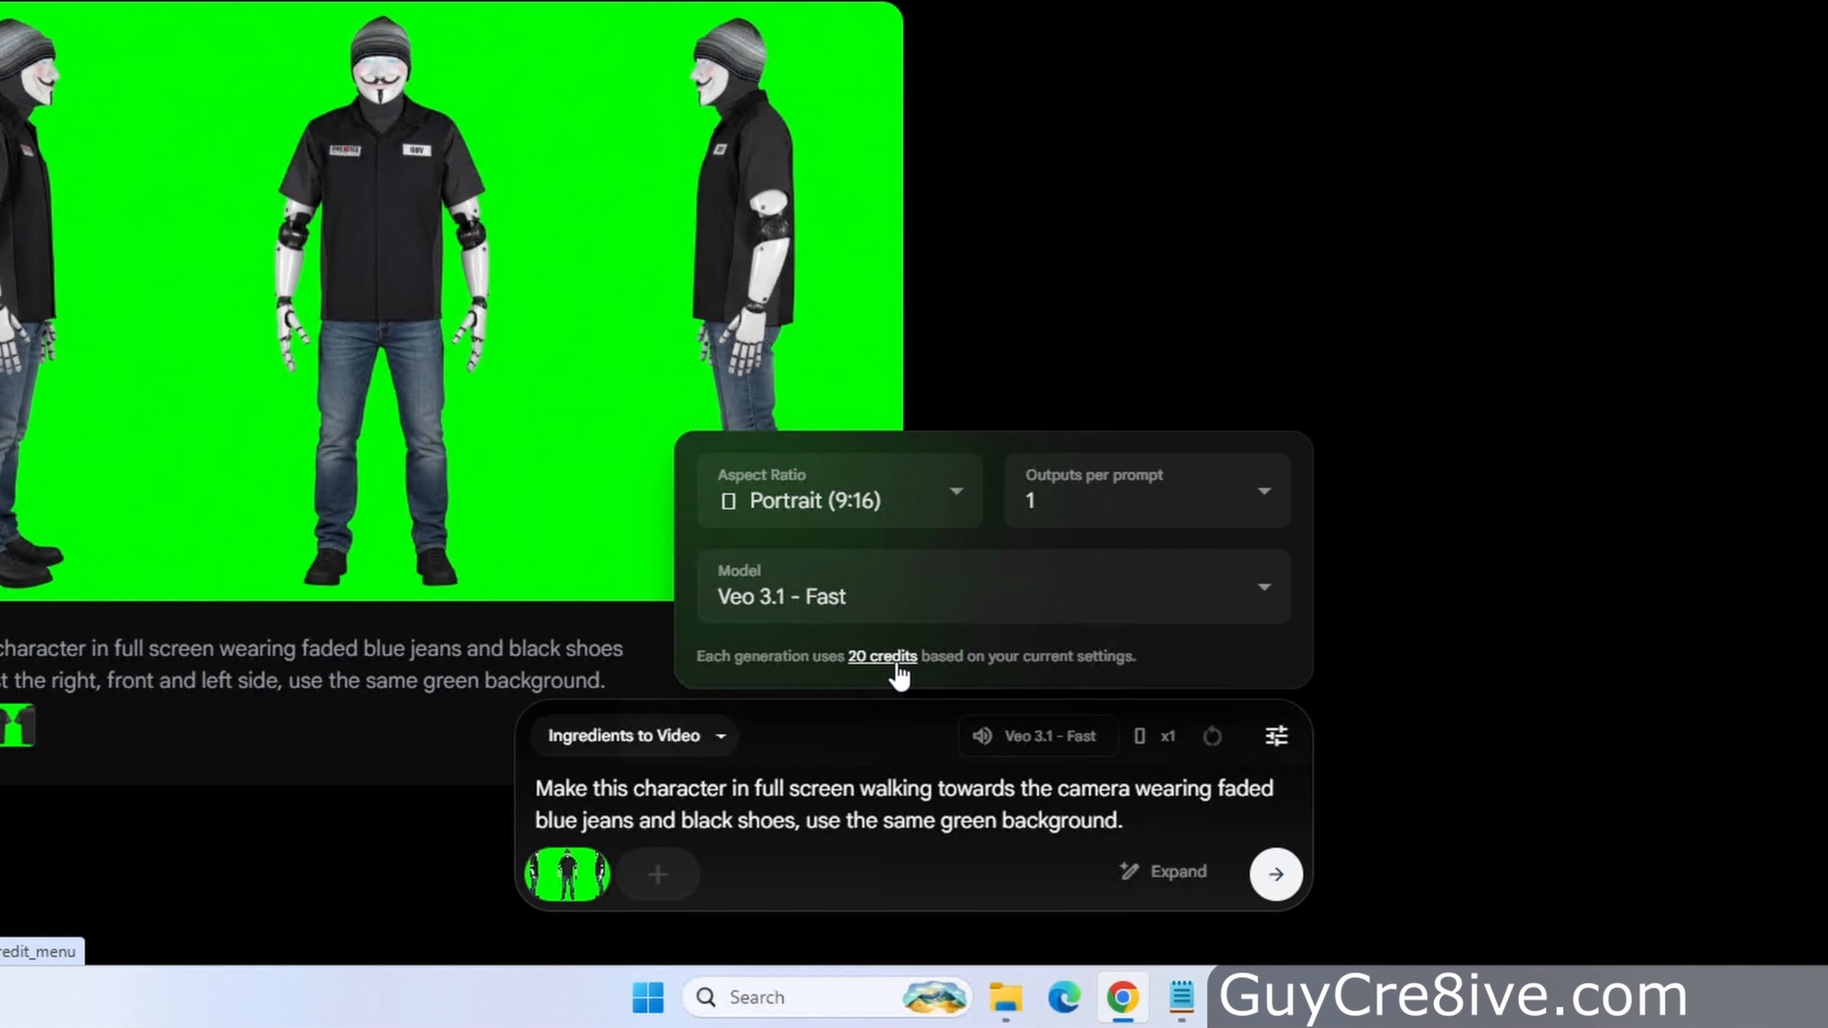
left_click(1279, 887)
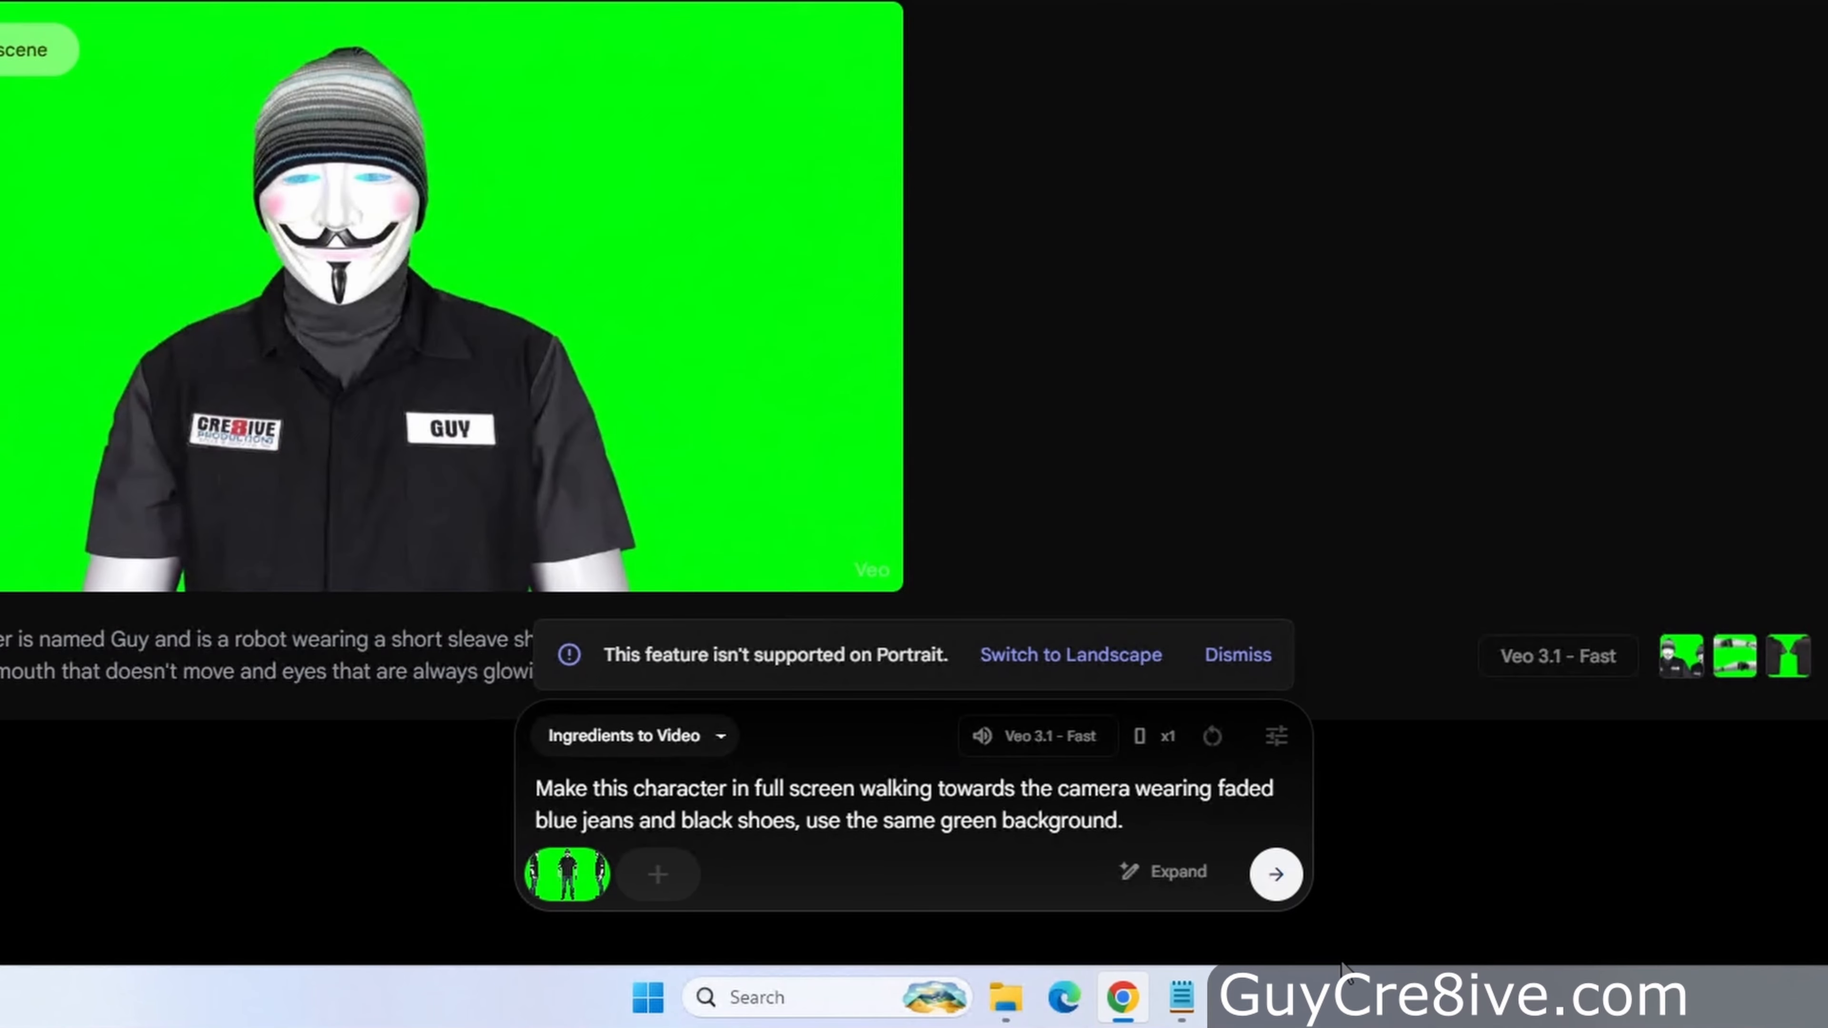
Switch the video back to Landscape and generate the walking video
left_click(1105, 679)
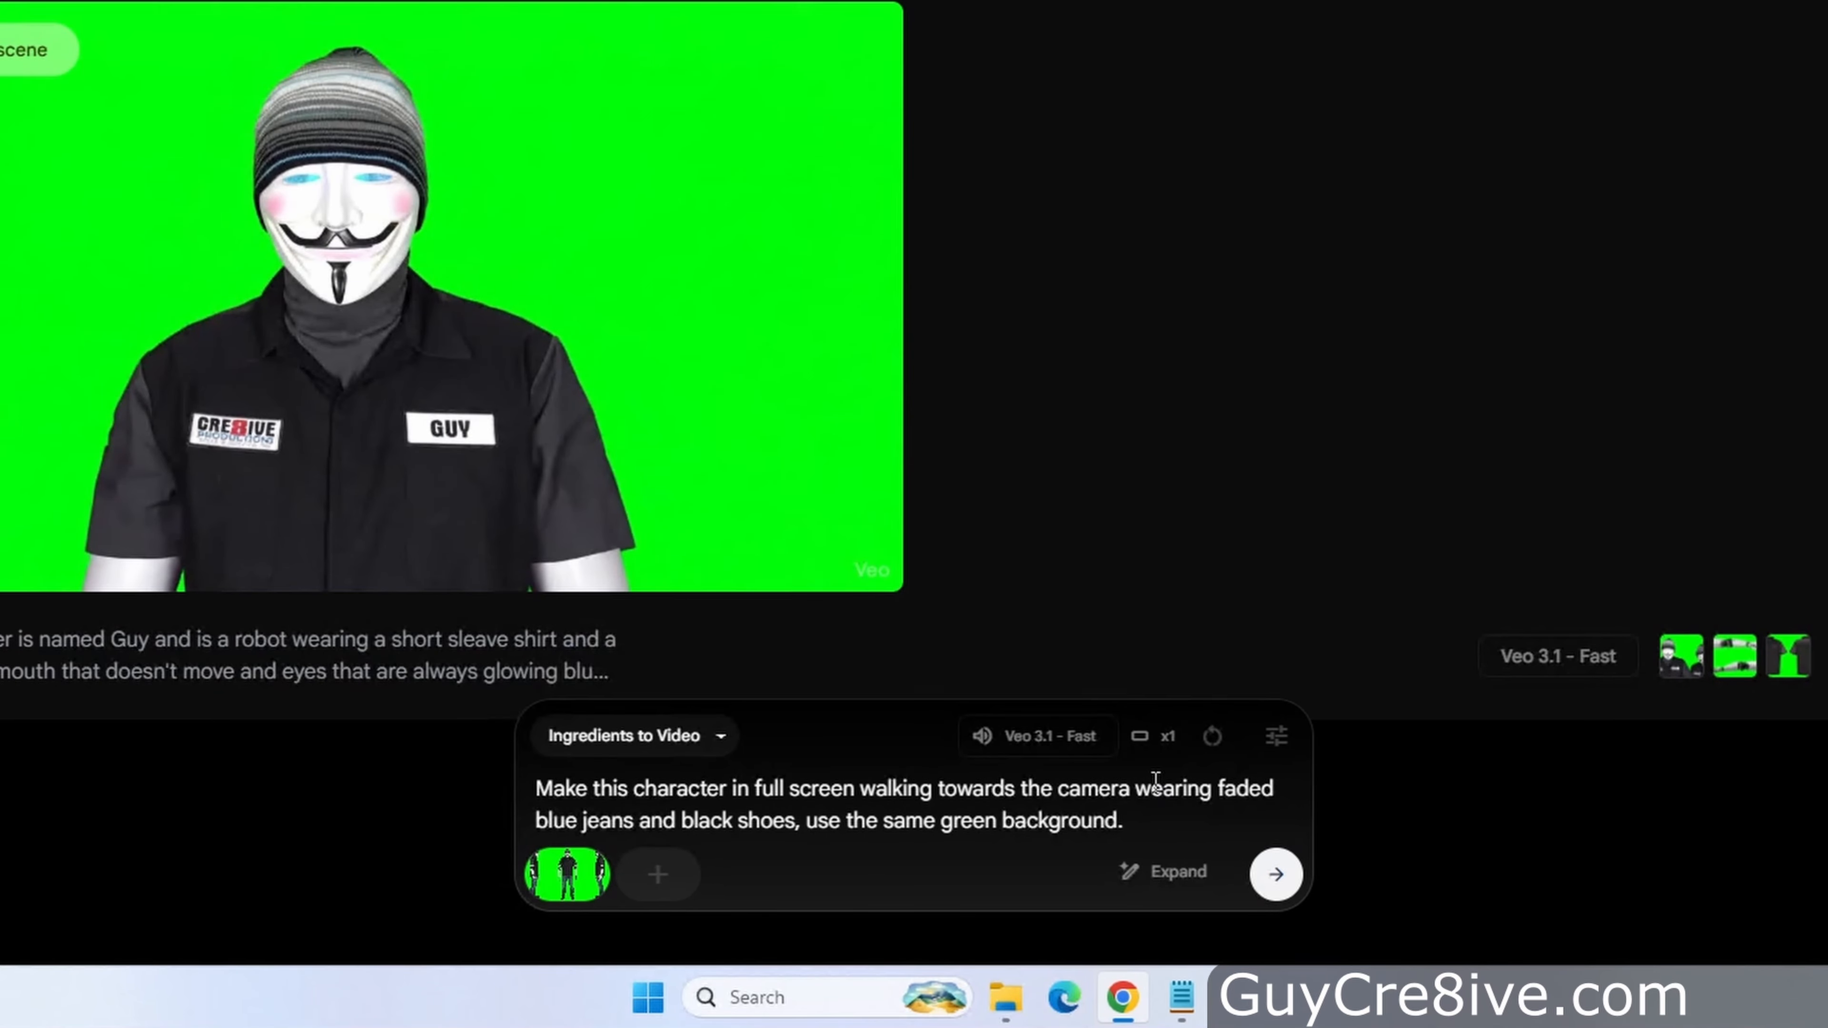
left_click(1276, 878)
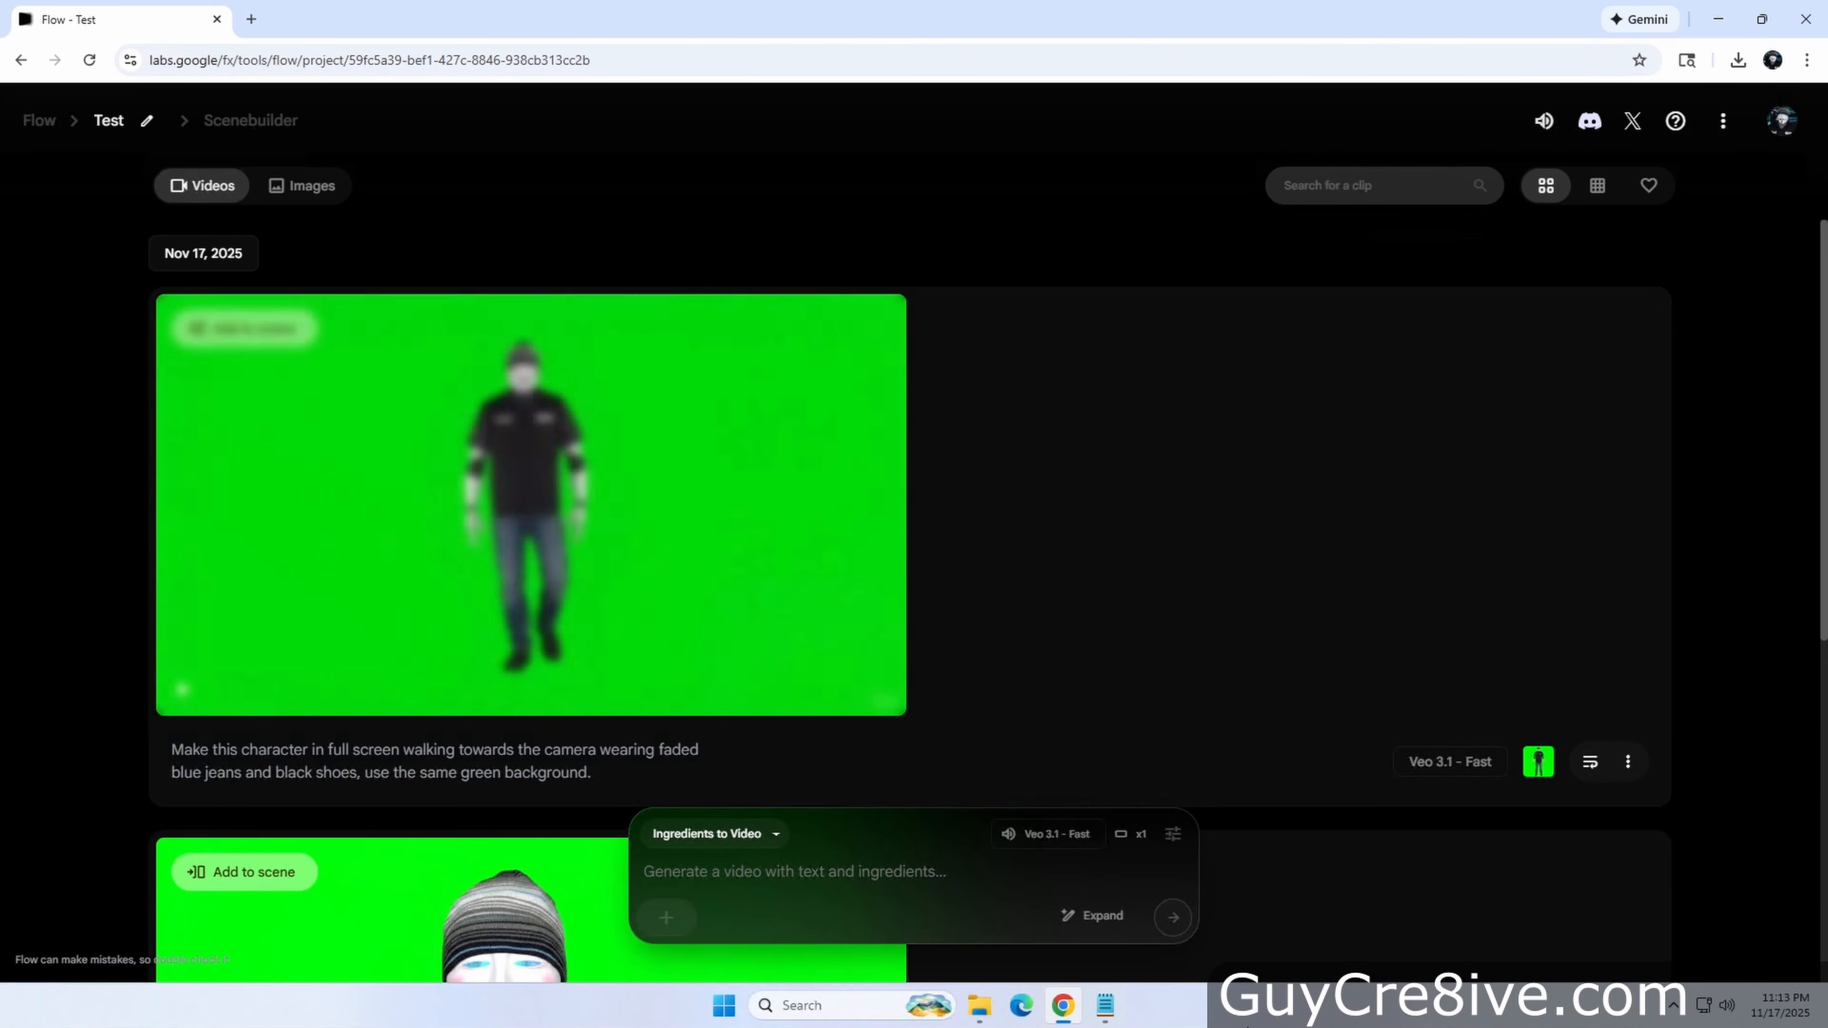
Check the account's remaining AI credits
left_click(1780, 122)
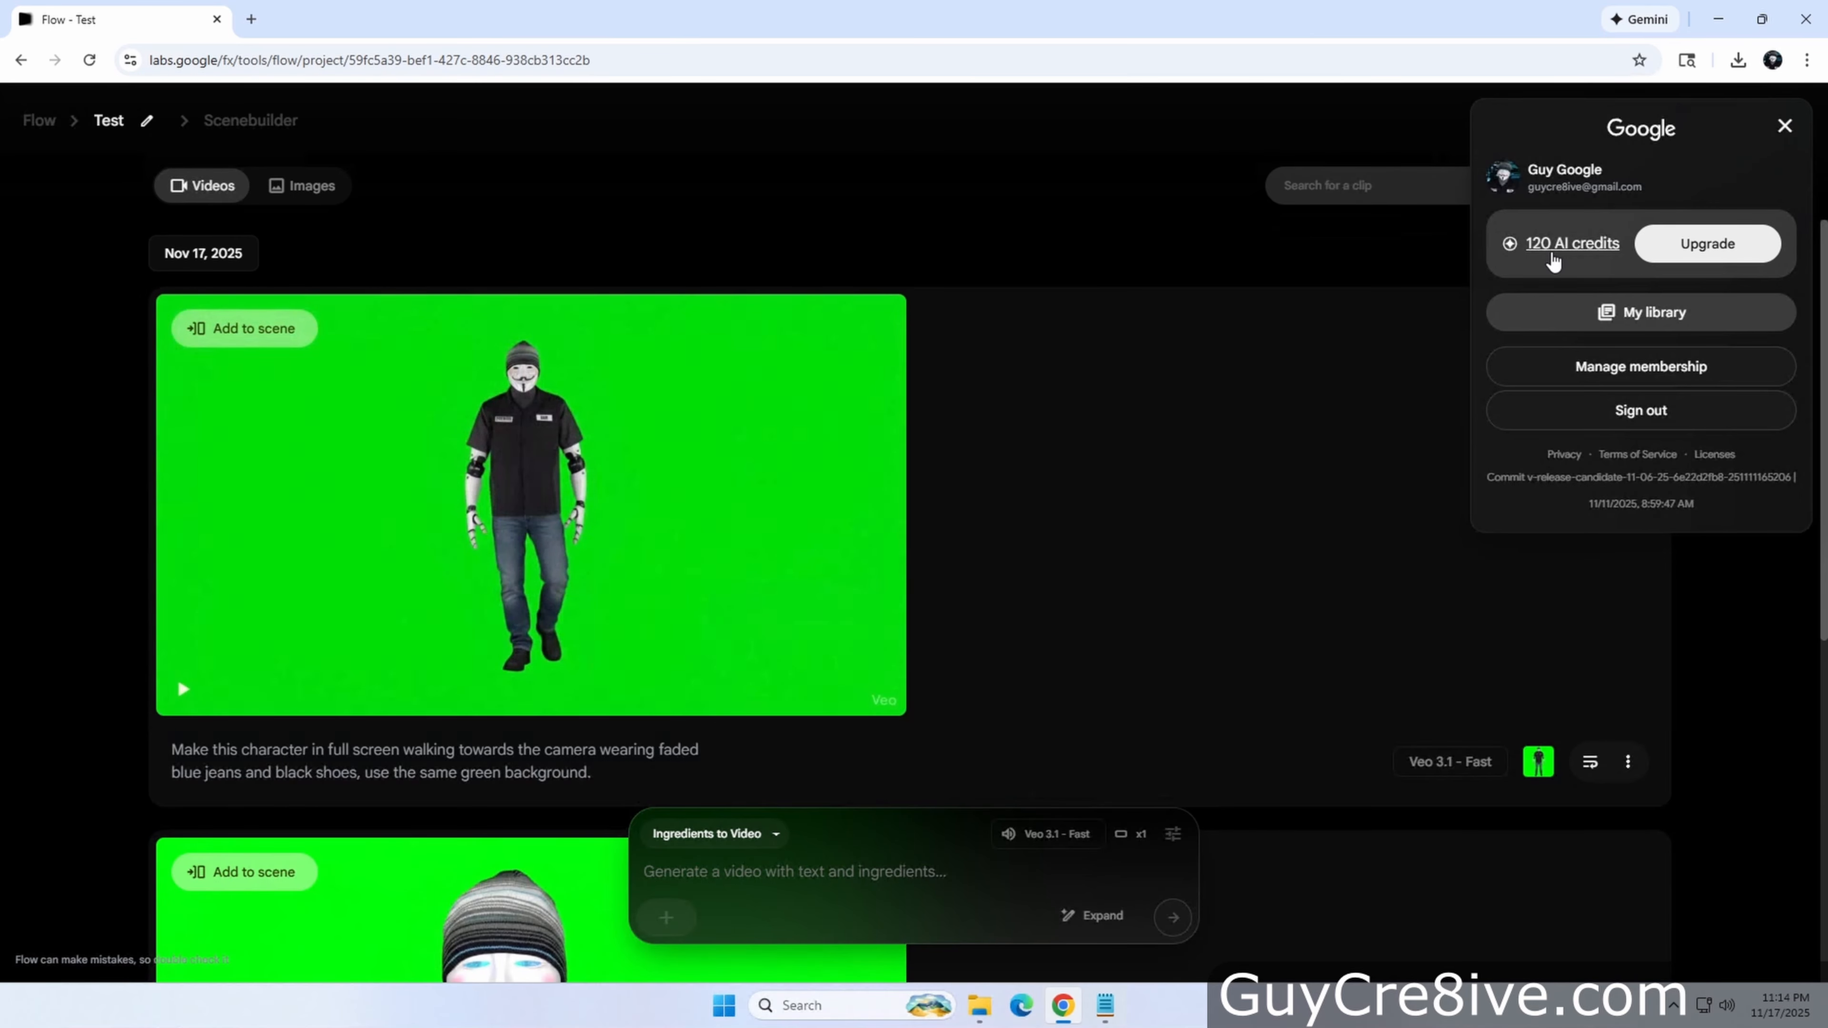
left_click(1411, 249)
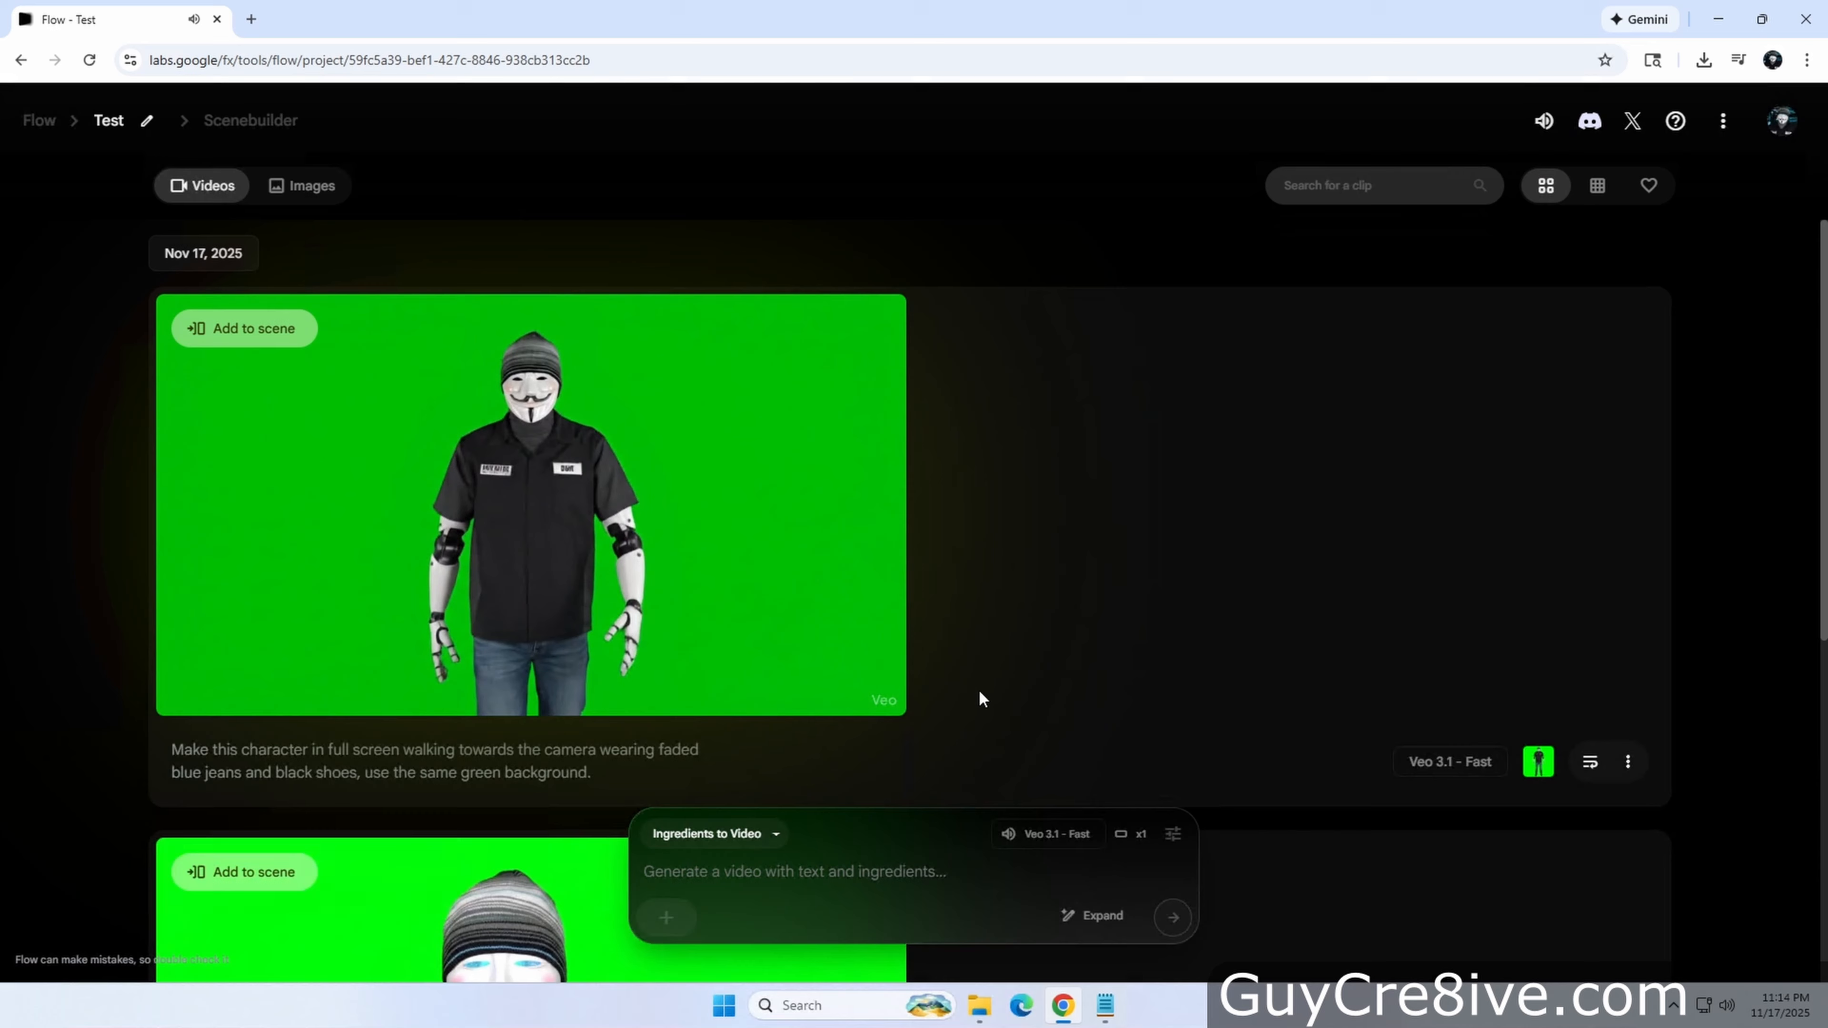
Delete the newly generated walking video from the project
left_click(1628, 761)
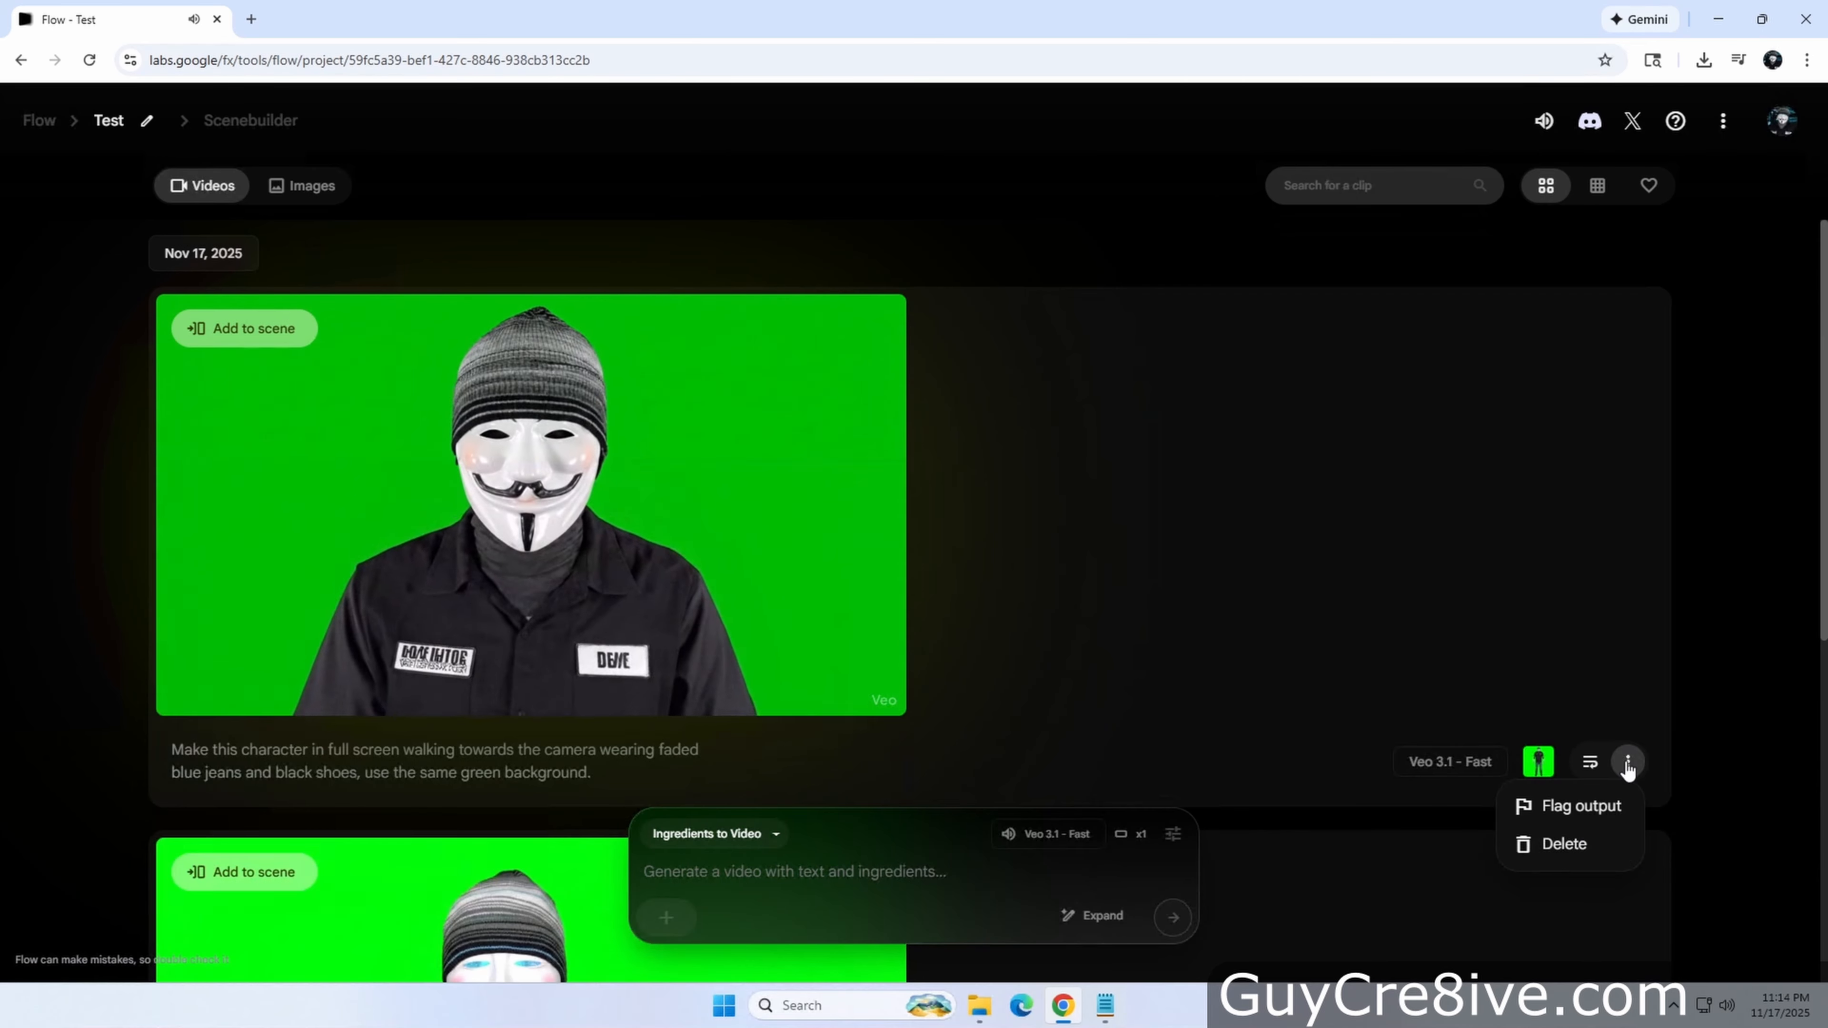
left_click(1547, 841)
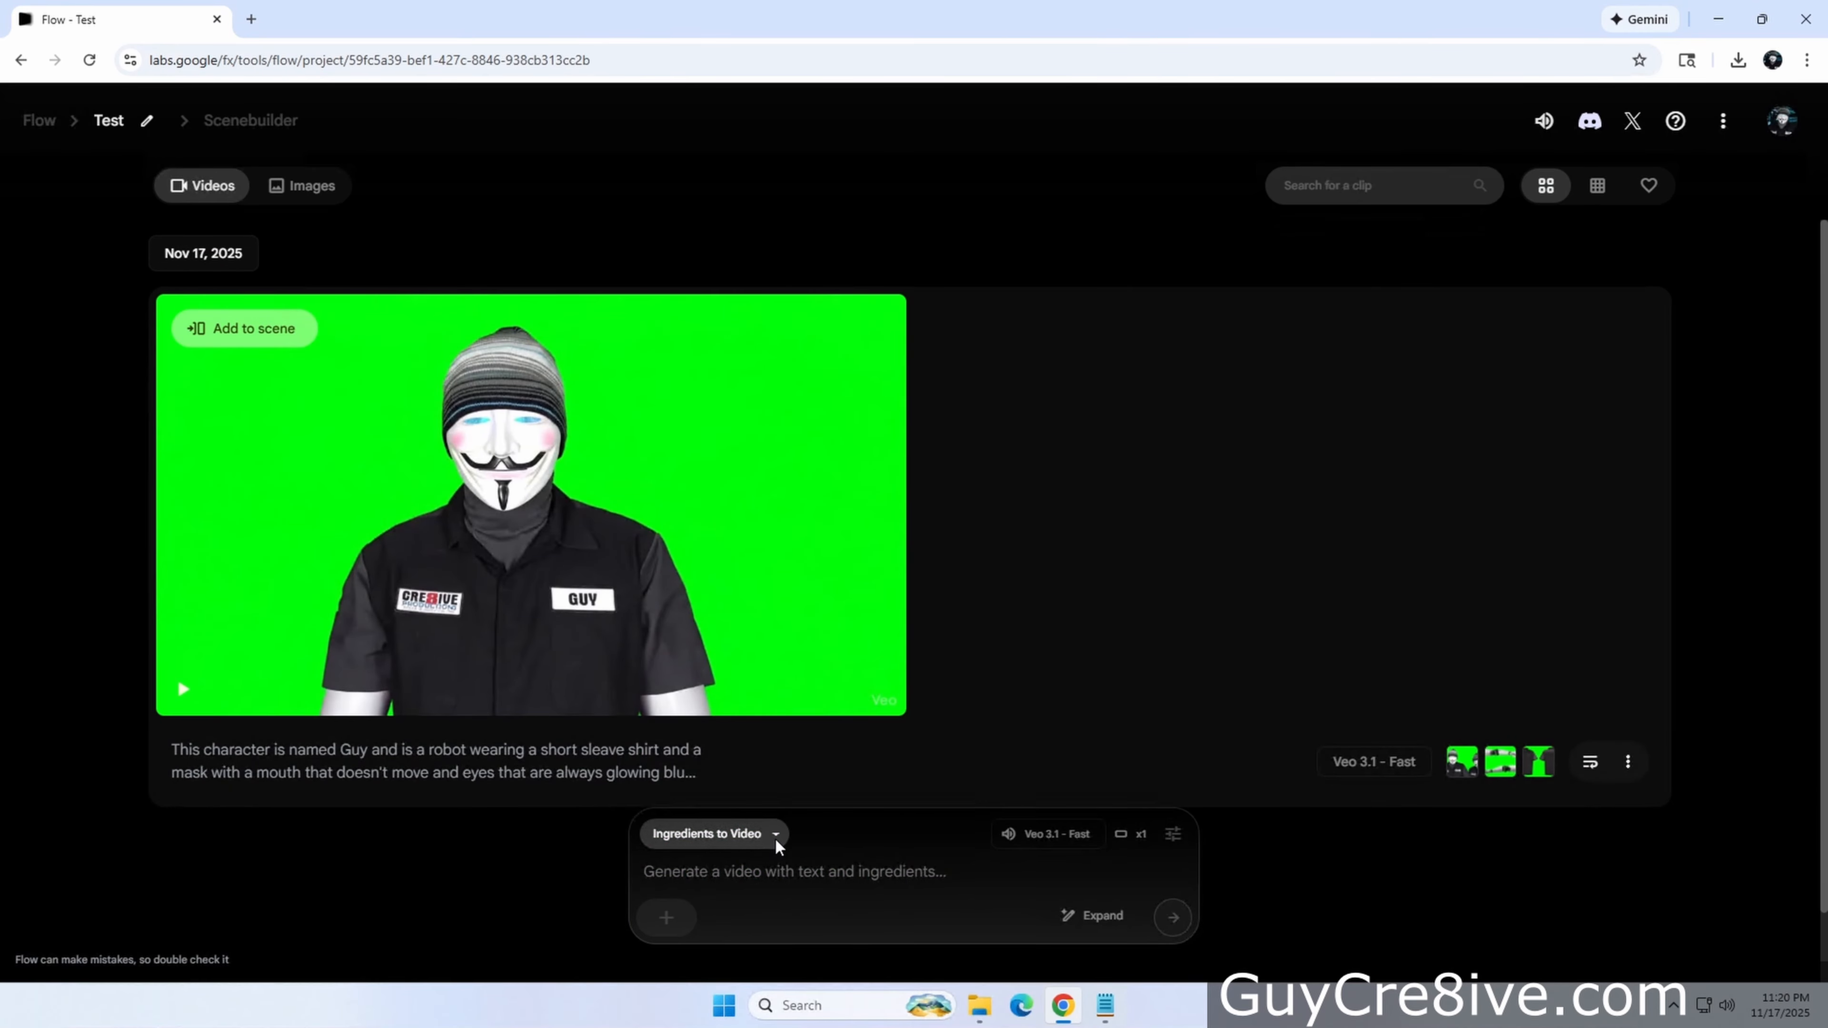
left_click(776, 835)
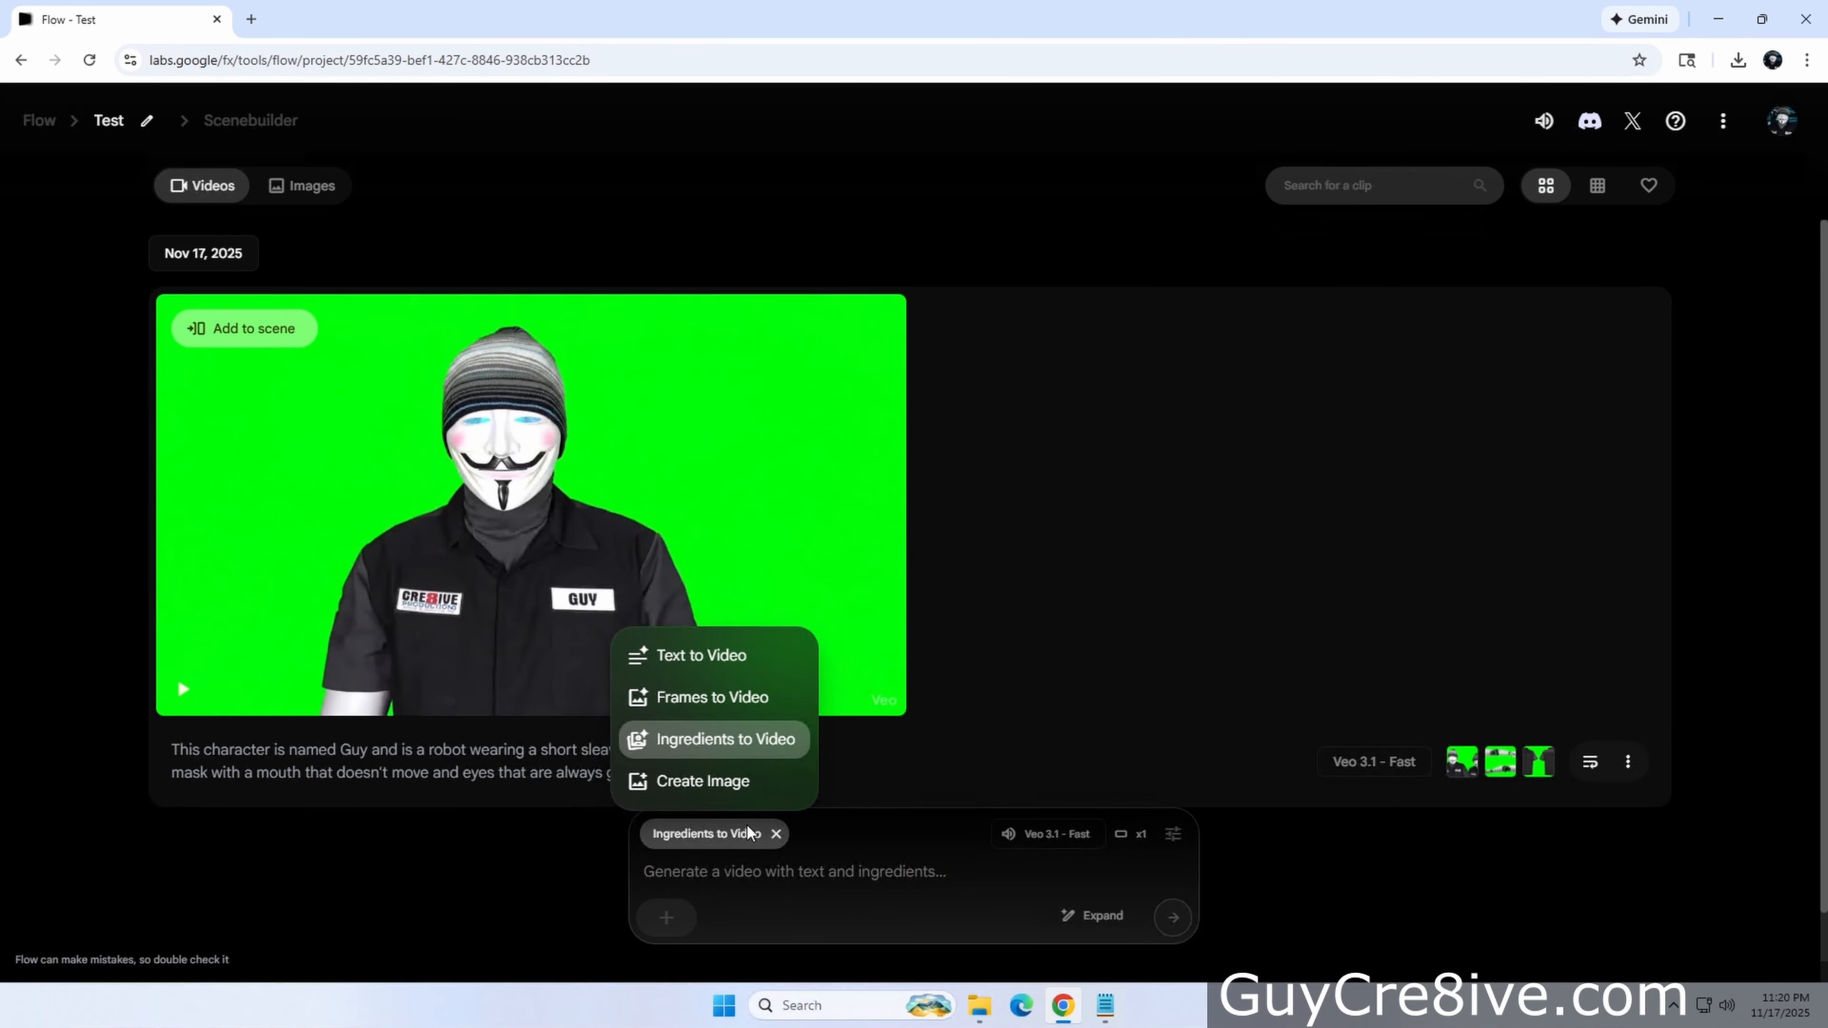
left_click(720, 781)
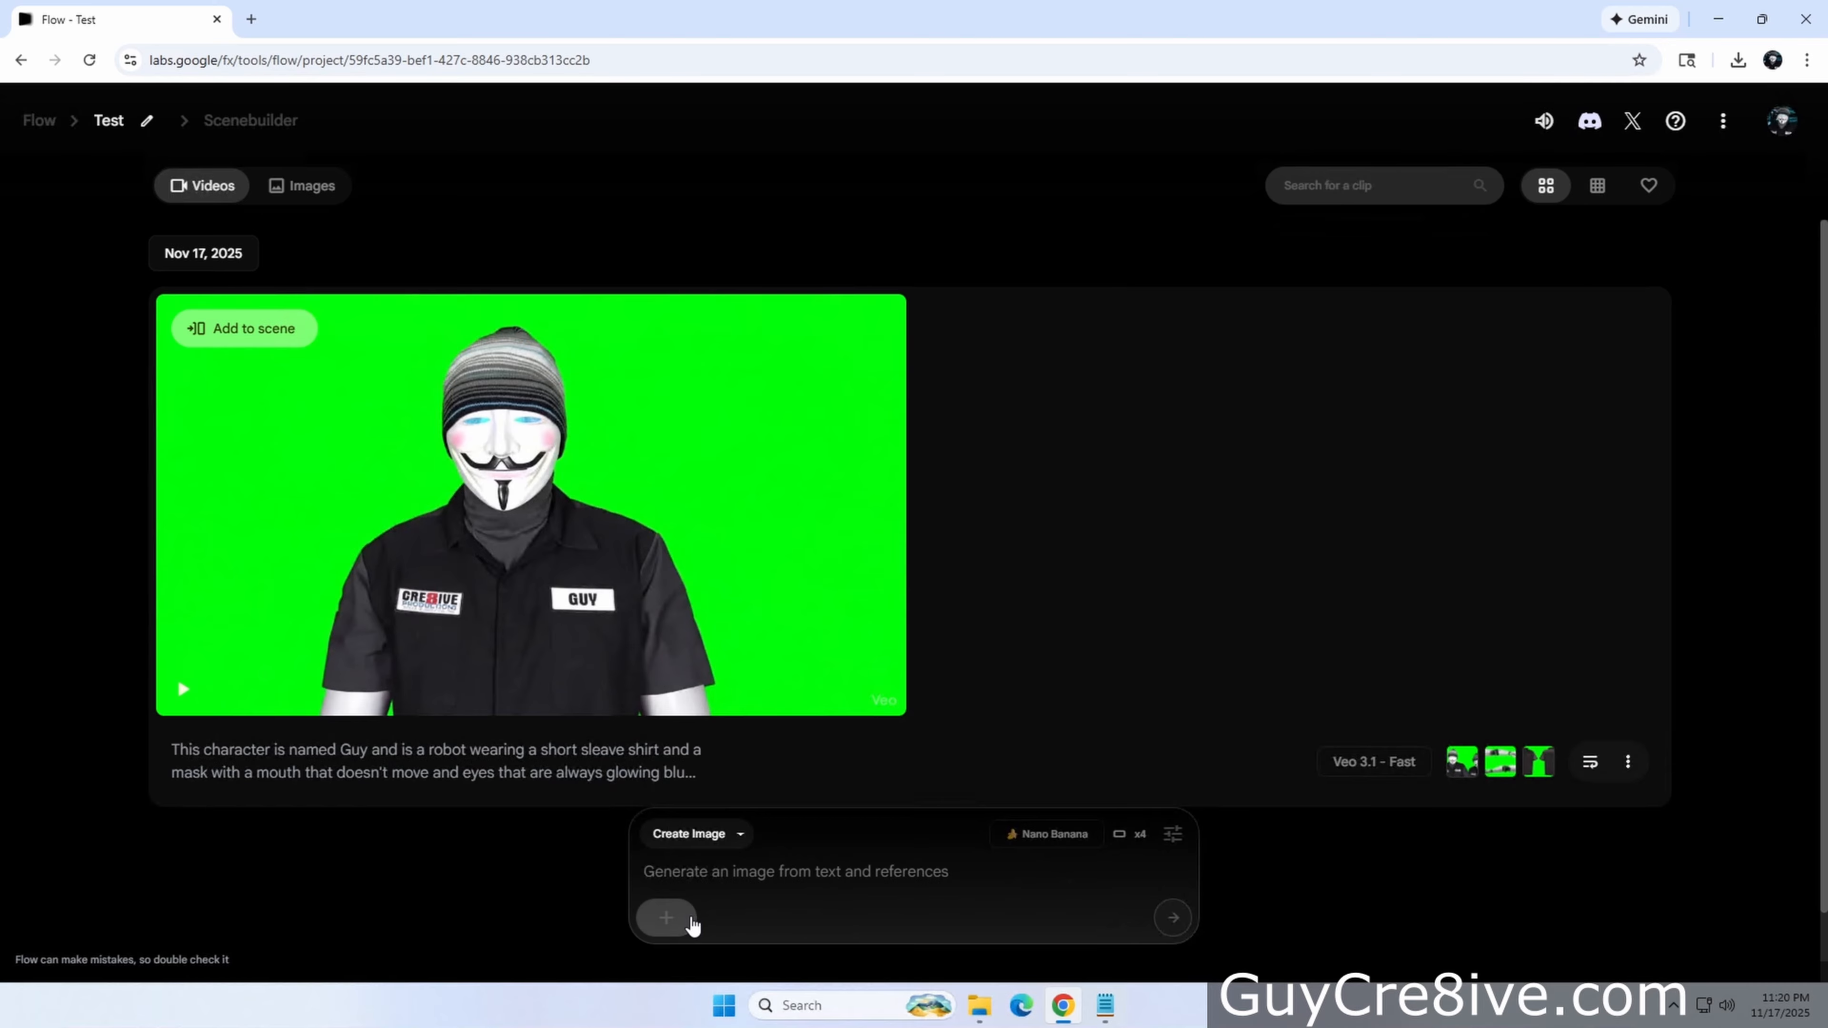
left_click(669, 918)
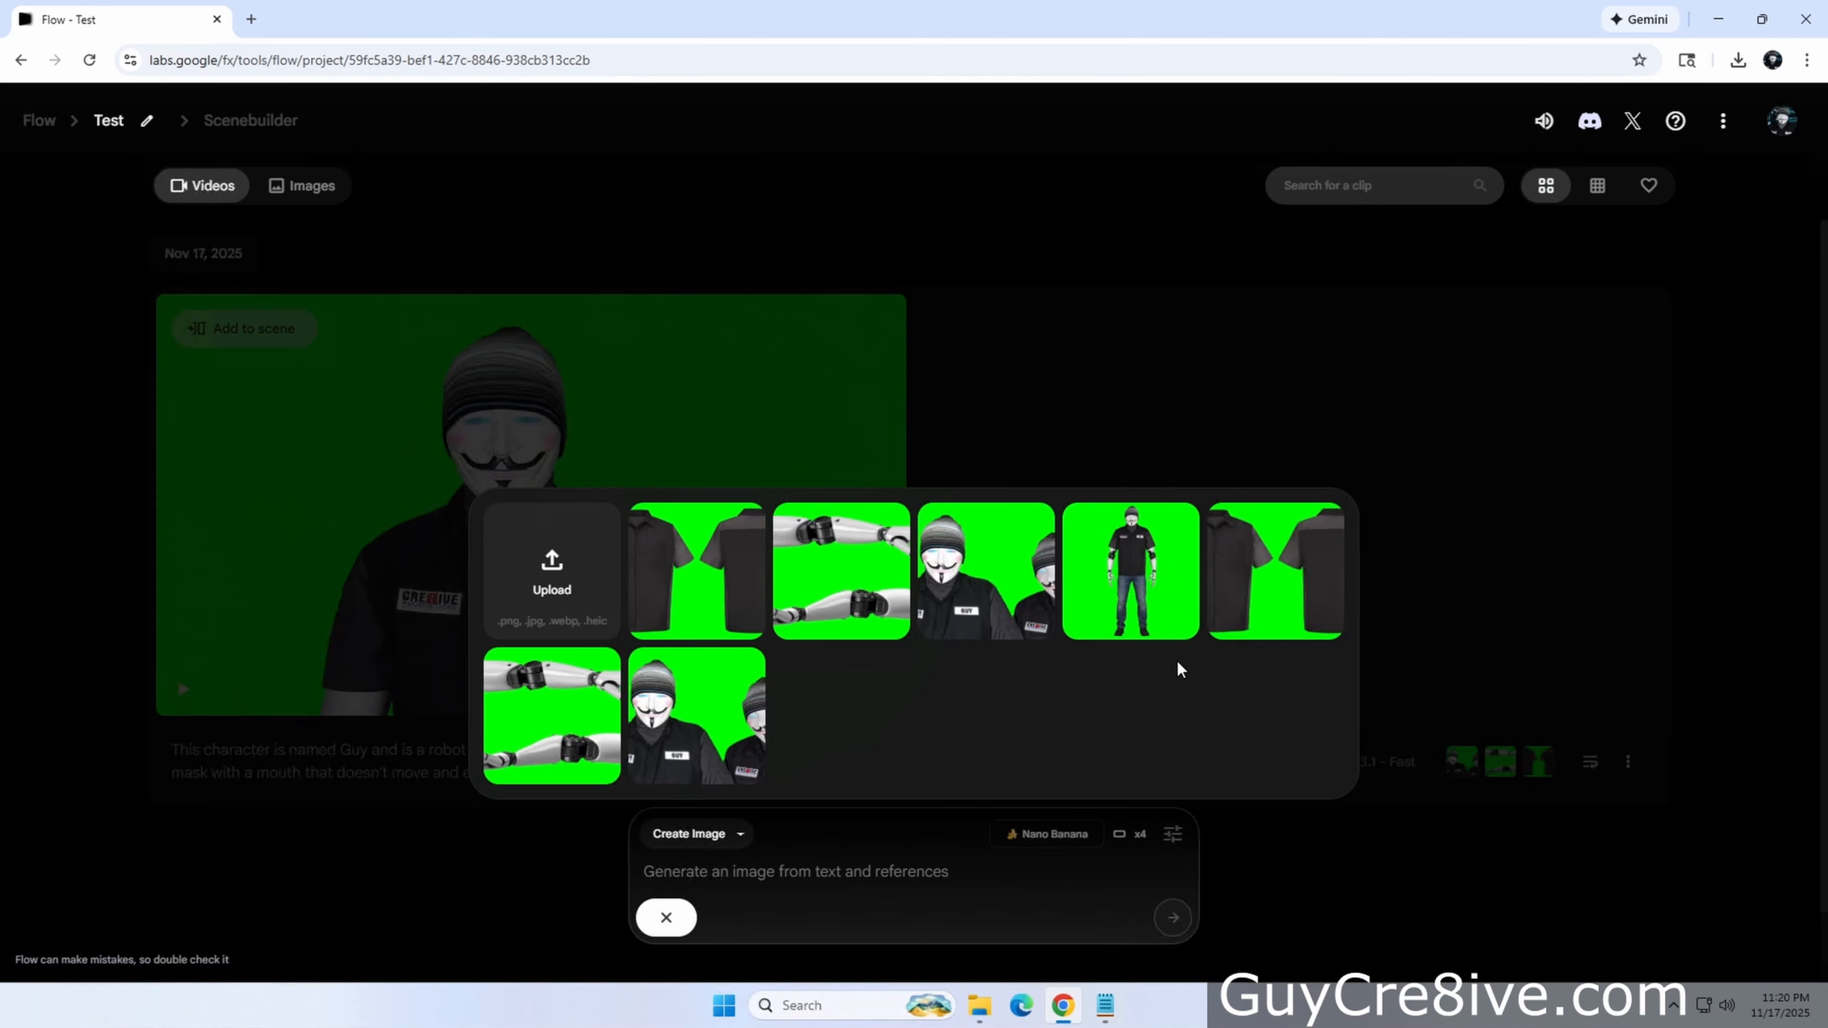
left_click(472, 889)
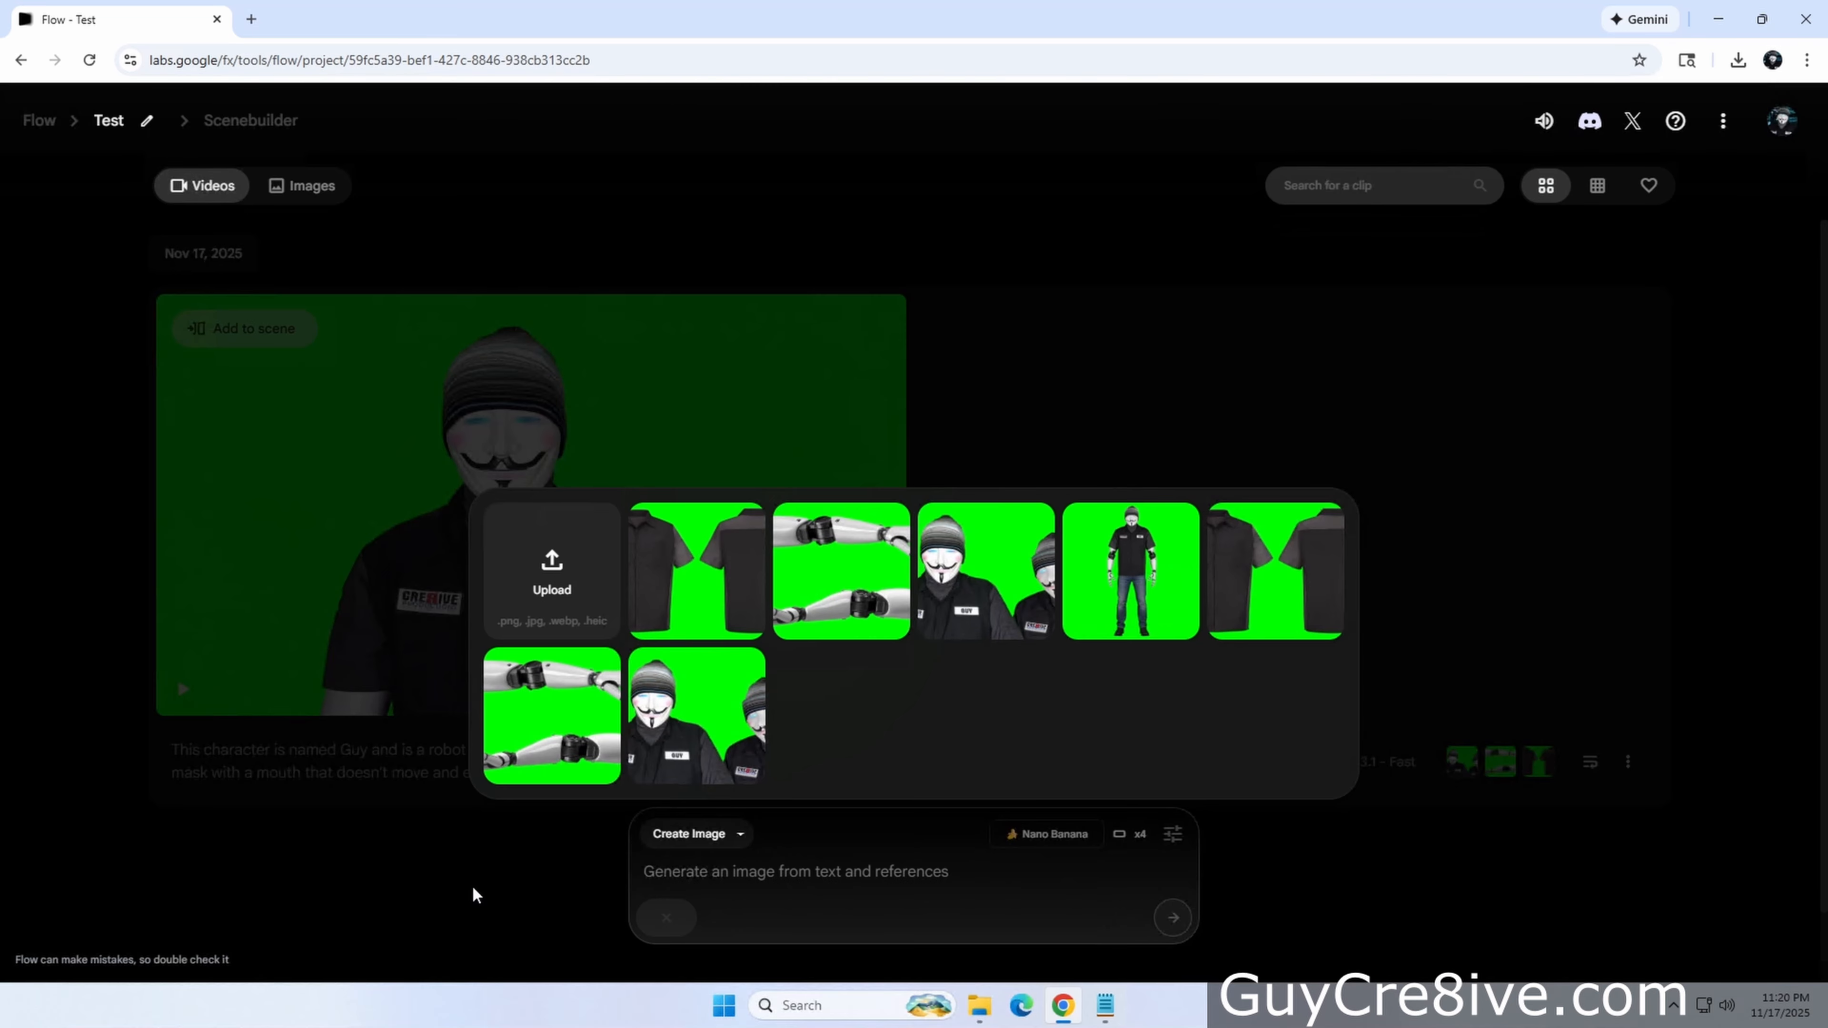
Return to the Flow home page and reopen the Test project
left_click(34, 123)
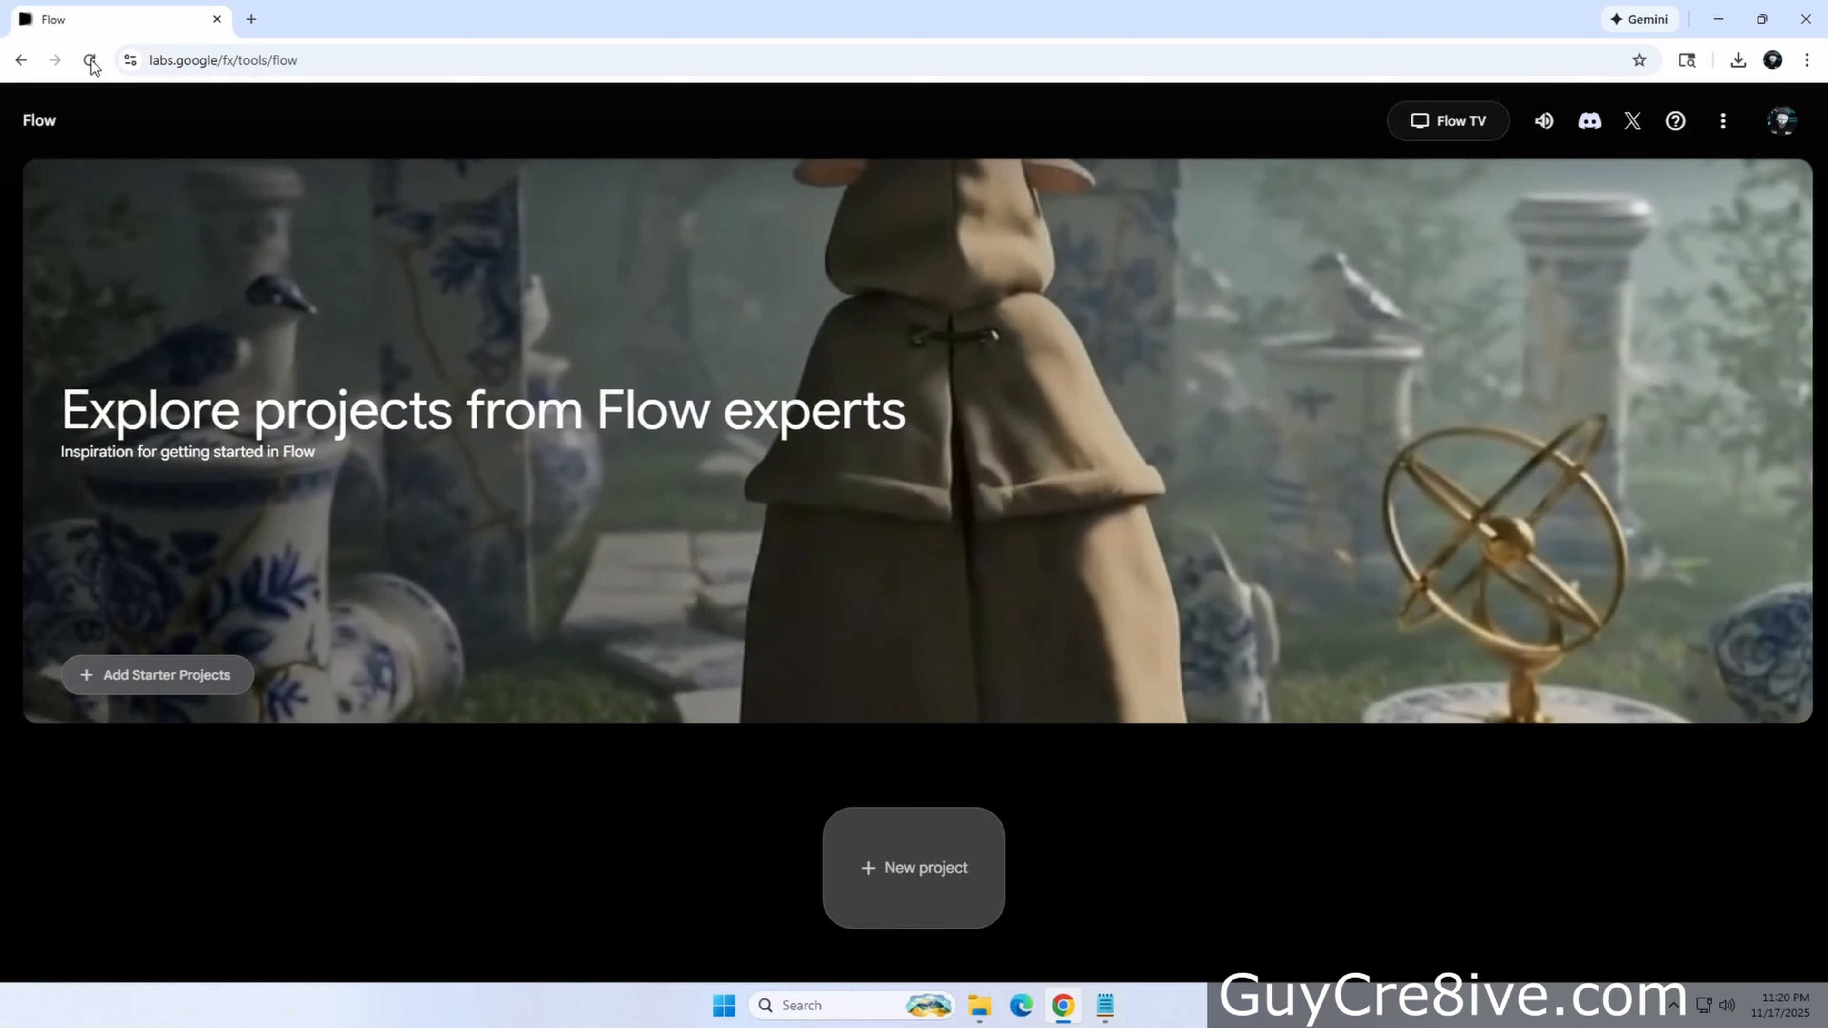
left_click(90, 61)
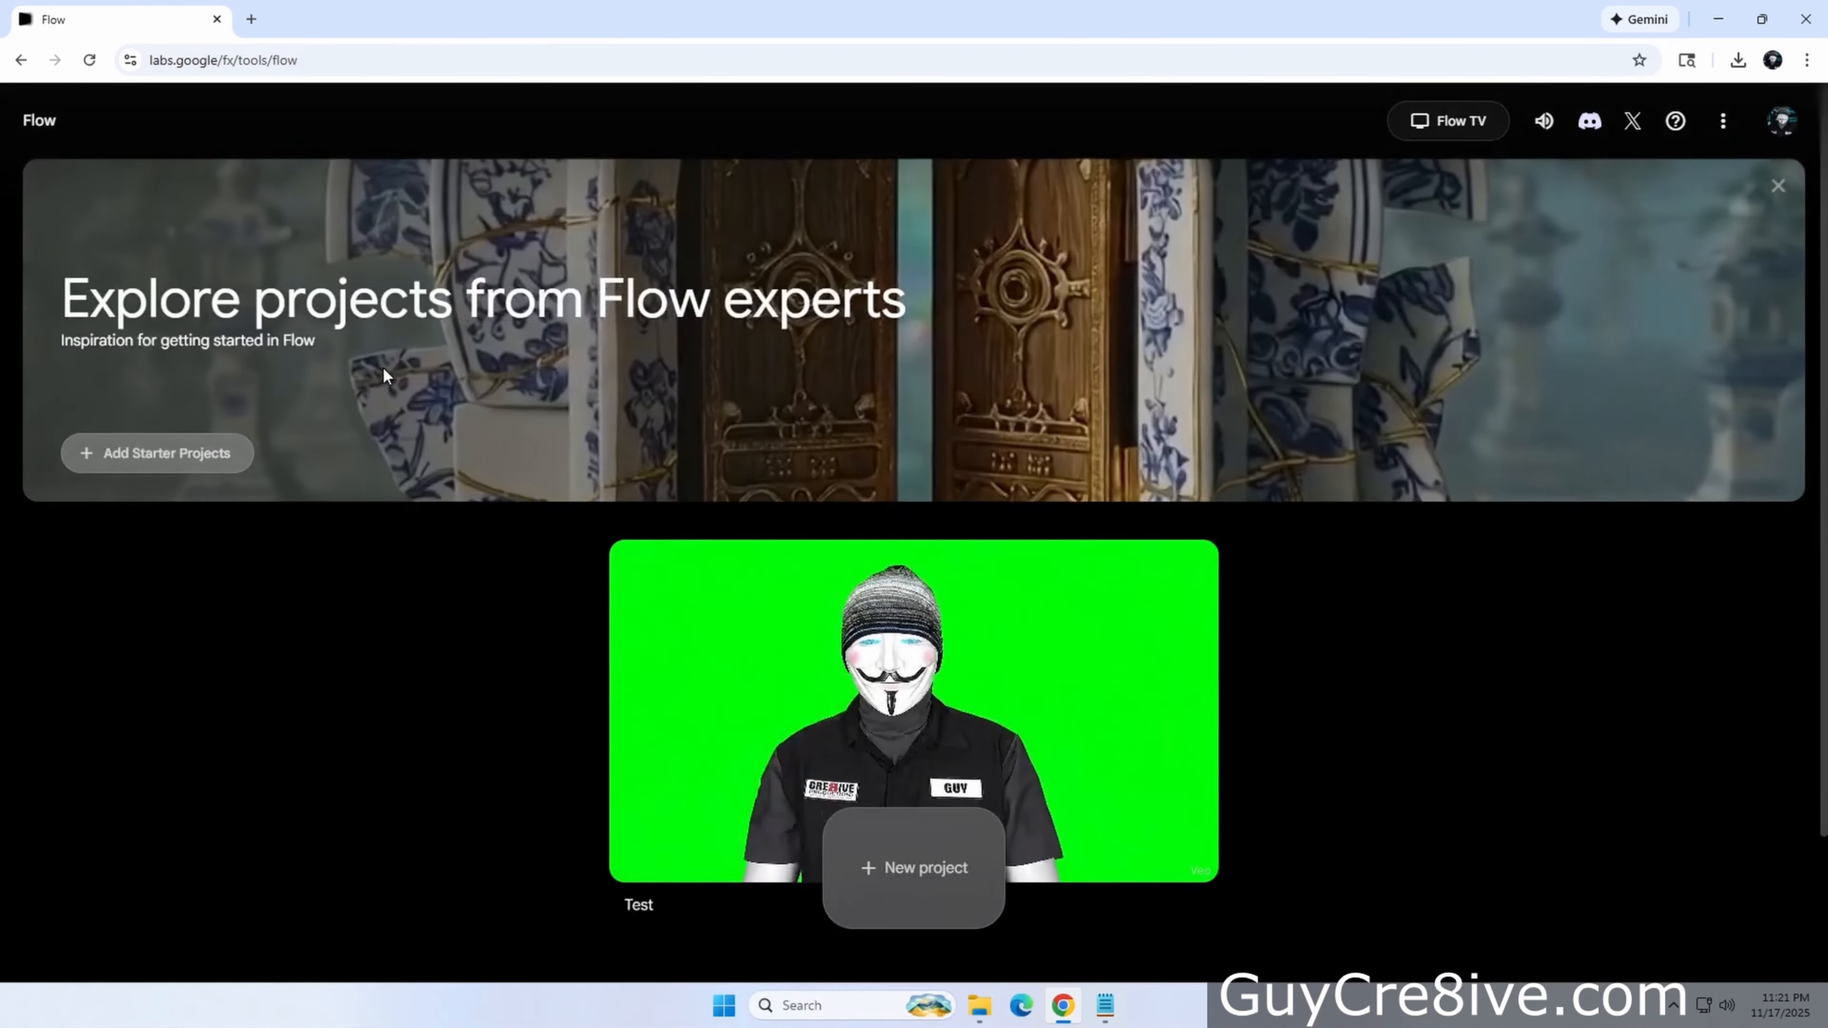
left_click(999, 712)
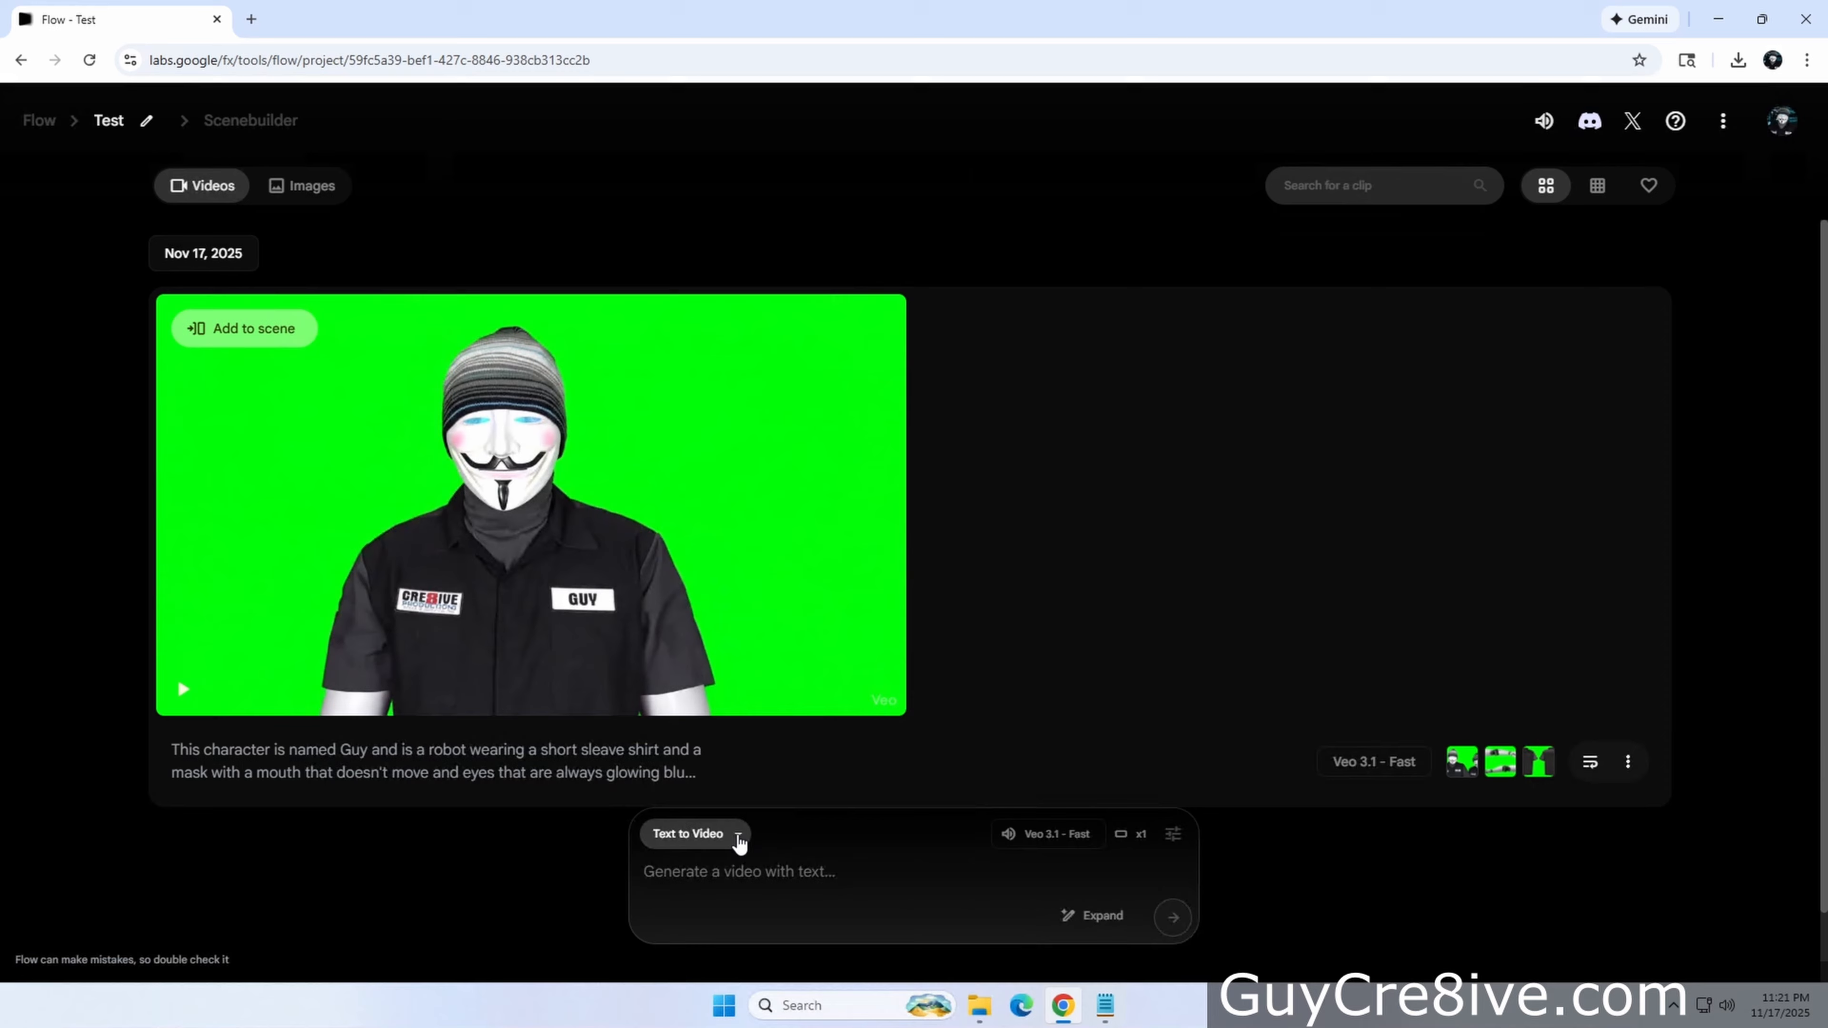
Switch to Create Image, add three Guy reference images as ingredients, and paste the prompt 'Show the character holding a big salmon by the tail.'
left_click(739, 836)
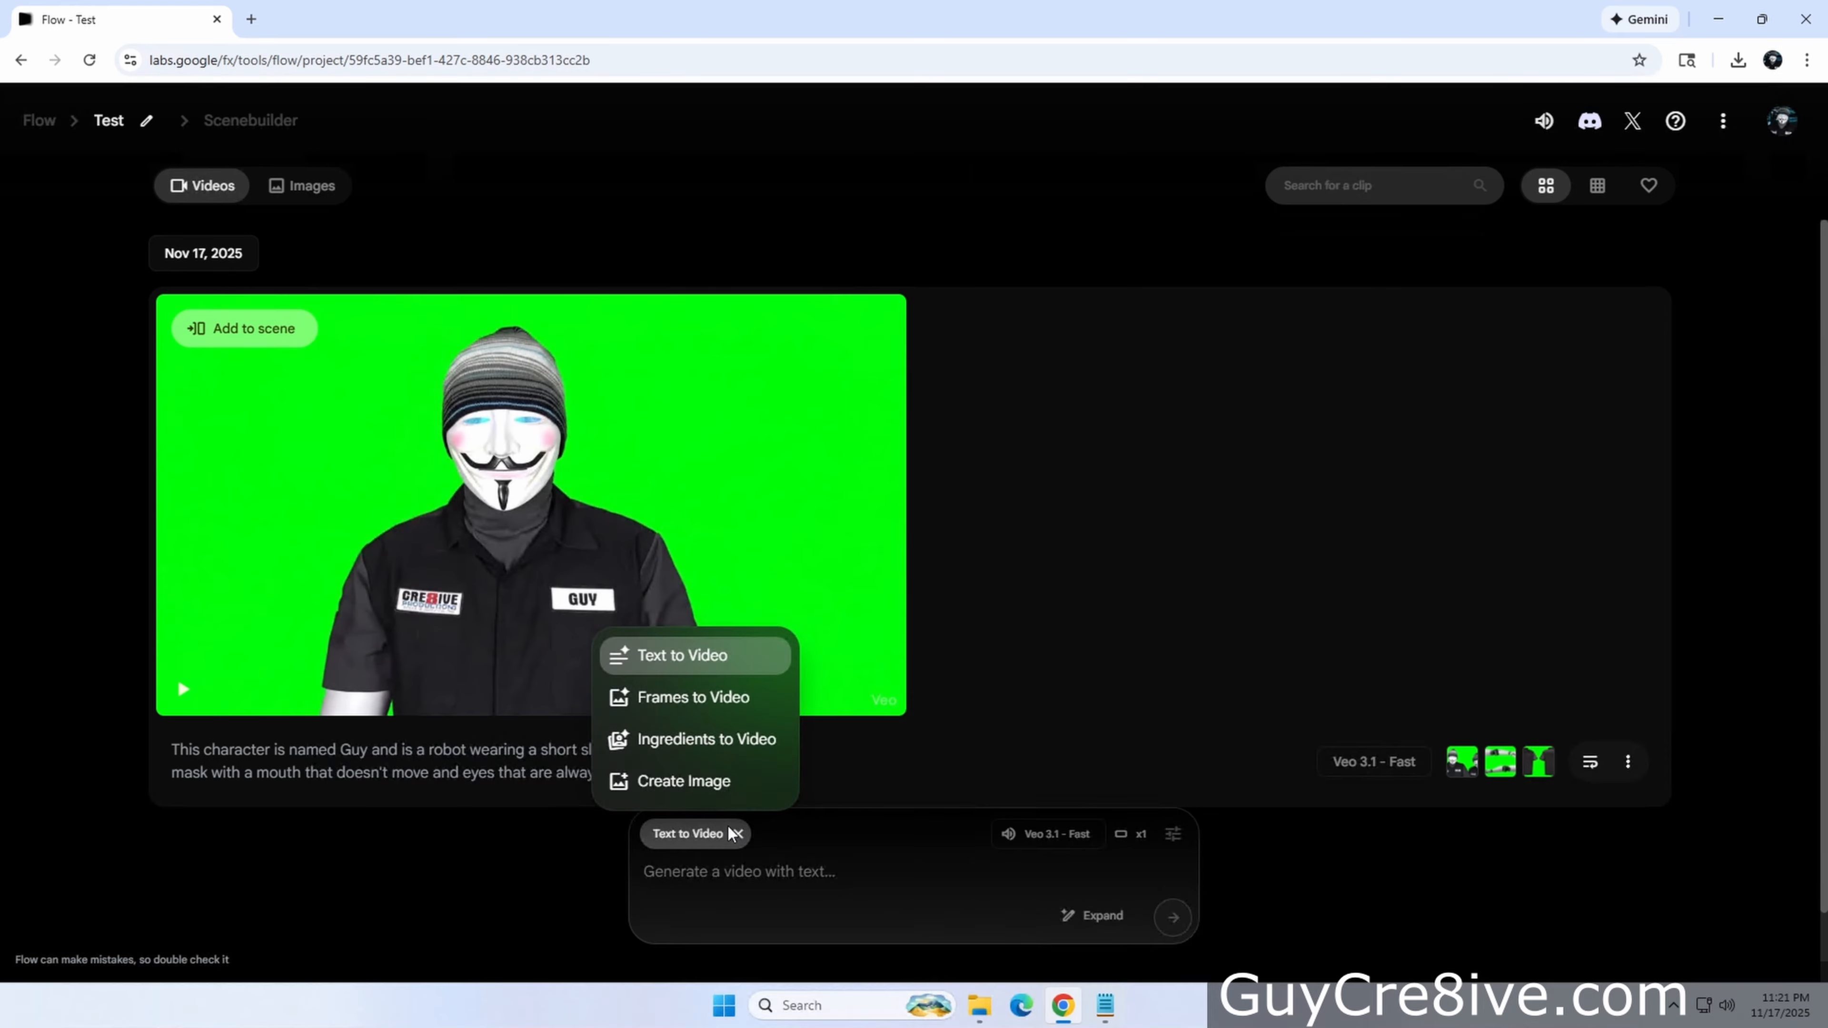
left_click(715, 781)
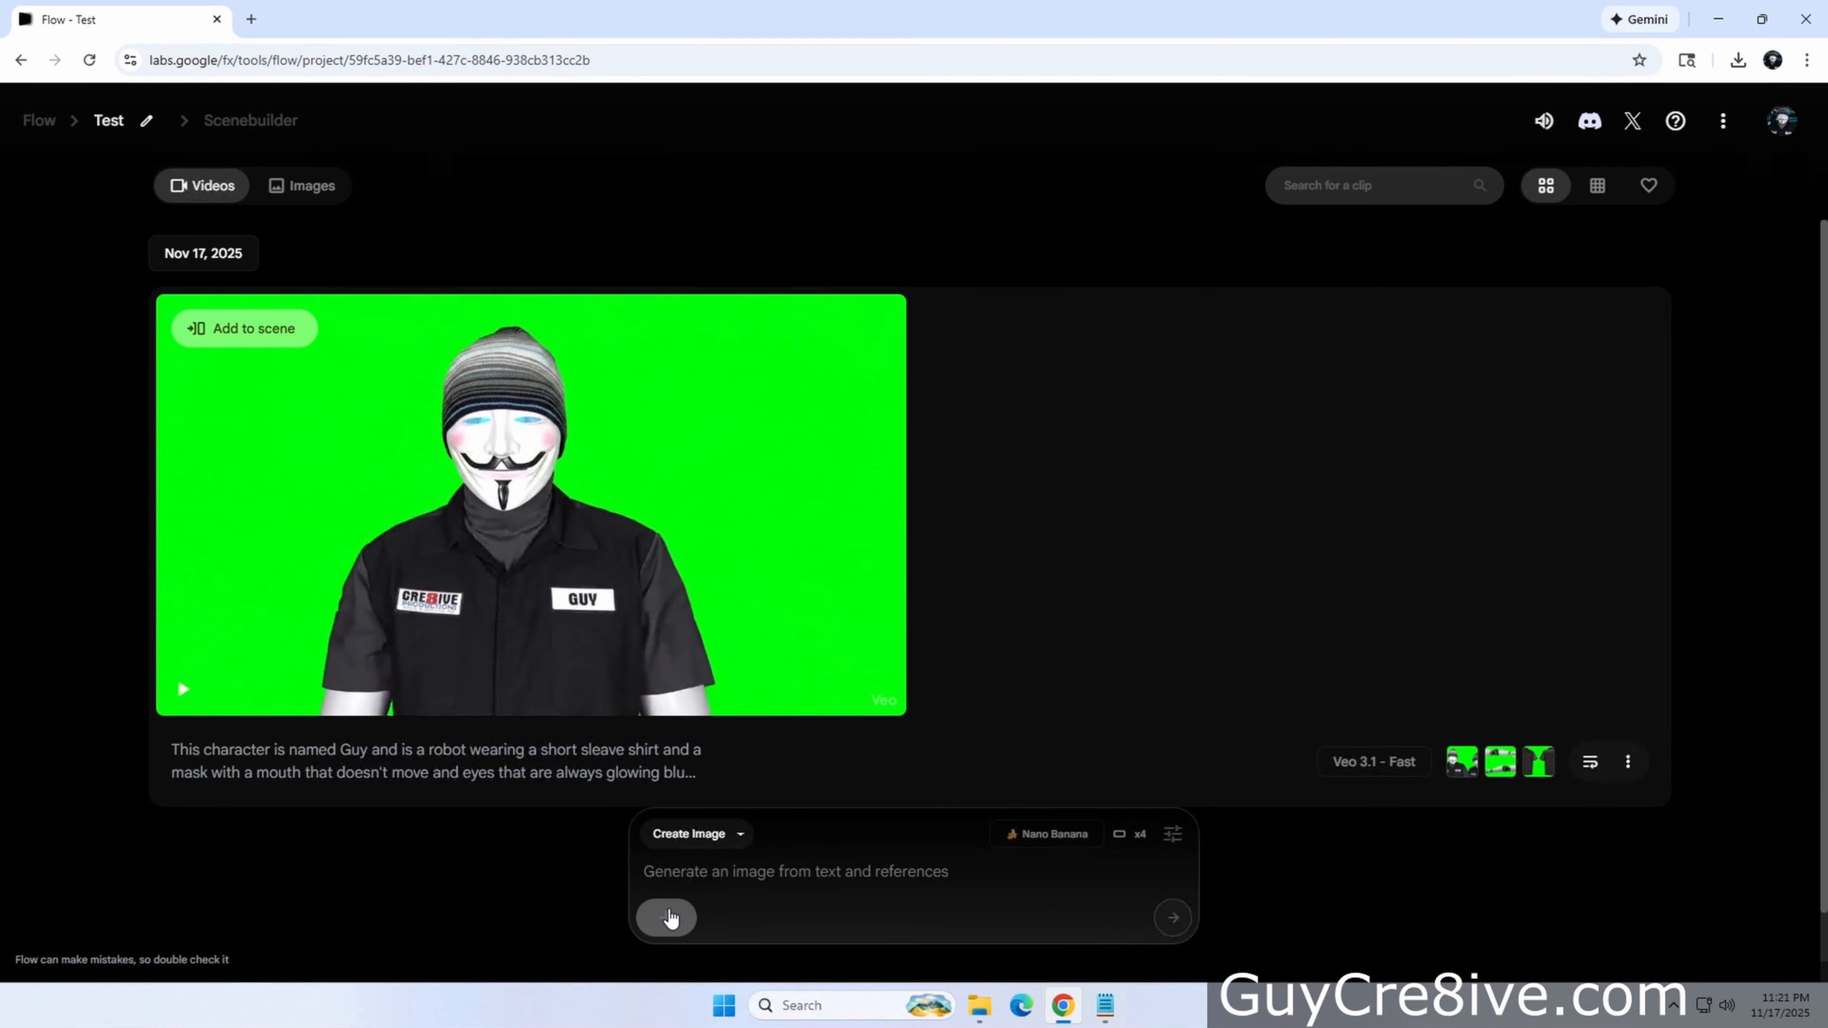
left_click(673, 916)
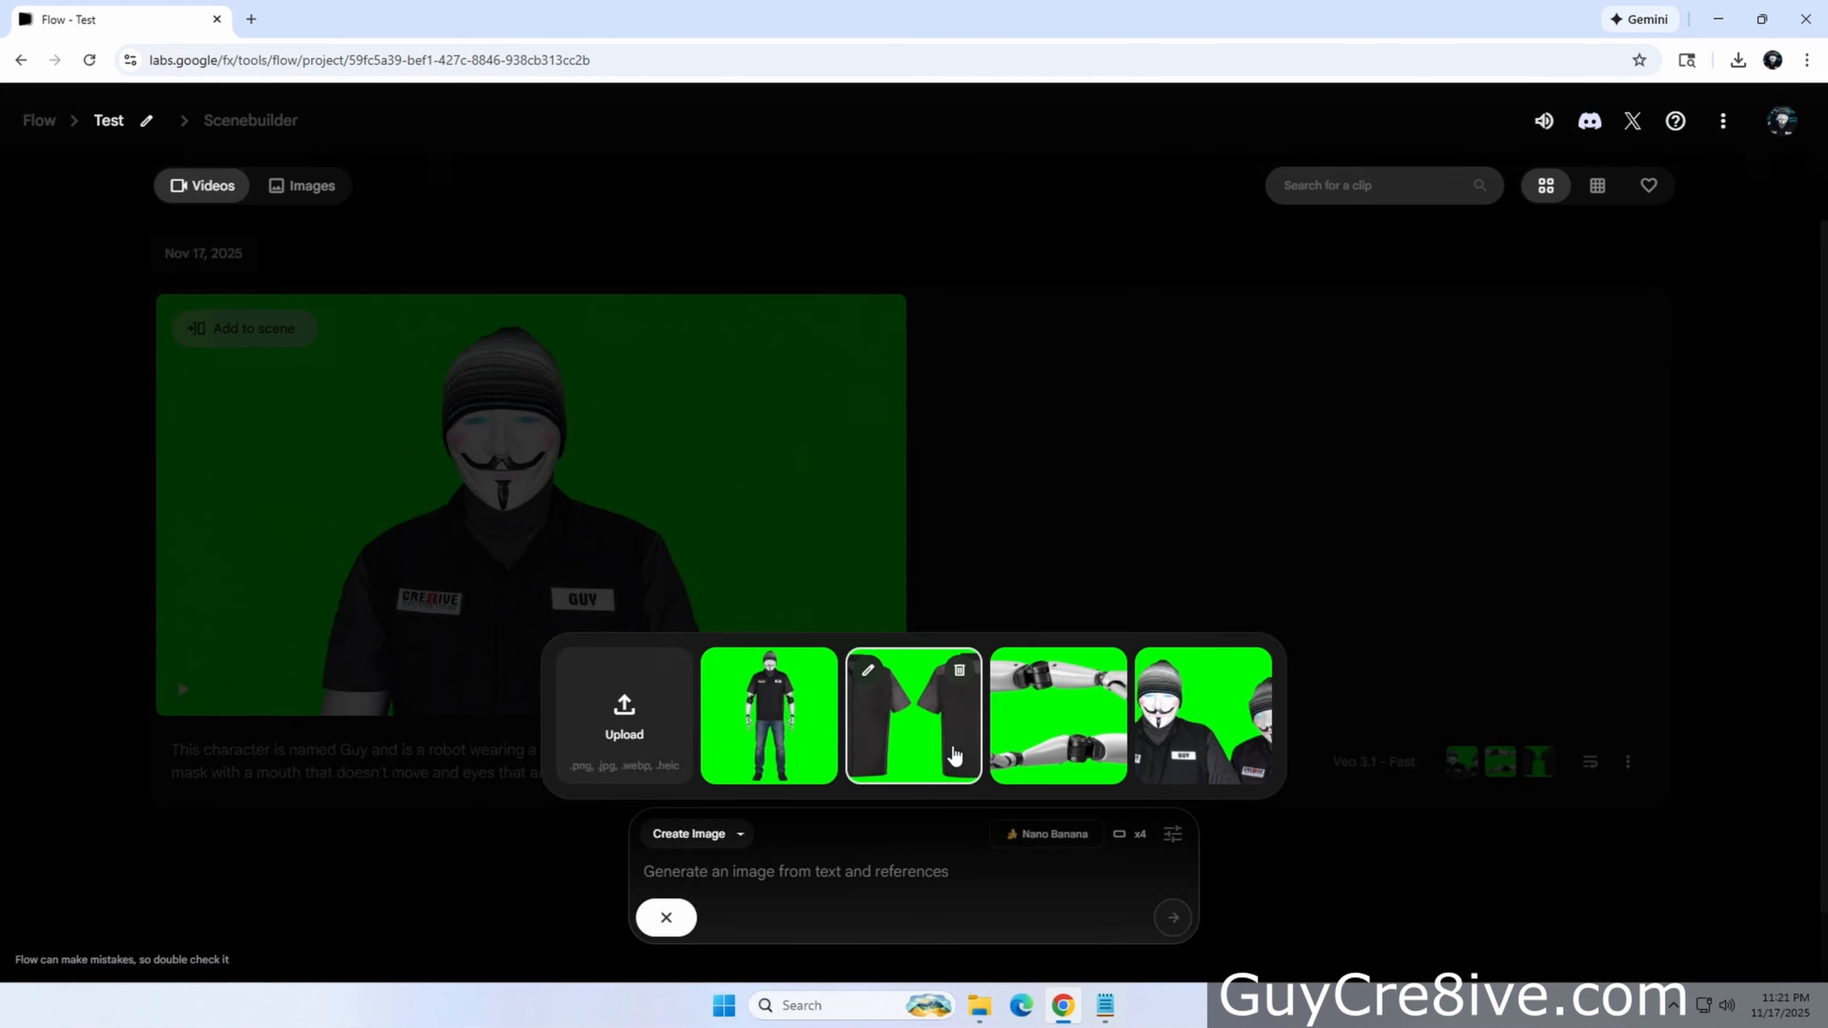
left_click(1202, 717)
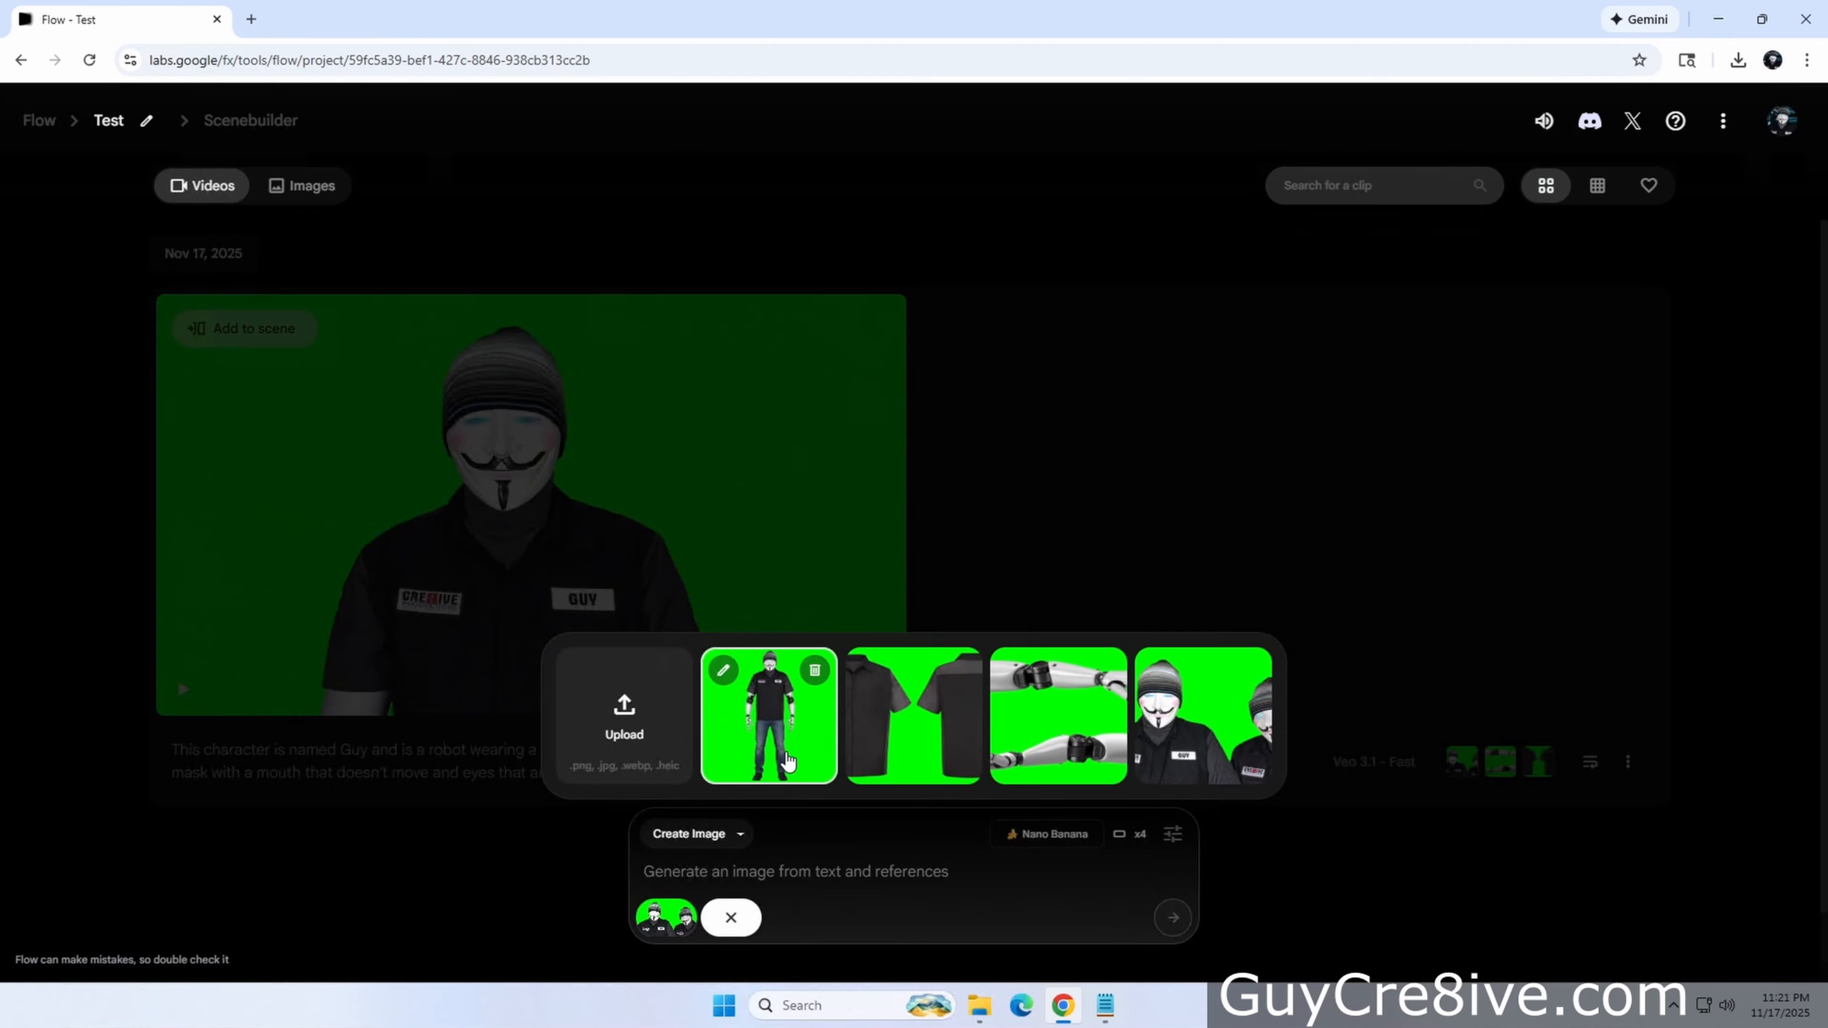
left_click(1058, 741)
left_click(795, 917)
left_click(774, 748)
left_click(861, 876)
type("Show the character holding a big salmon by the tail.")
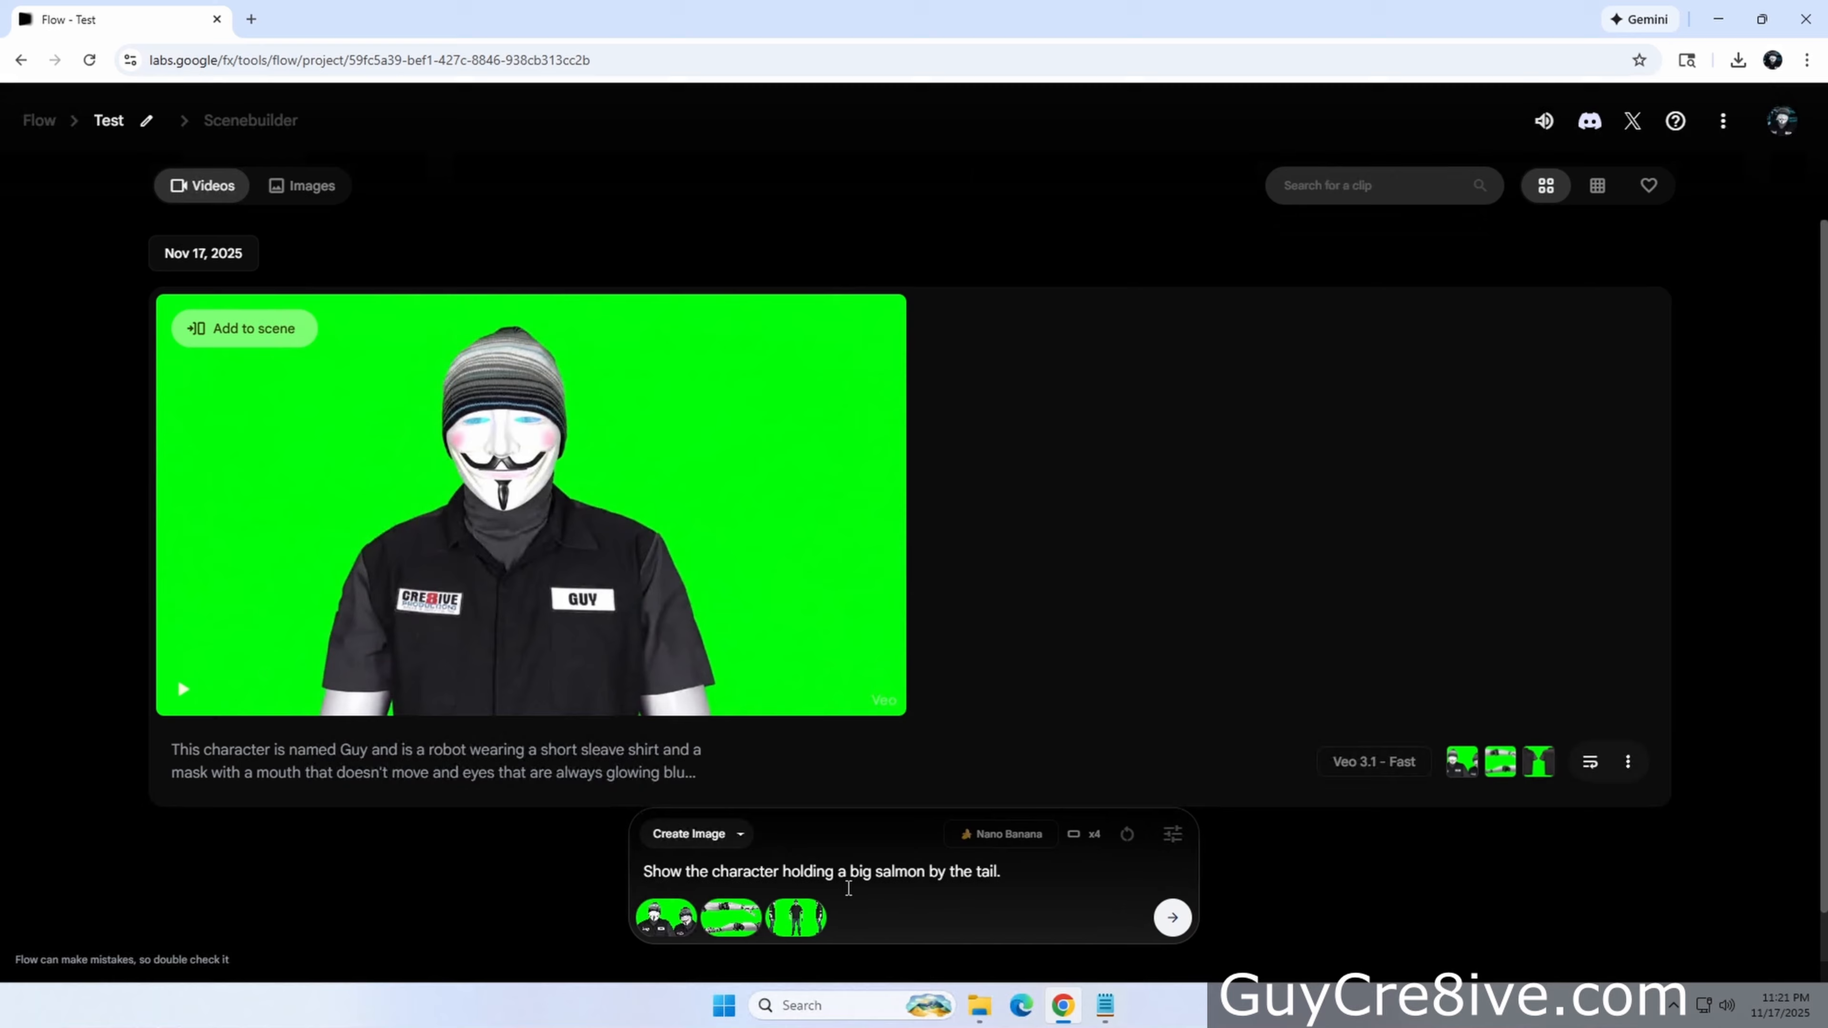
Set the image aspect ratio to portrait and generate the salmon images
left_click(1172, 833)
left_click(827, 666)
left_click(856, 587)
left_click(1172, 917)
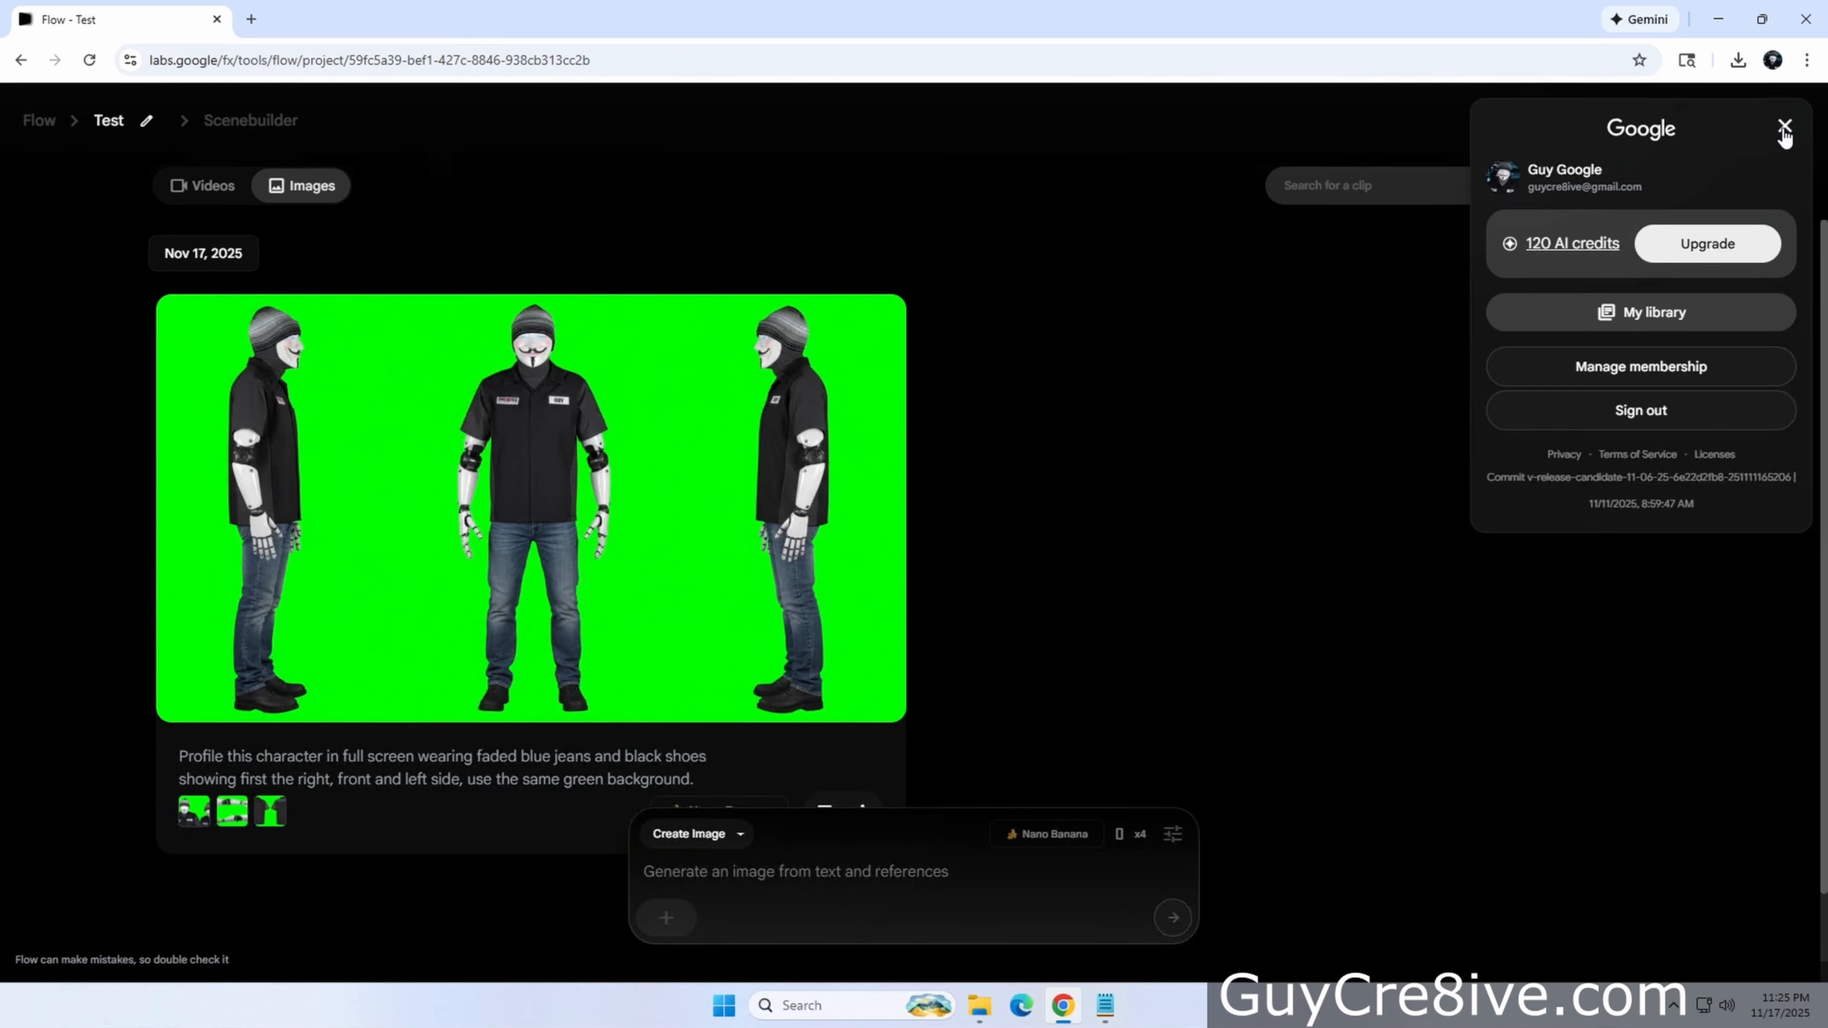
left_click(1784, 126)
left_click(695, 833)
left_click(691, 739)
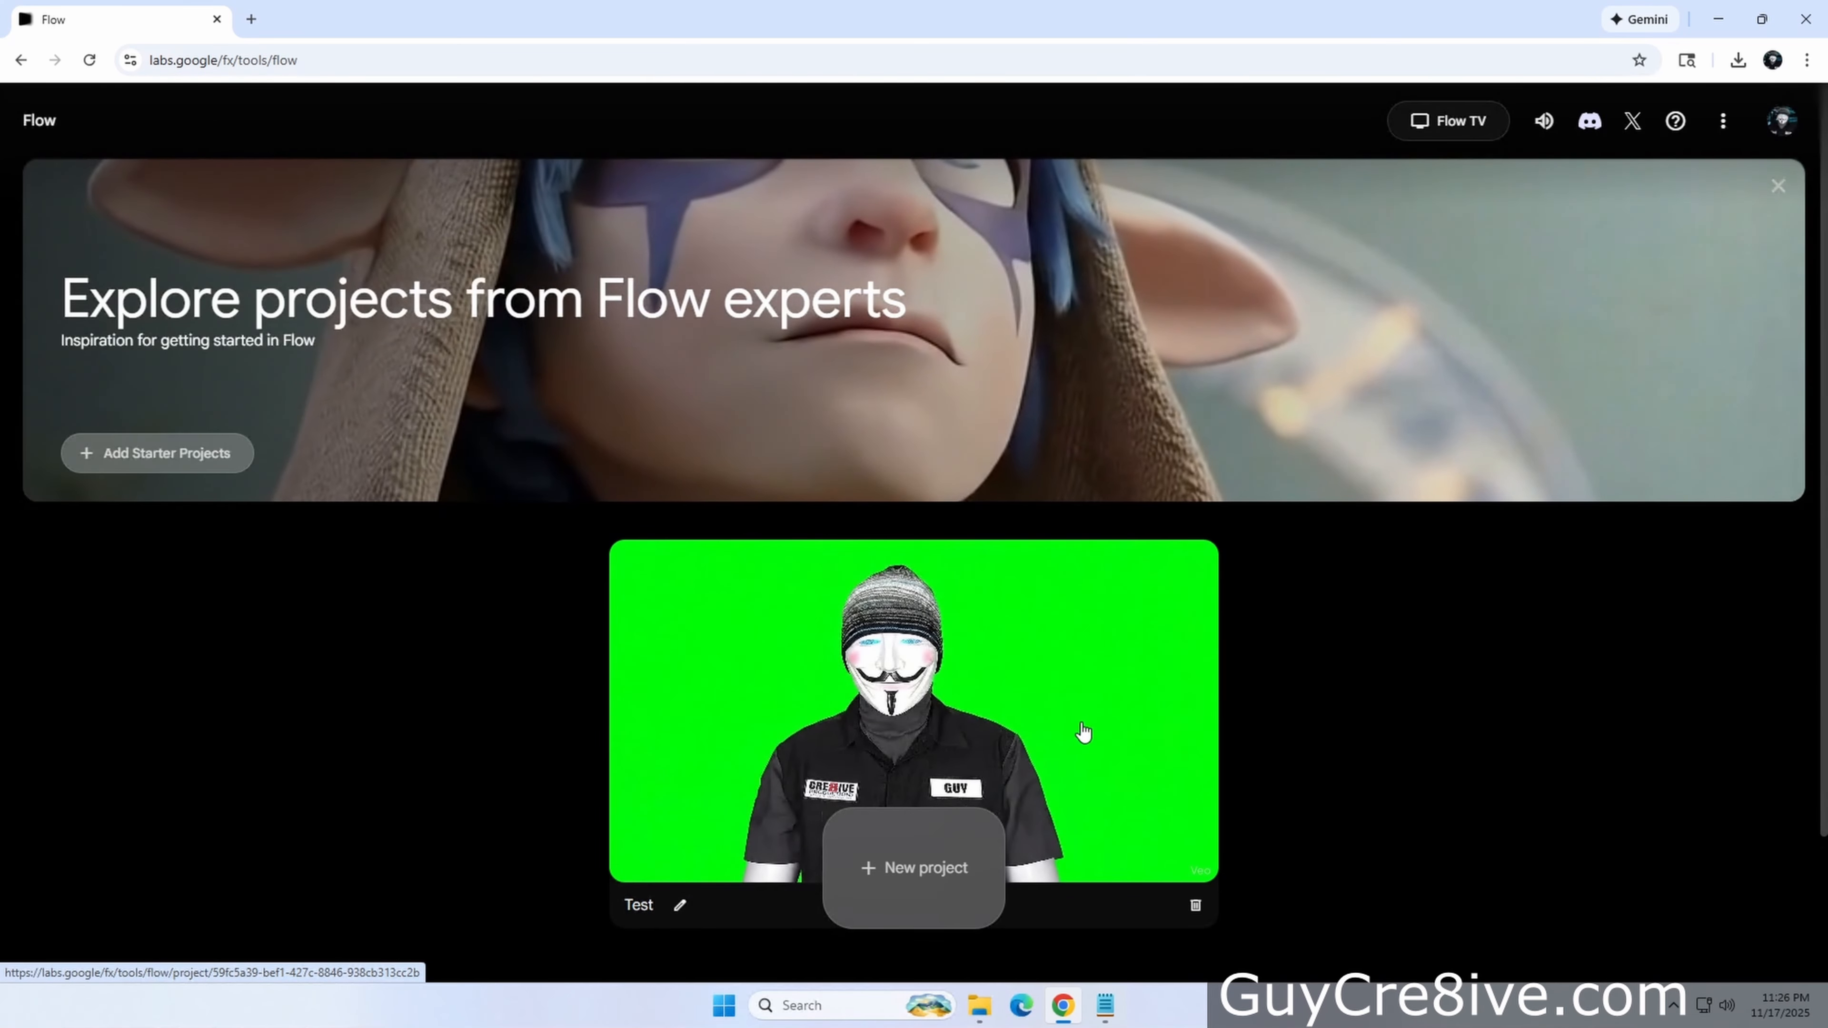
left_click(849, 870)
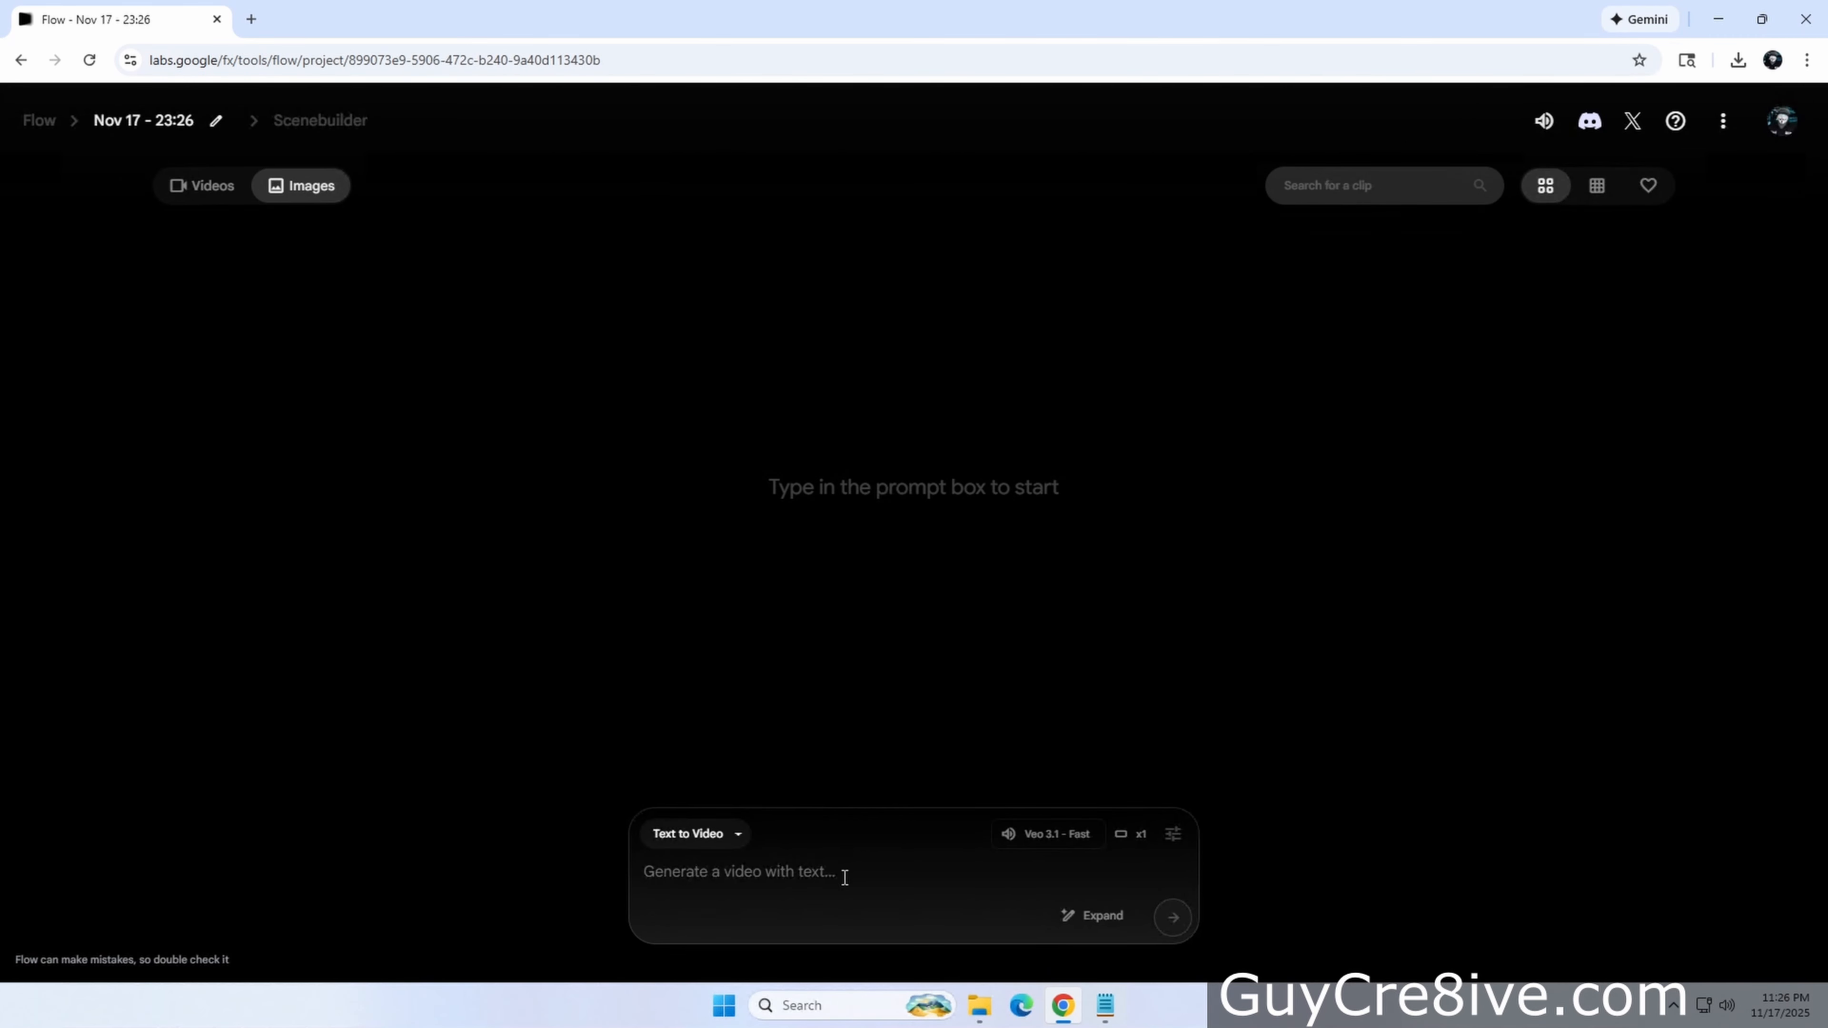
In the new project, switch to Create Image and try generating from the prompt 'Show a bear wear'
left_click(683, 781)
type("Show a bear wearing a hat.")
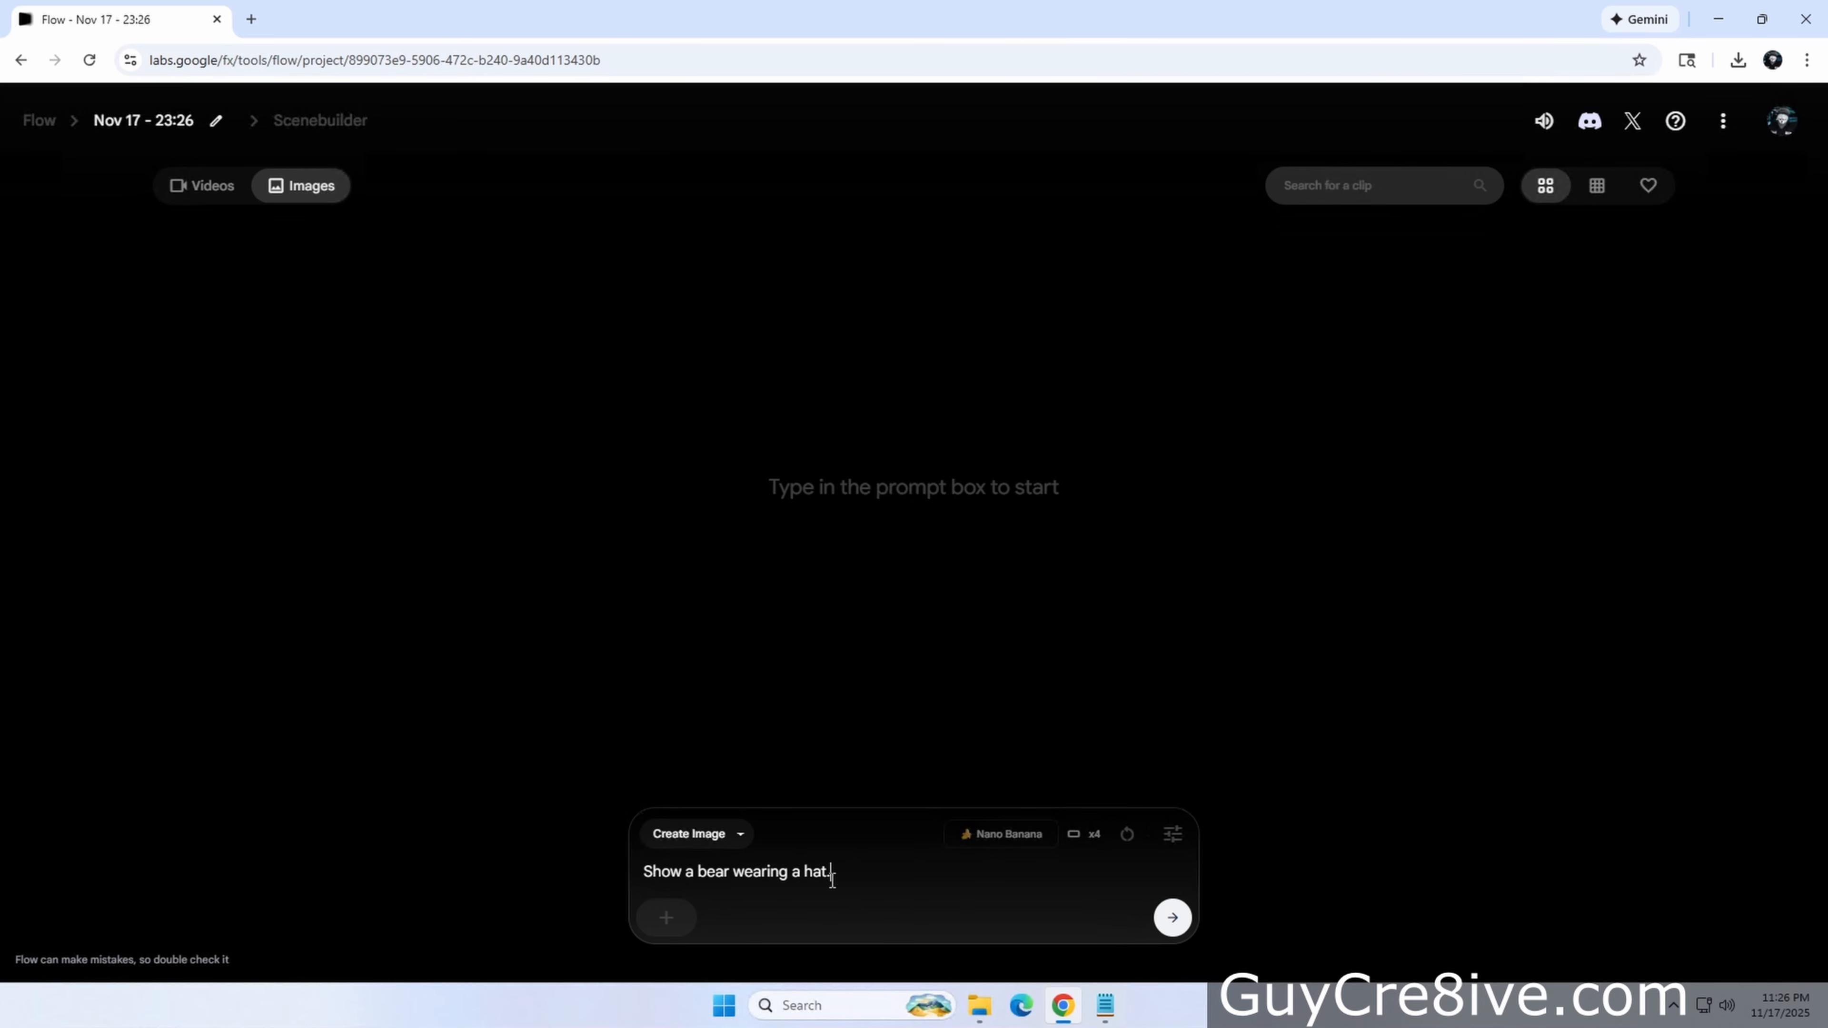
left_click(1171, 921)
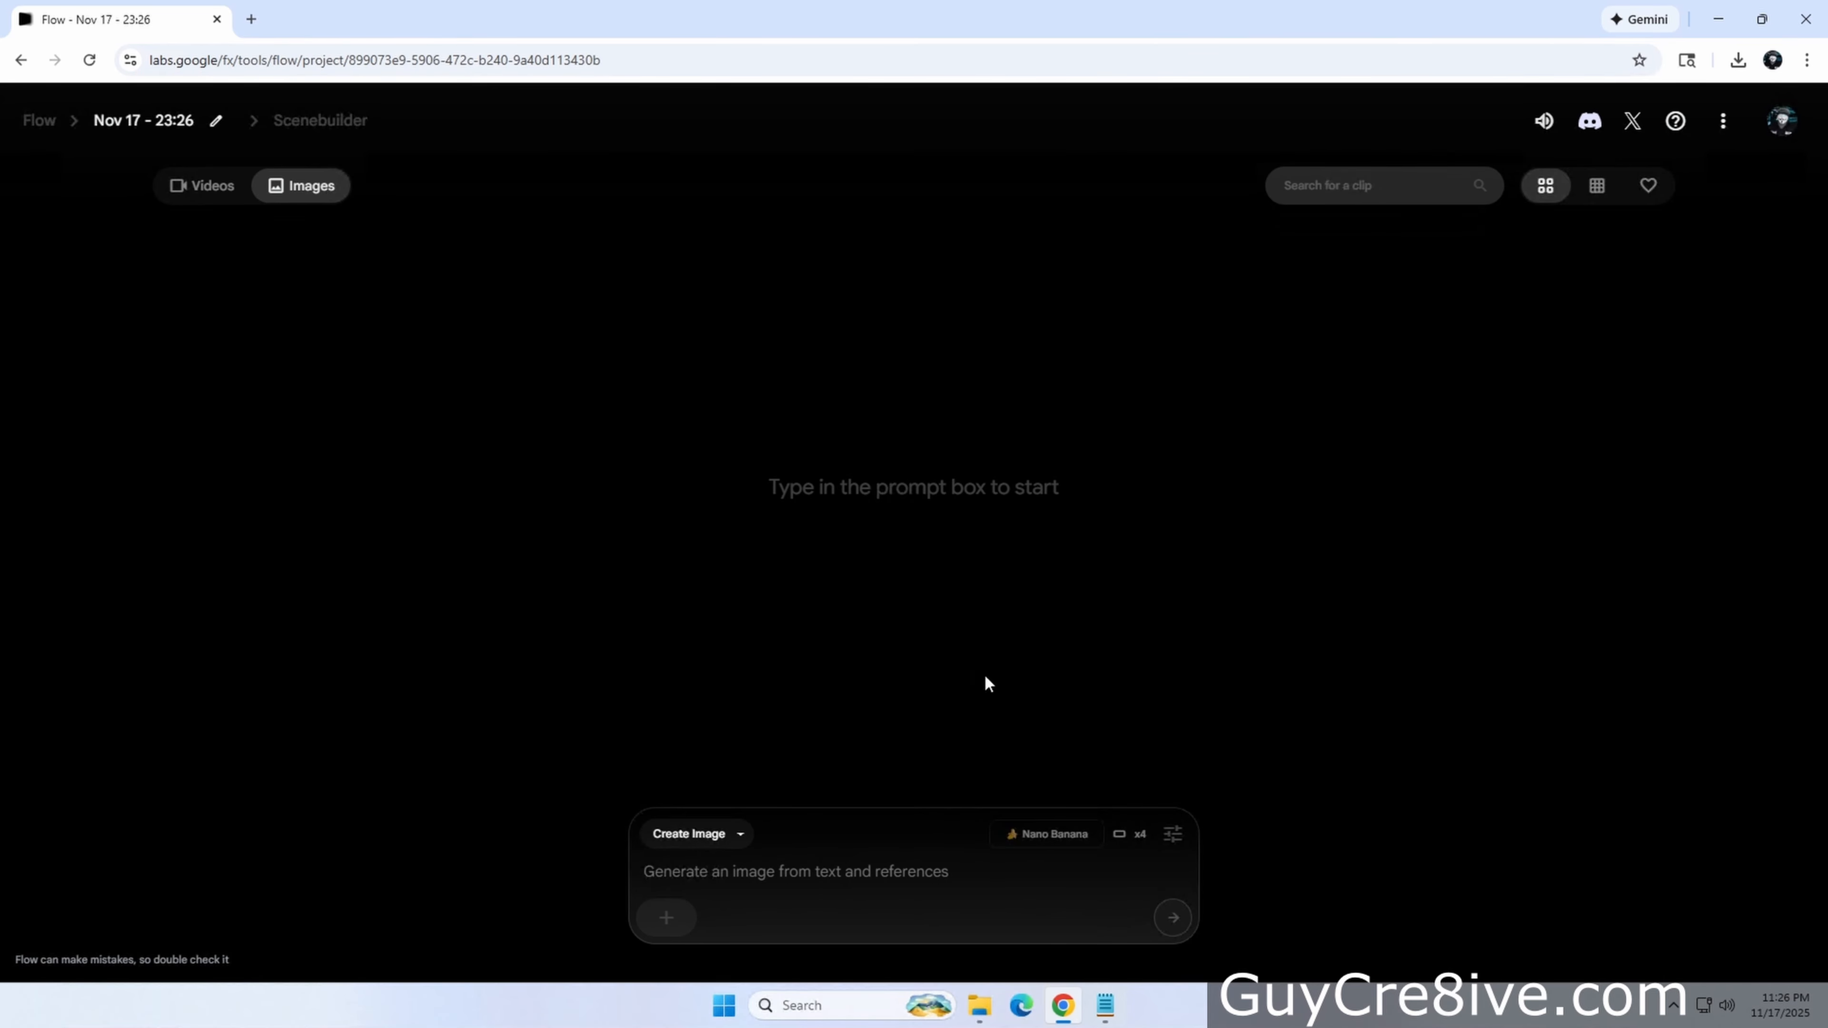
Delete the Nov 17 - 23:26 project from the Flow home page and reopen the Test project
left_click(39, 121)
scroll(702, 760, "down", 2)
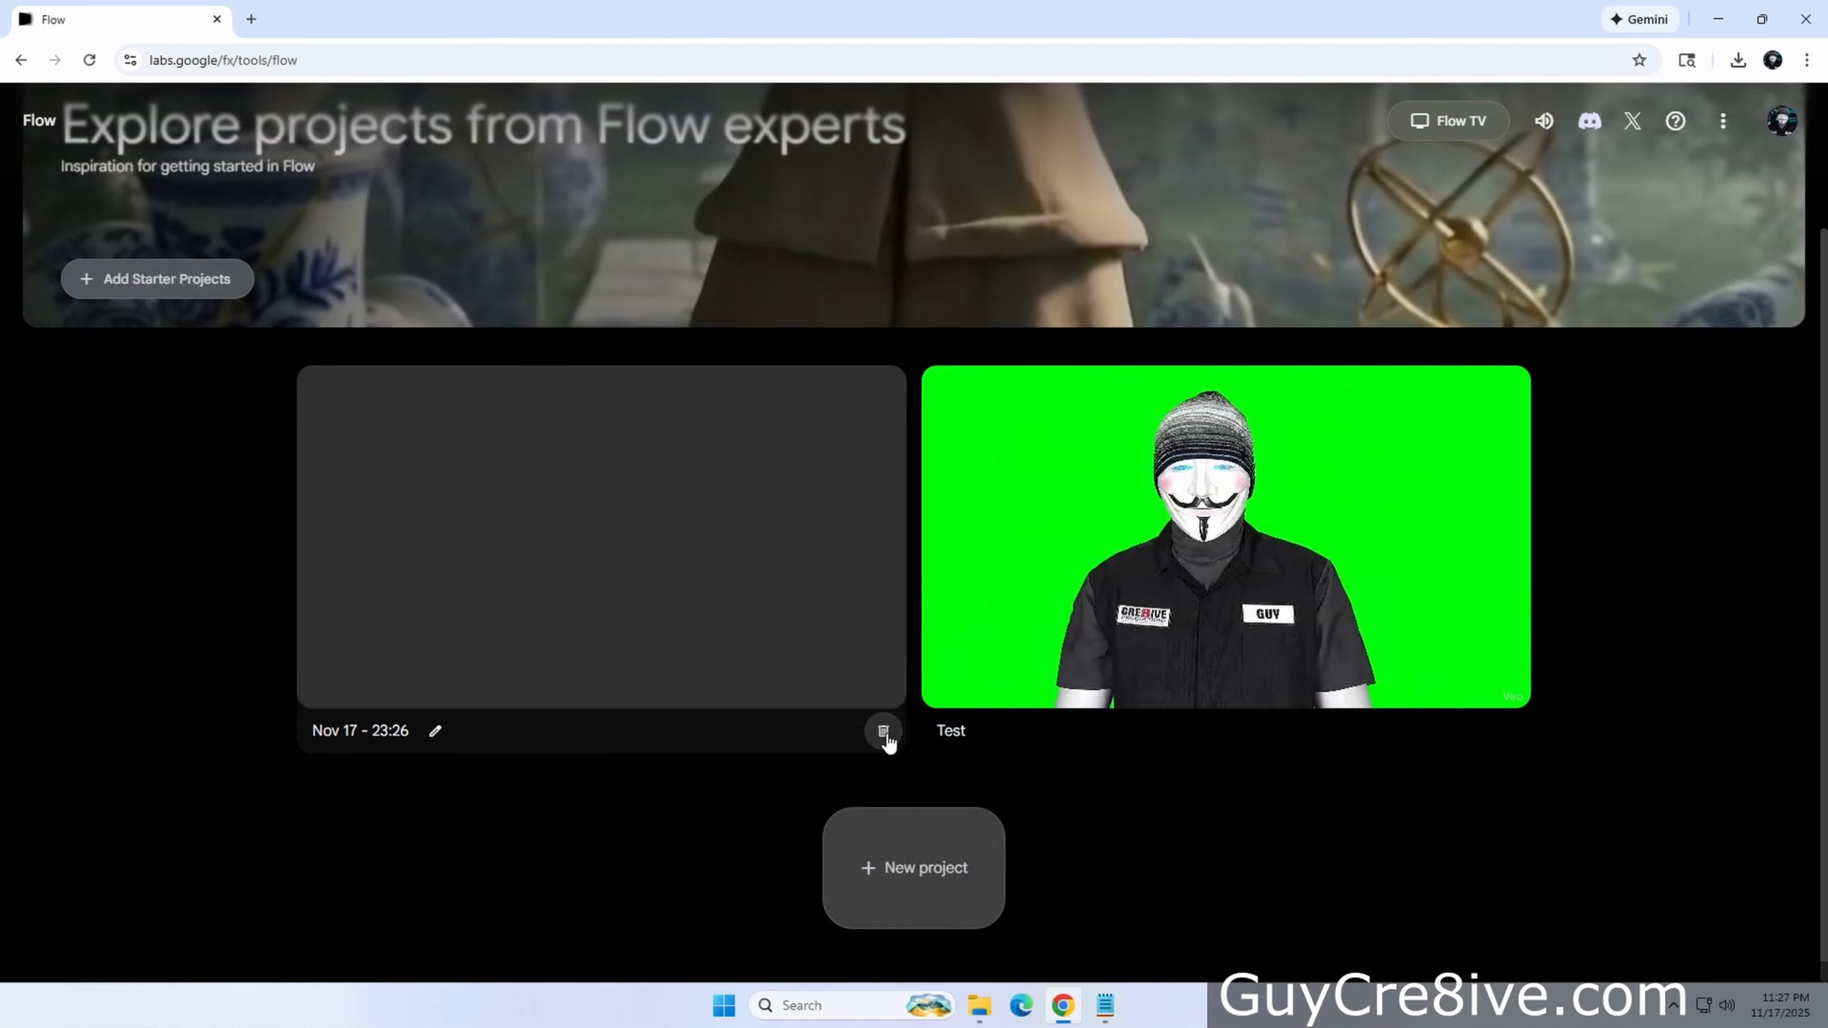
left_click(882, 729)
left_click(1119, 590)
left_click(1077, 608)
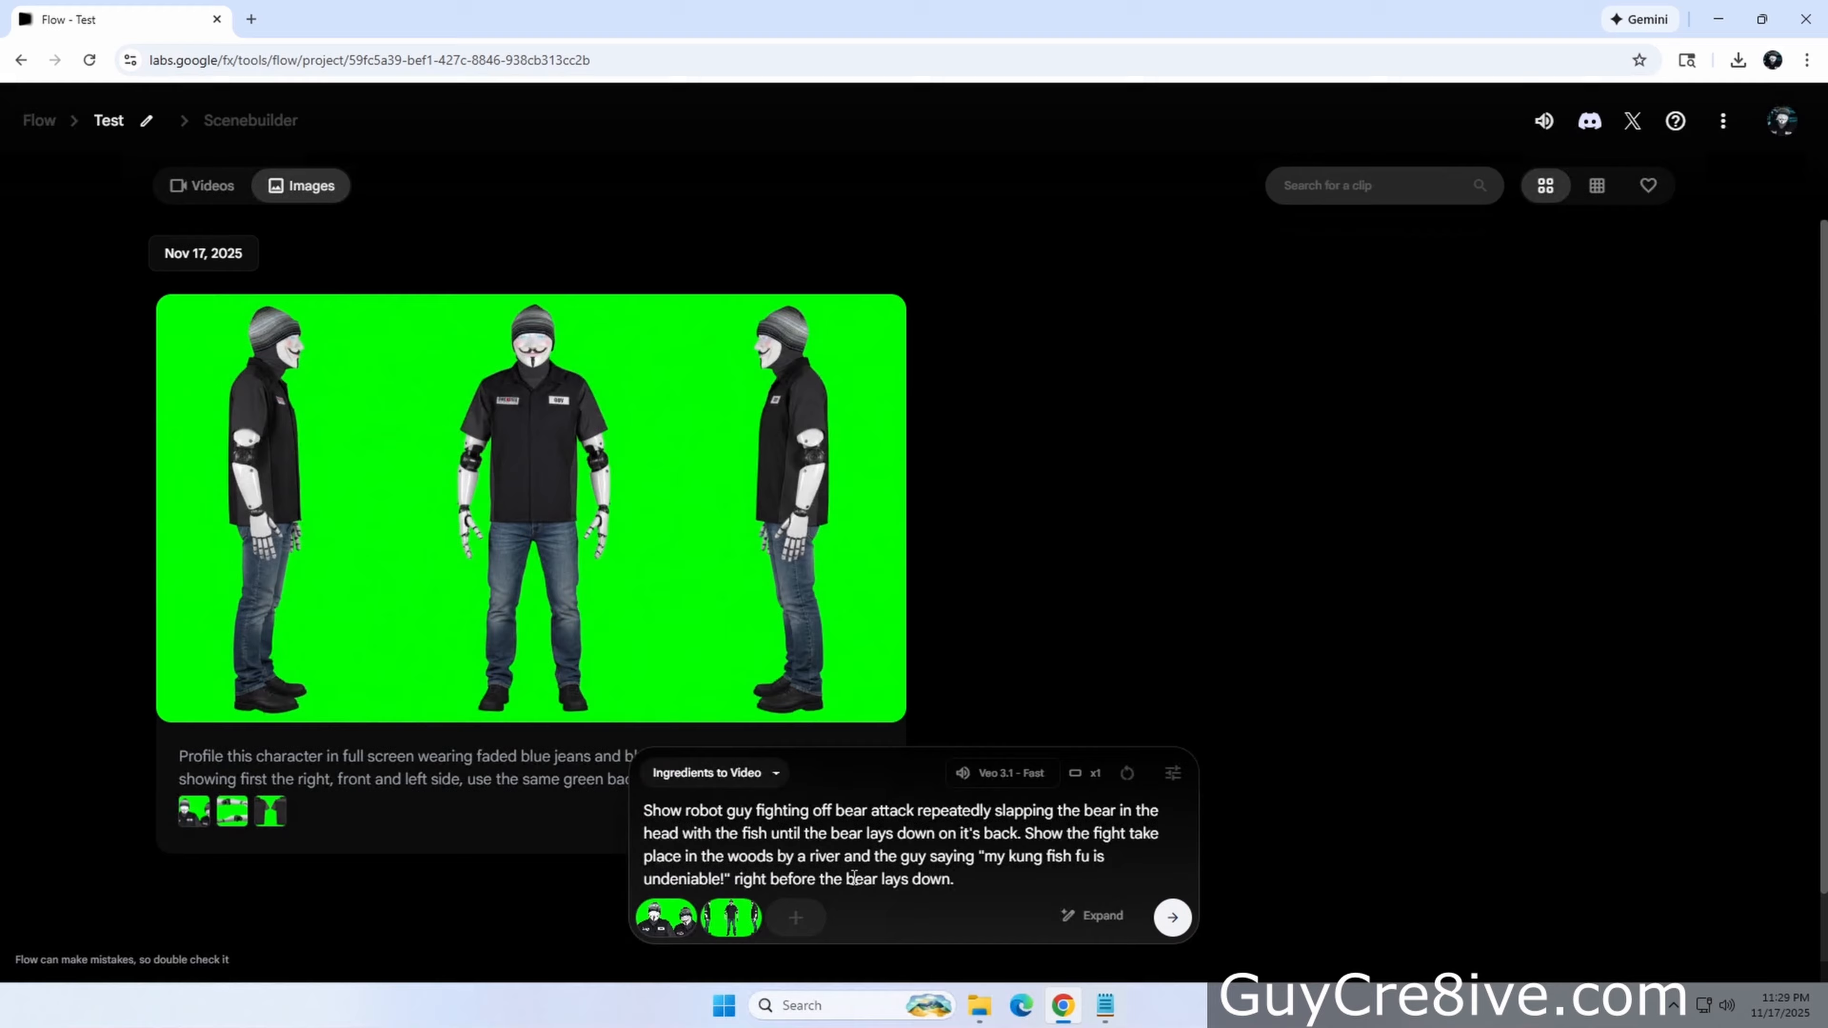
Generate the video of robot Guy fighting off a bear with a fish, and play it back
left_click(1173, 916)
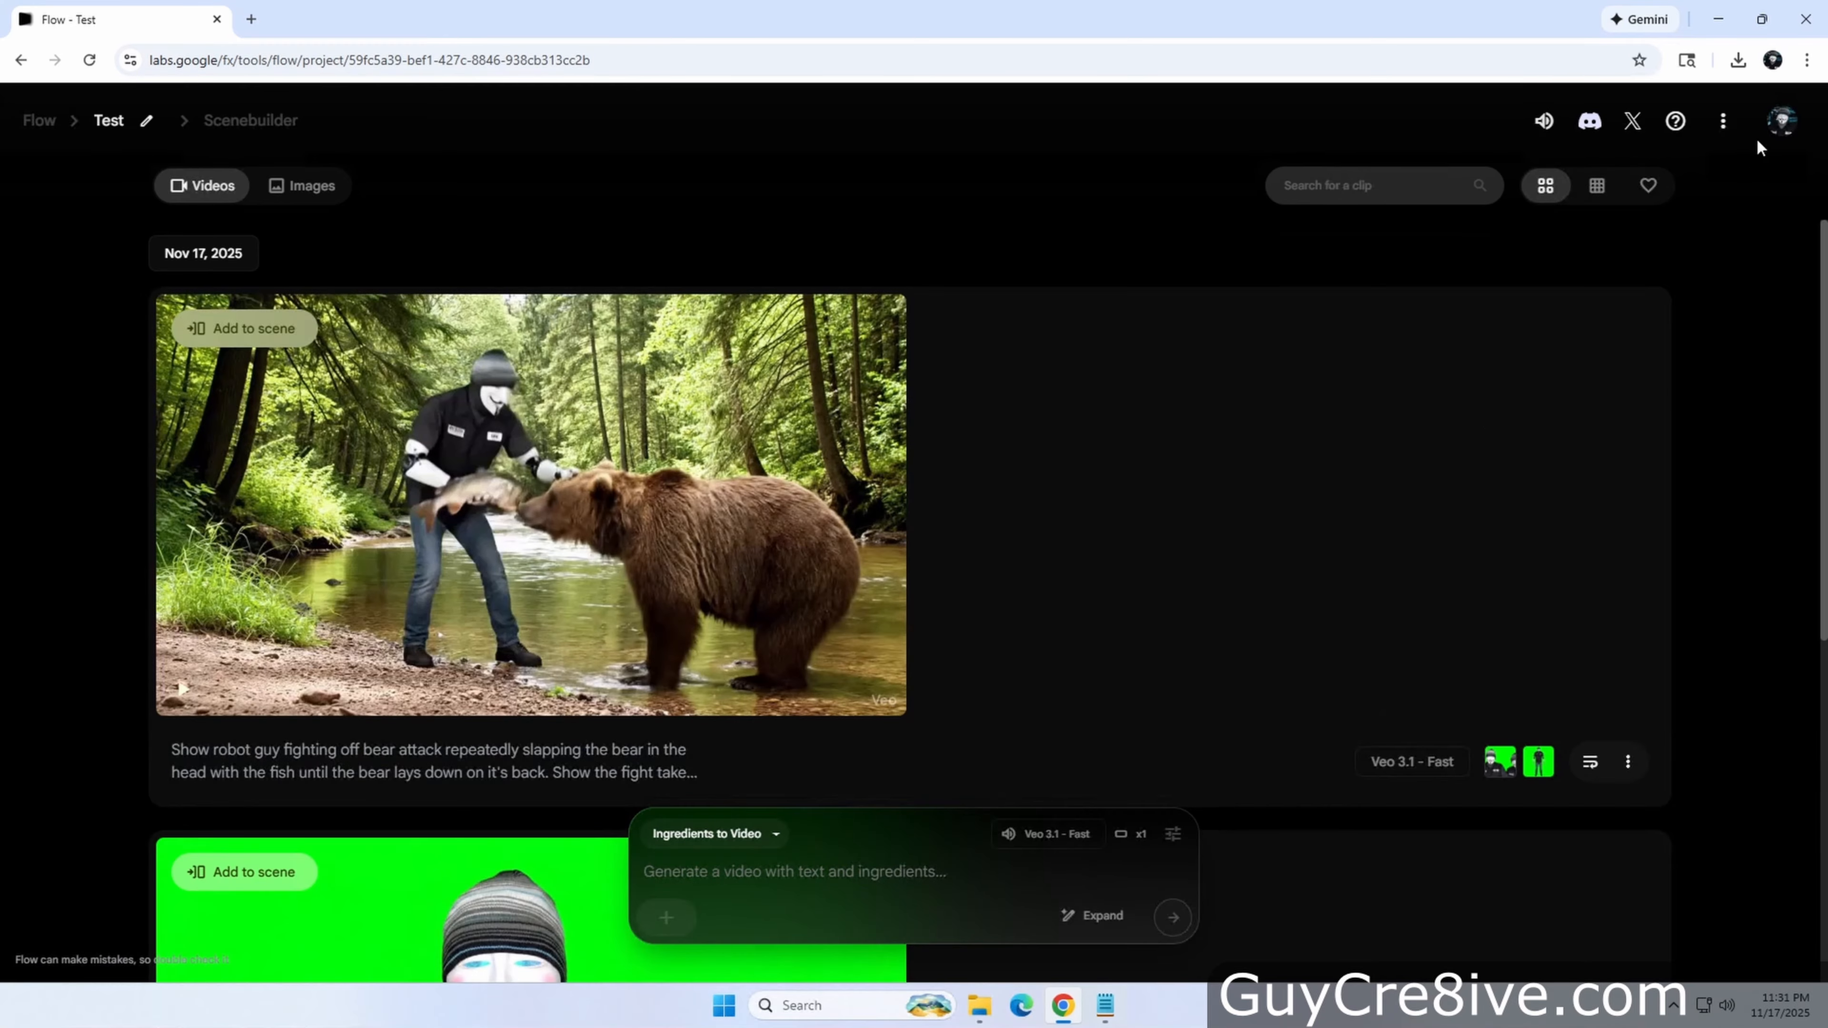
left_click(1780, 121)
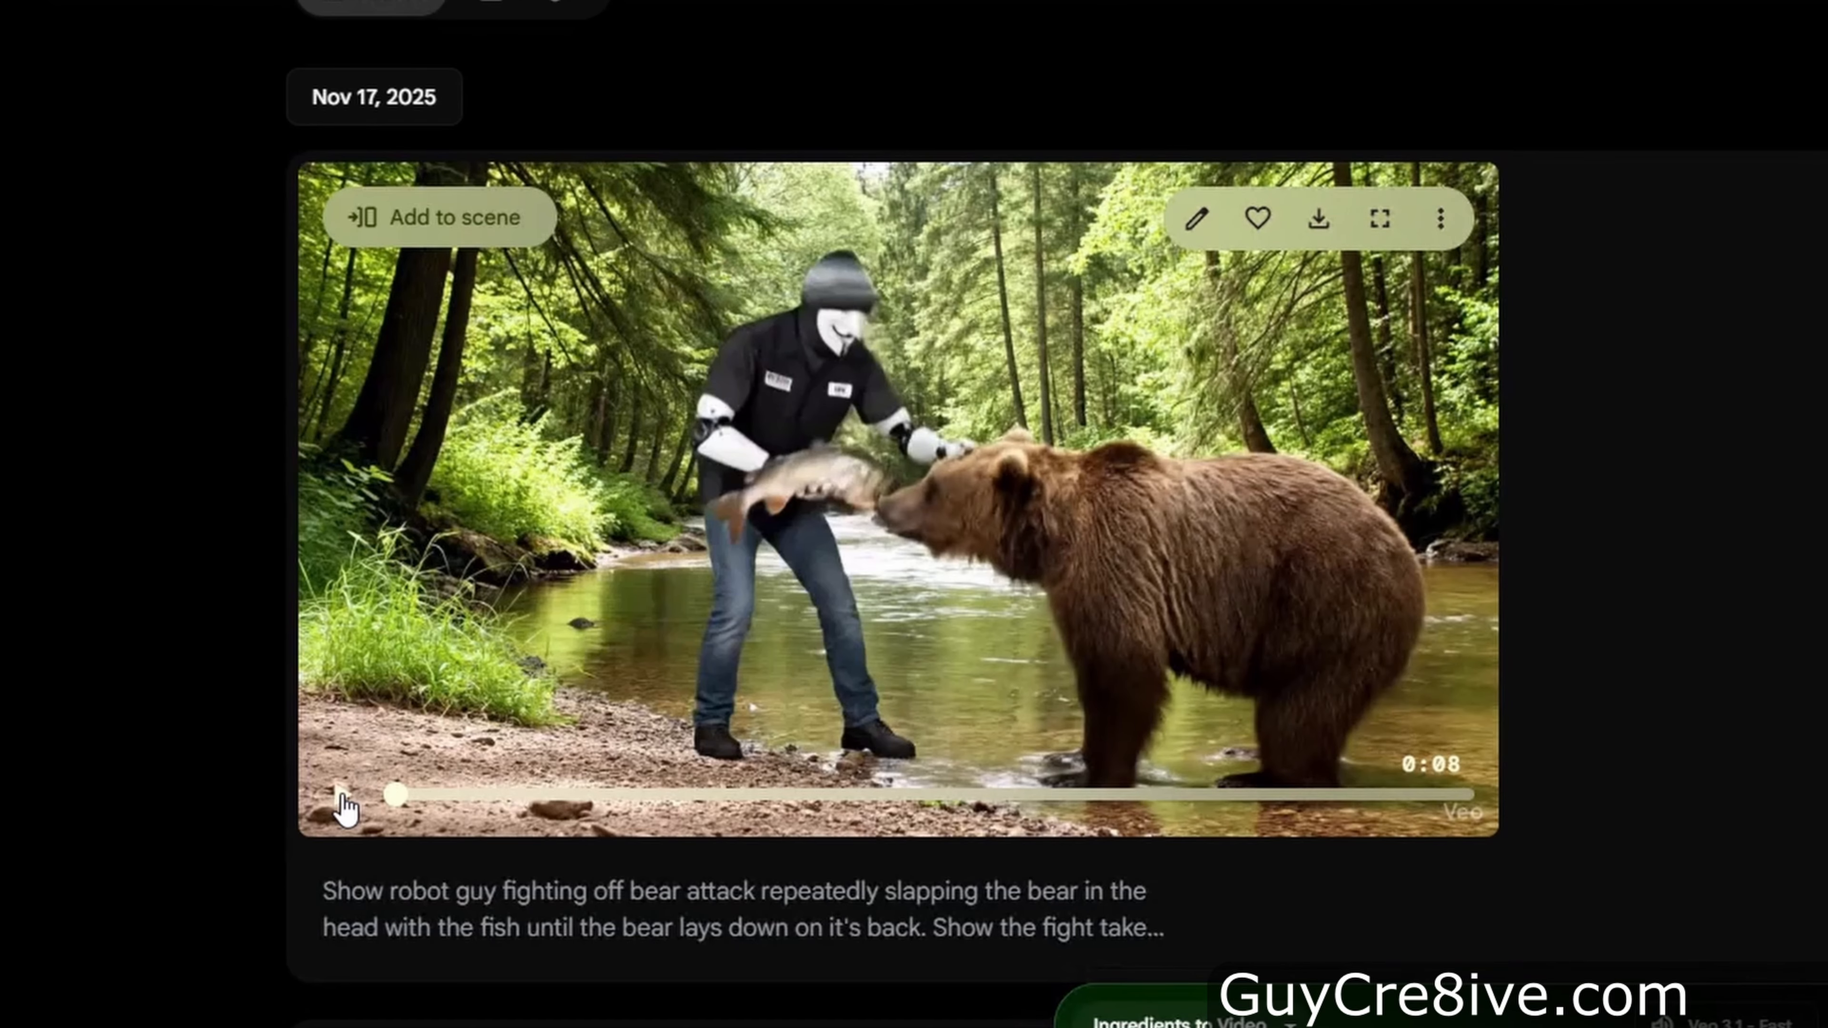
left_click(342, 795)
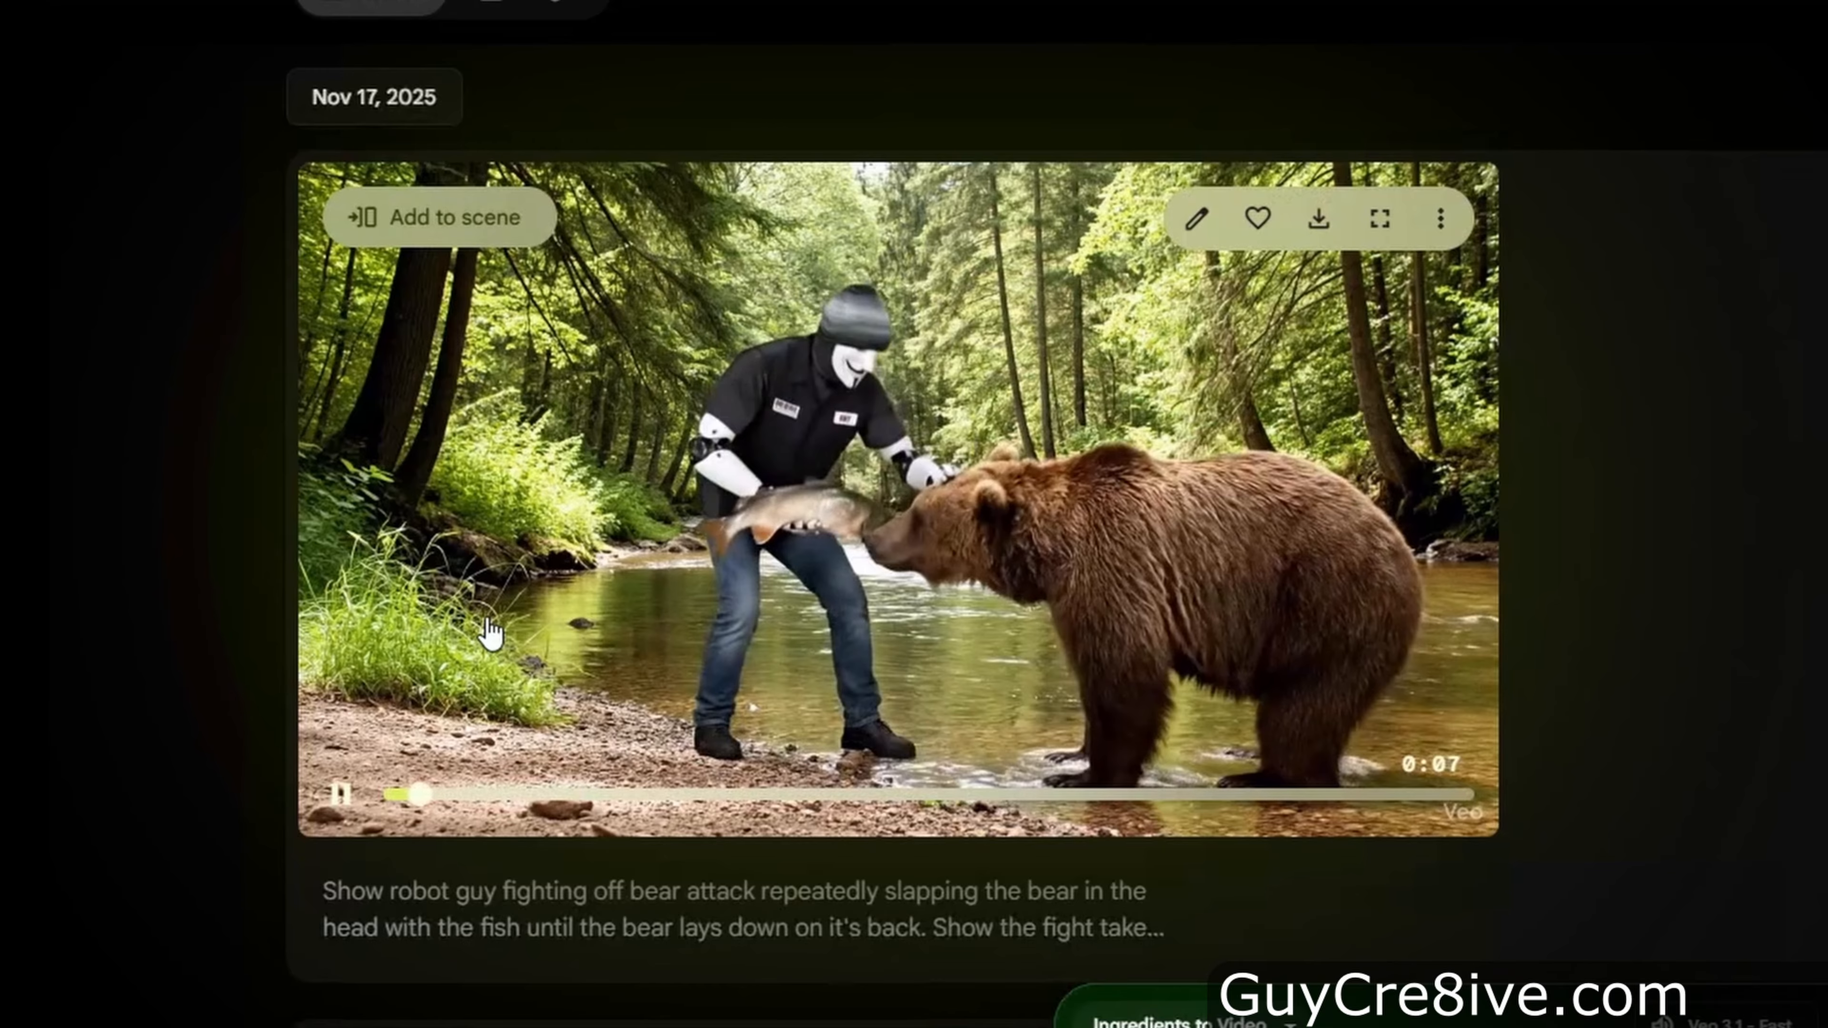
left_click(491, 634)
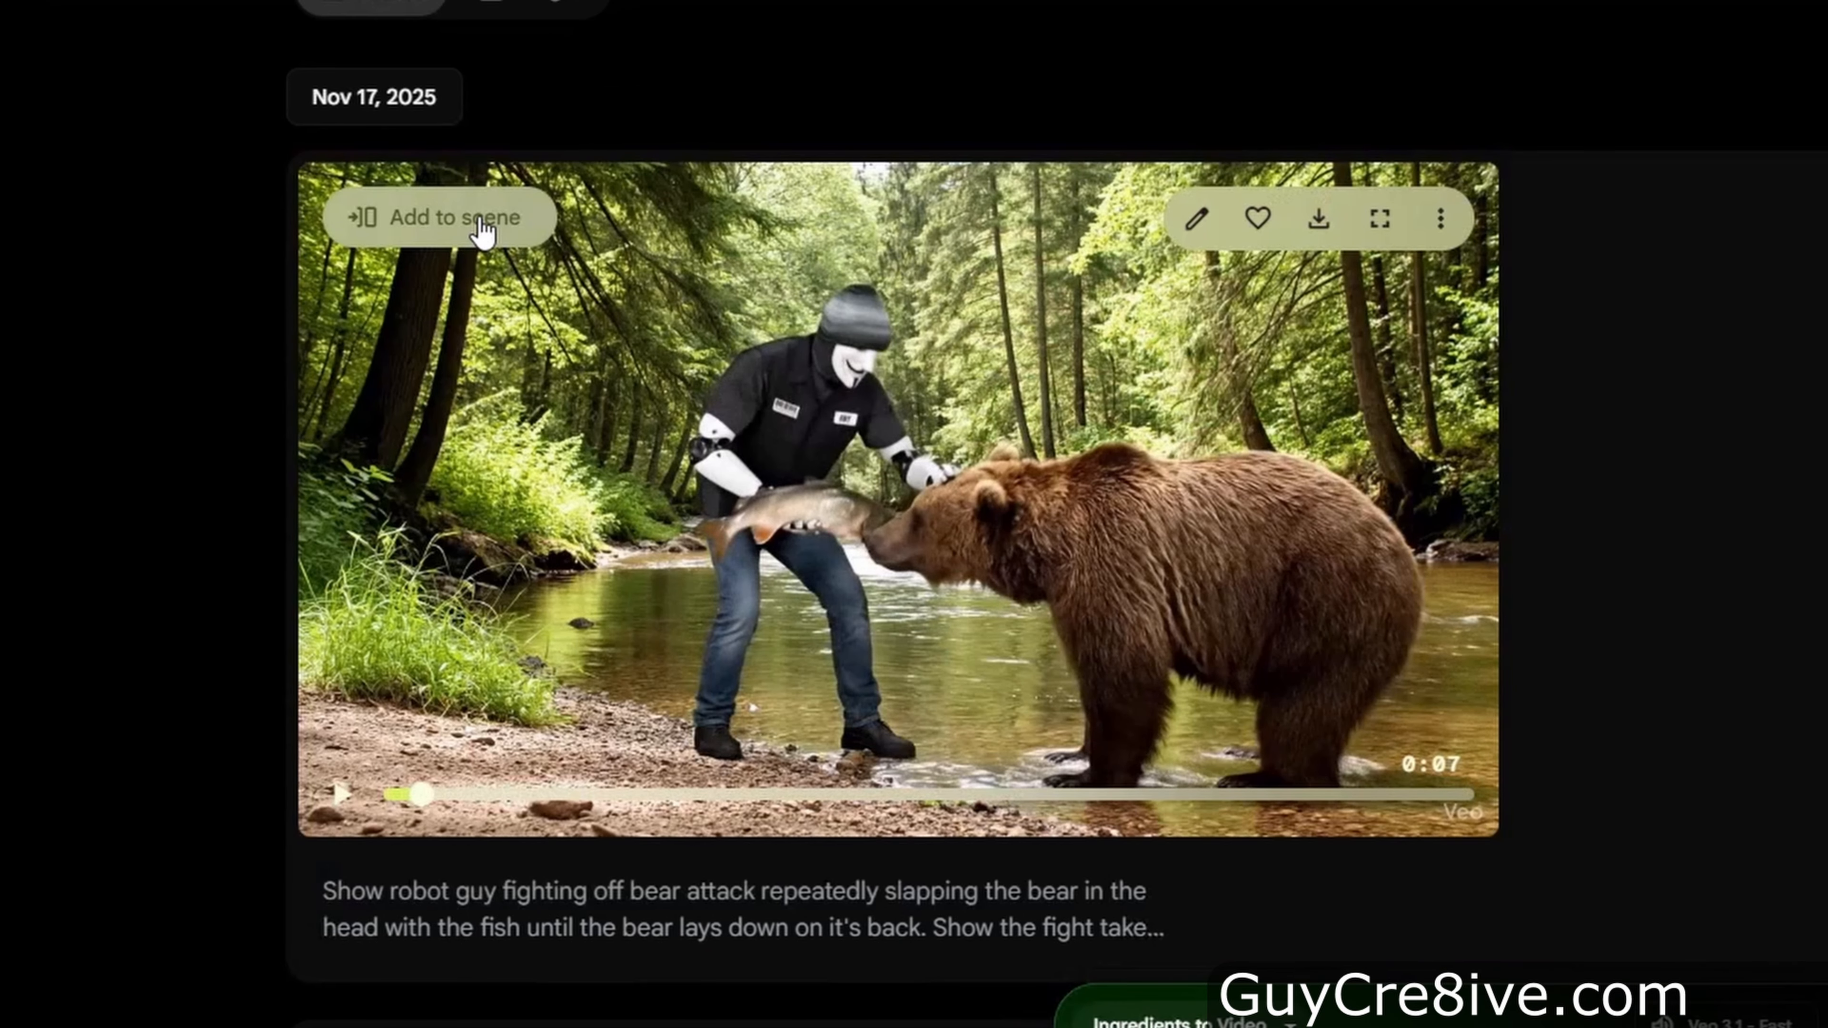
Add the bear-fight video to a scene, switch to SceneBuilder and choose to extend the clip
left_click(484, 231)
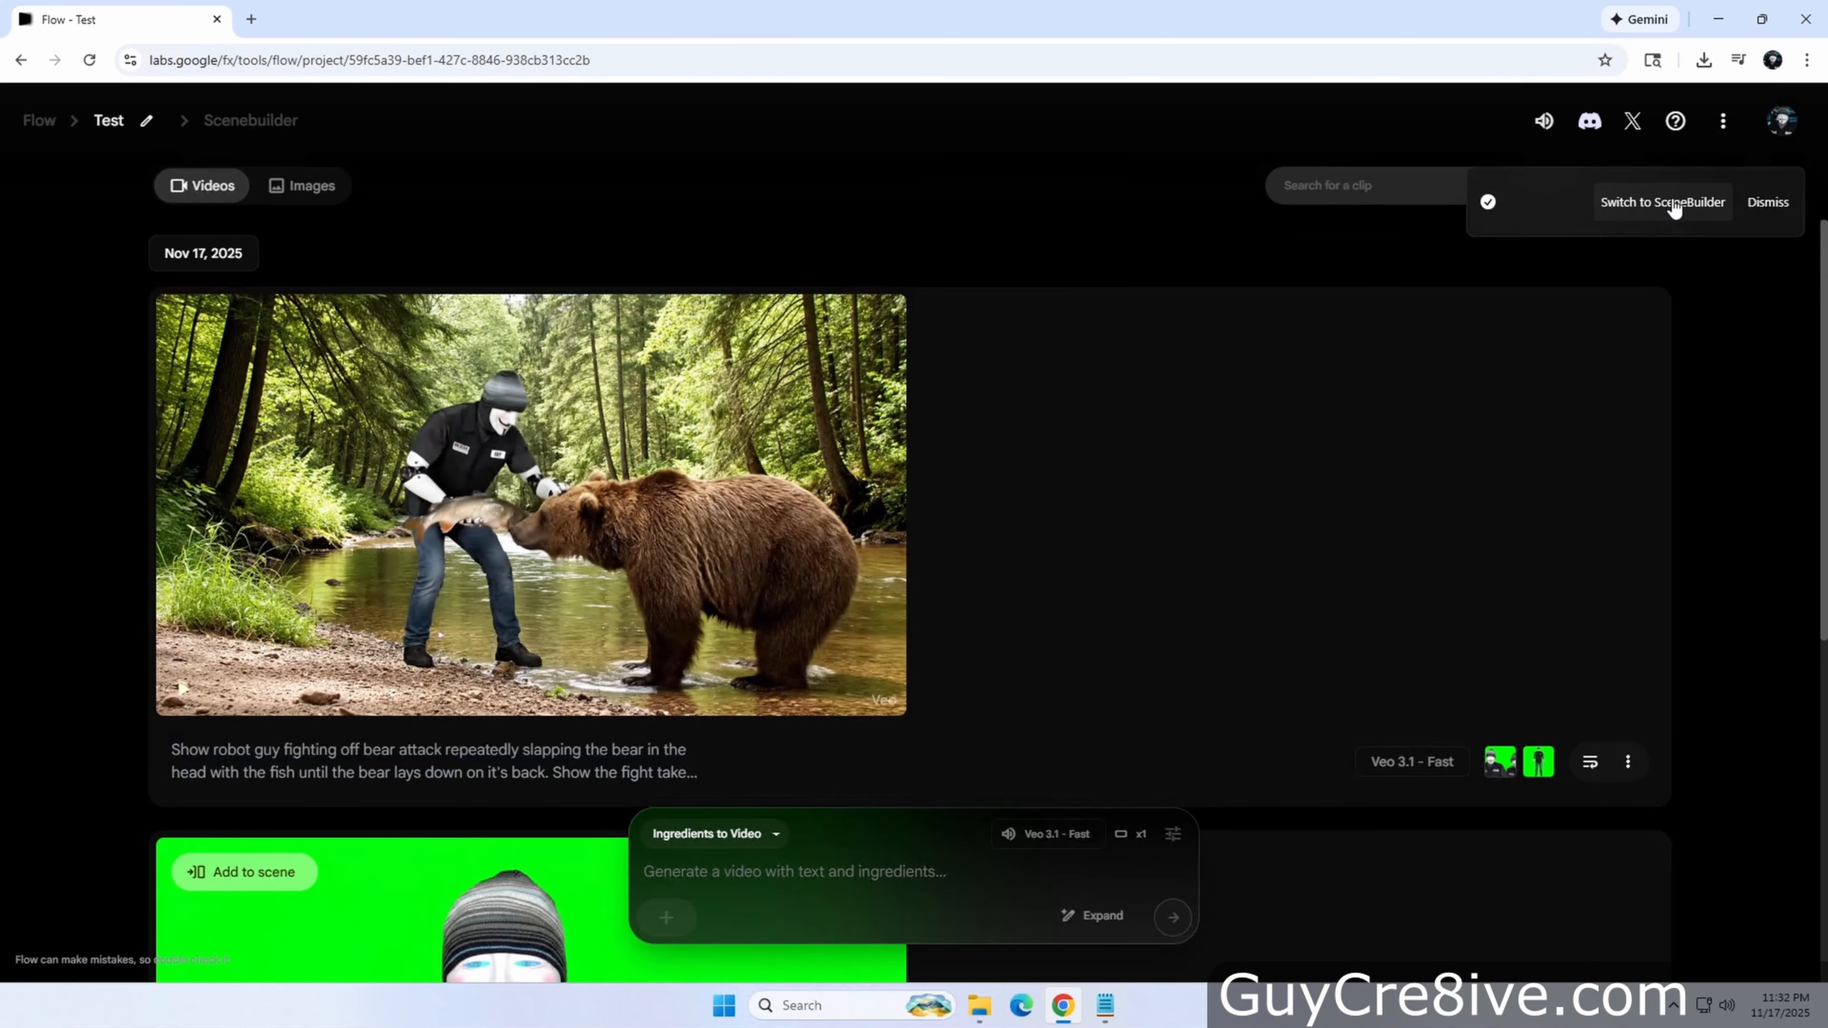
left_click(1671, 203)
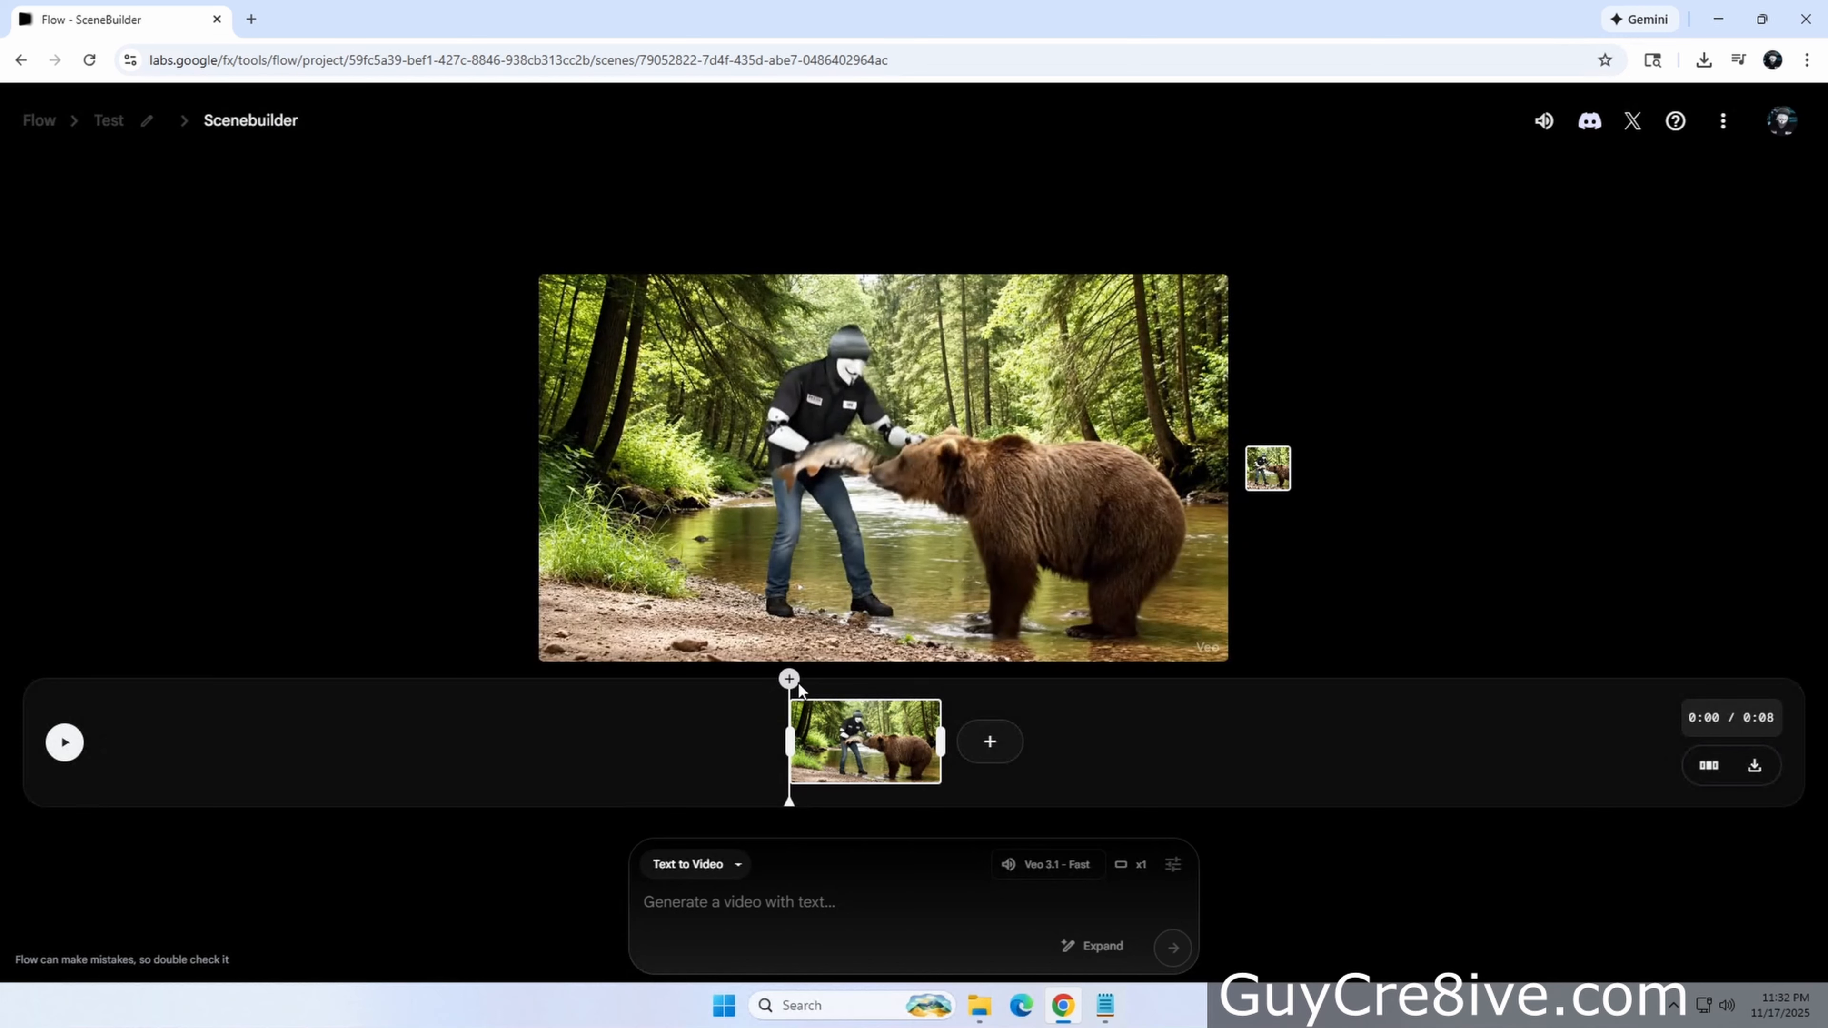
left_click(990, 742)
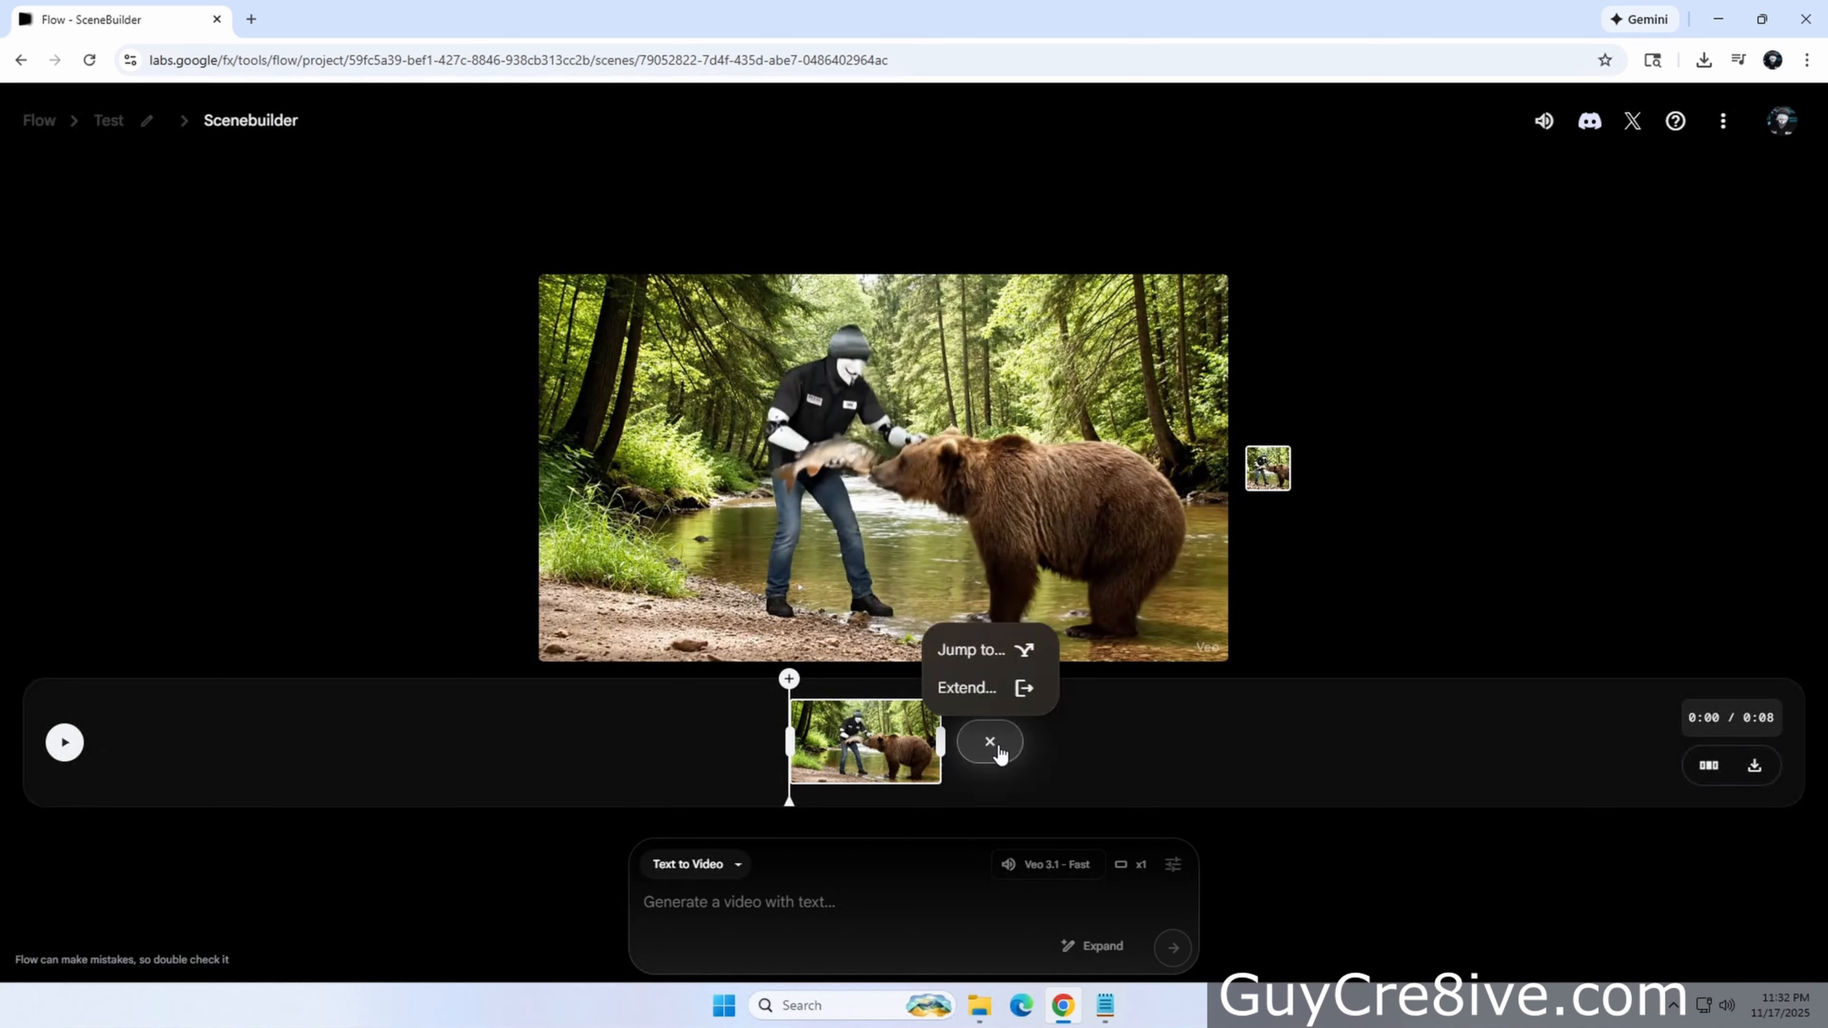
left_click(984, 690)
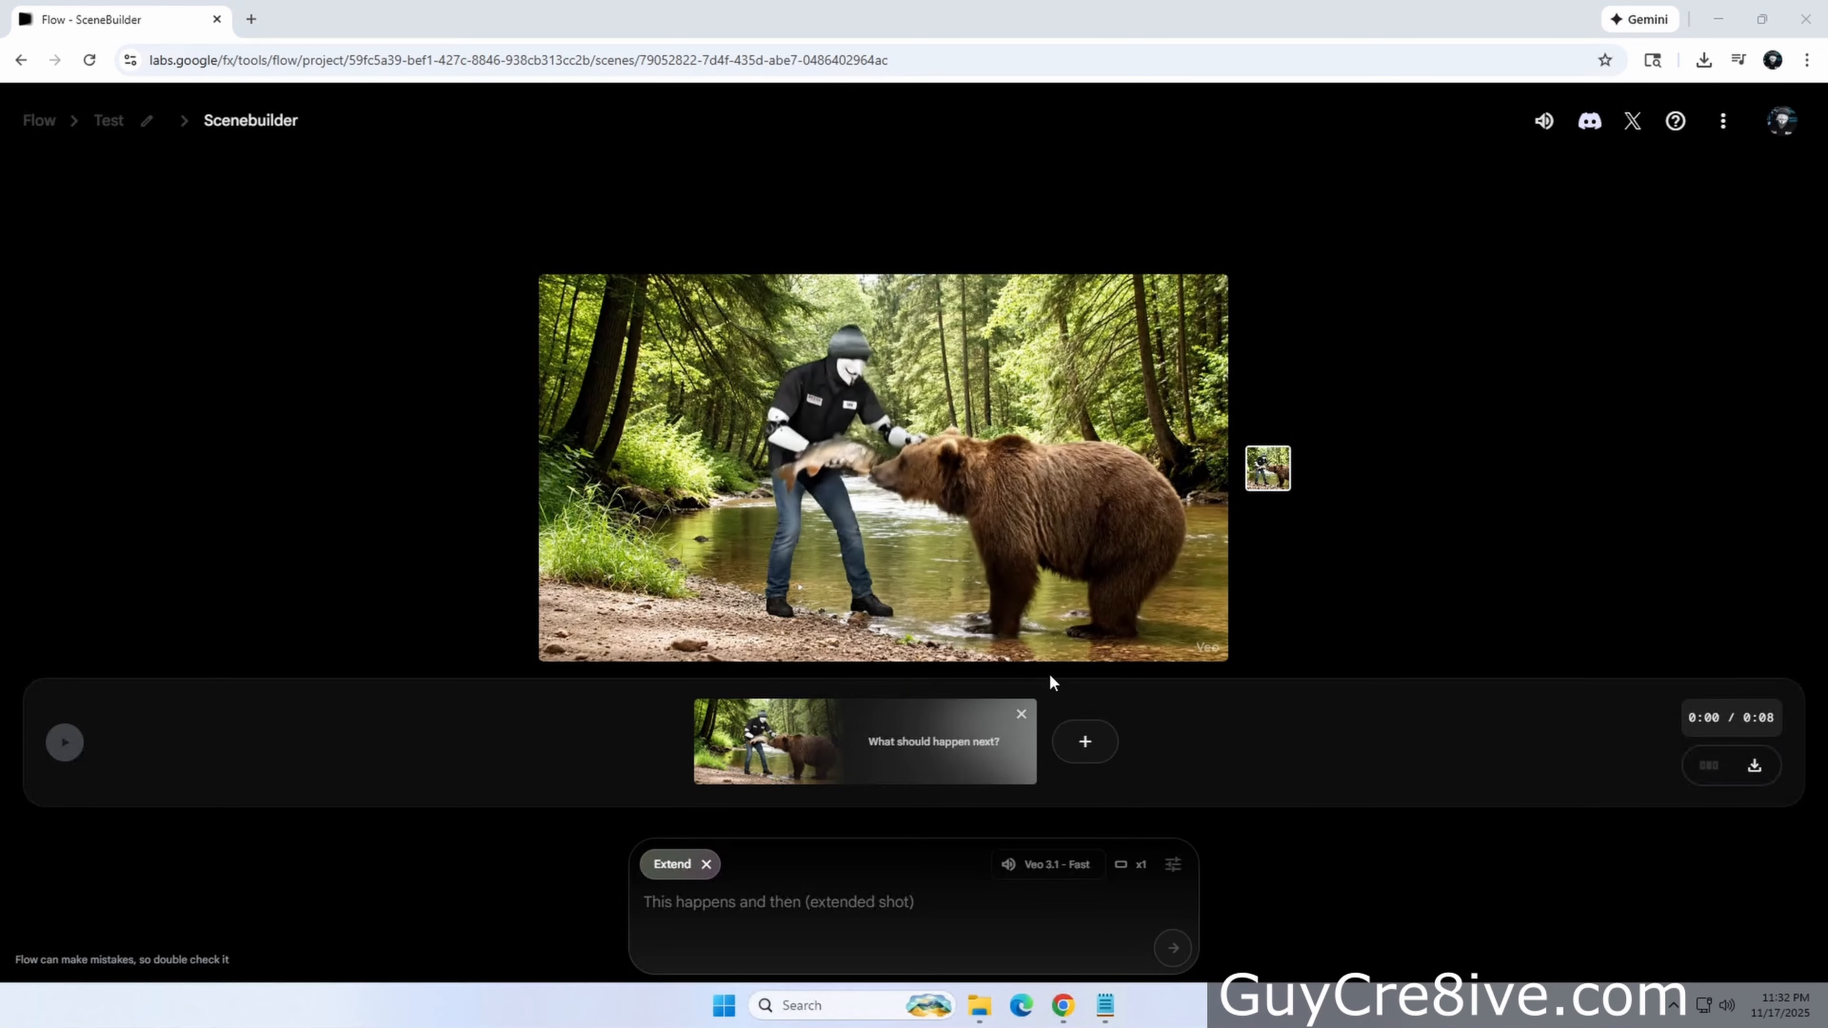
Extend the clip with the prompt 'Show the robot guy walk around the bear, drop the fish on the bears head and then jump on a dirt bike to ride off.'
left_click(1104, 1006)
key("Return")
key("Return")
type("Show the robot guy walk around the bear, drop the fish on the bears head and then jump on a dirt bike to ride off.")
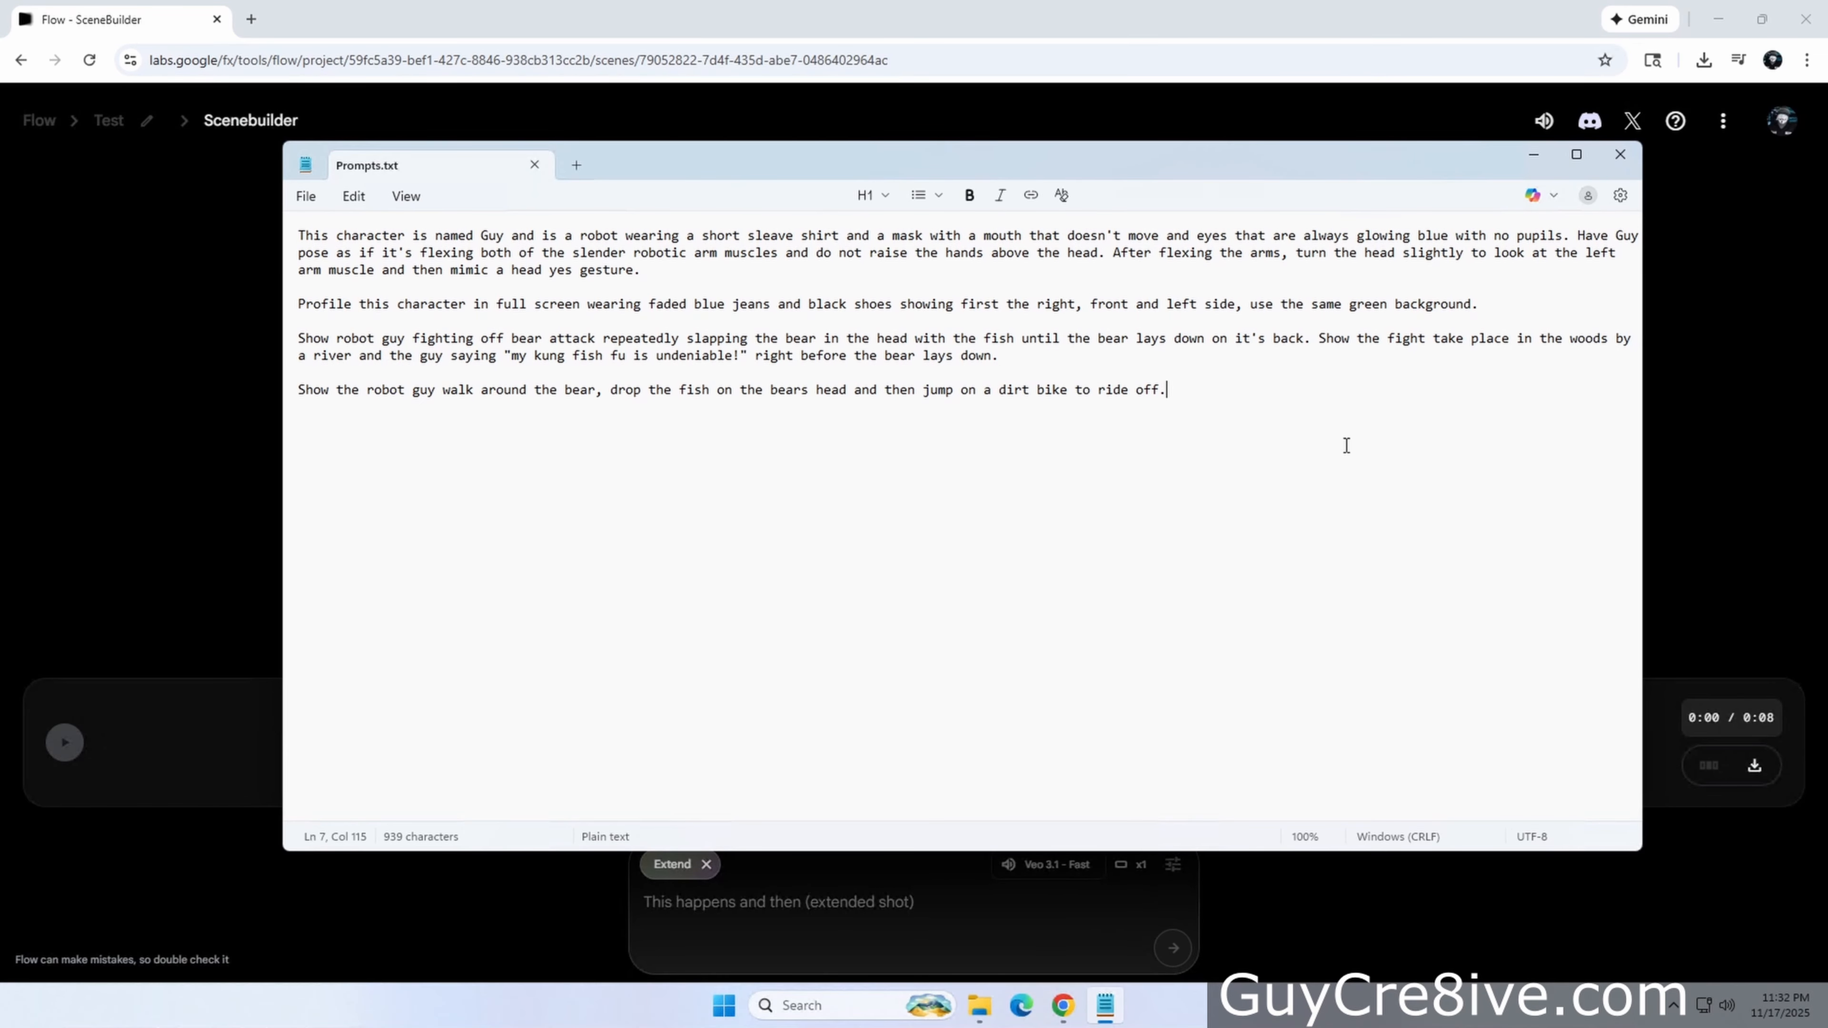
left_click(1619, 154)
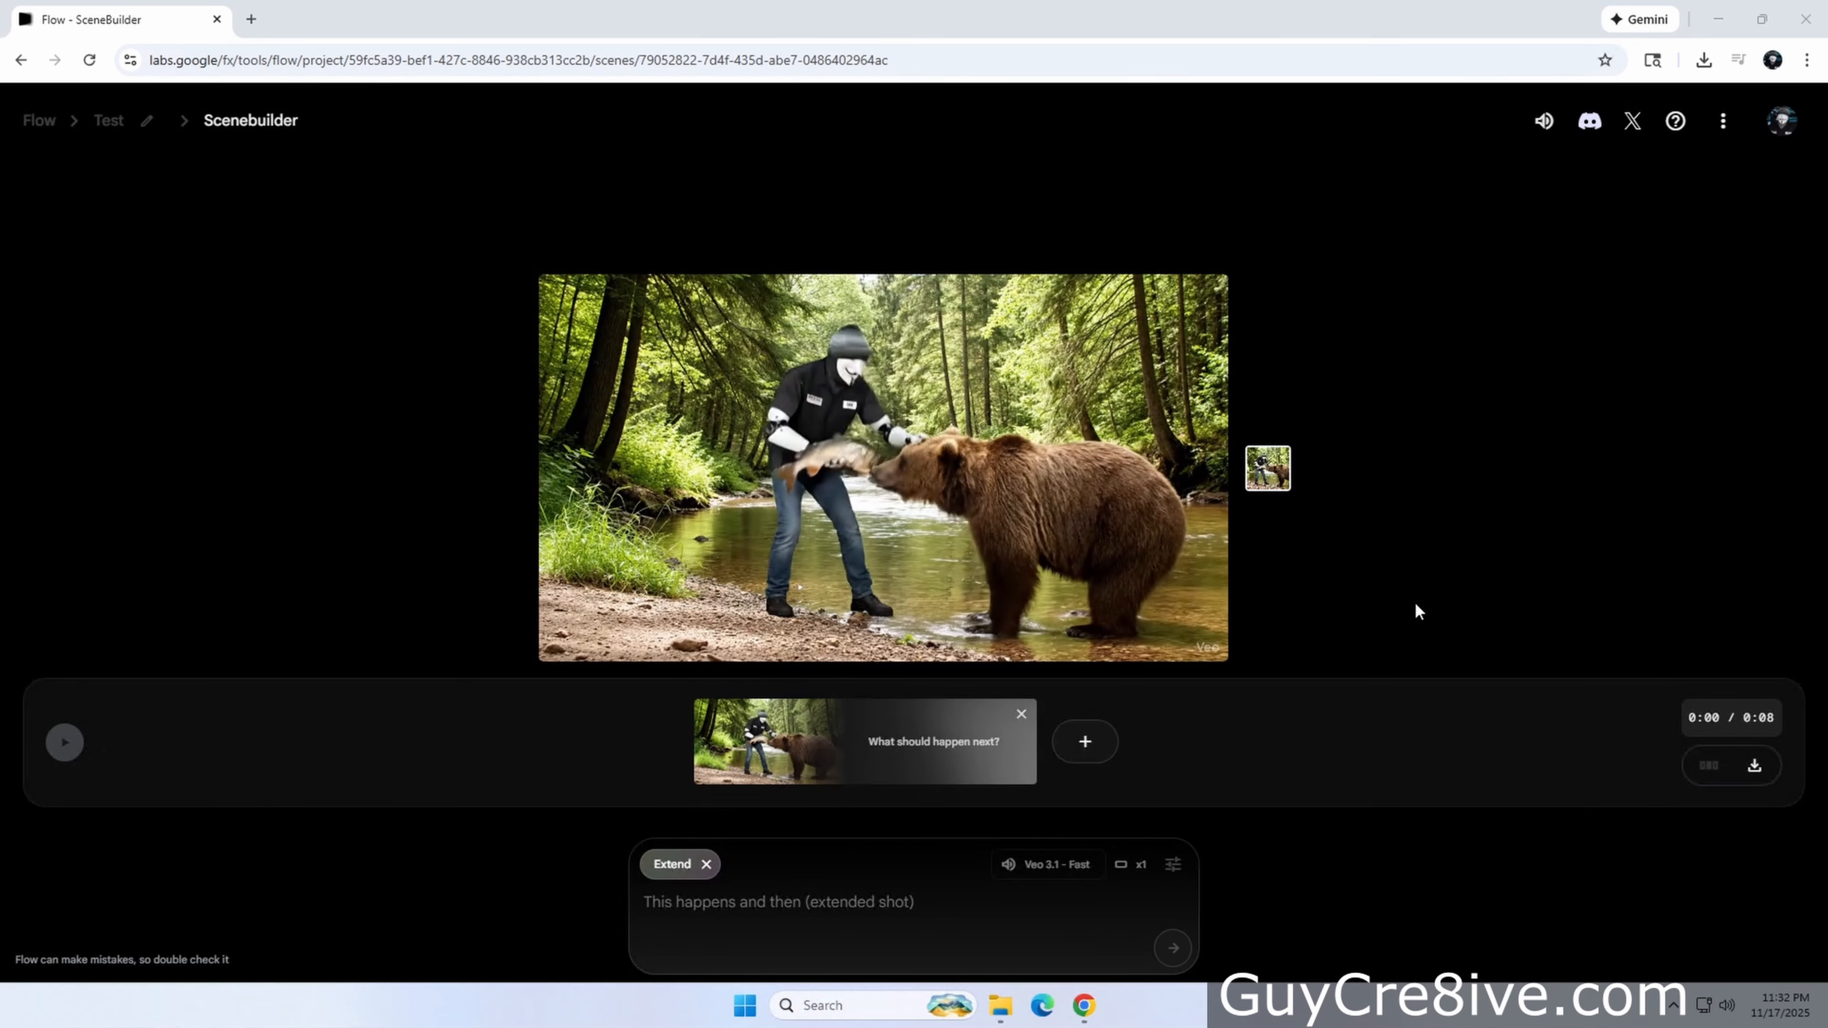
left_click(778, 901)
type("Show the robot guy walk around the bear, drop the fish on the bears head and then jump on a dirt bike to ride off.")
left_click(1780, 121)
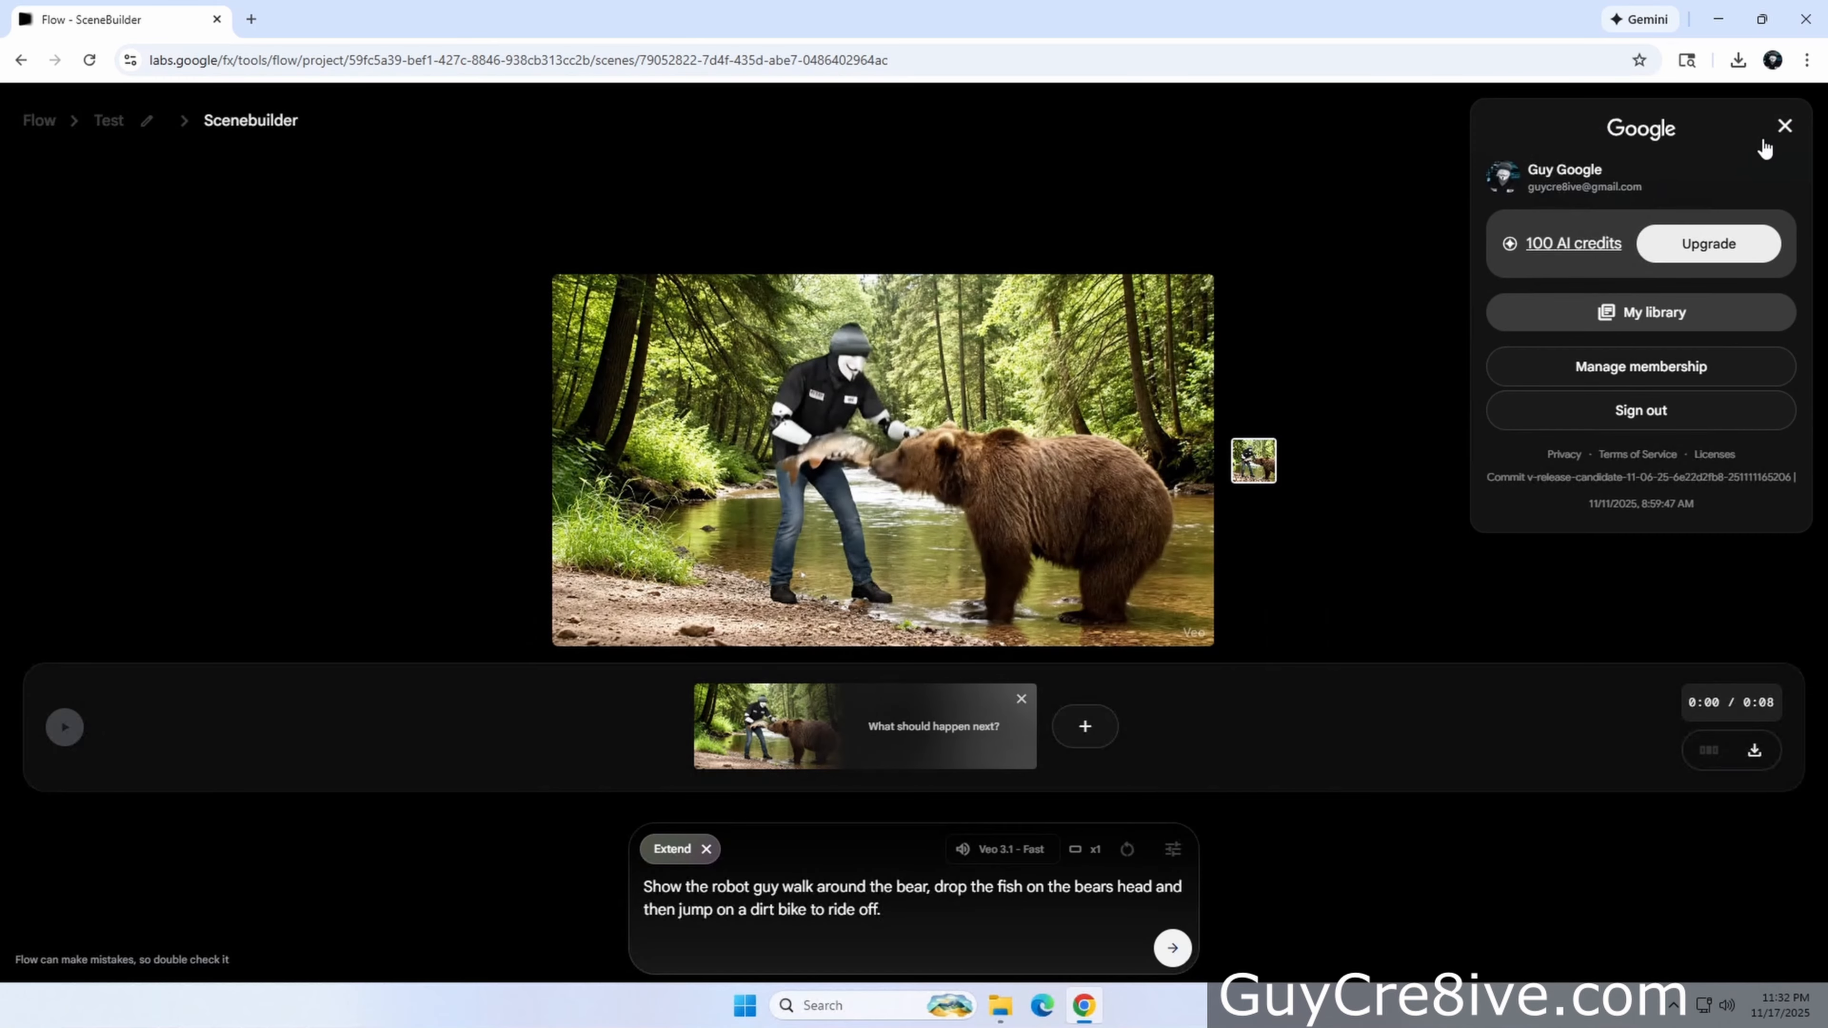
left_click(1172, 948)
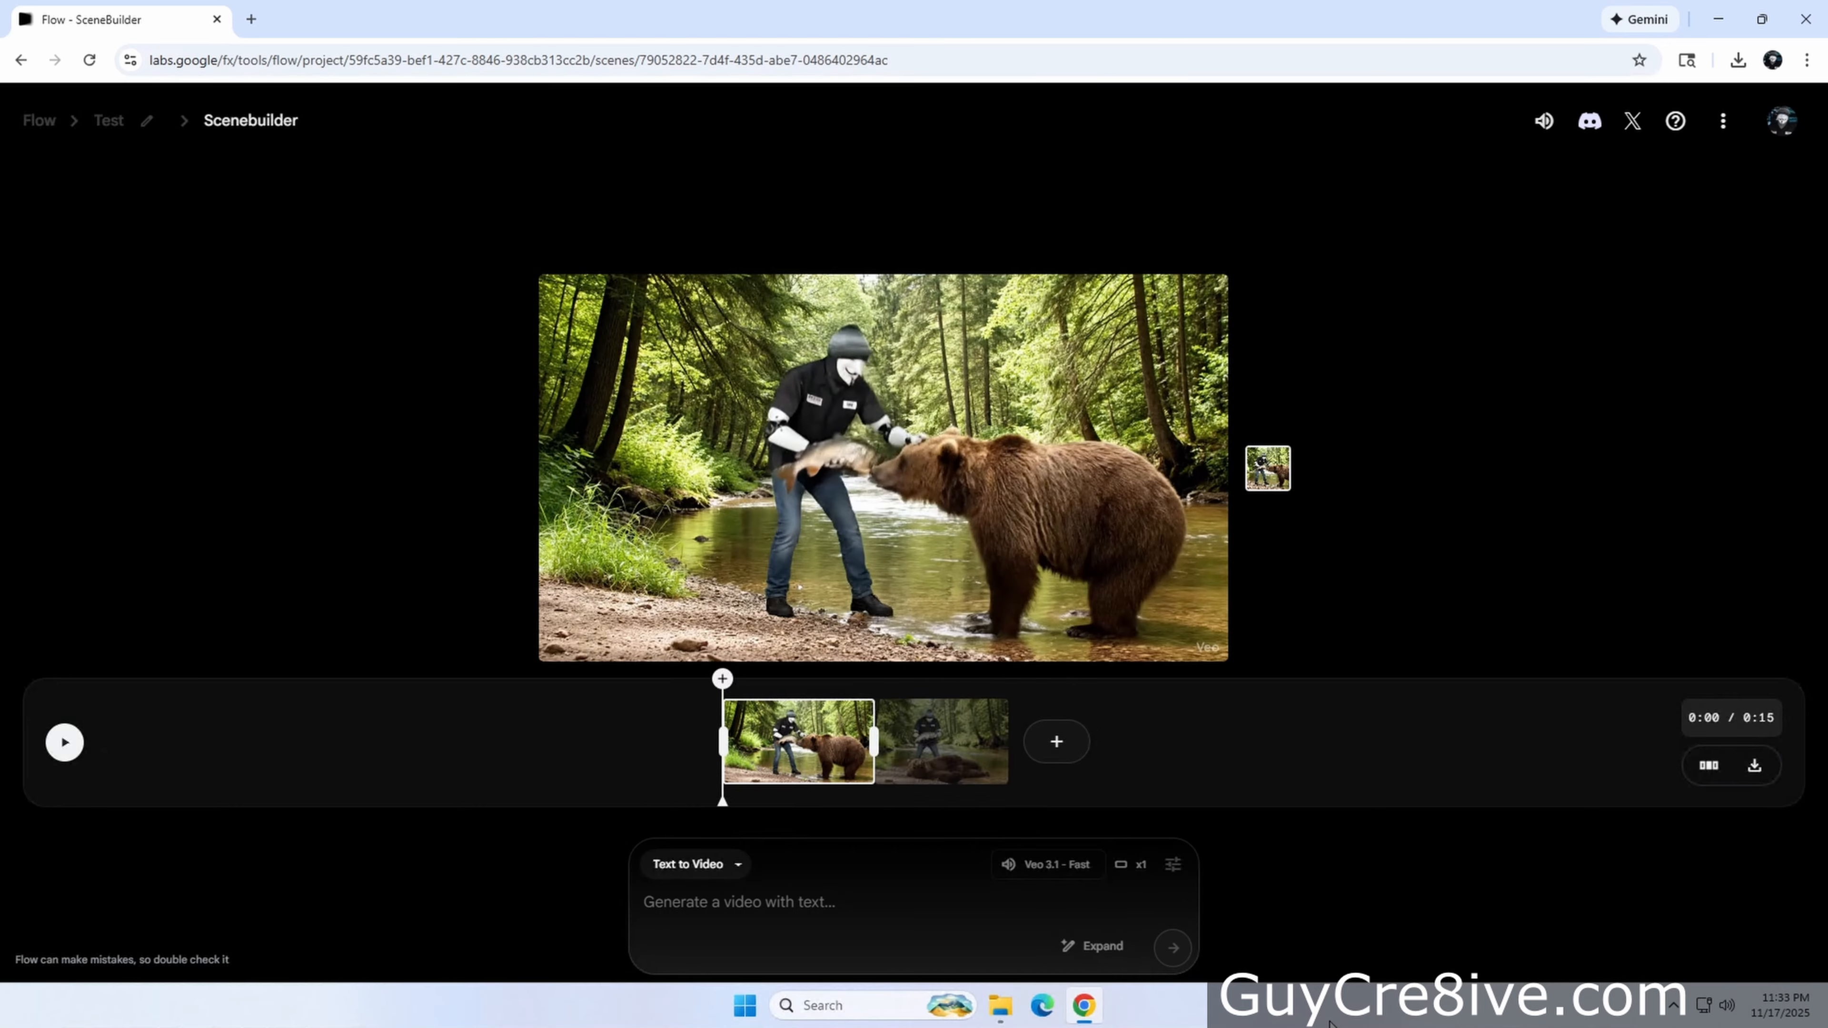
Preview the extended scene by playing both clips on the timeline
left_click(951, 762)
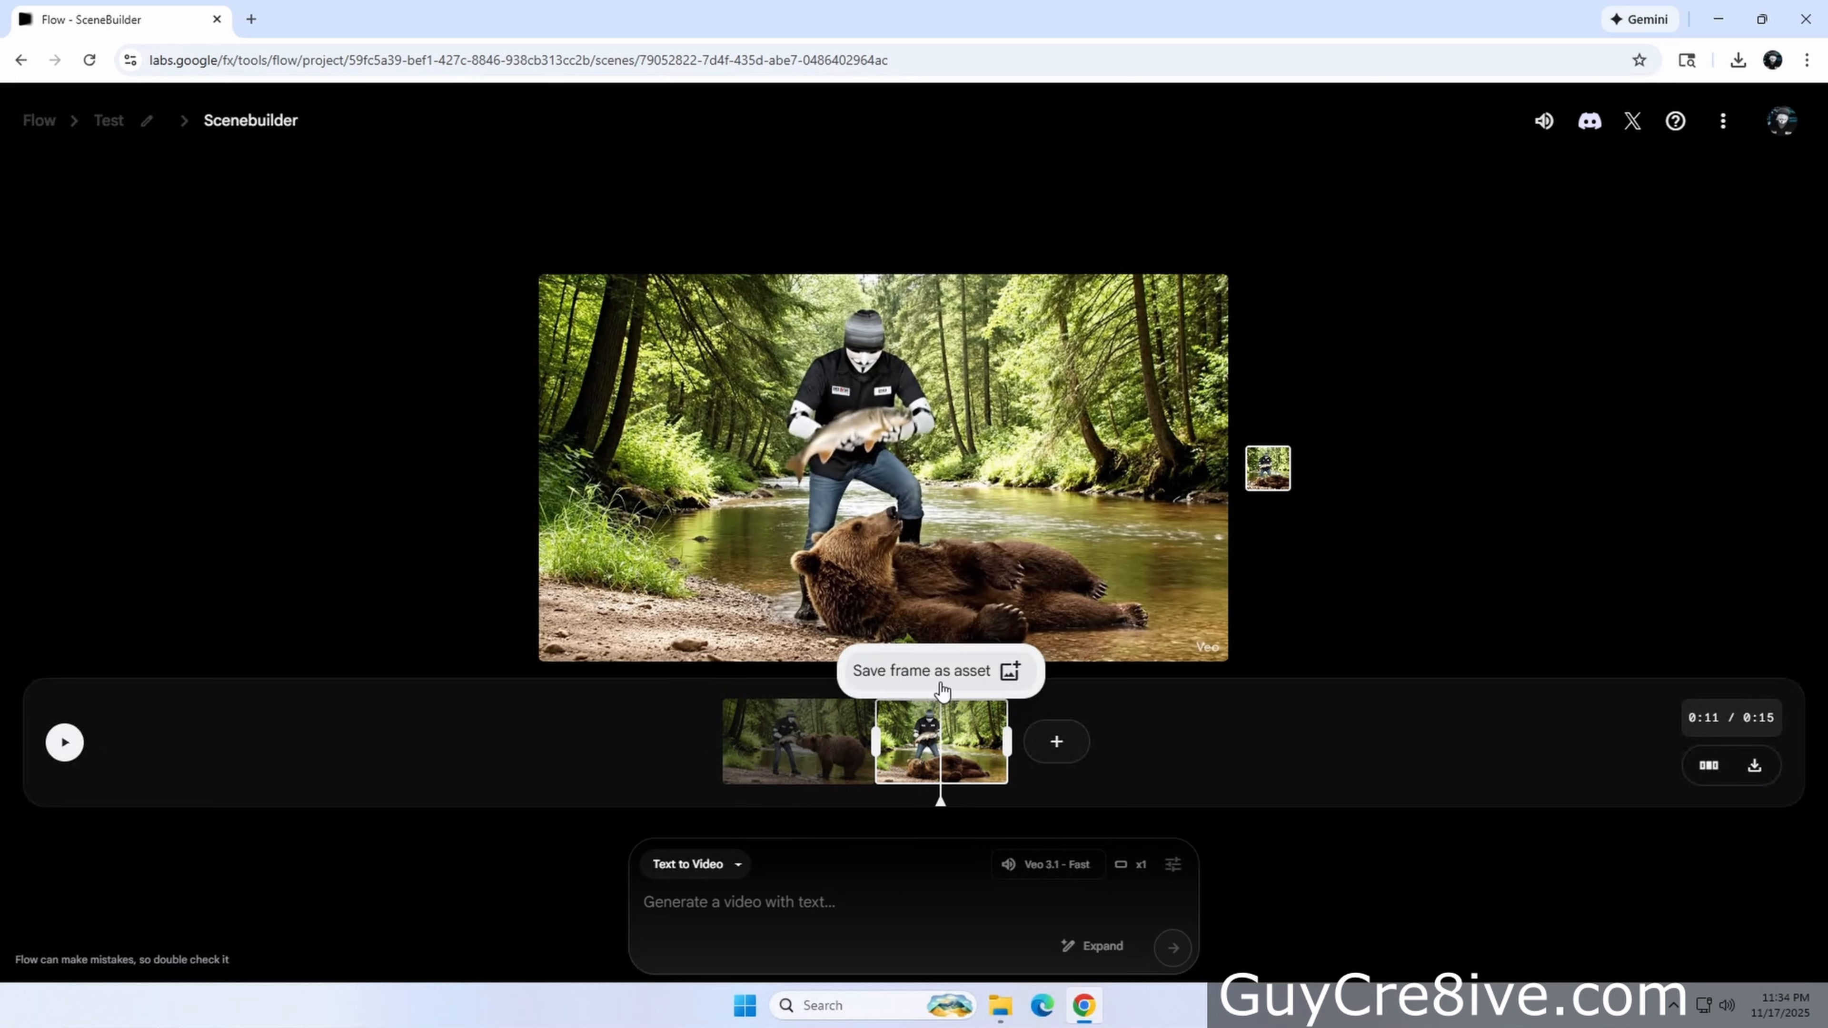
mouse_move(941, 680)
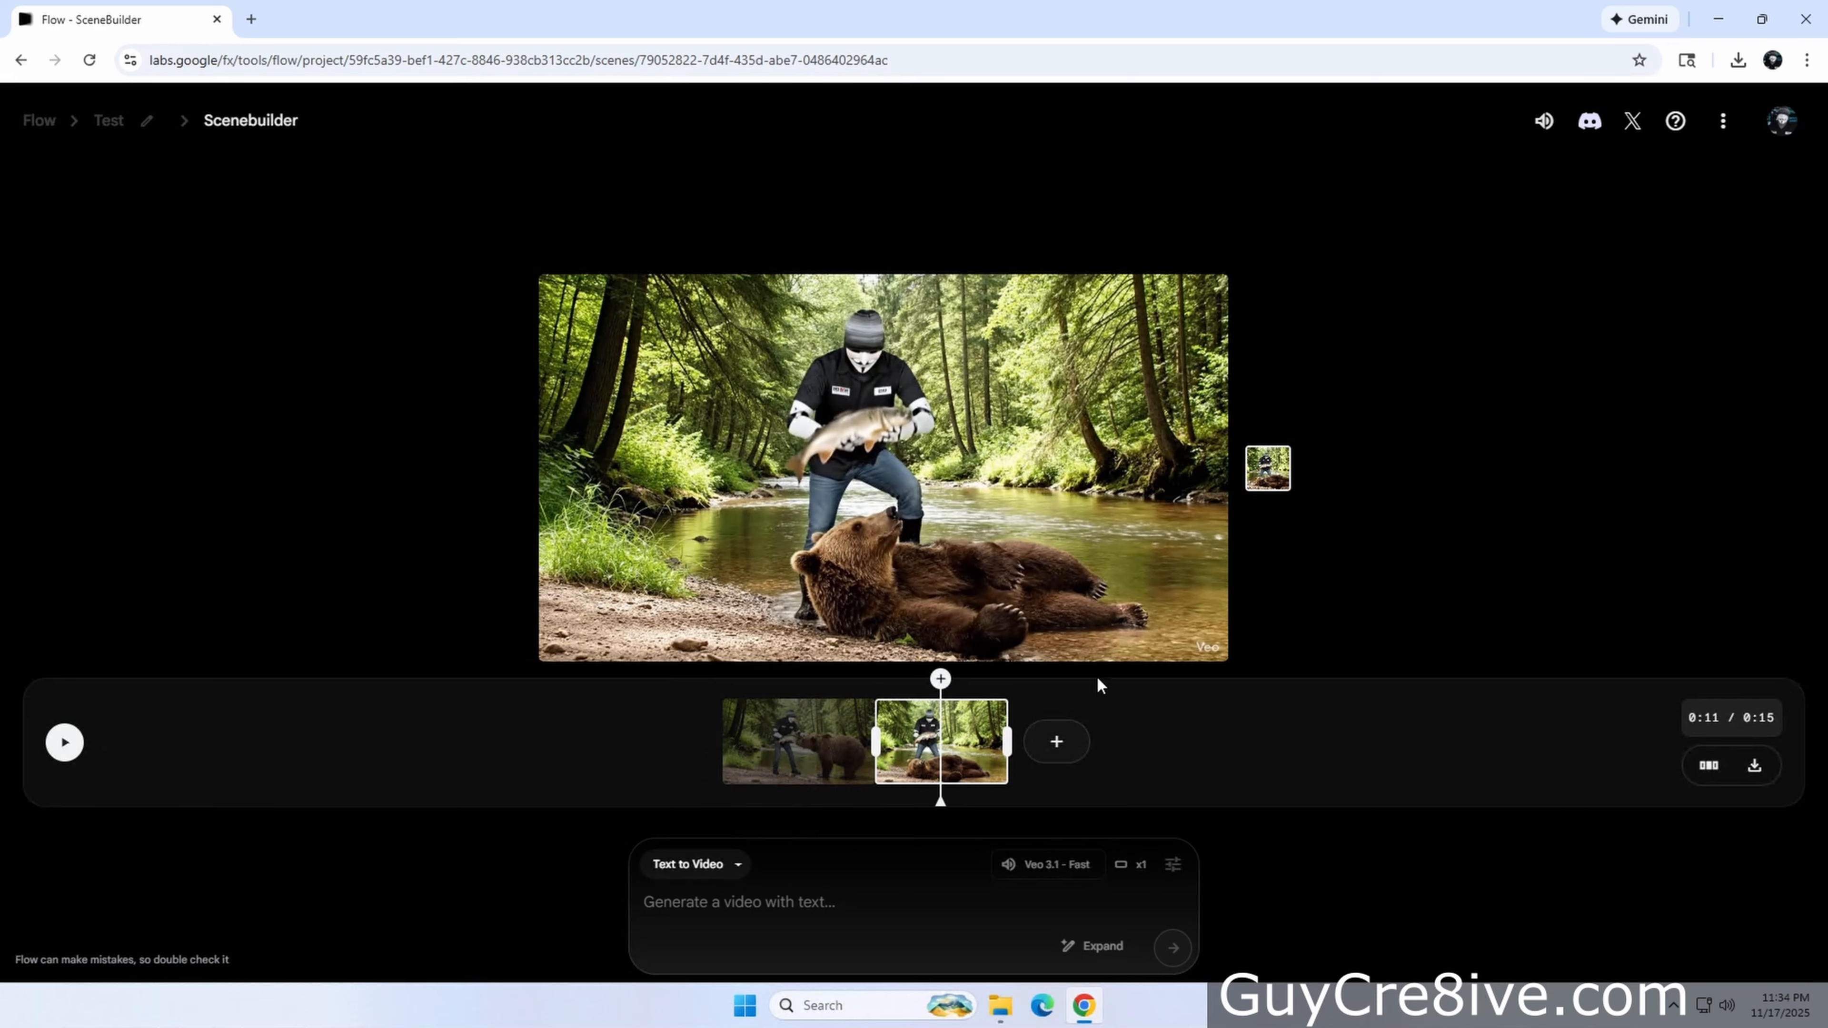
left_click(65, 742)
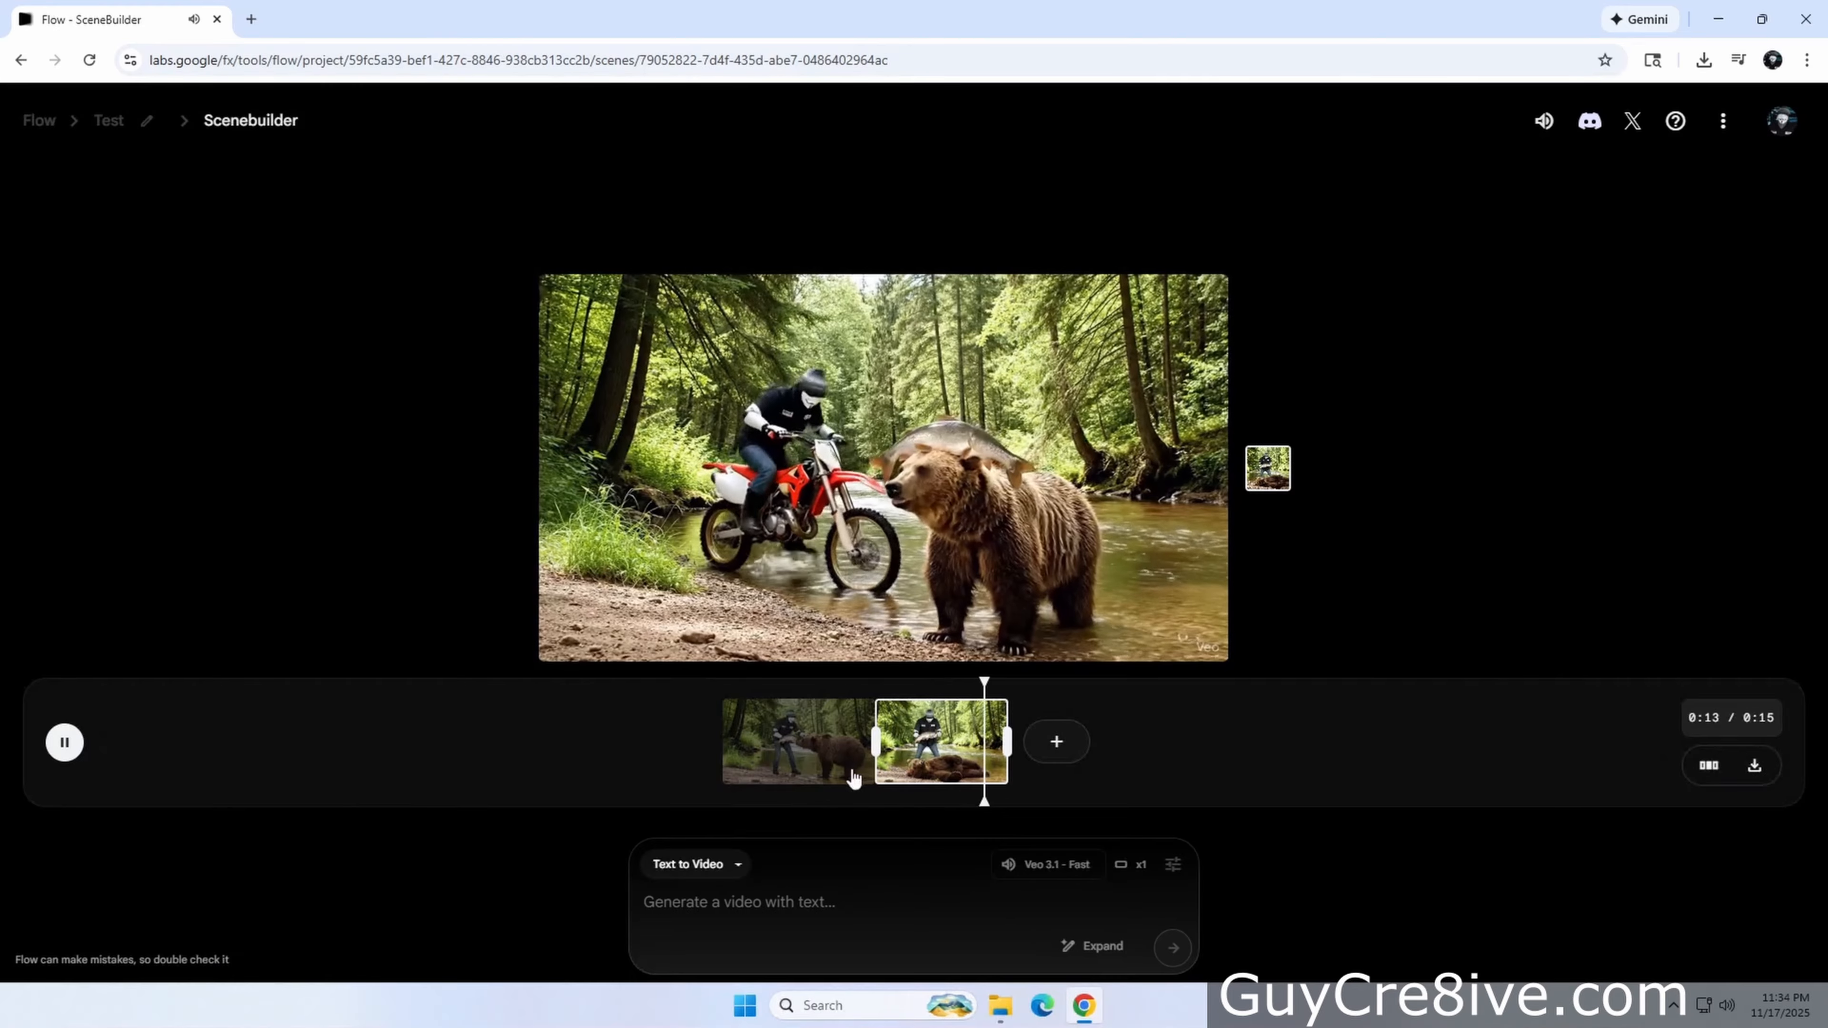
left_click(743, 763)
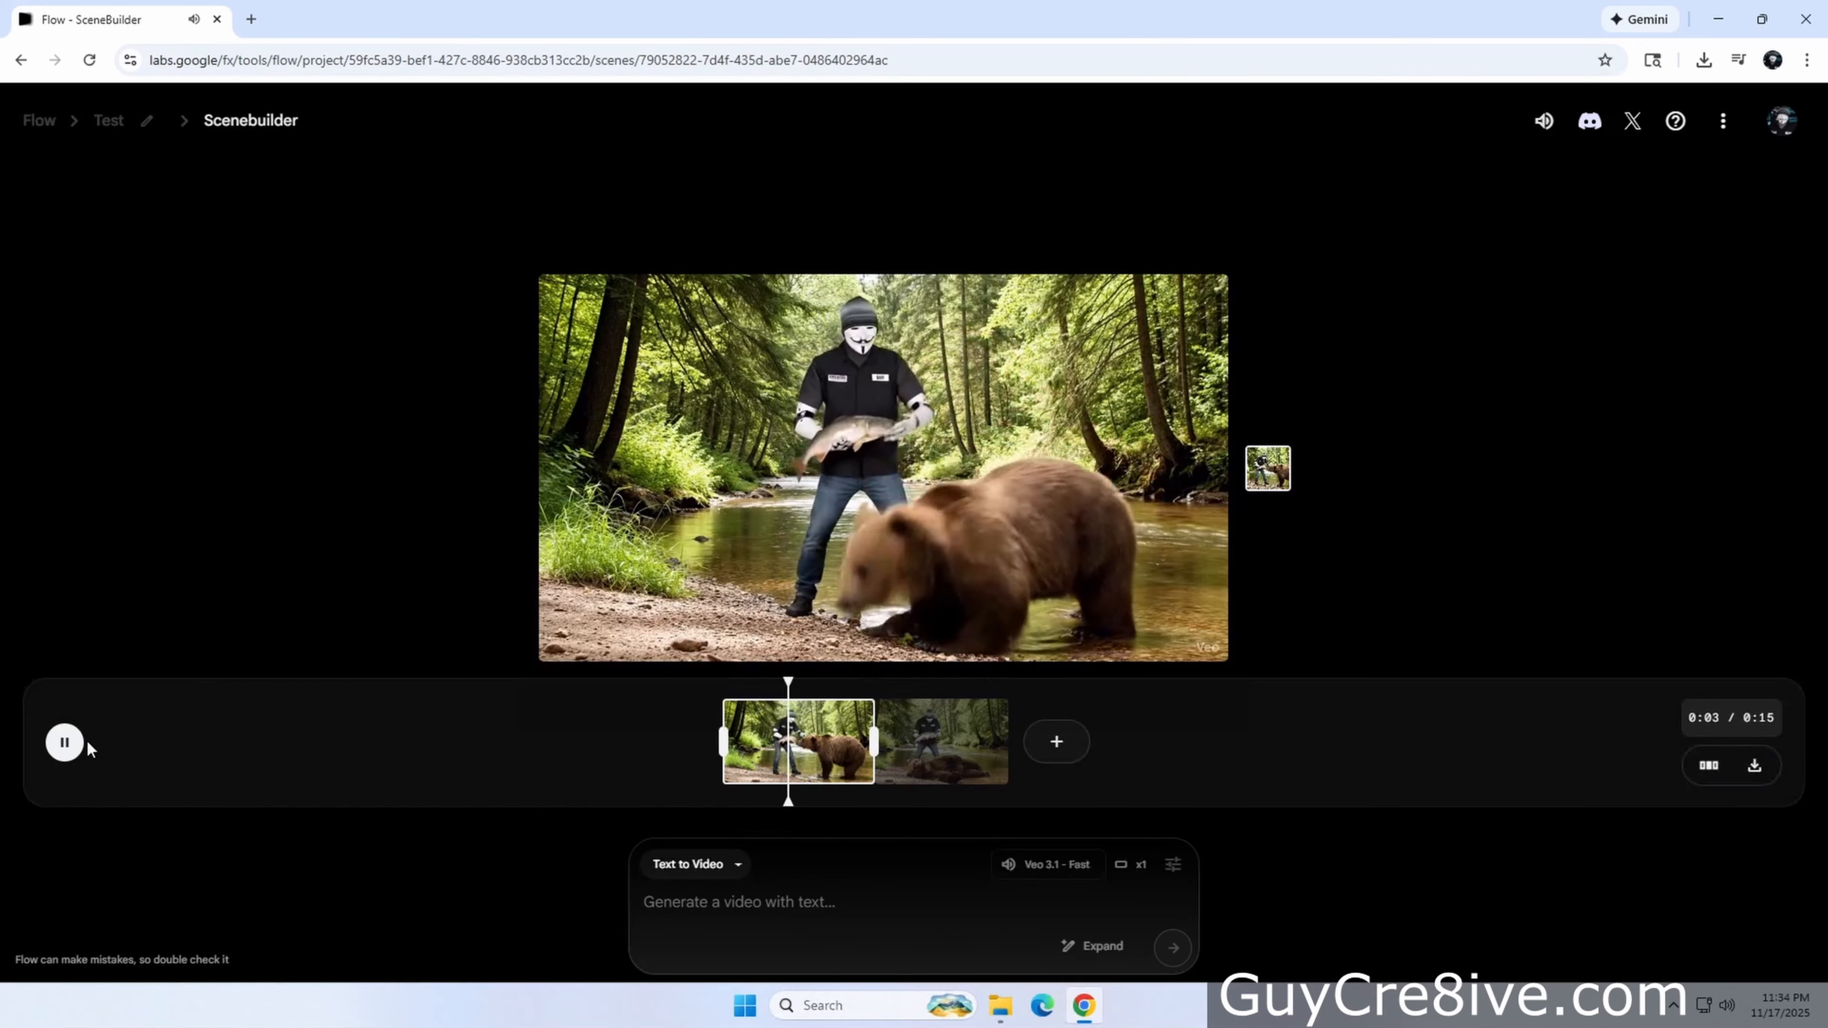
left_click(65, 742)
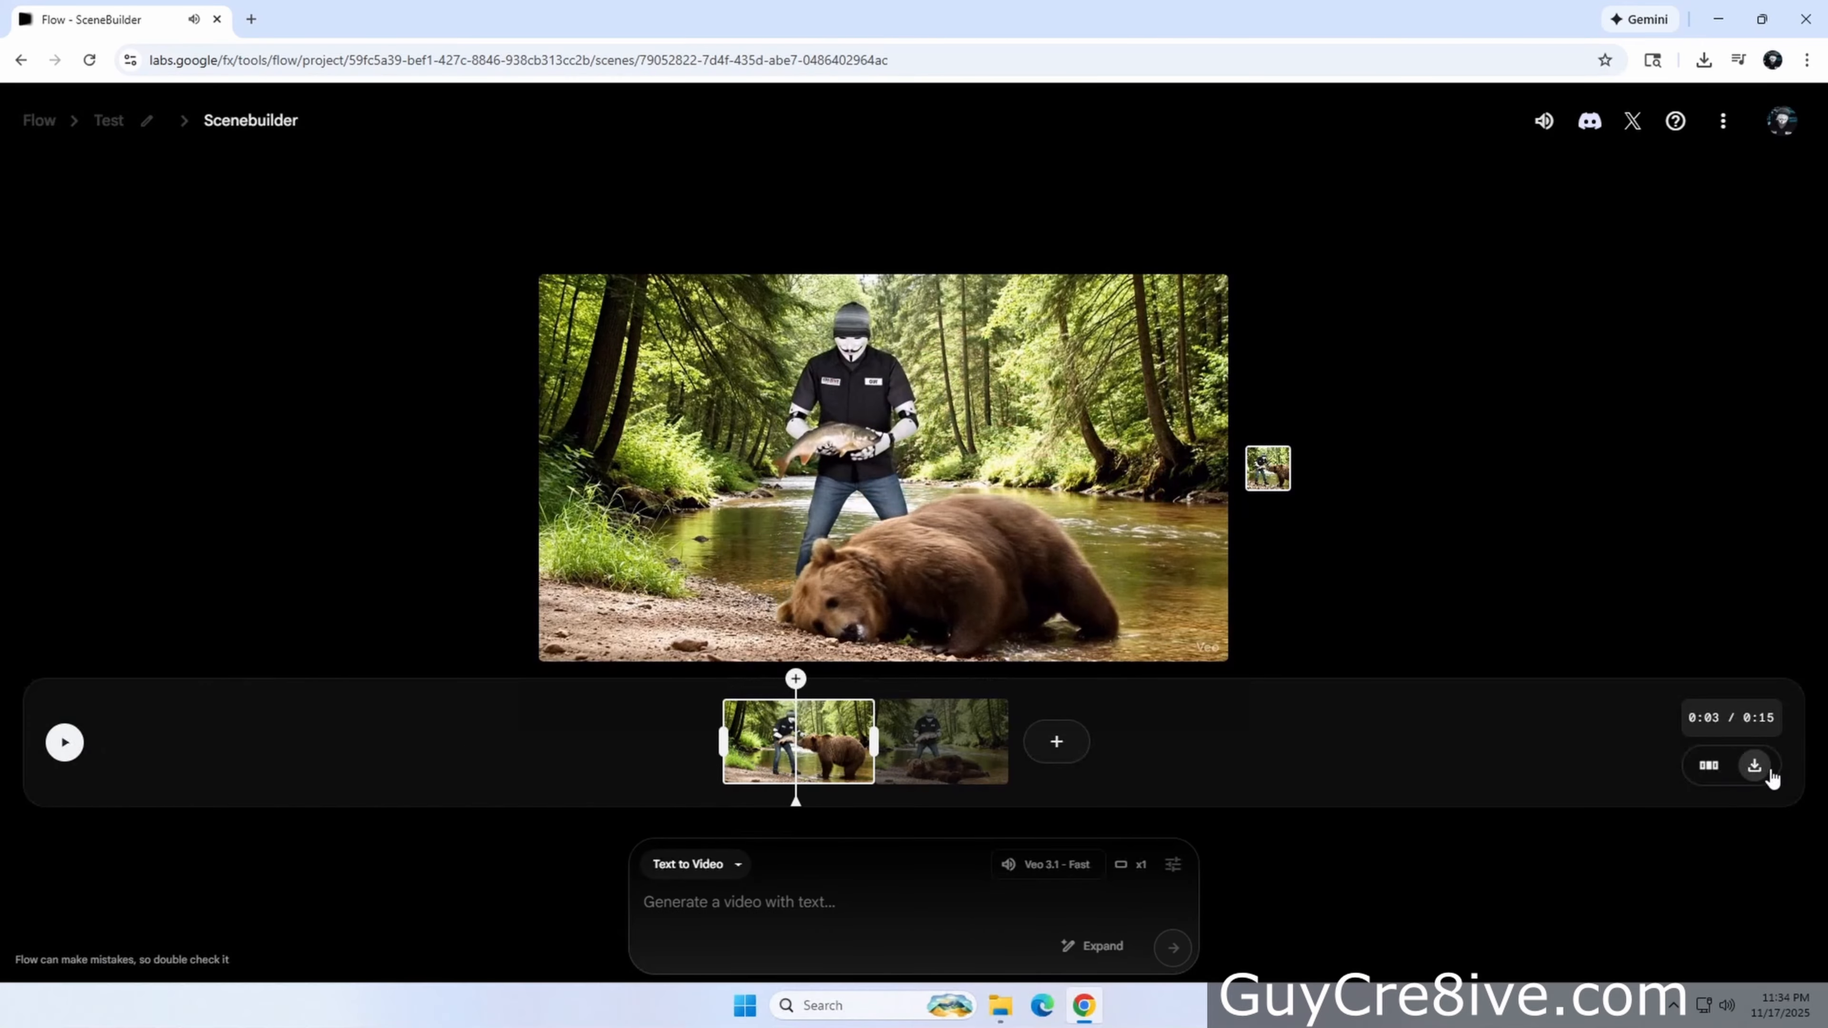
Download the combined scene video and open the Downloads folder
left_click(1756, 768)
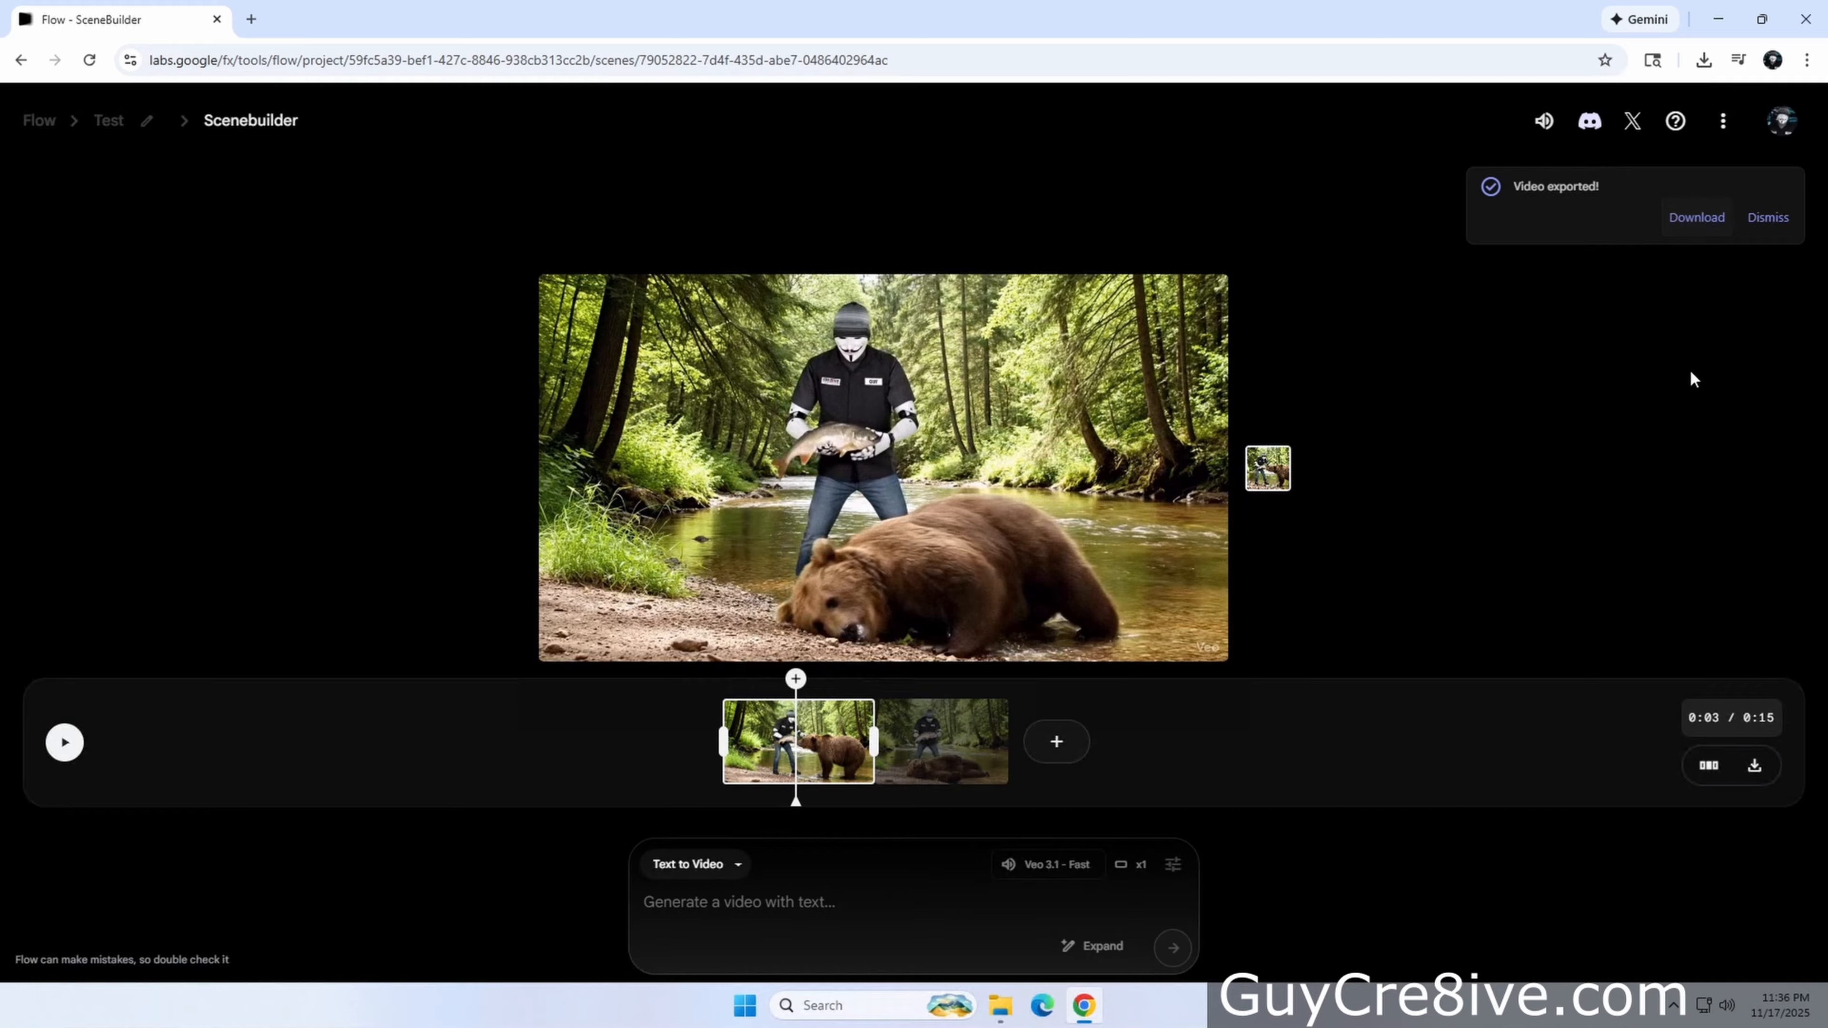
left_click(1770, 218)
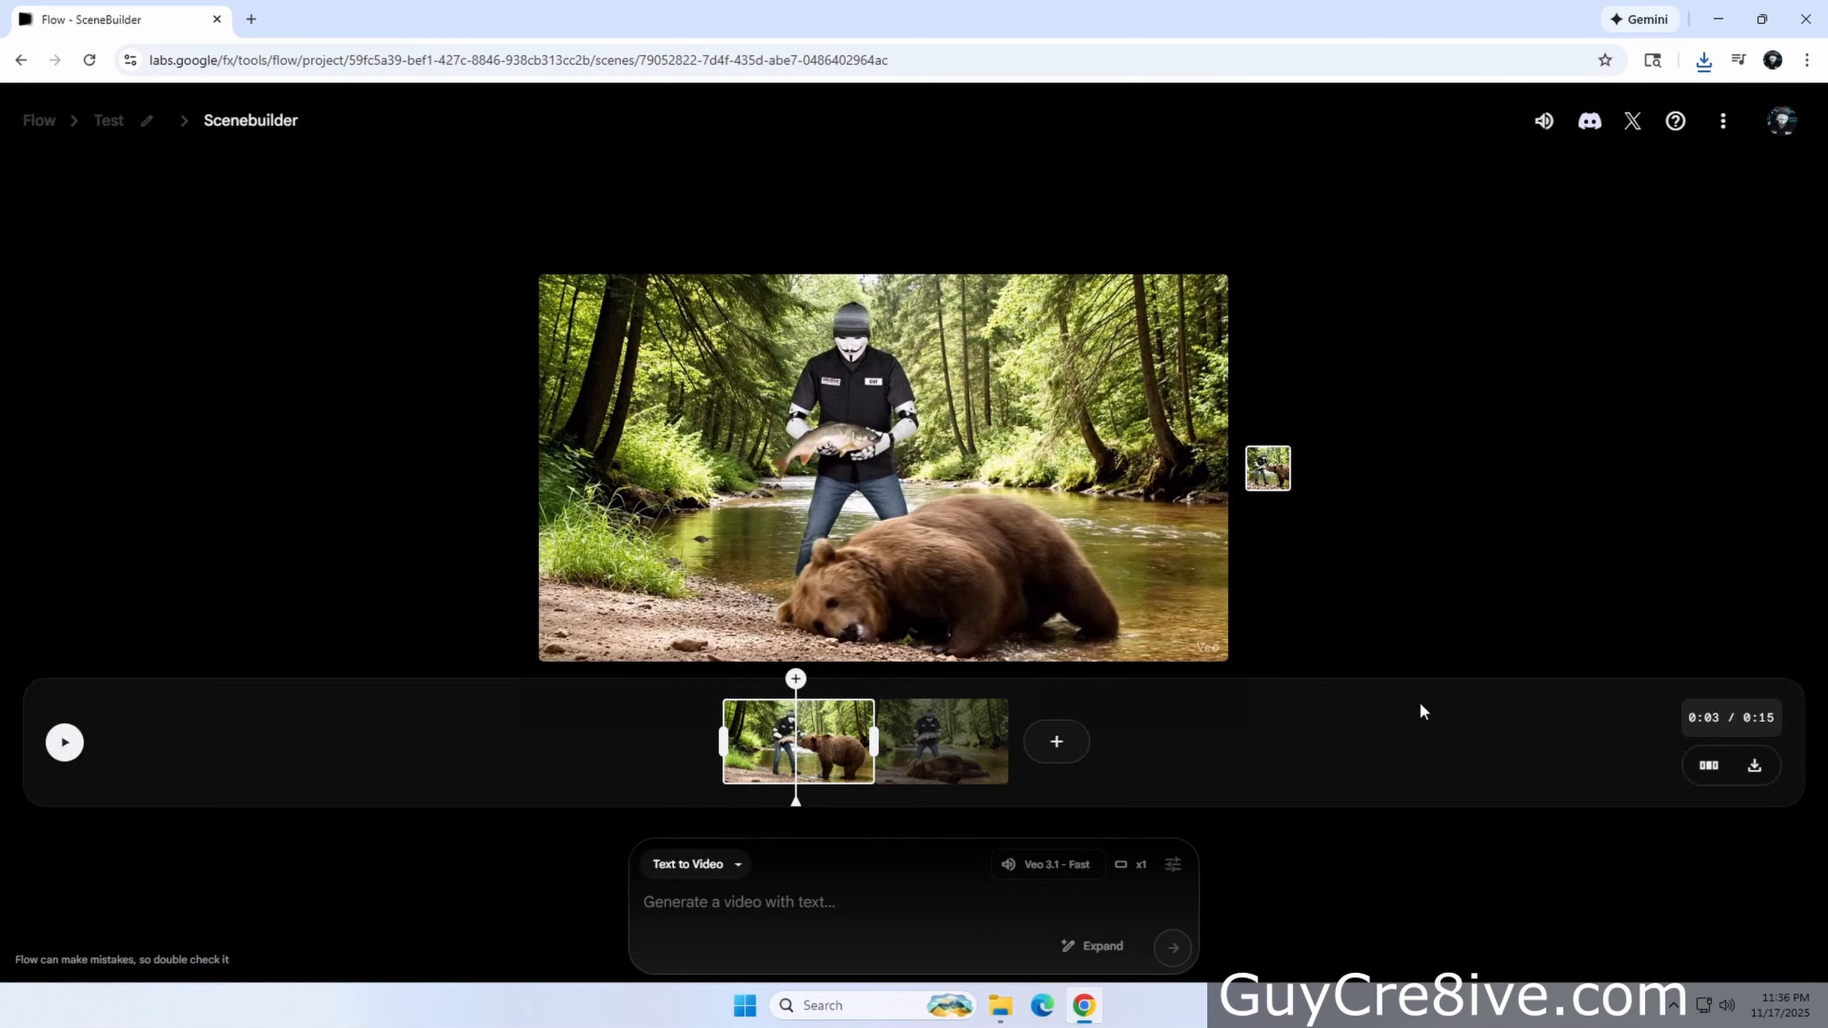
left_click(997, 1006)
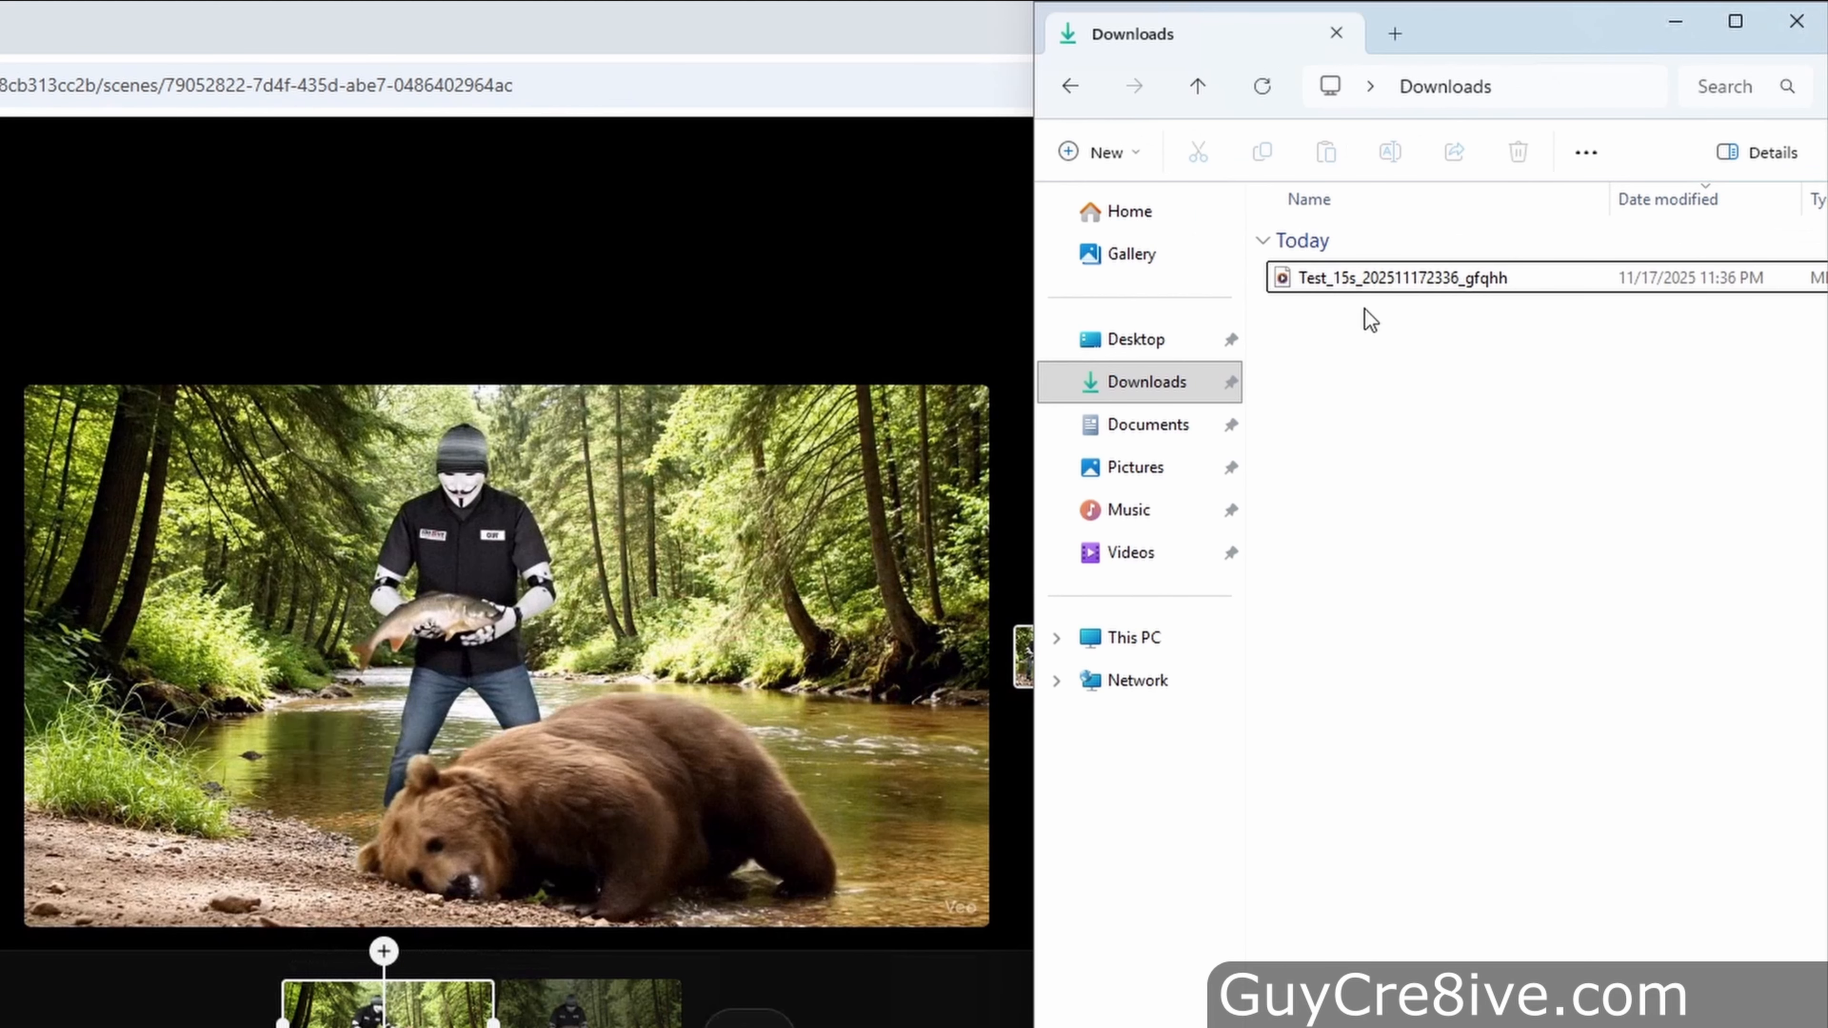
Examine the downloaded video's file properties and details
left_click(1488, 196)
right_click(1355, 274)
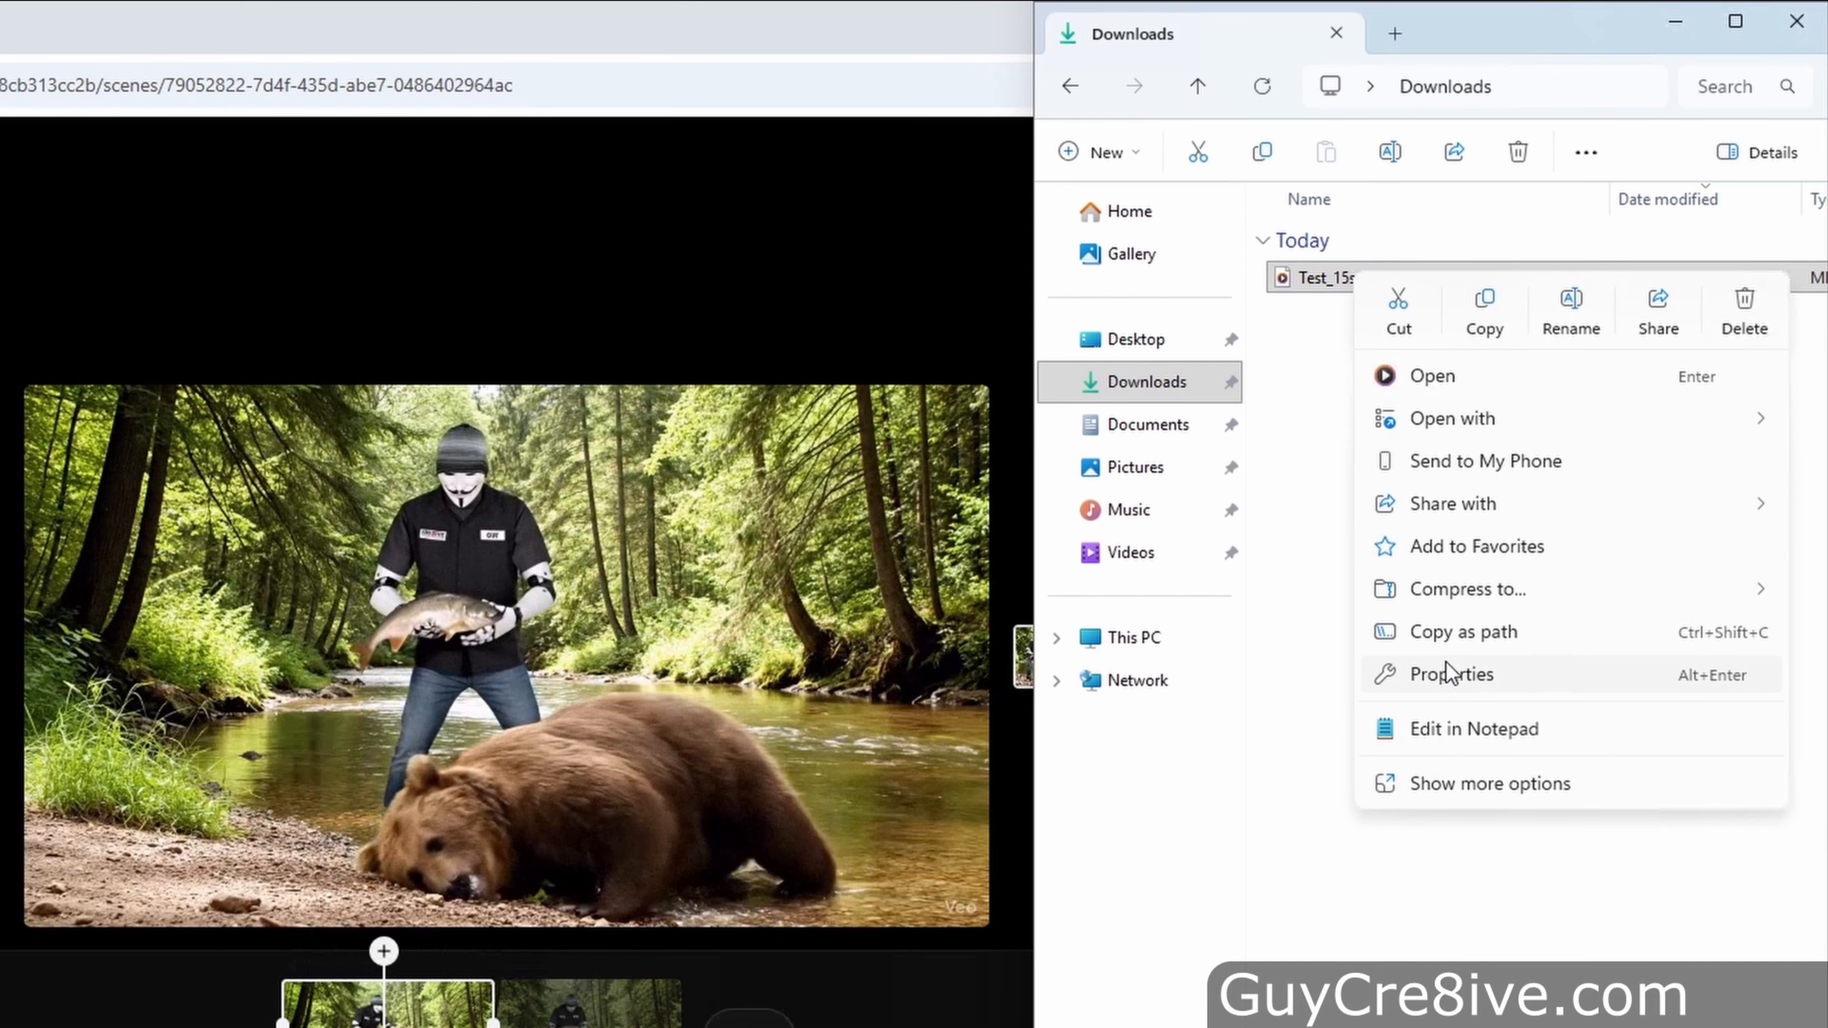
left_click(1452, 675)
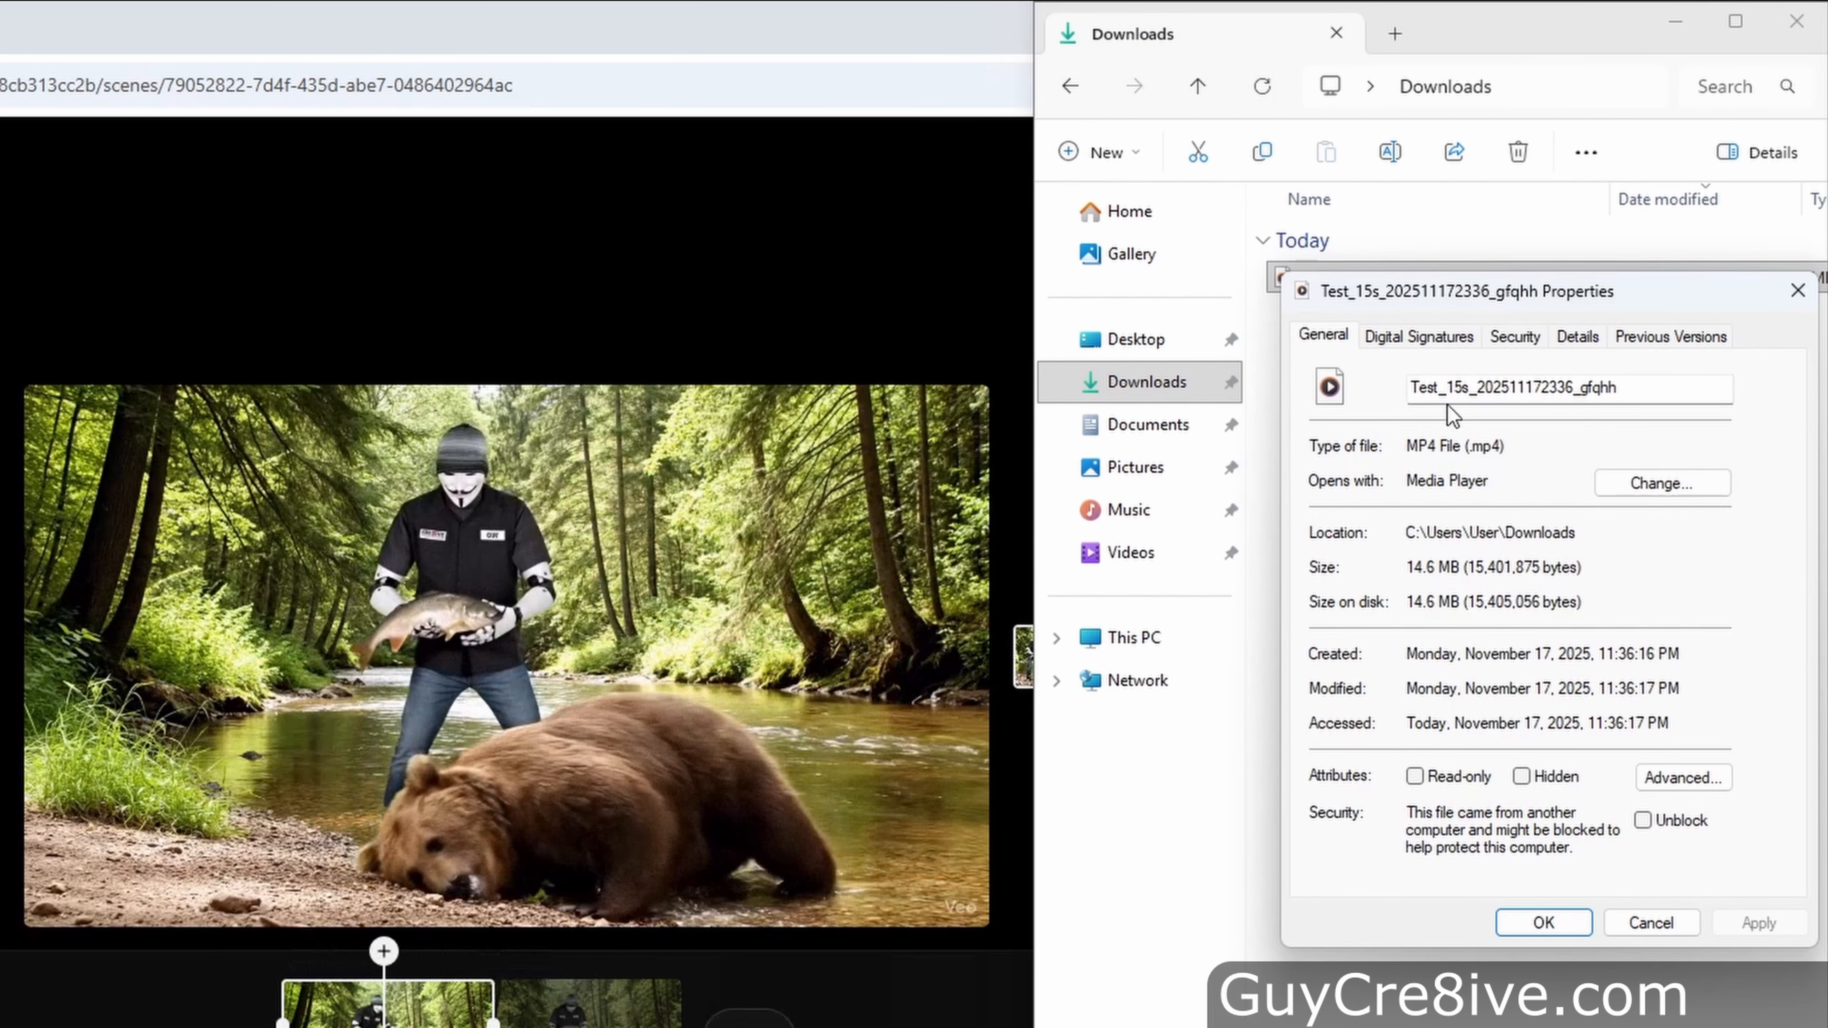
left_click(1579, 338)
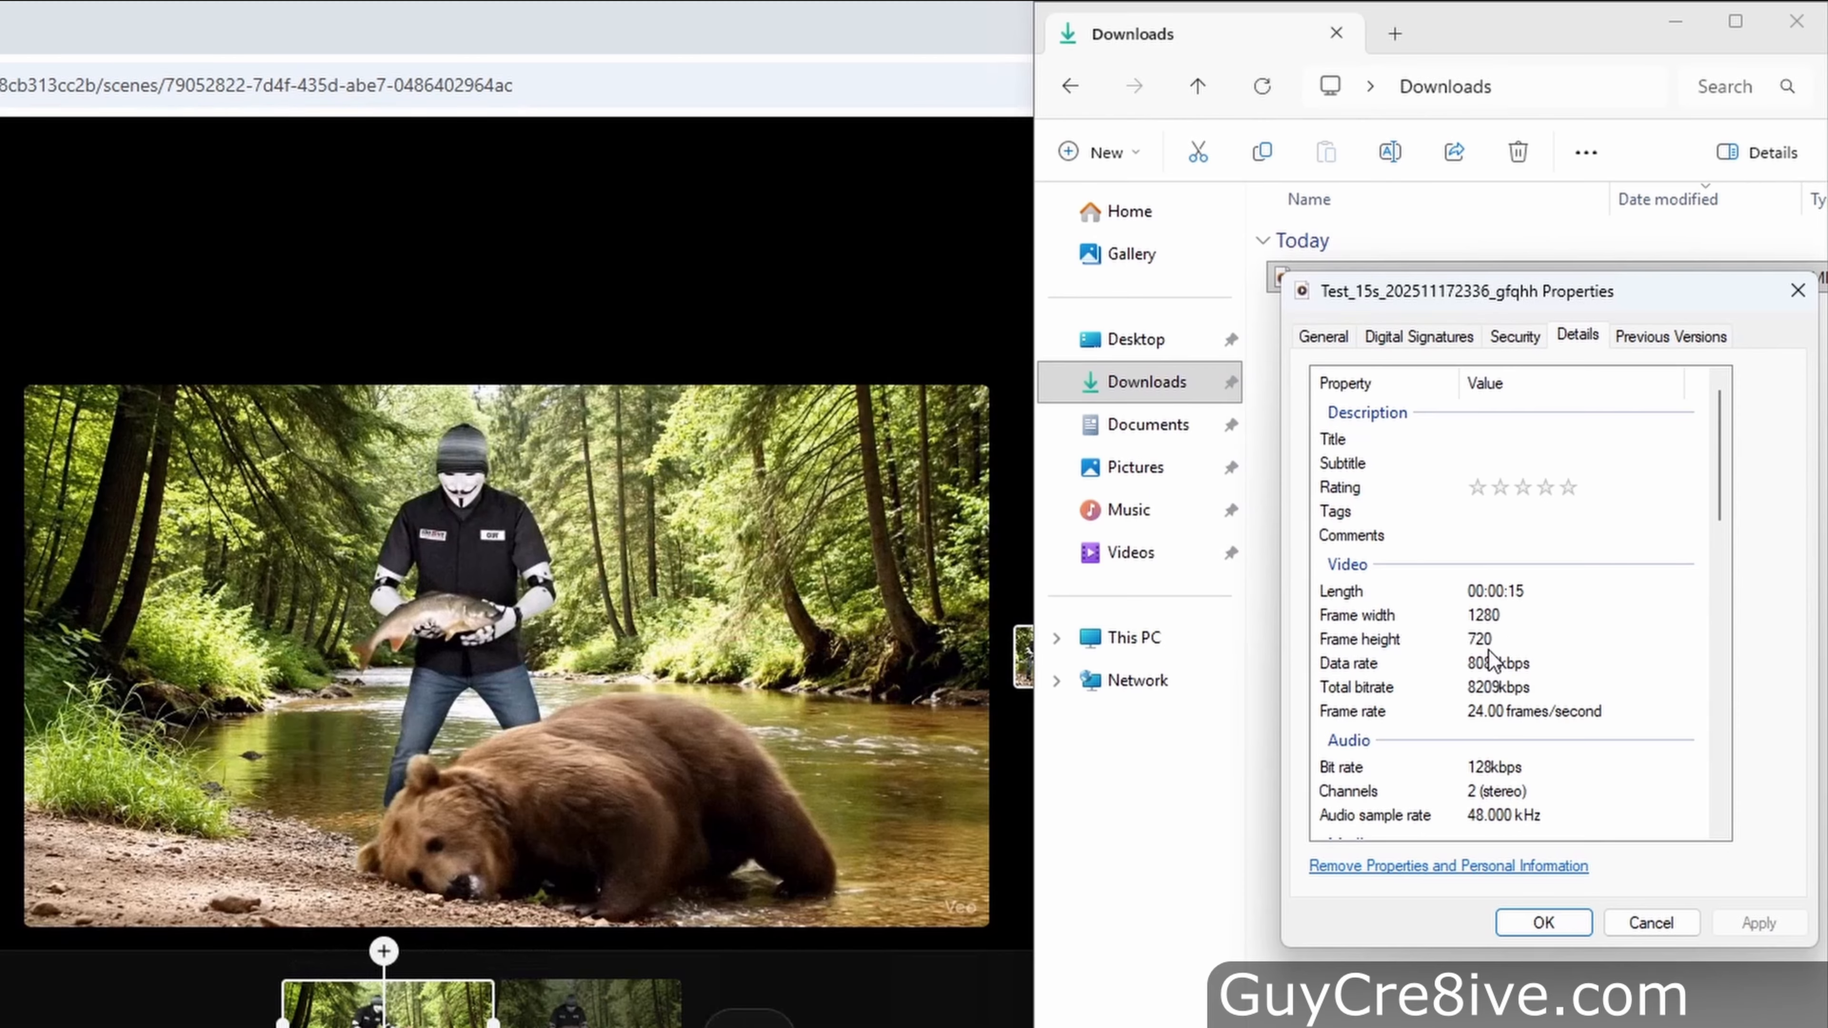
left_click(1524, 923)
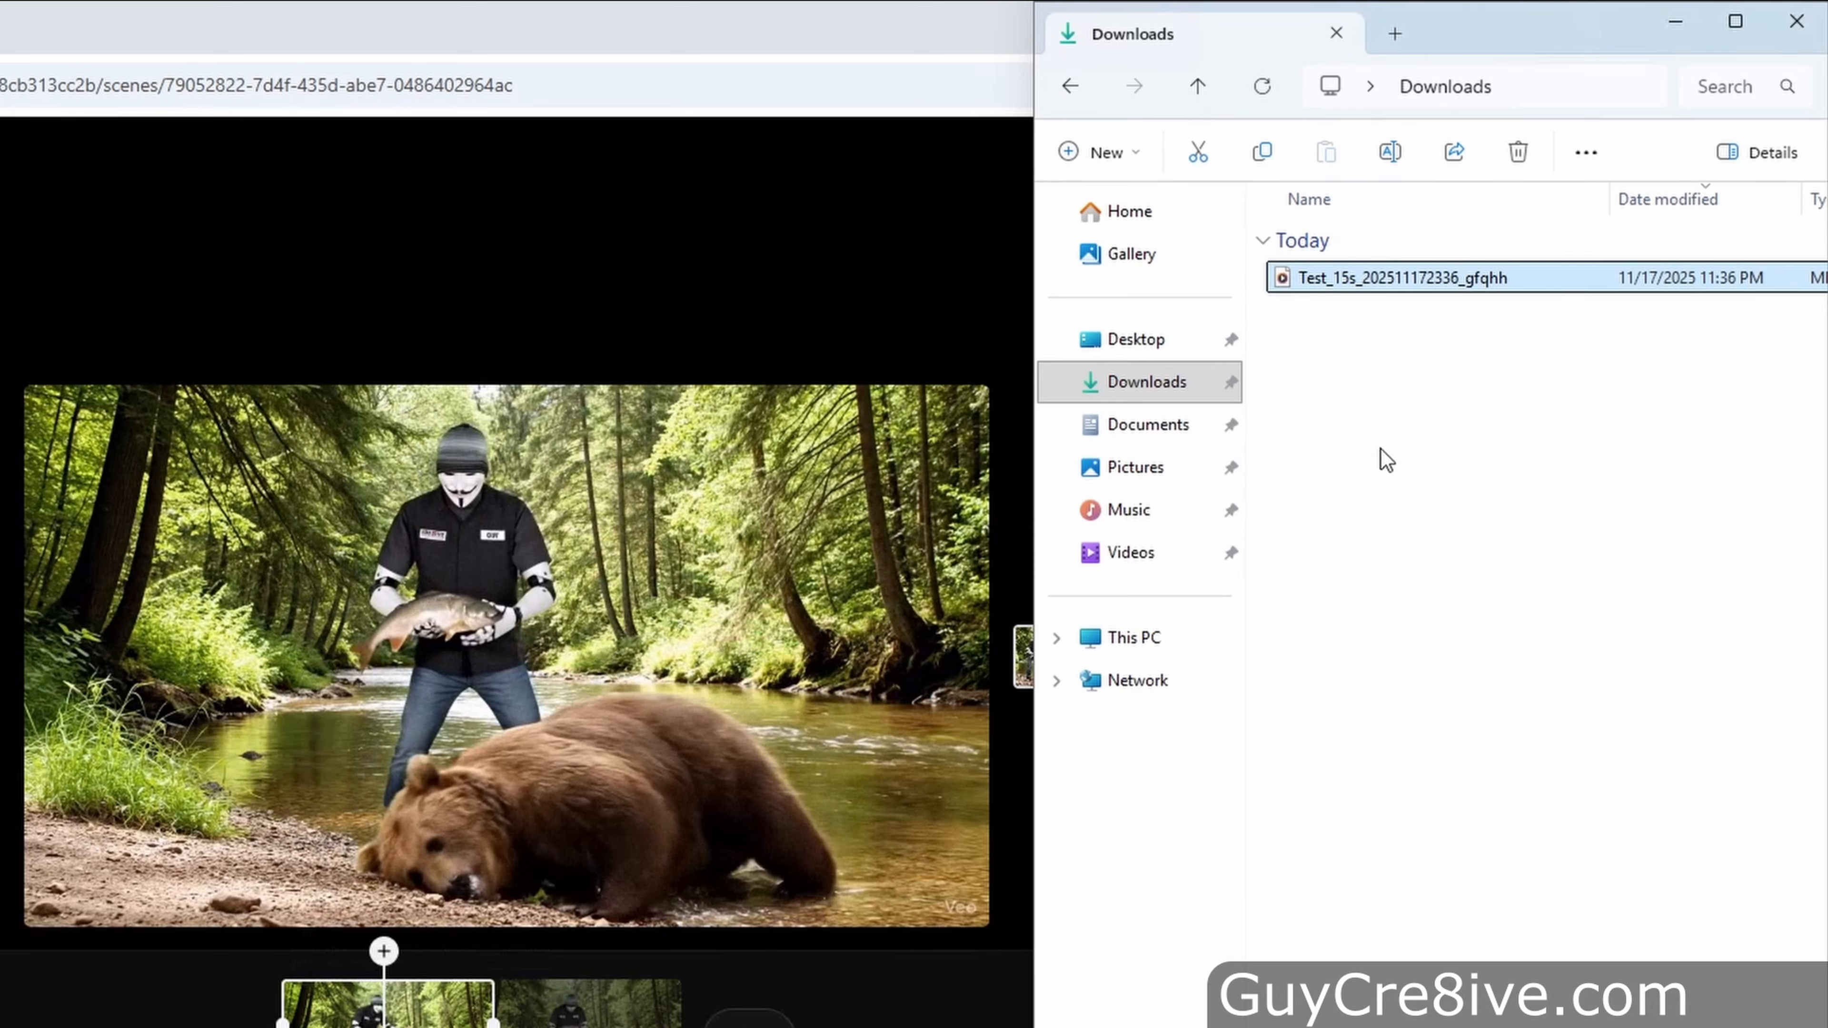
Play the downloaded video in Media Player, scrubbing through it, and close the player
double_click(1330, 284)
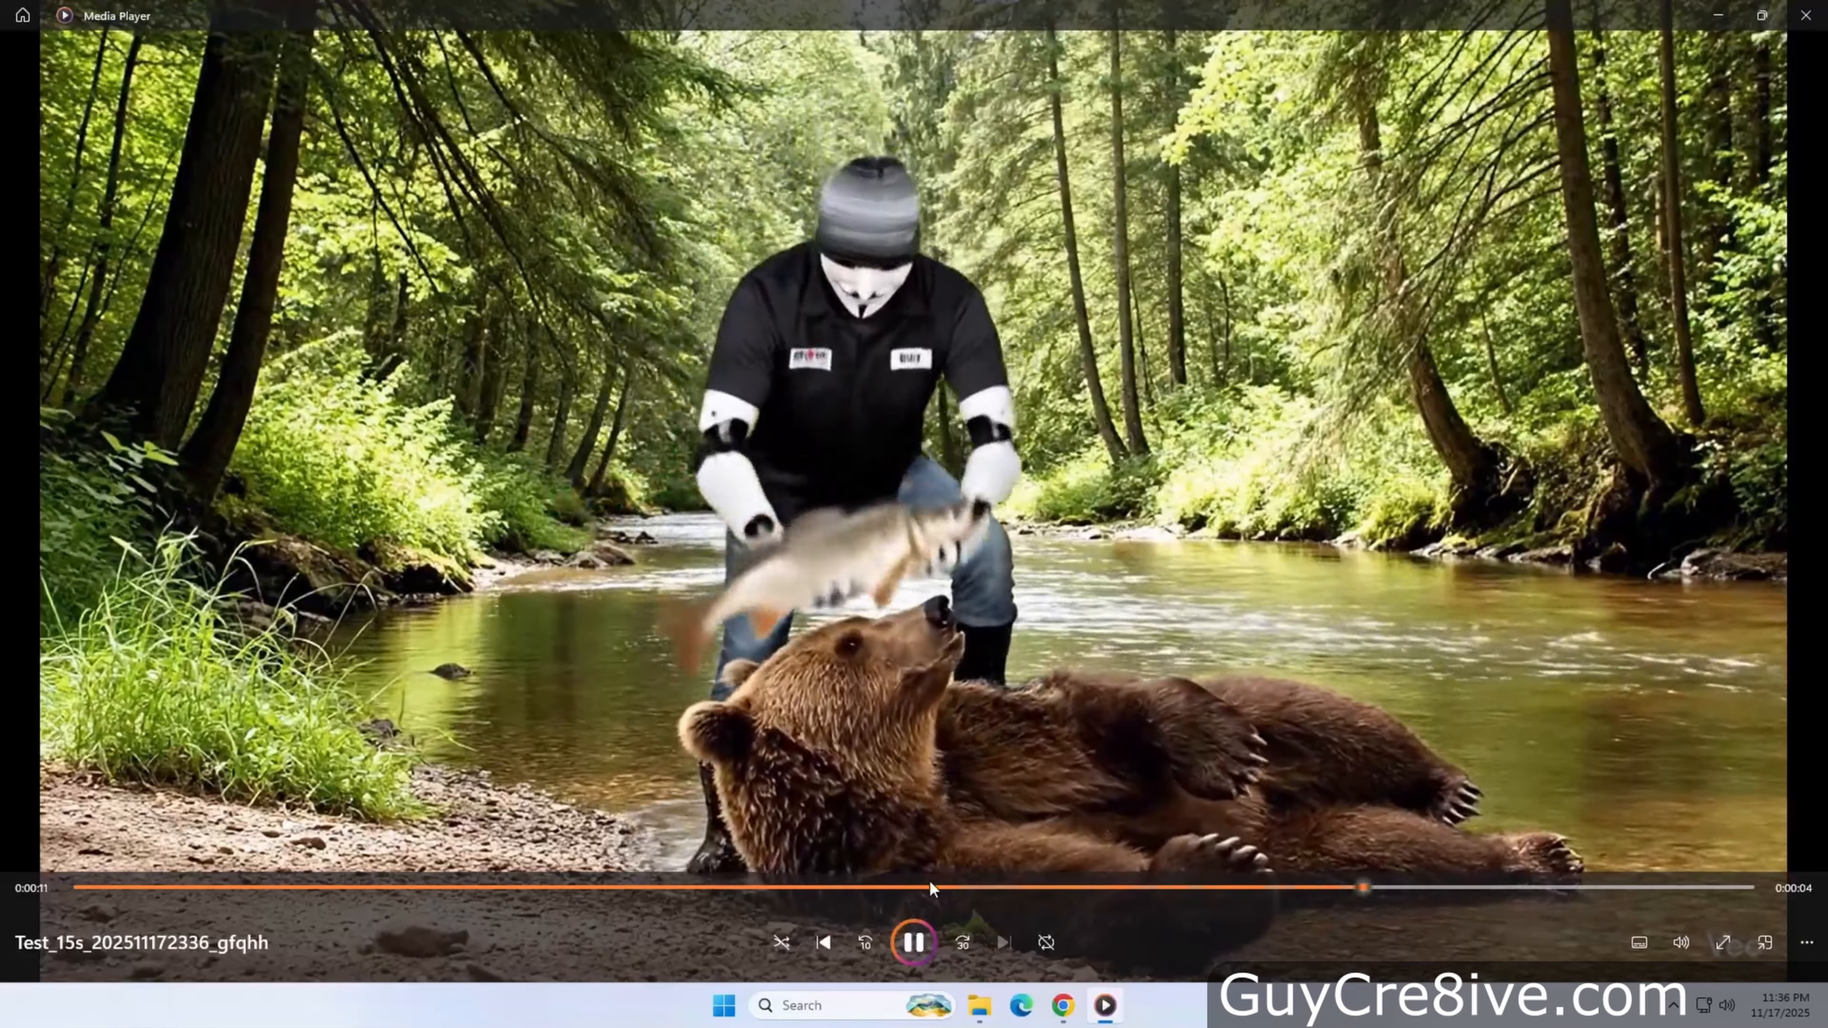
left_click(925, 888)
left_click_drag(926, 887, 865, 886)
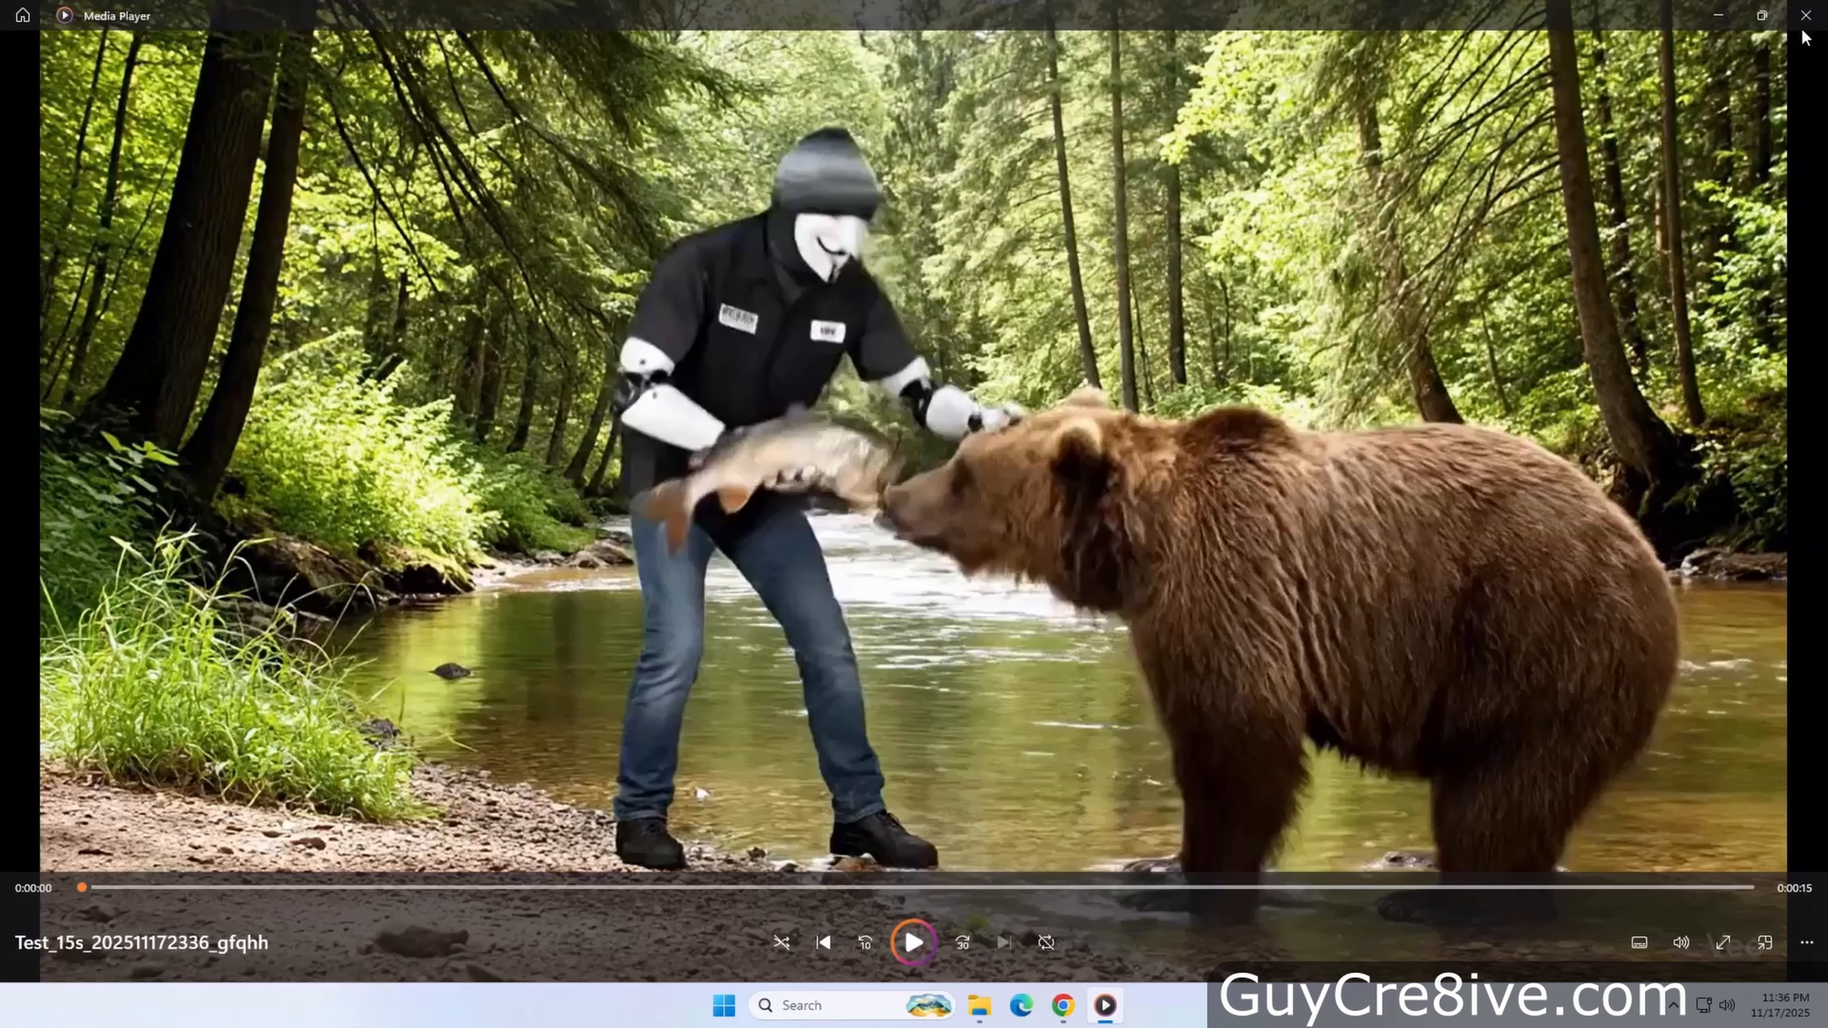
left_click(1805, 14)
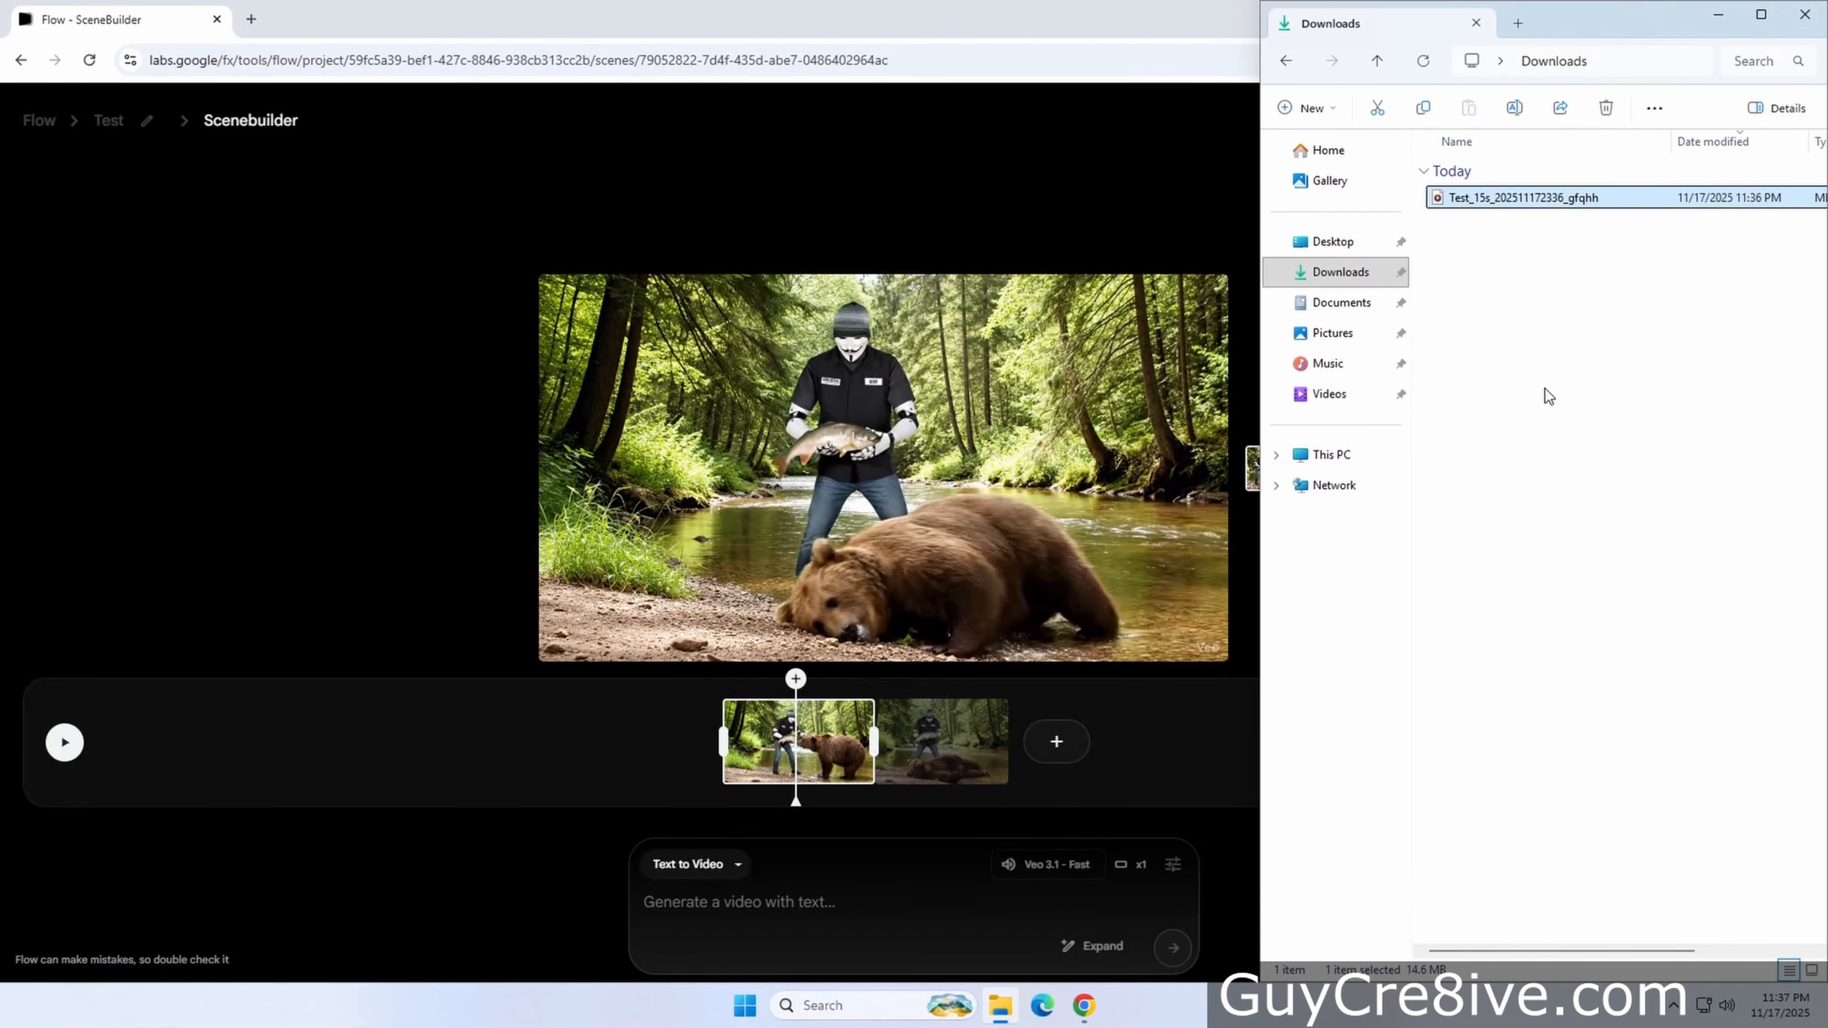
Delete the downloaded video file and return to the Test project
left_click_drag(1573, 309, 1480, 201)
key("Delete")
left_click(474, 145)
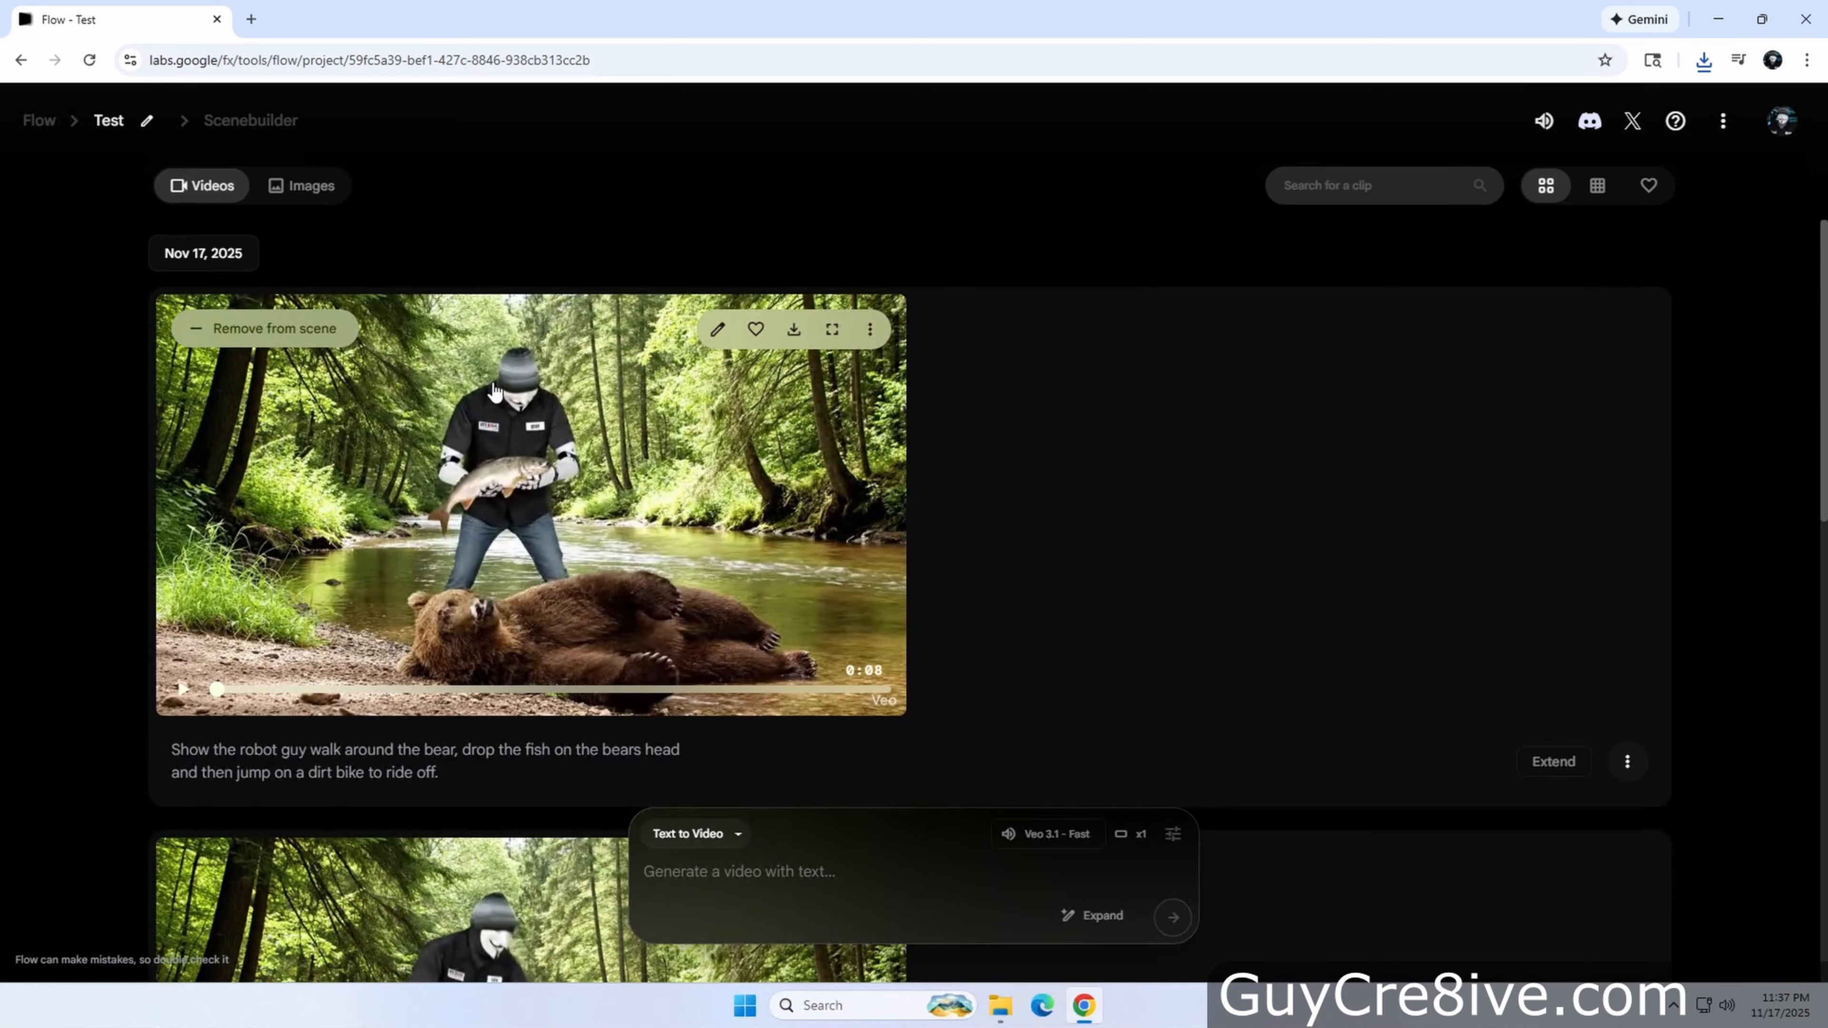
Delete the extension clip of Guy walking around the bear and riding off
scroll(542, 476, "down", 4)
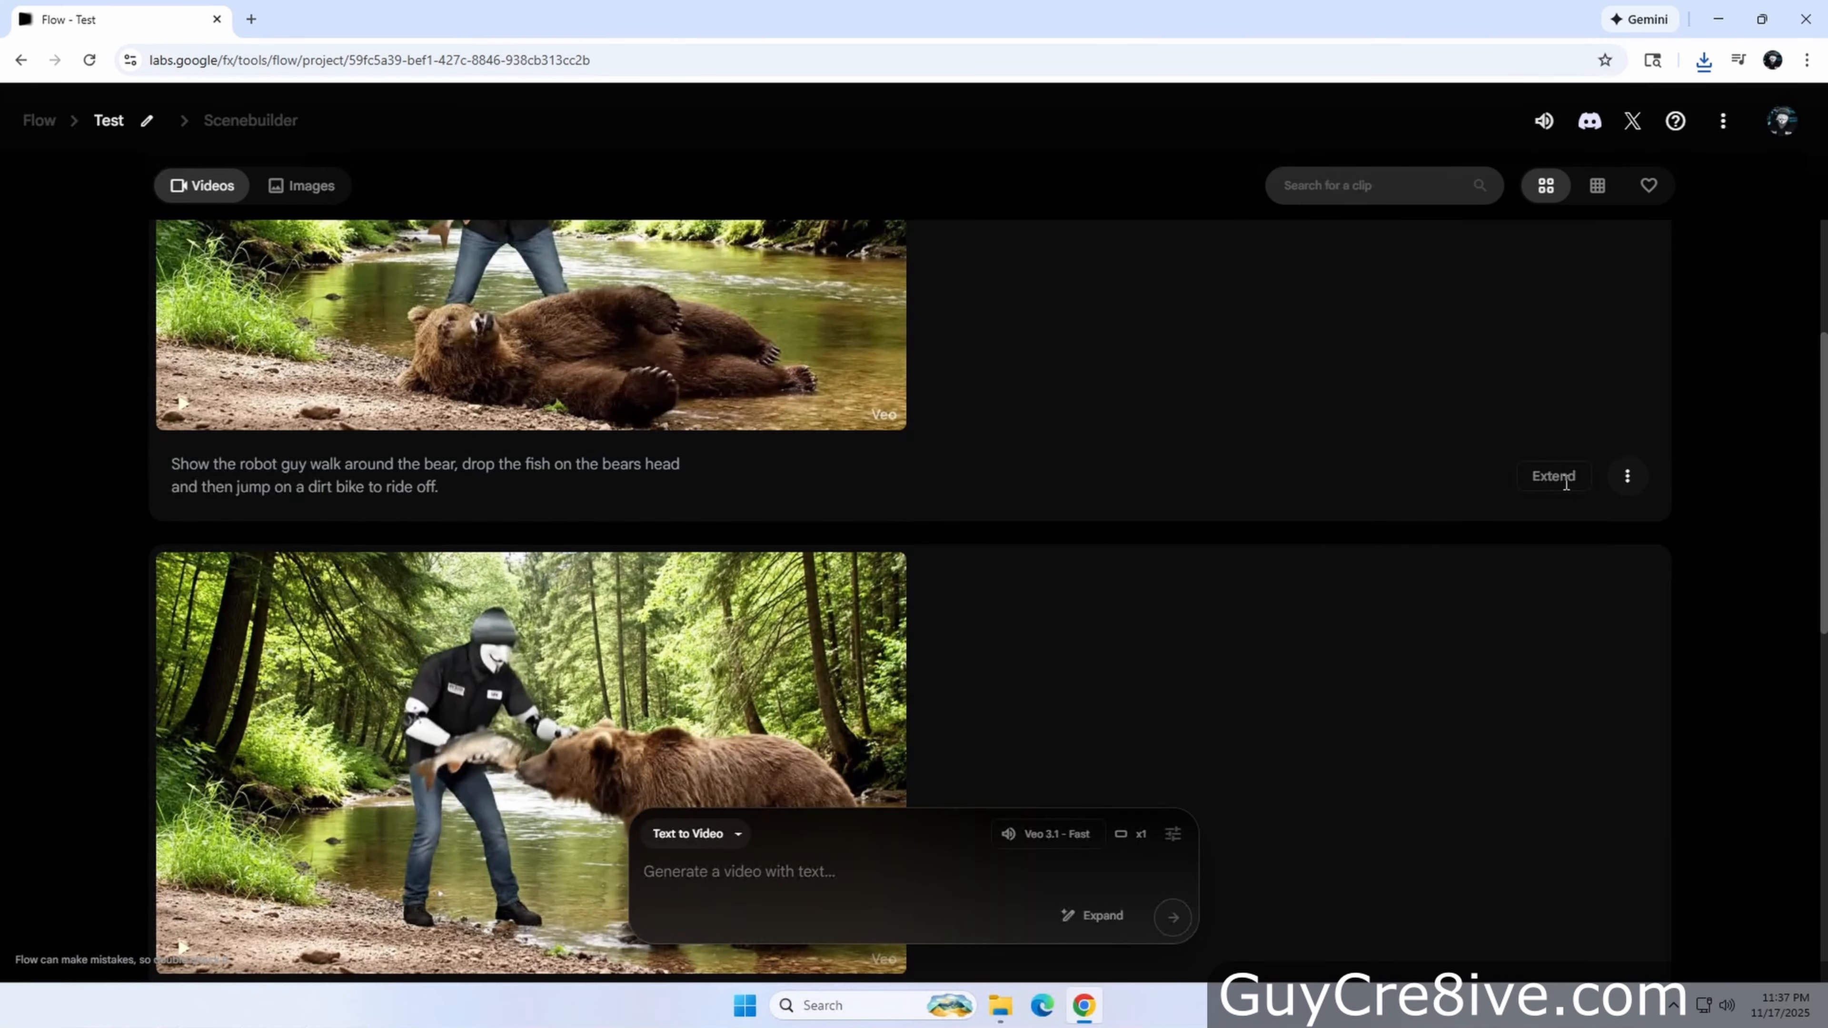
scroll(945, 580, "down", 4)
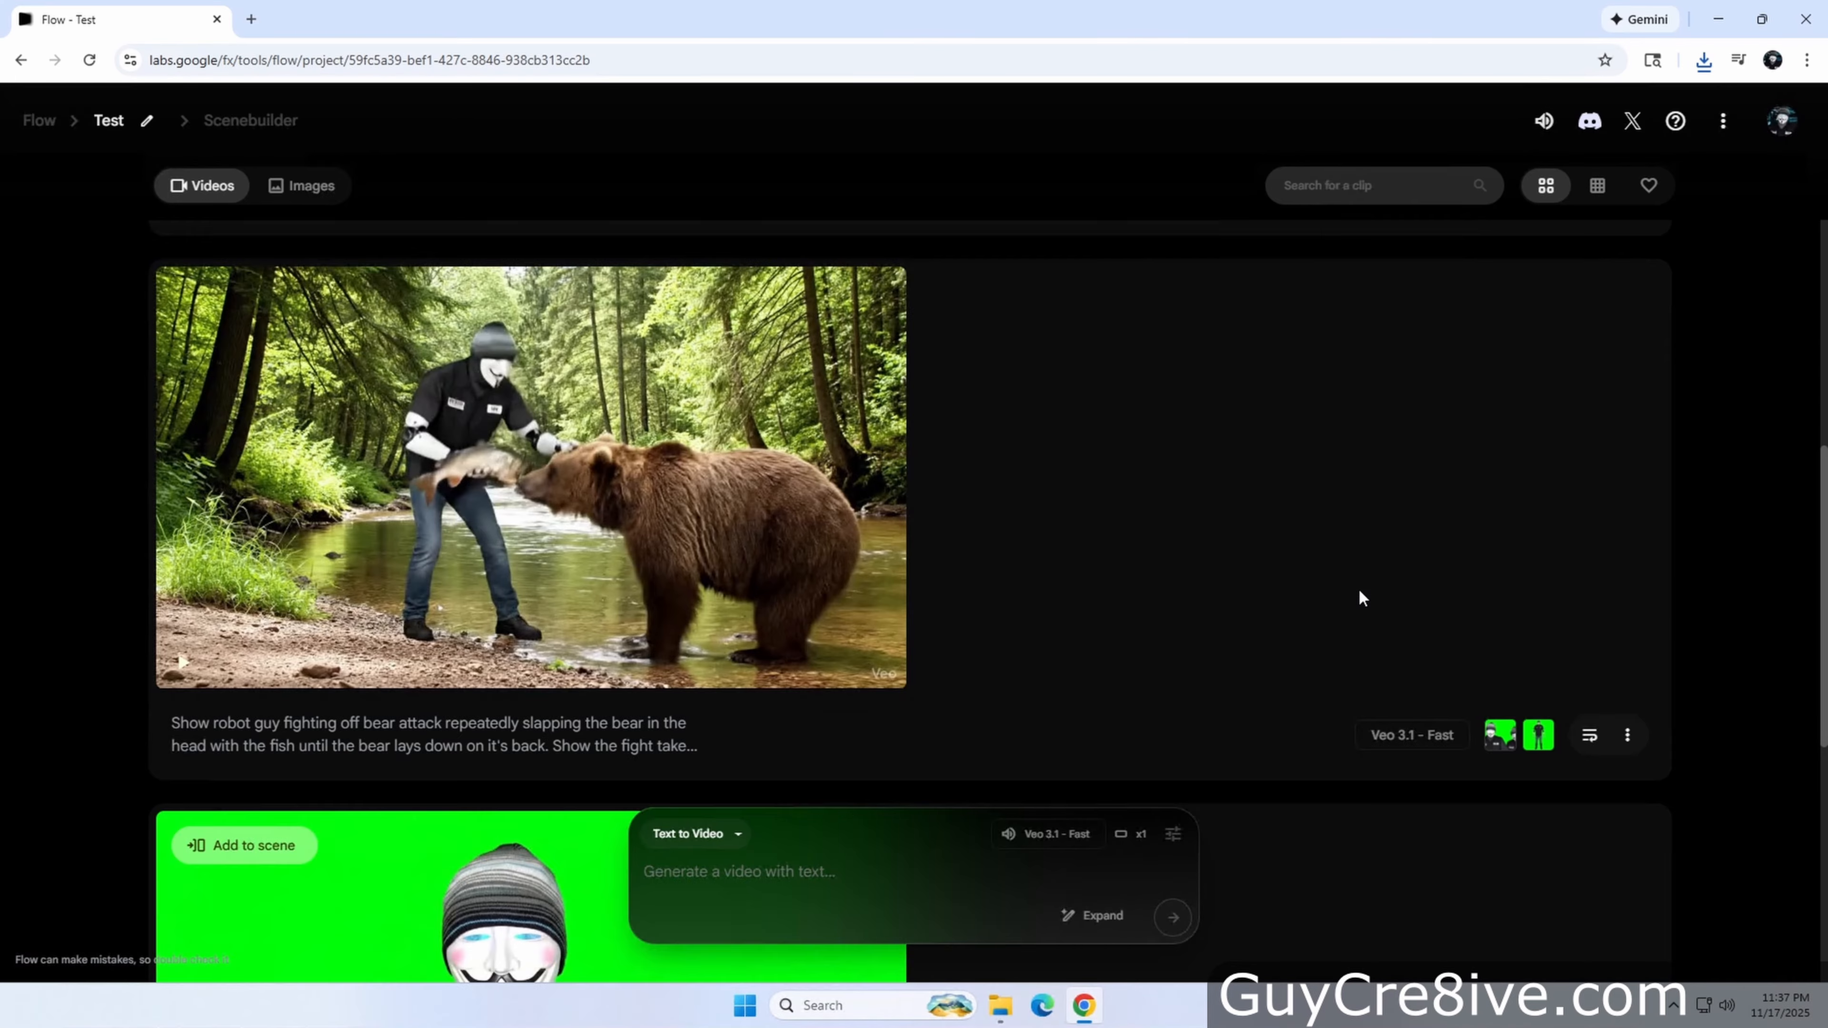
scroll(1360, 595, "up", 8)
left_click(1628, 761)
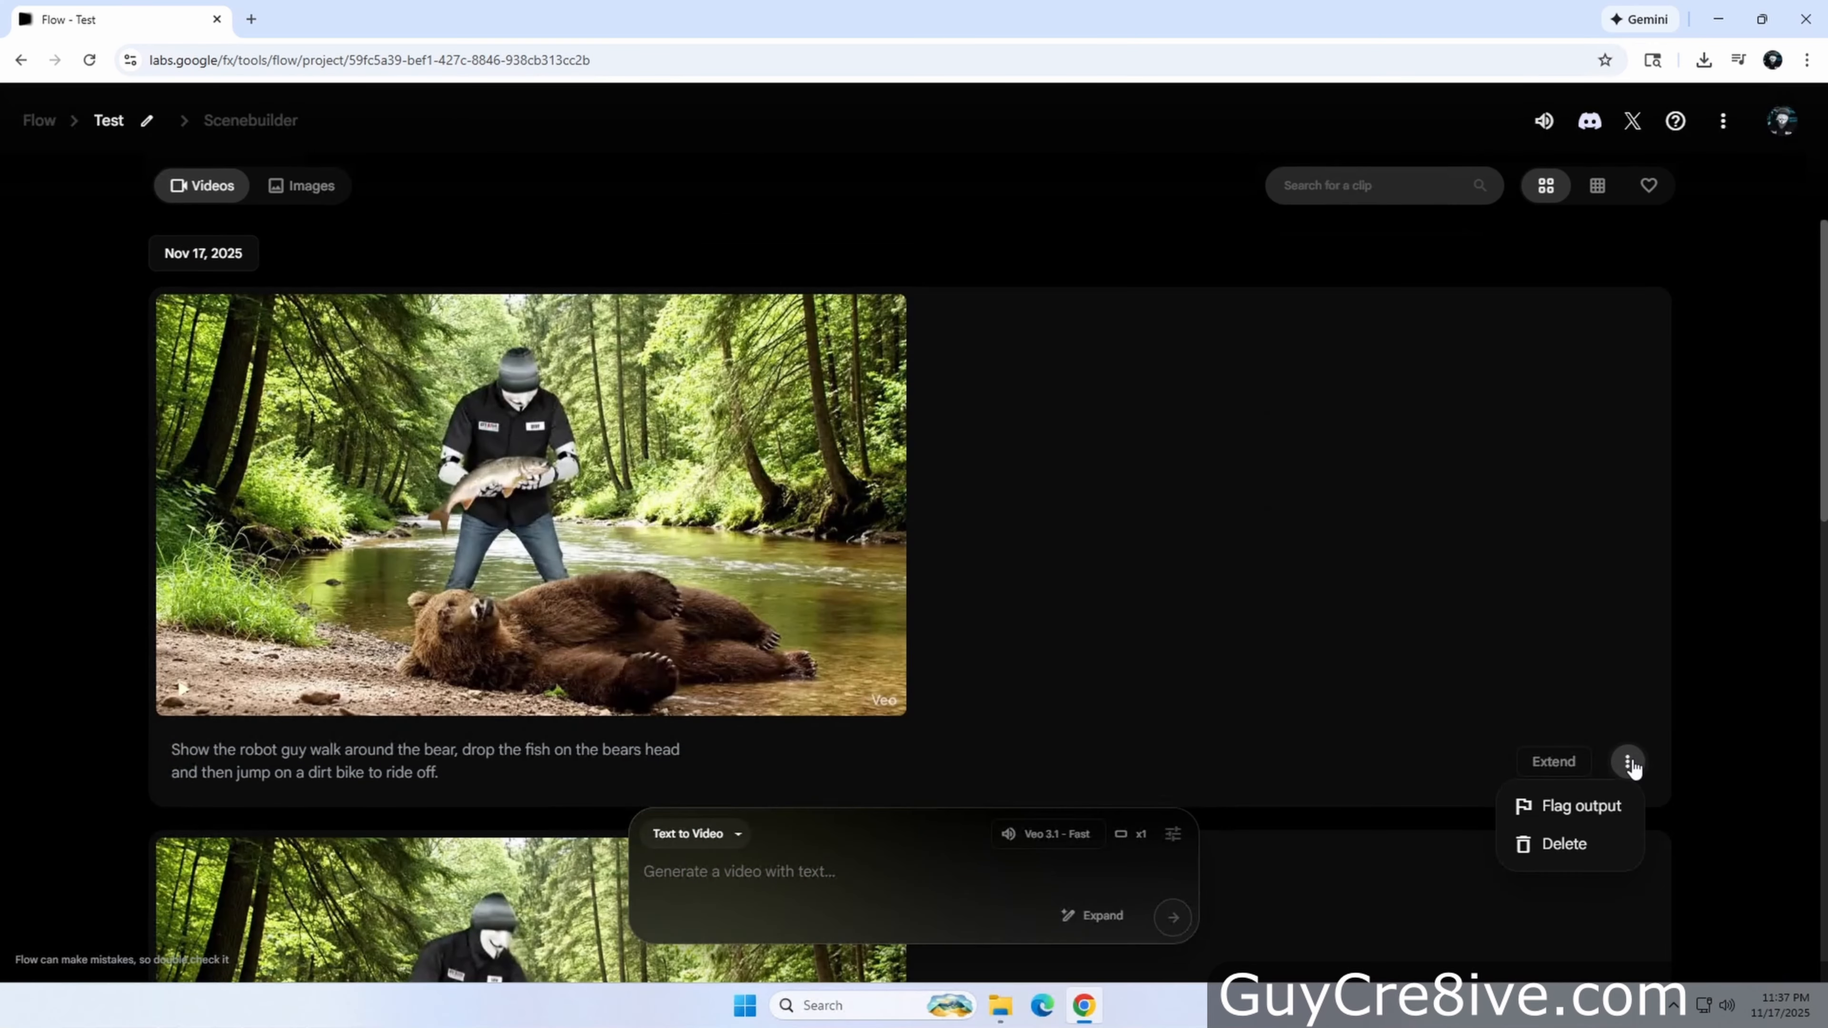
left_click(1553, 844)
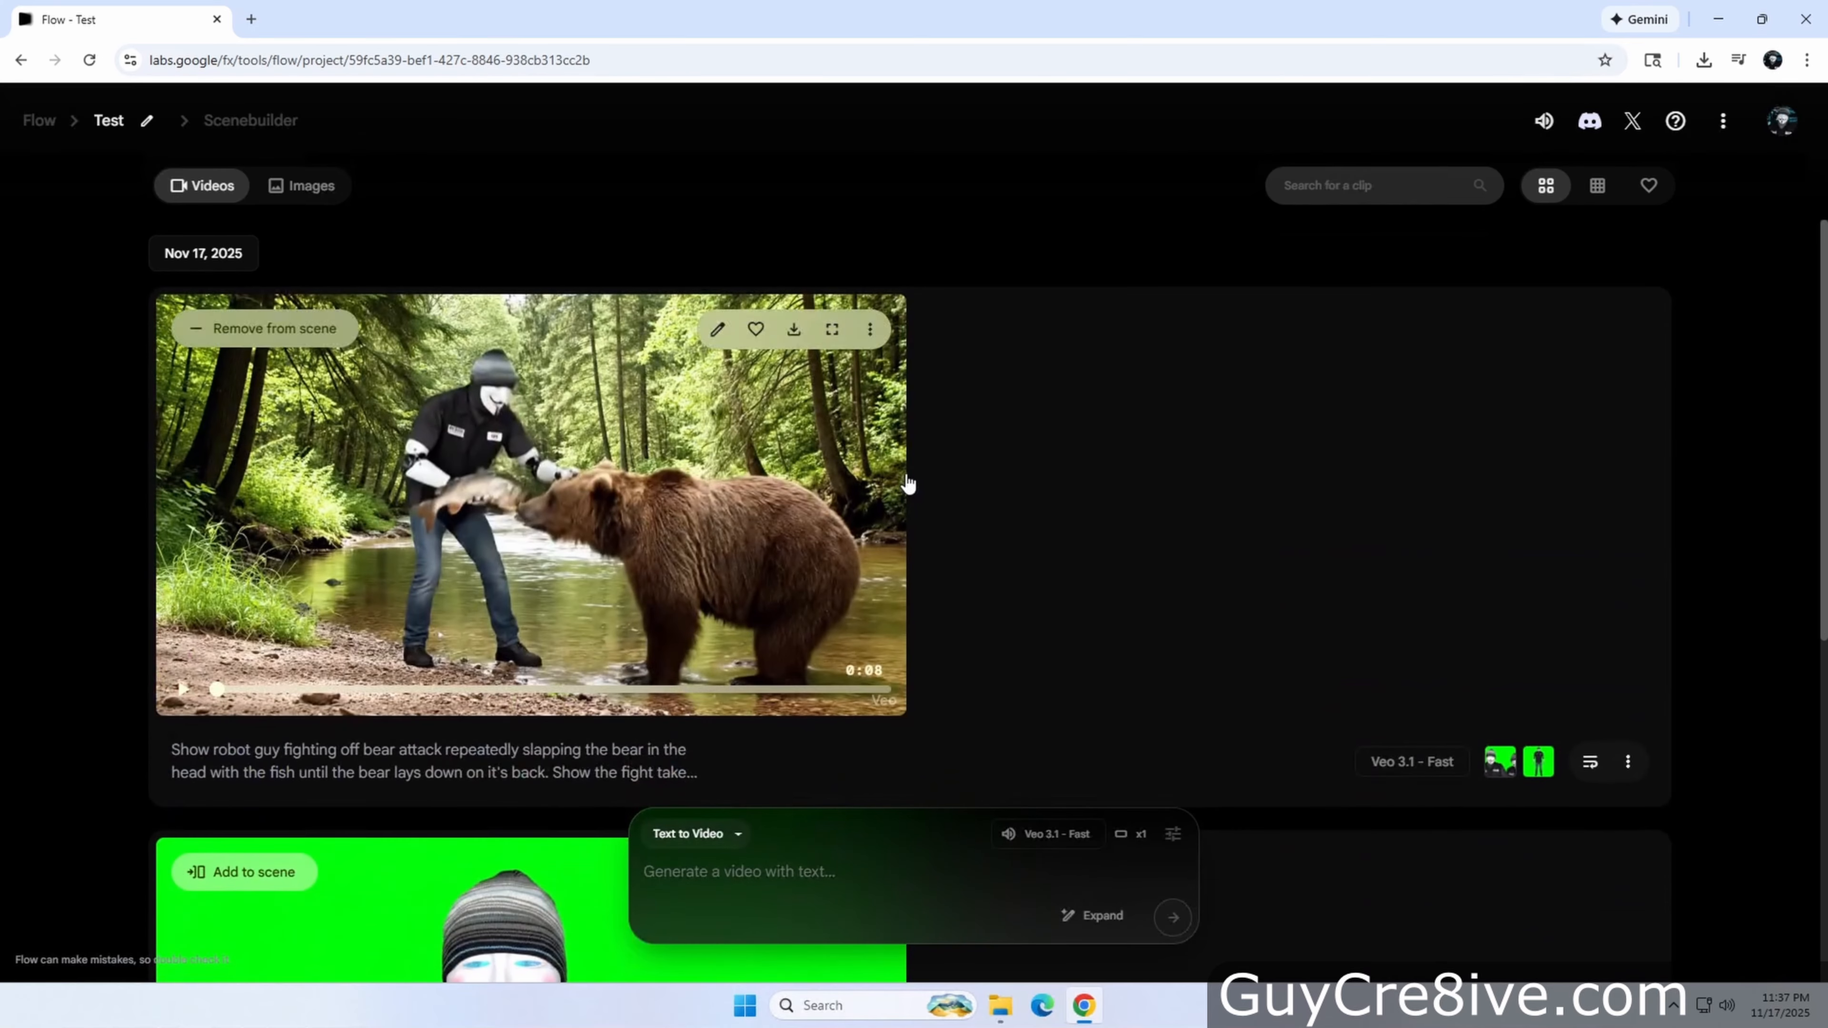
Check the scene in SceneBuilder, return to the project and delete the bear-fight video
left_click(274, 122)
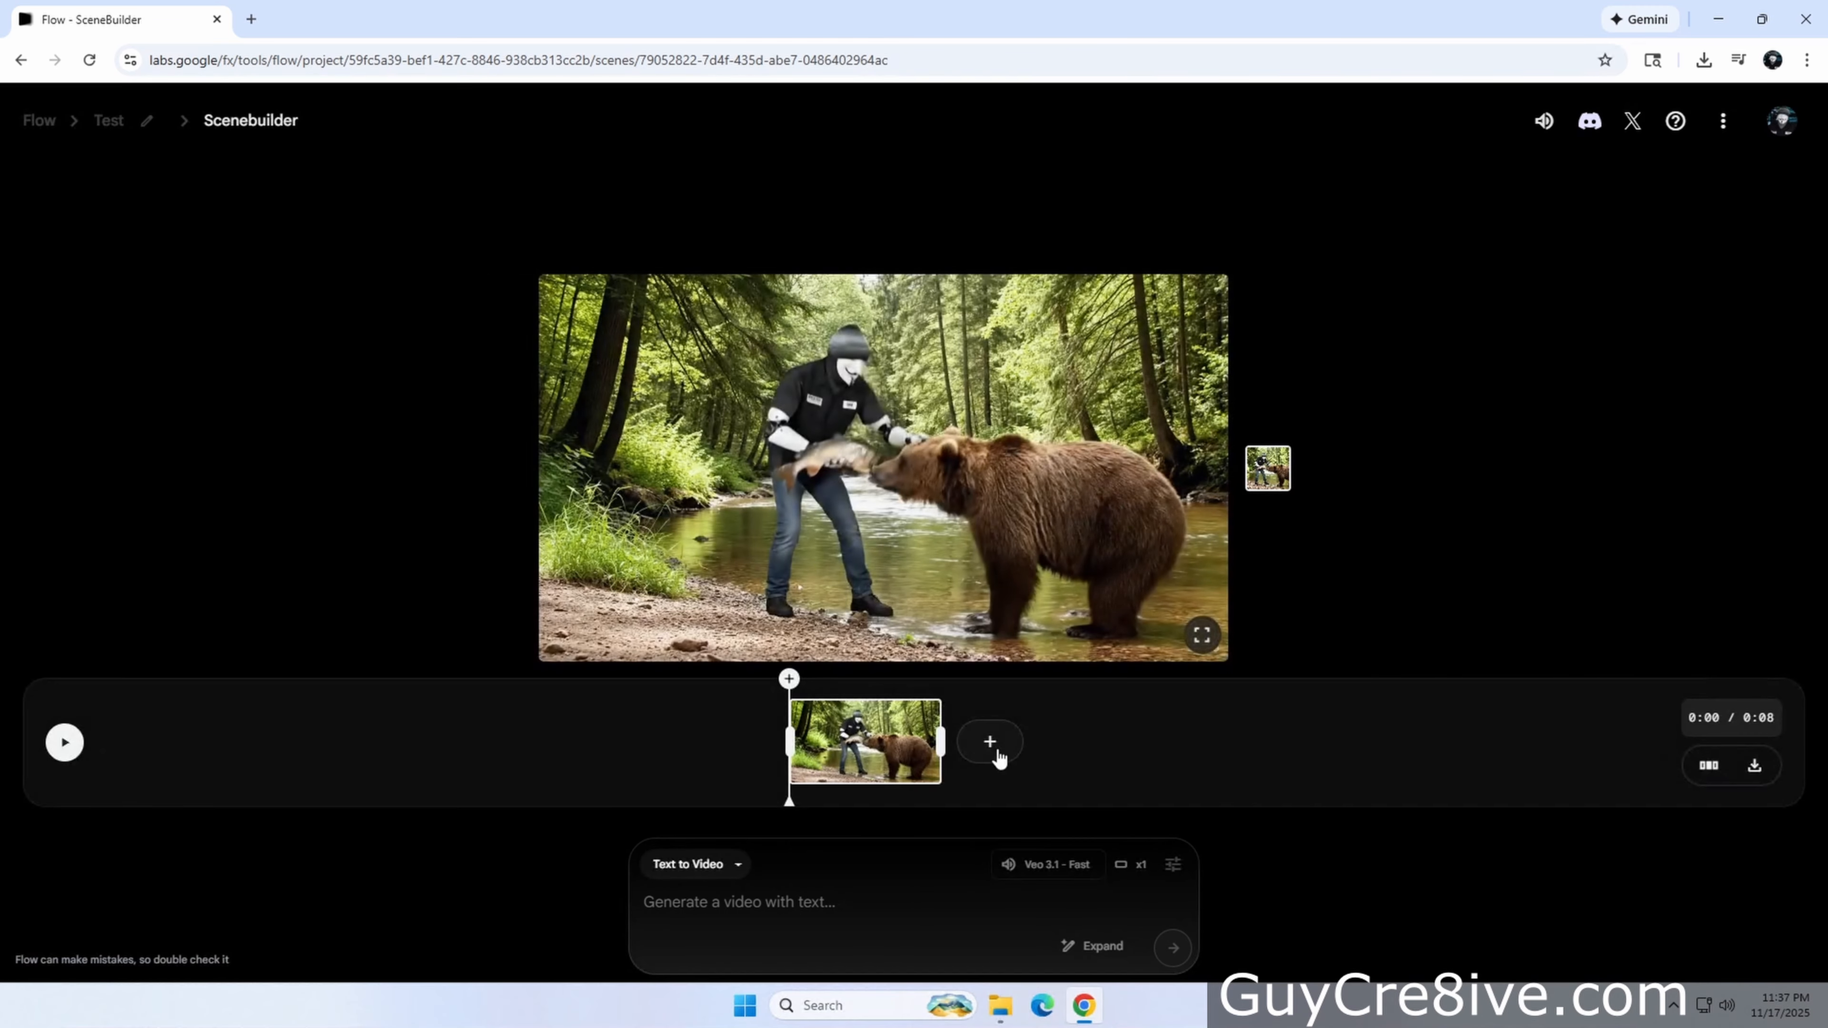
left_click(109, 123)
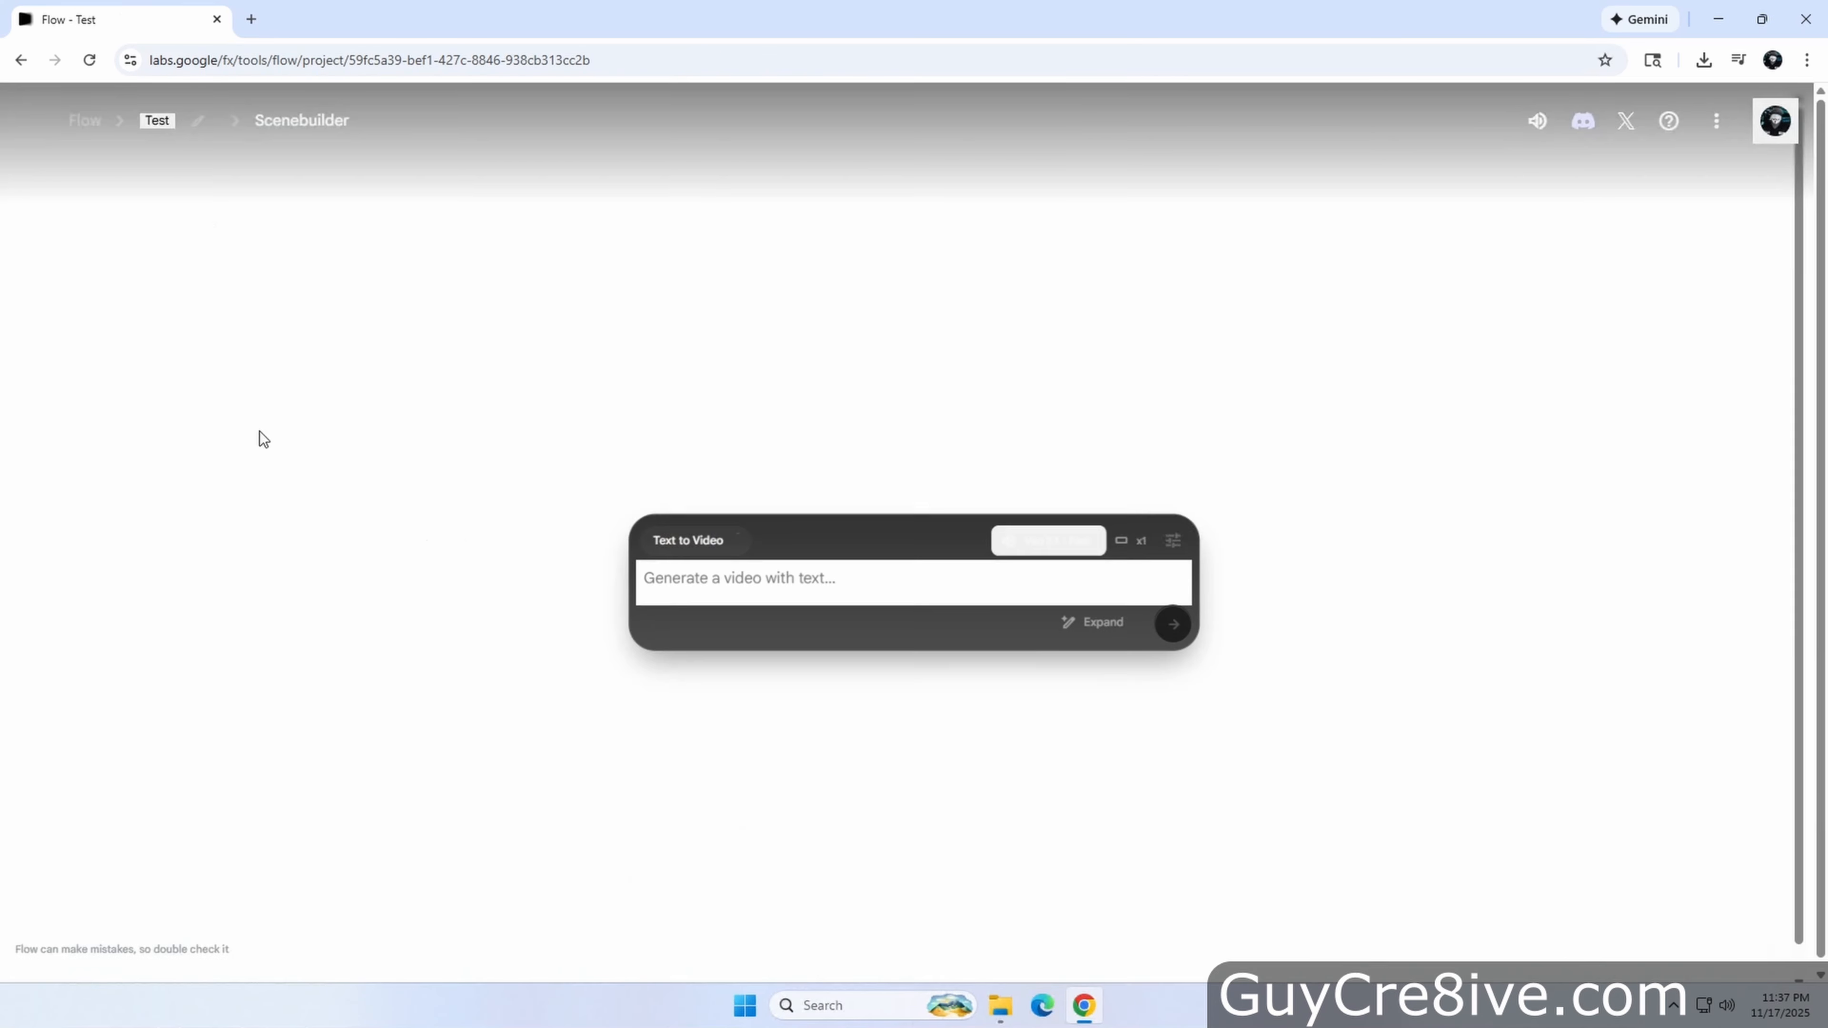
left_click(1627, 761)
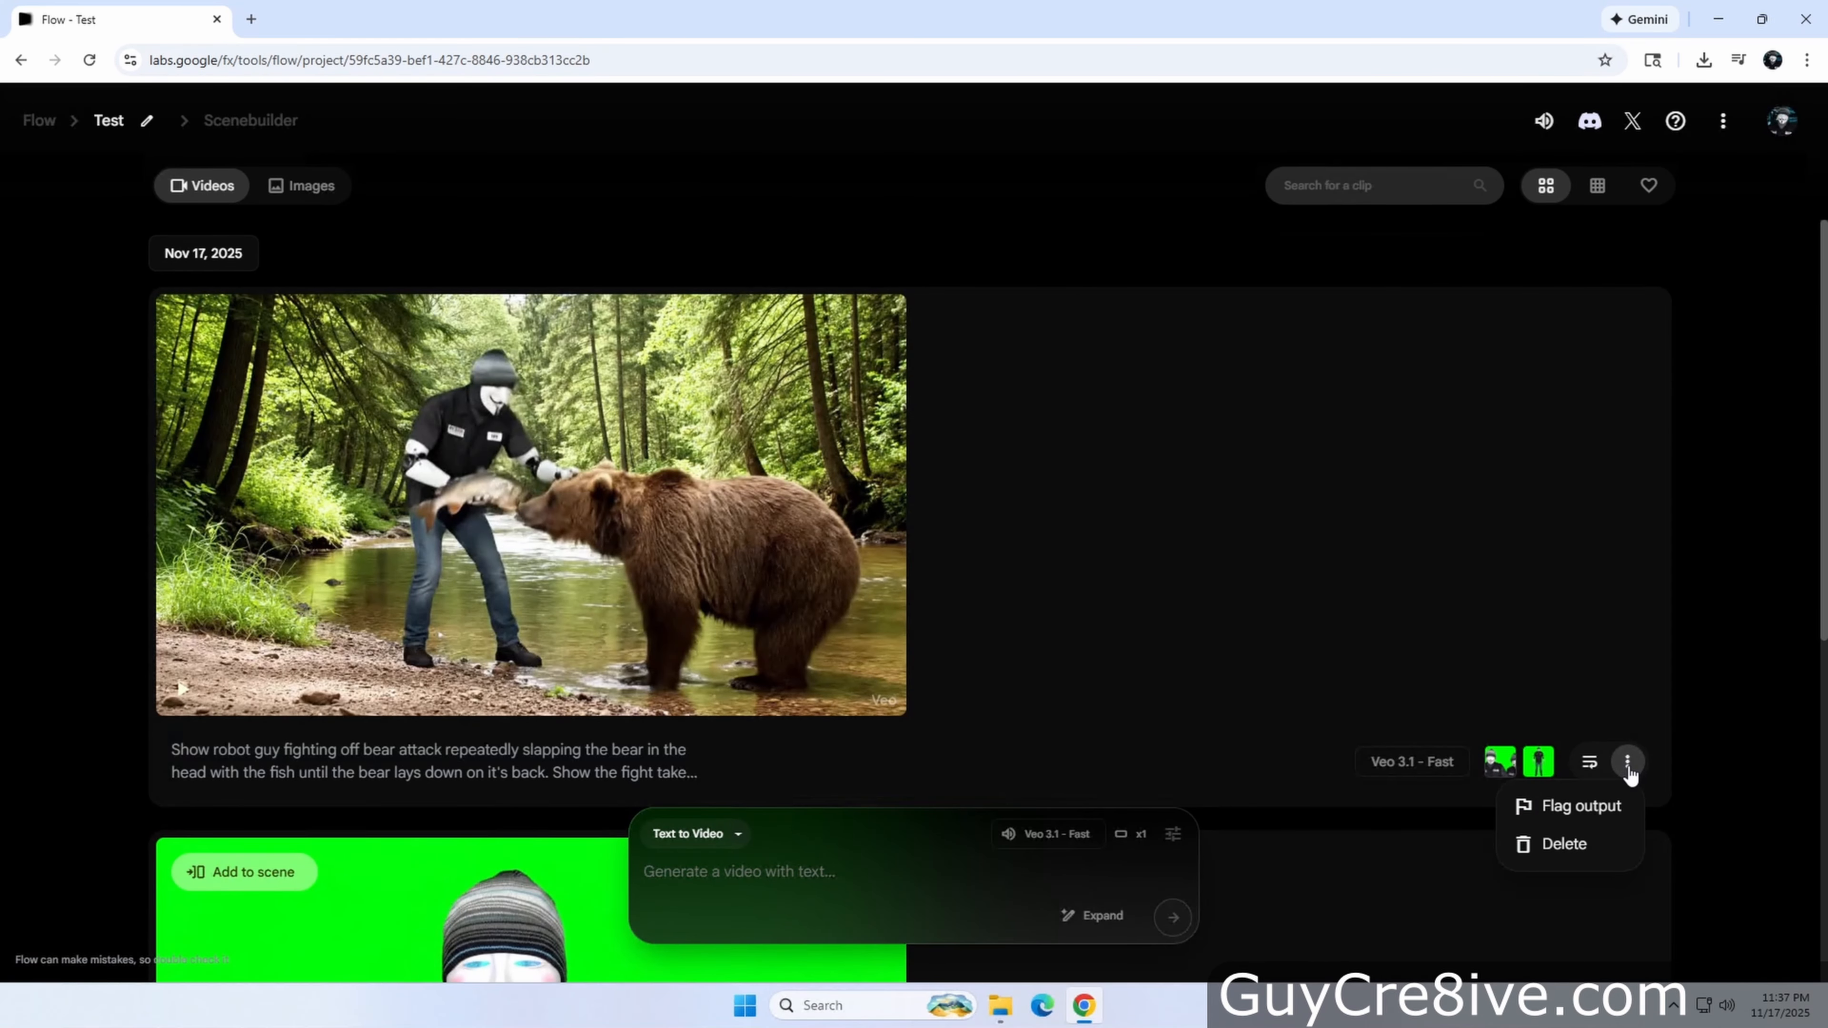
left_click(1565, 844)
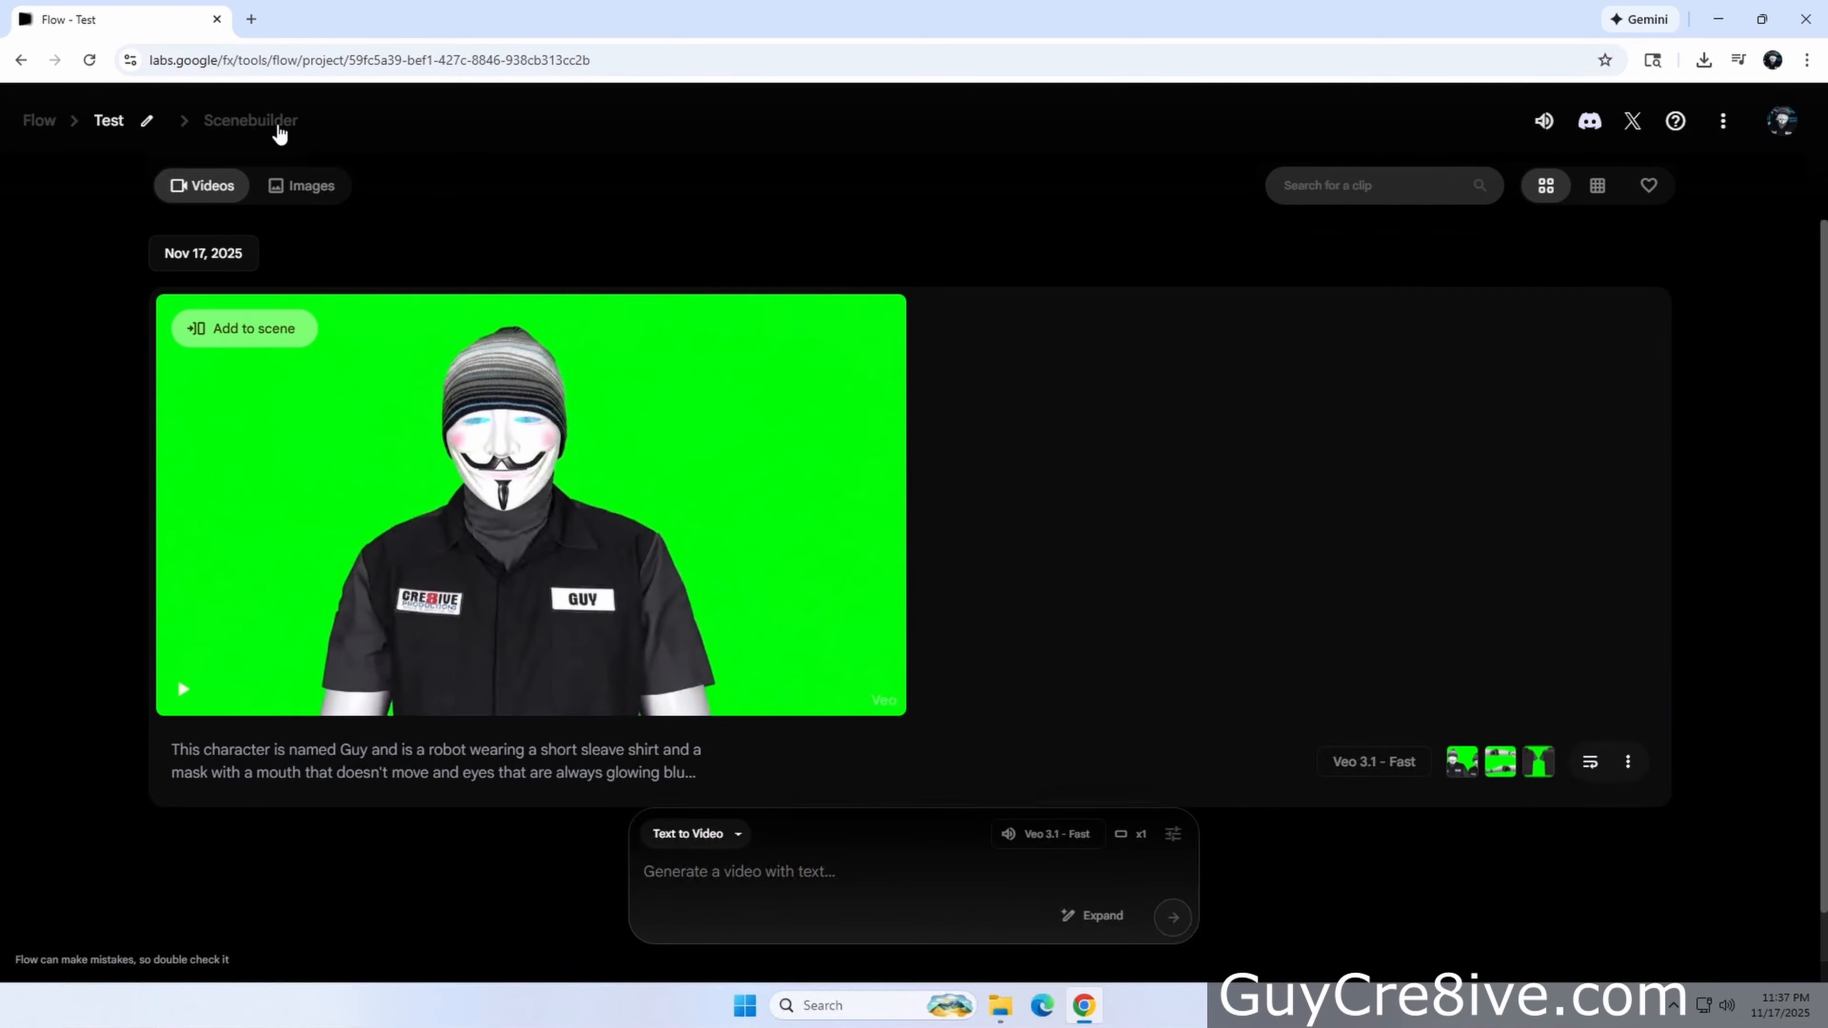
Switch the prompt mode to Create Image in the Test project
left_click(277, 128)
left_click(110, 121)
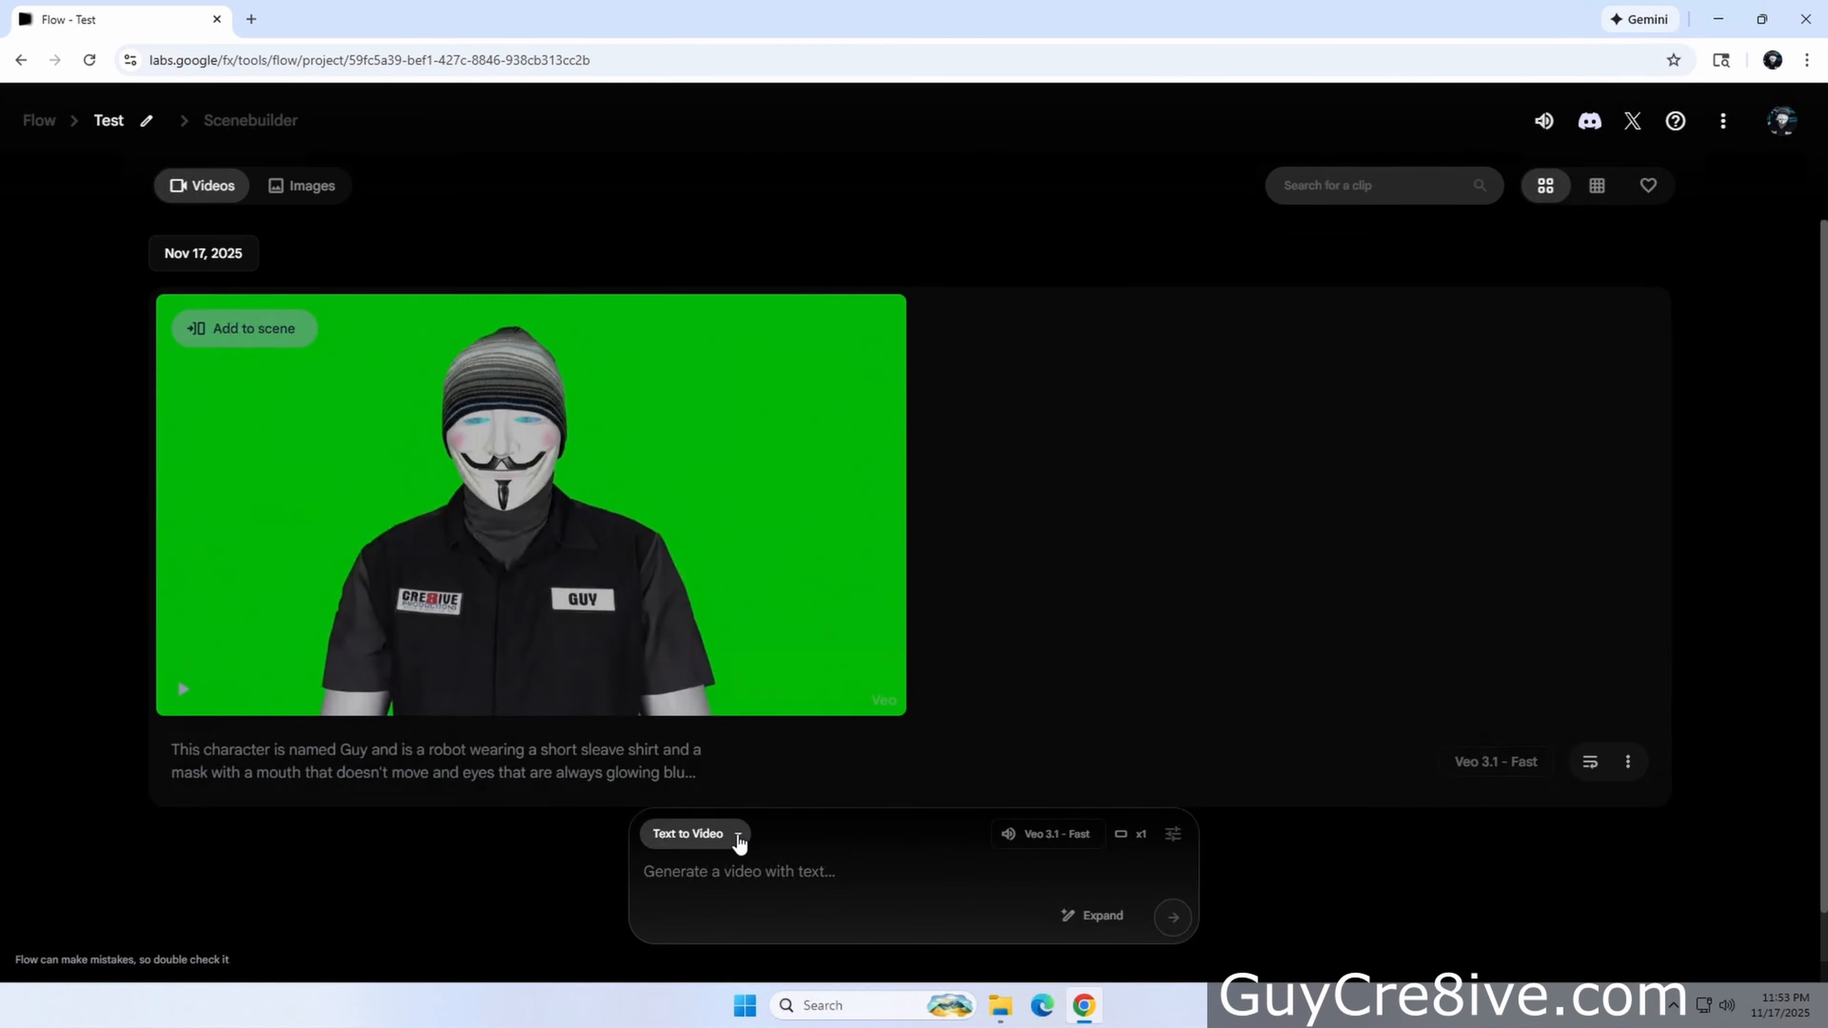
left_click(737, 835)
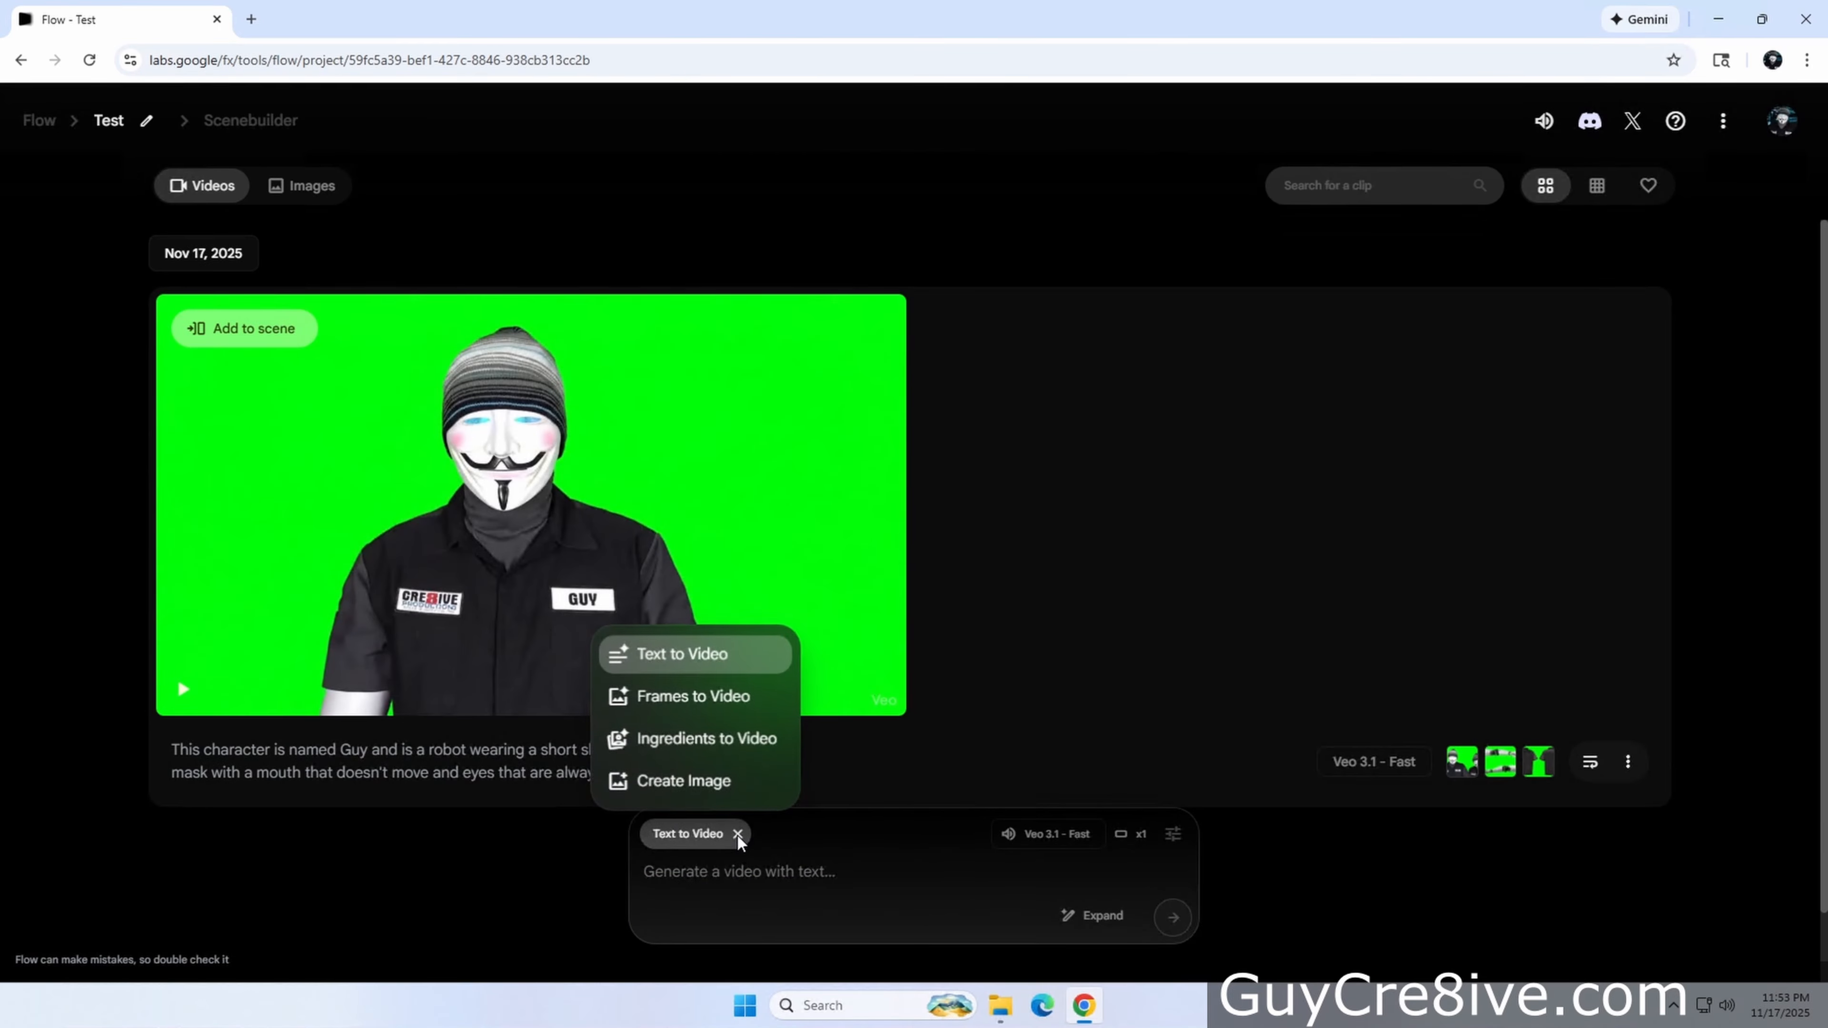
left_click(705, 791)
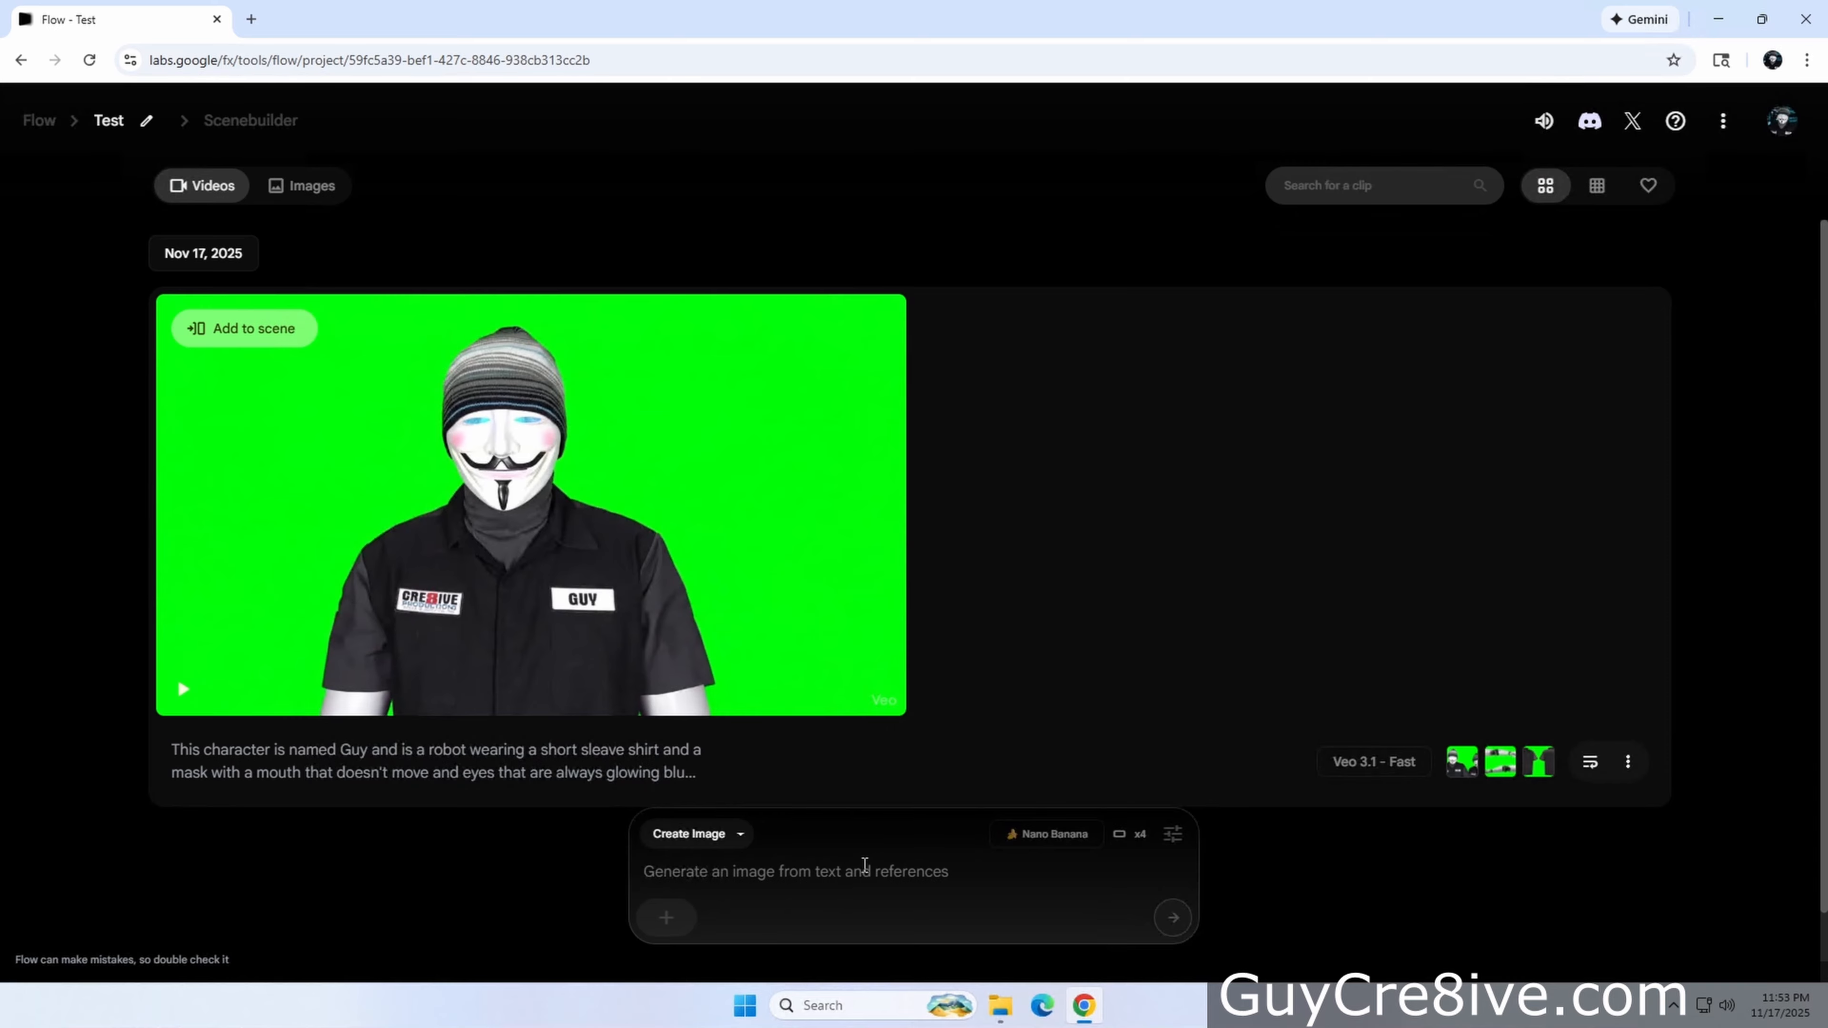
Attach Guy's face and full-body reference images, paste the prompt about Guy slapping a bear with a fish by a river, and generate images
left_click(683, 920)
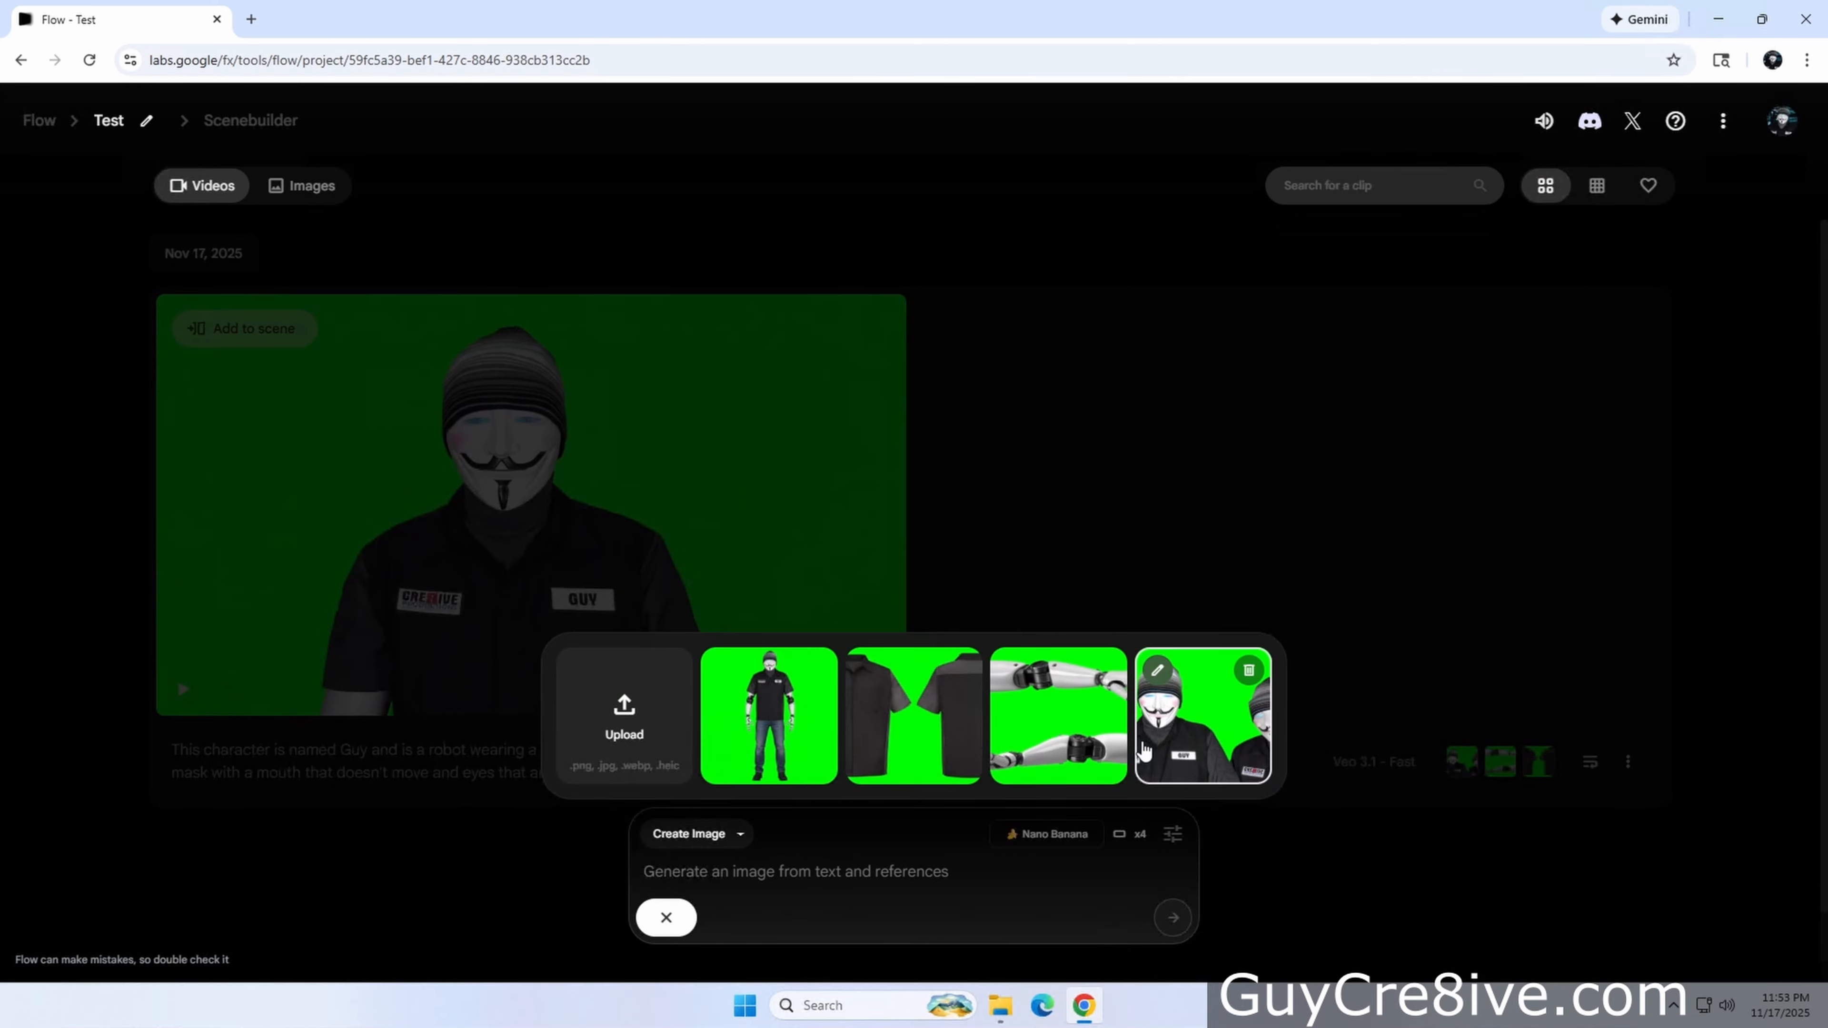
left_click(1204, 717)
left_click(730, 918)
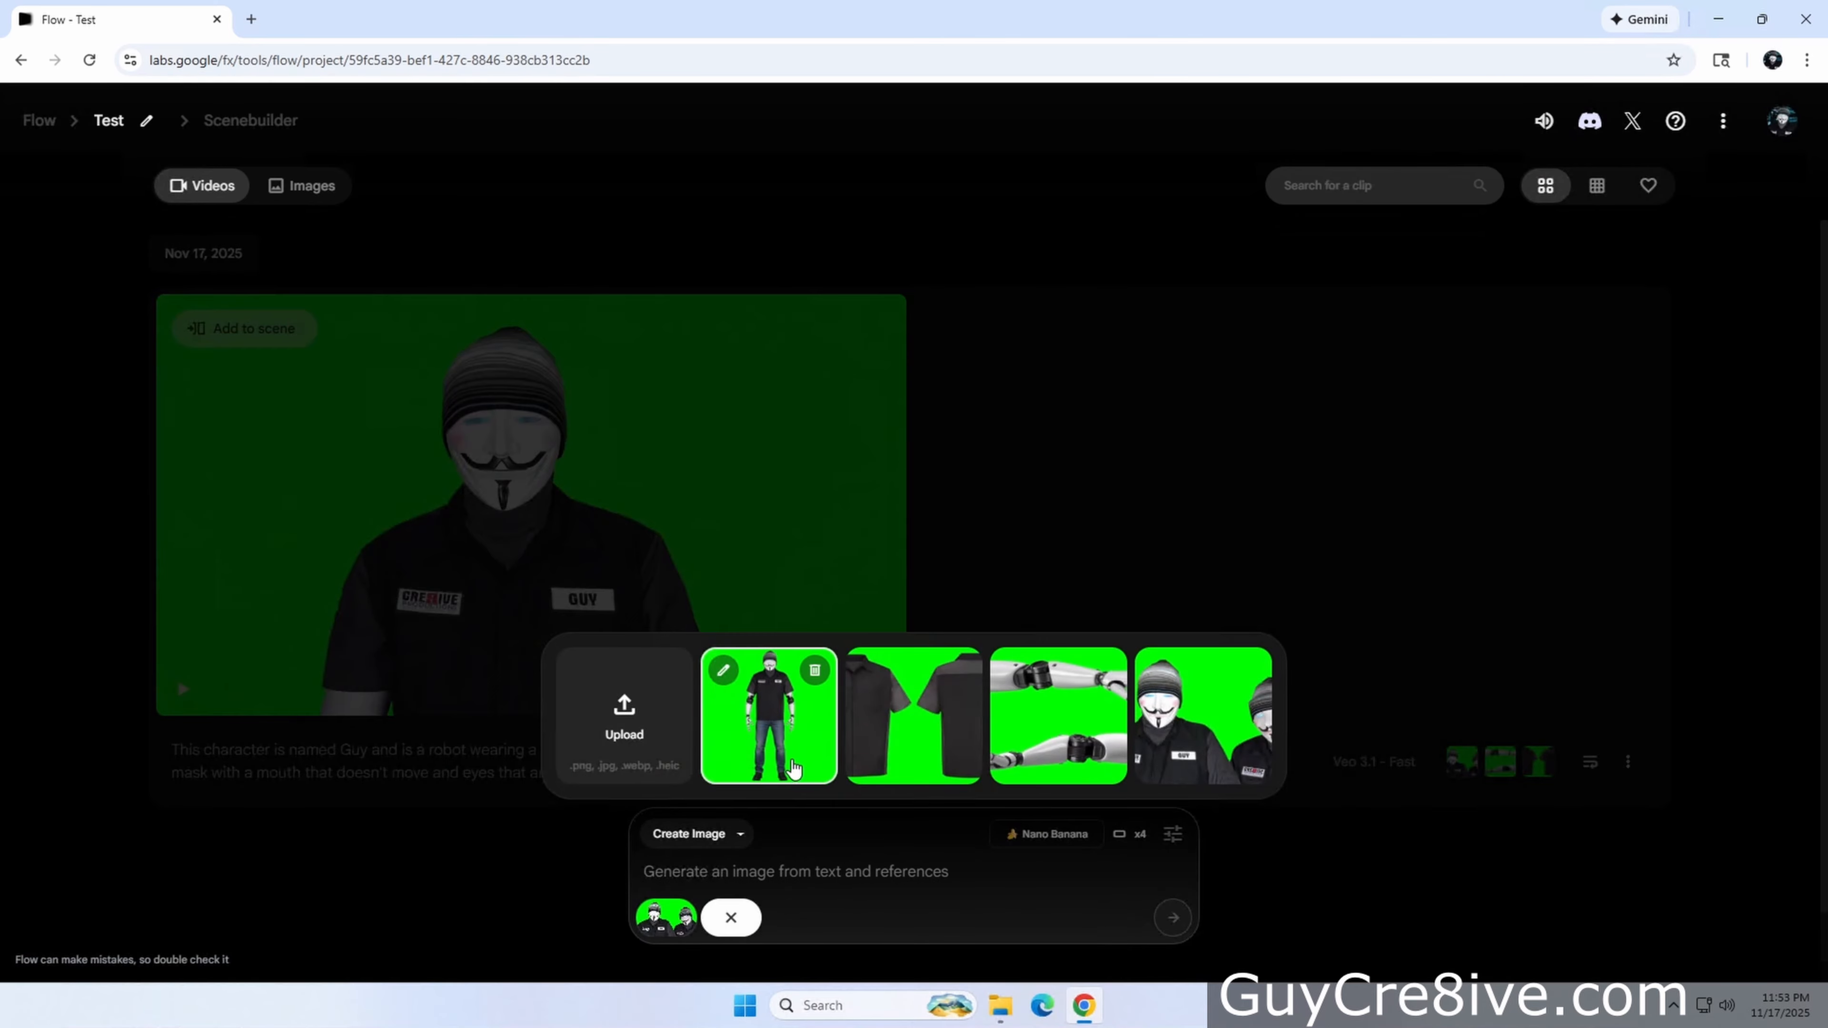
left_click(768, 714)
type("Show robot guy slapping a bear in the head with the fish by it's tail next to a river.")
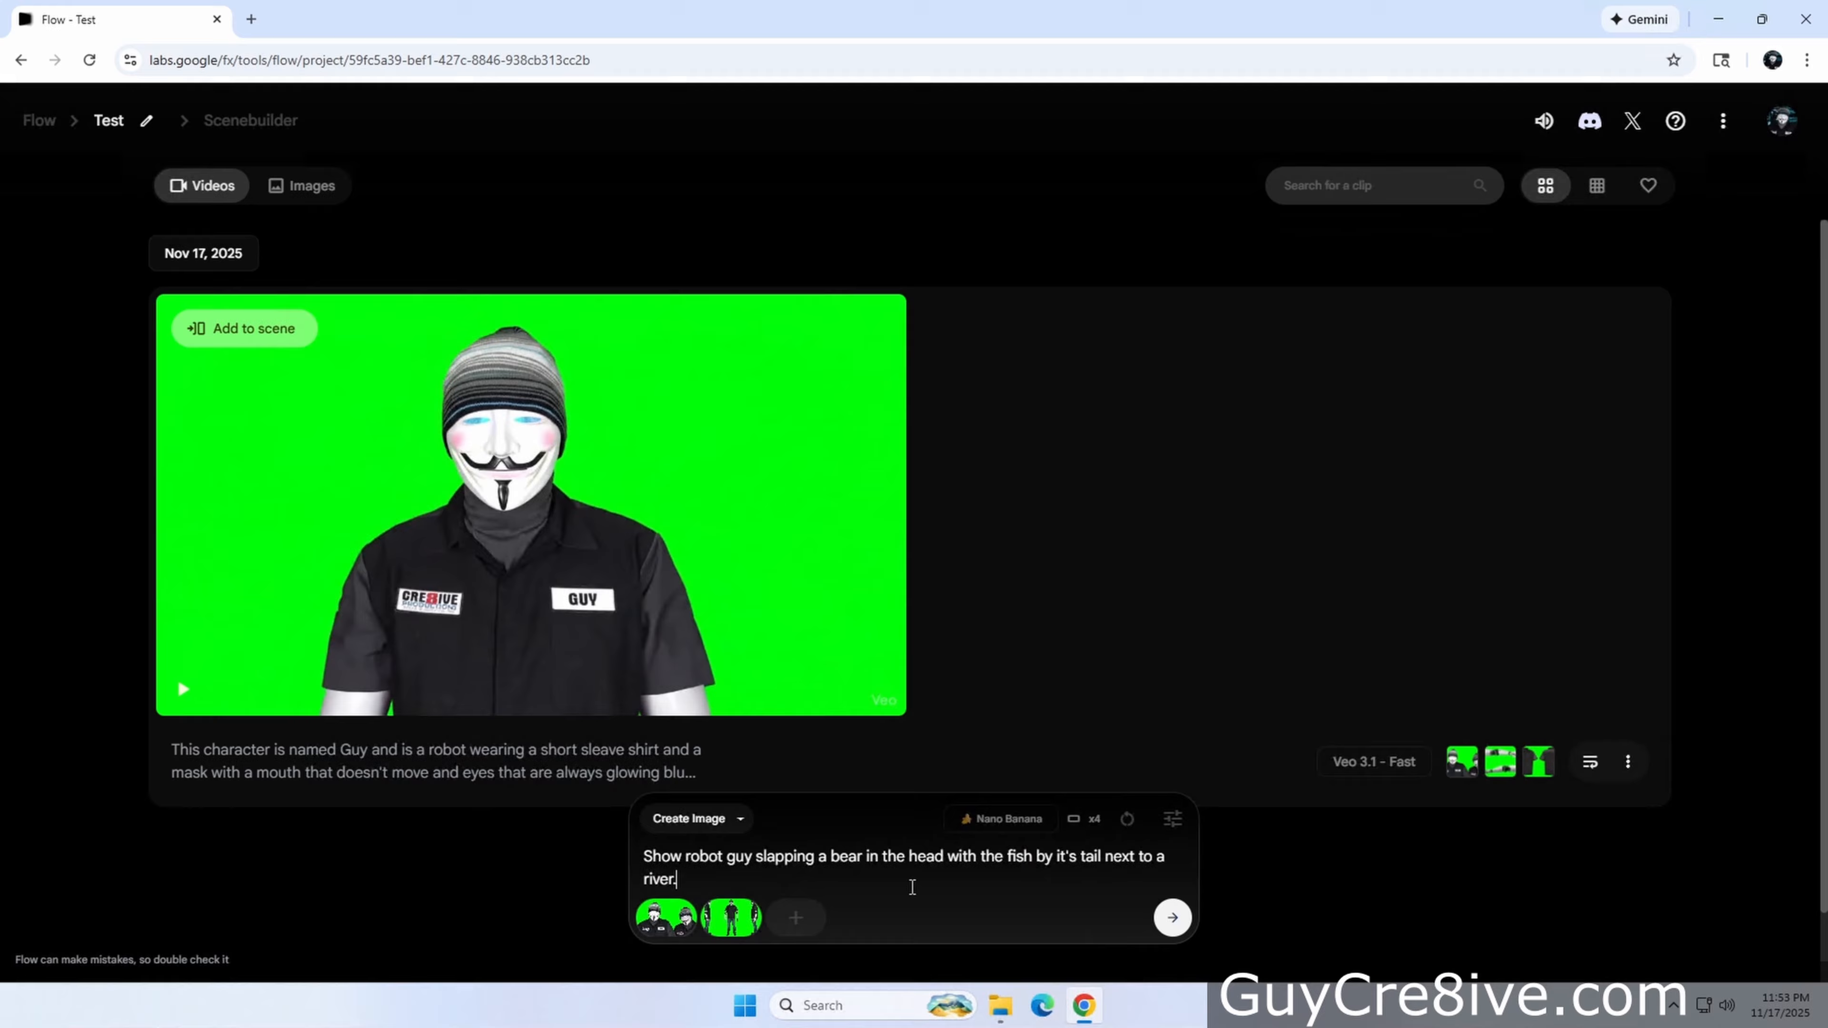
left_click(1172, 920)
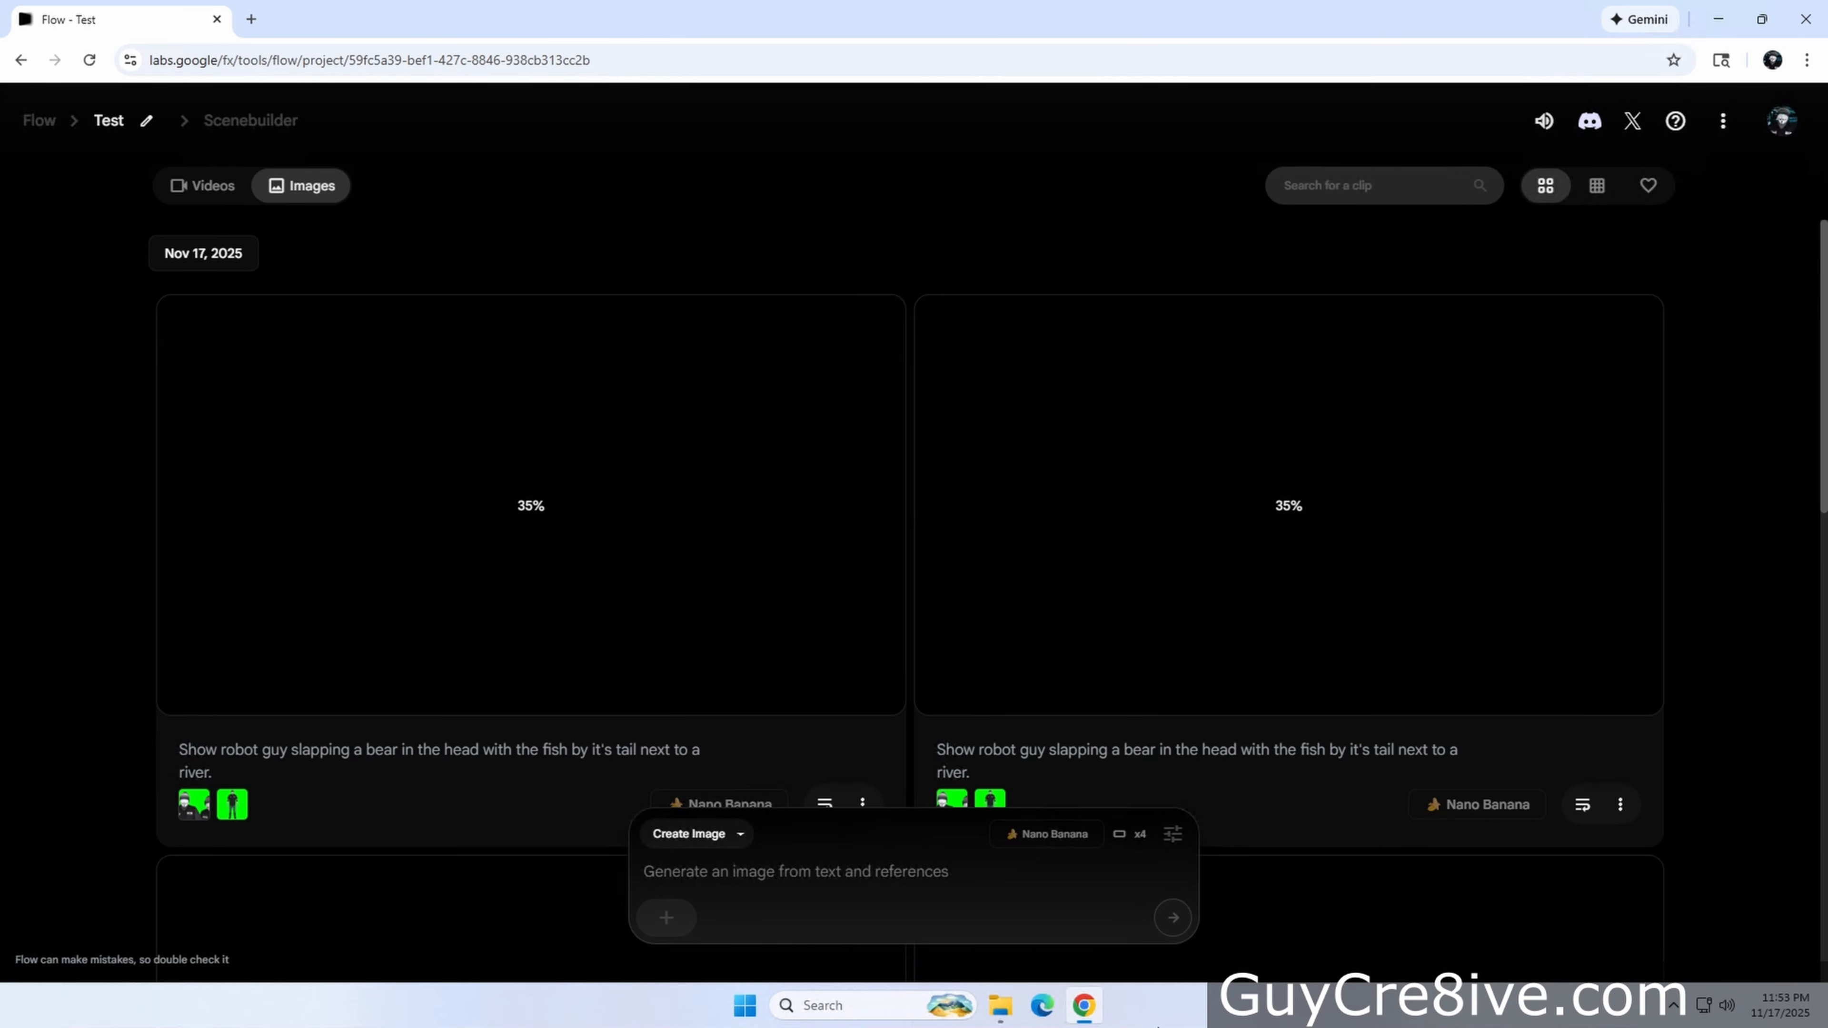
Review the generated bear images and delete two unwanted ones
scroll(1569, 575, "down", 5)
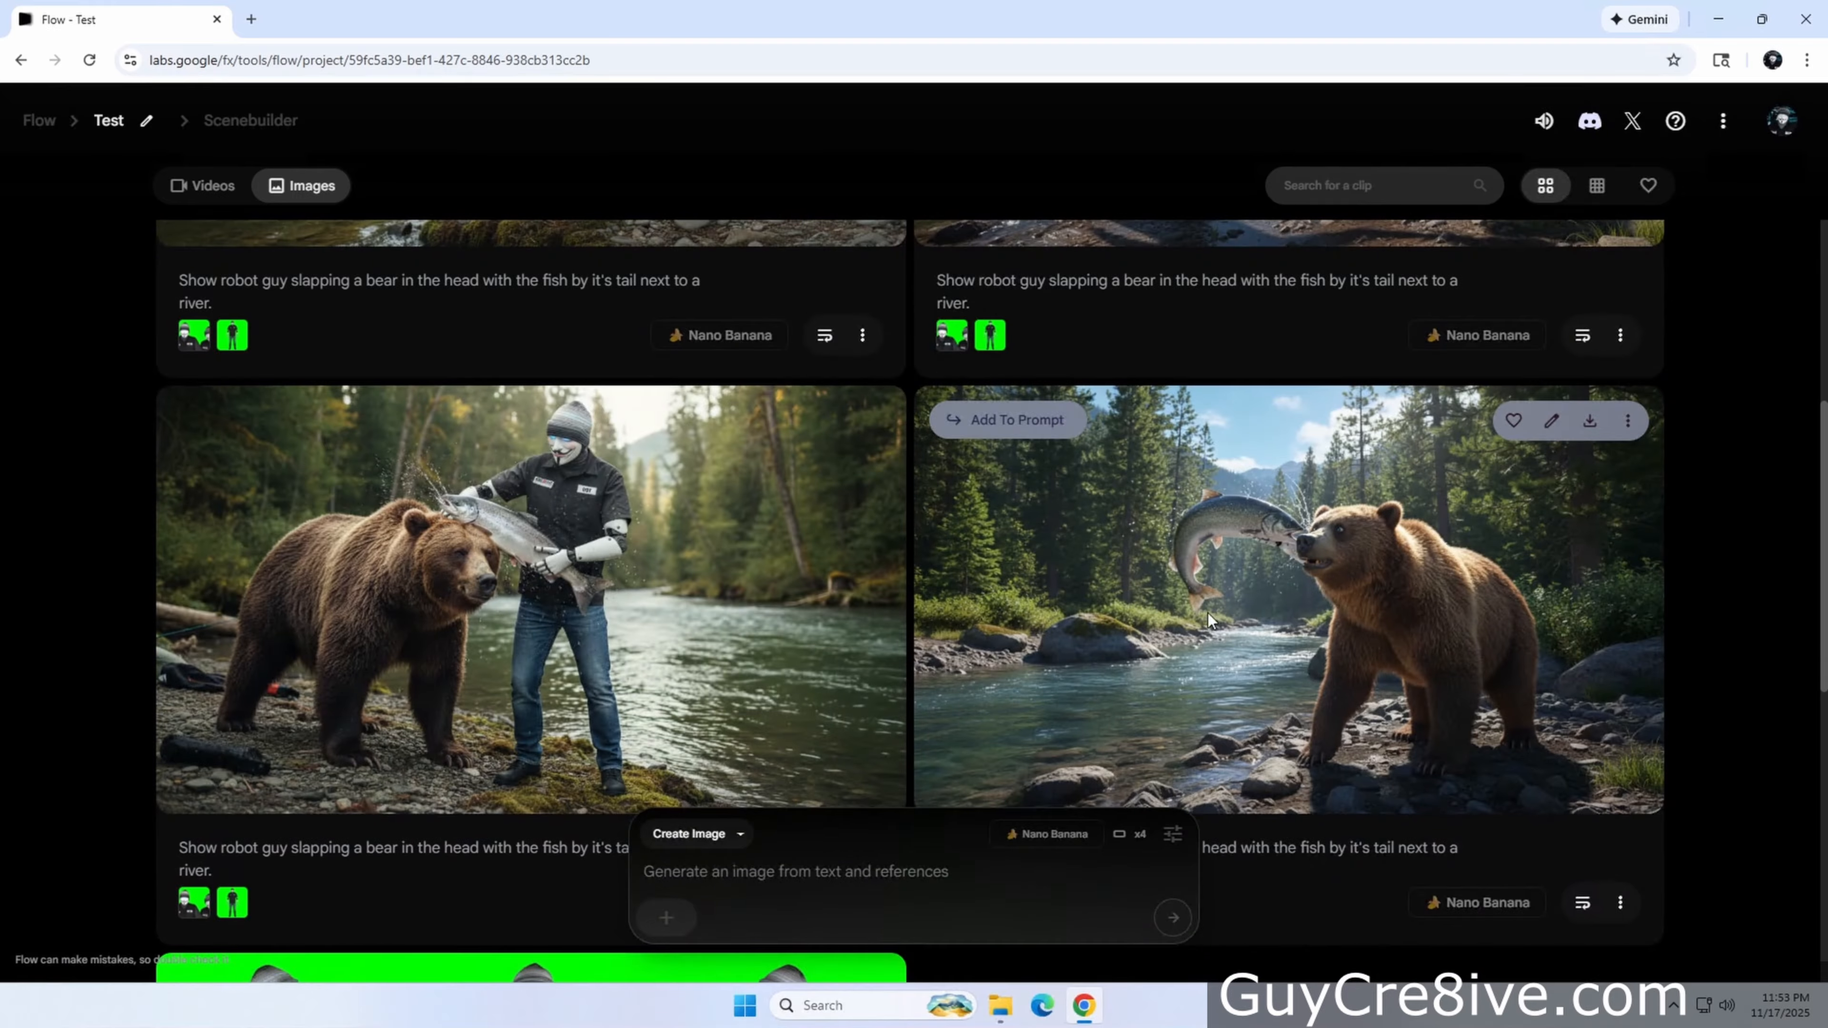
scroll(1569, 575, "up", 5)
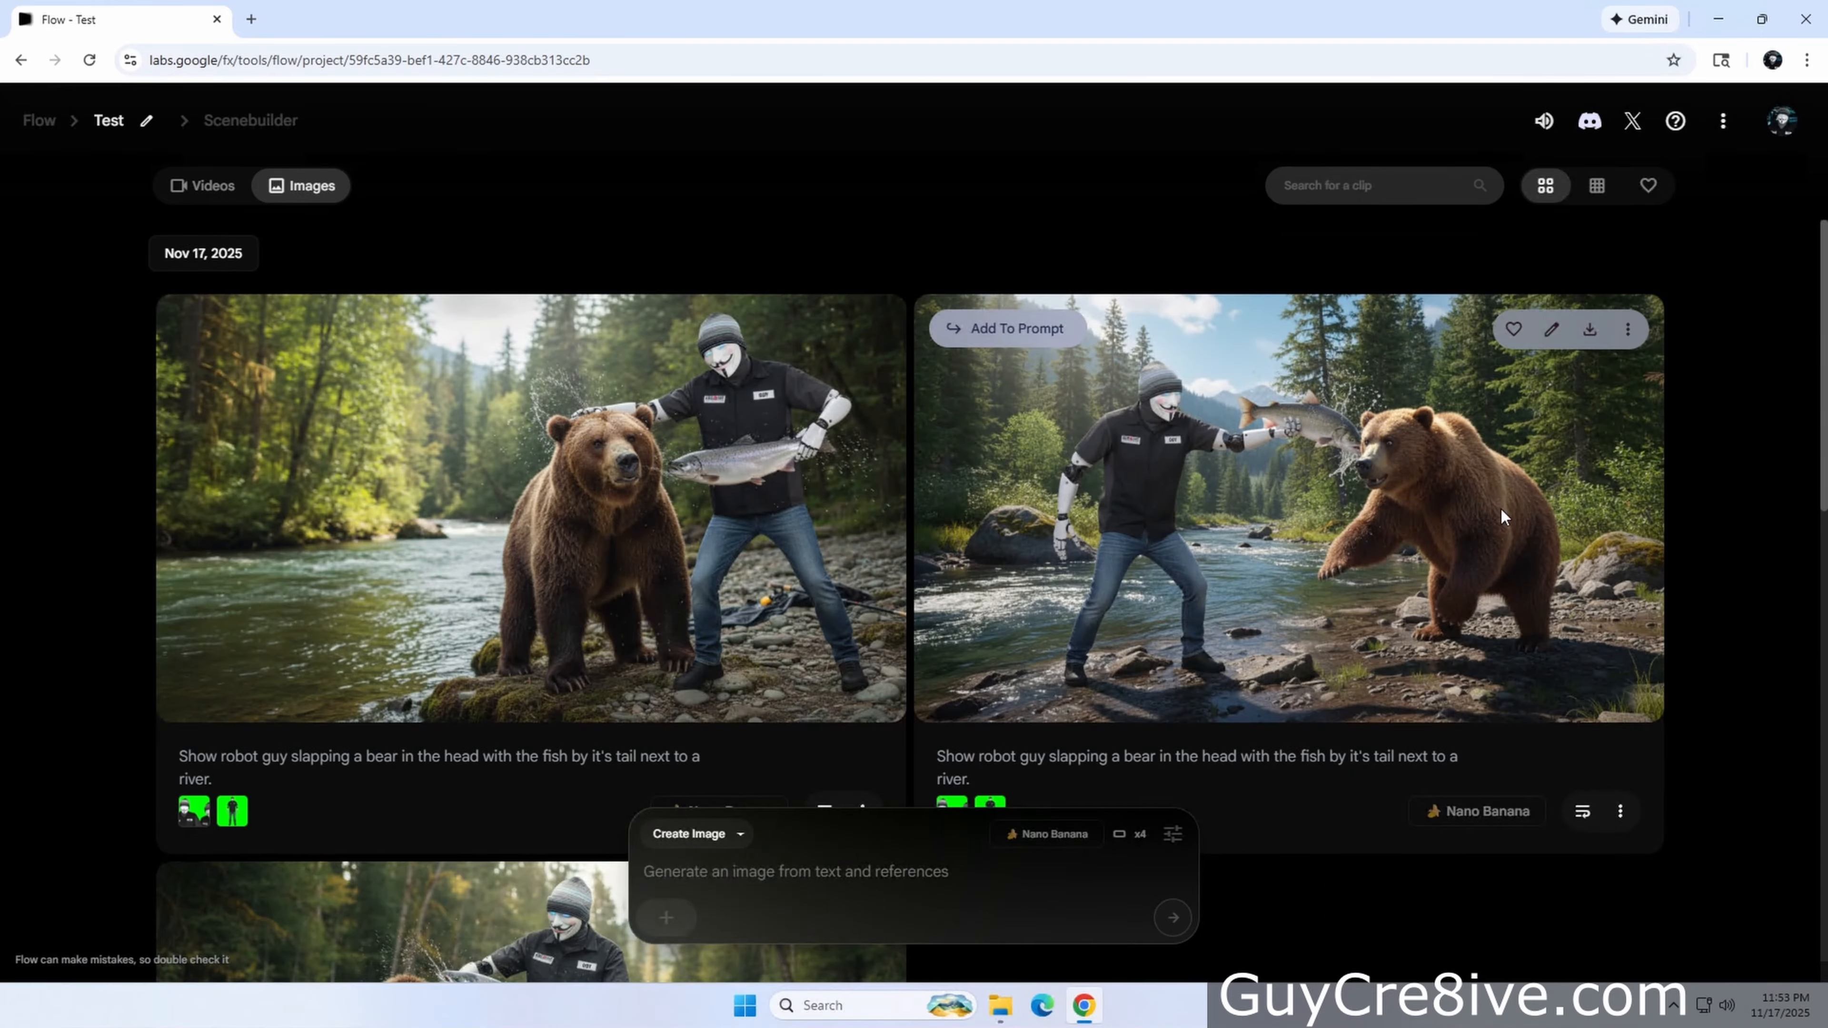
left_click(869, 329)
left_click(776, 412)
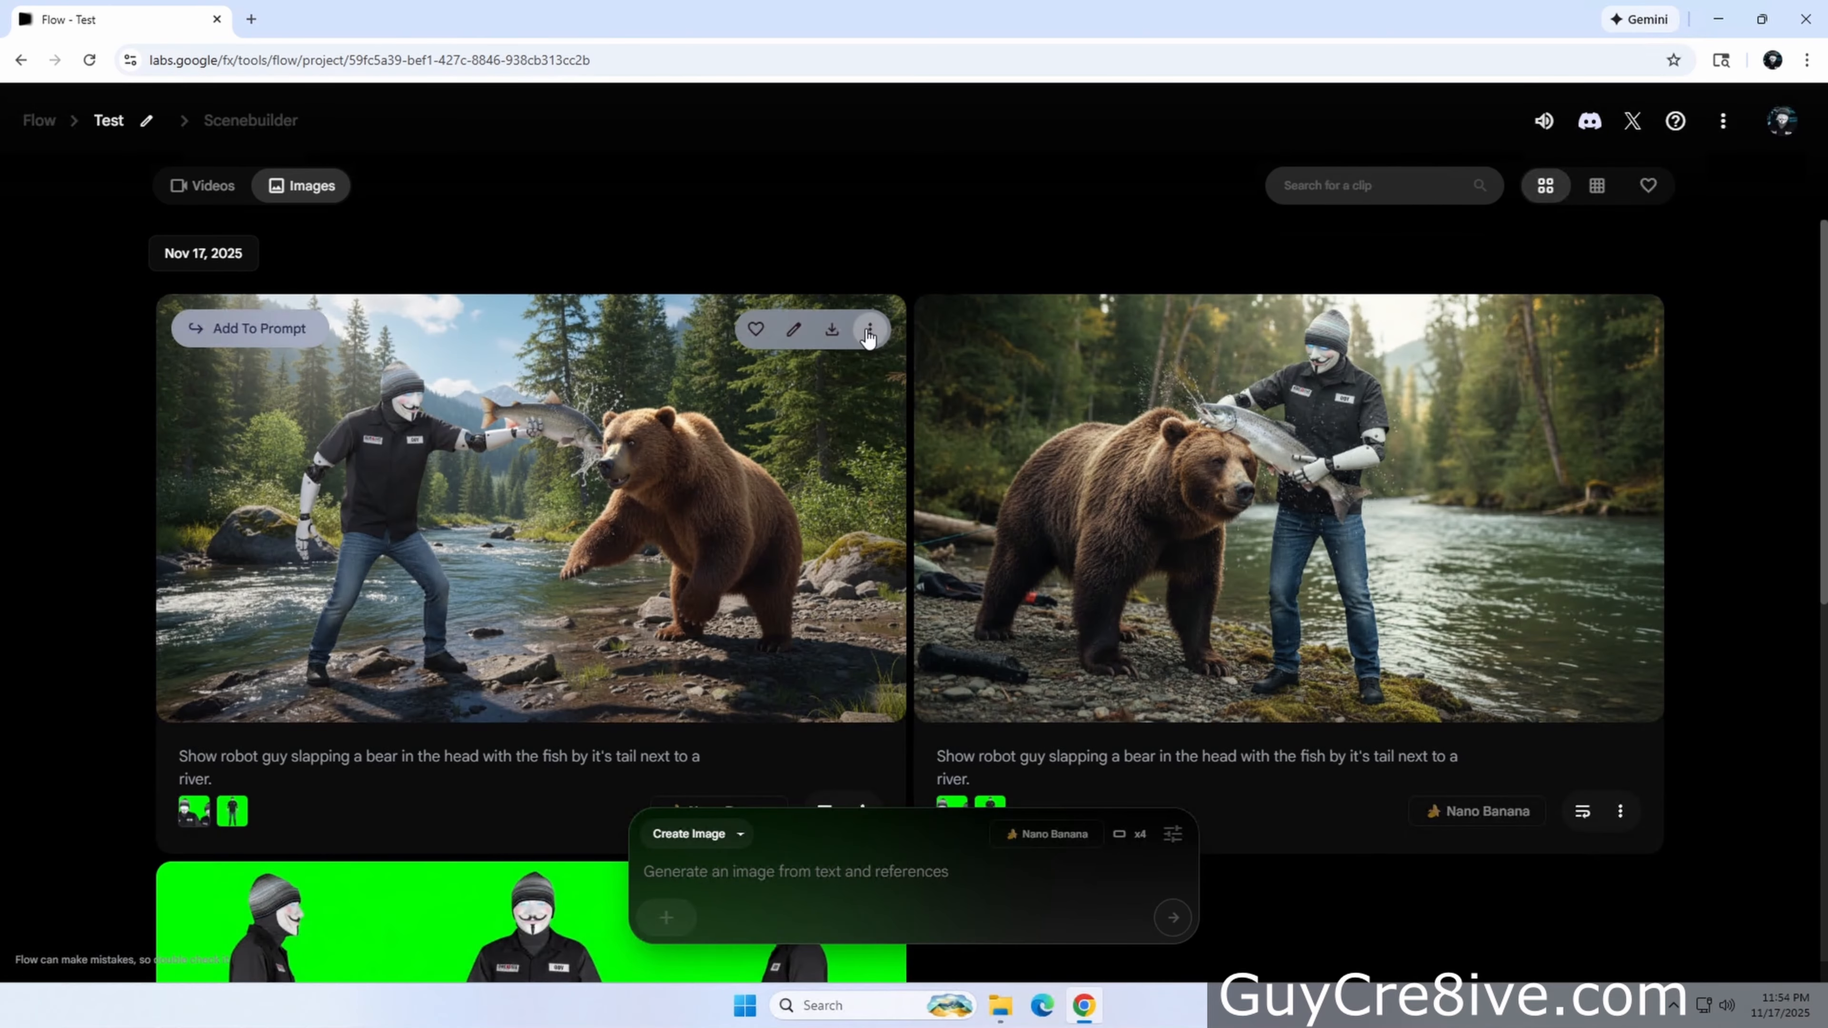
left_click(869, 329)
left_click(864, 411)
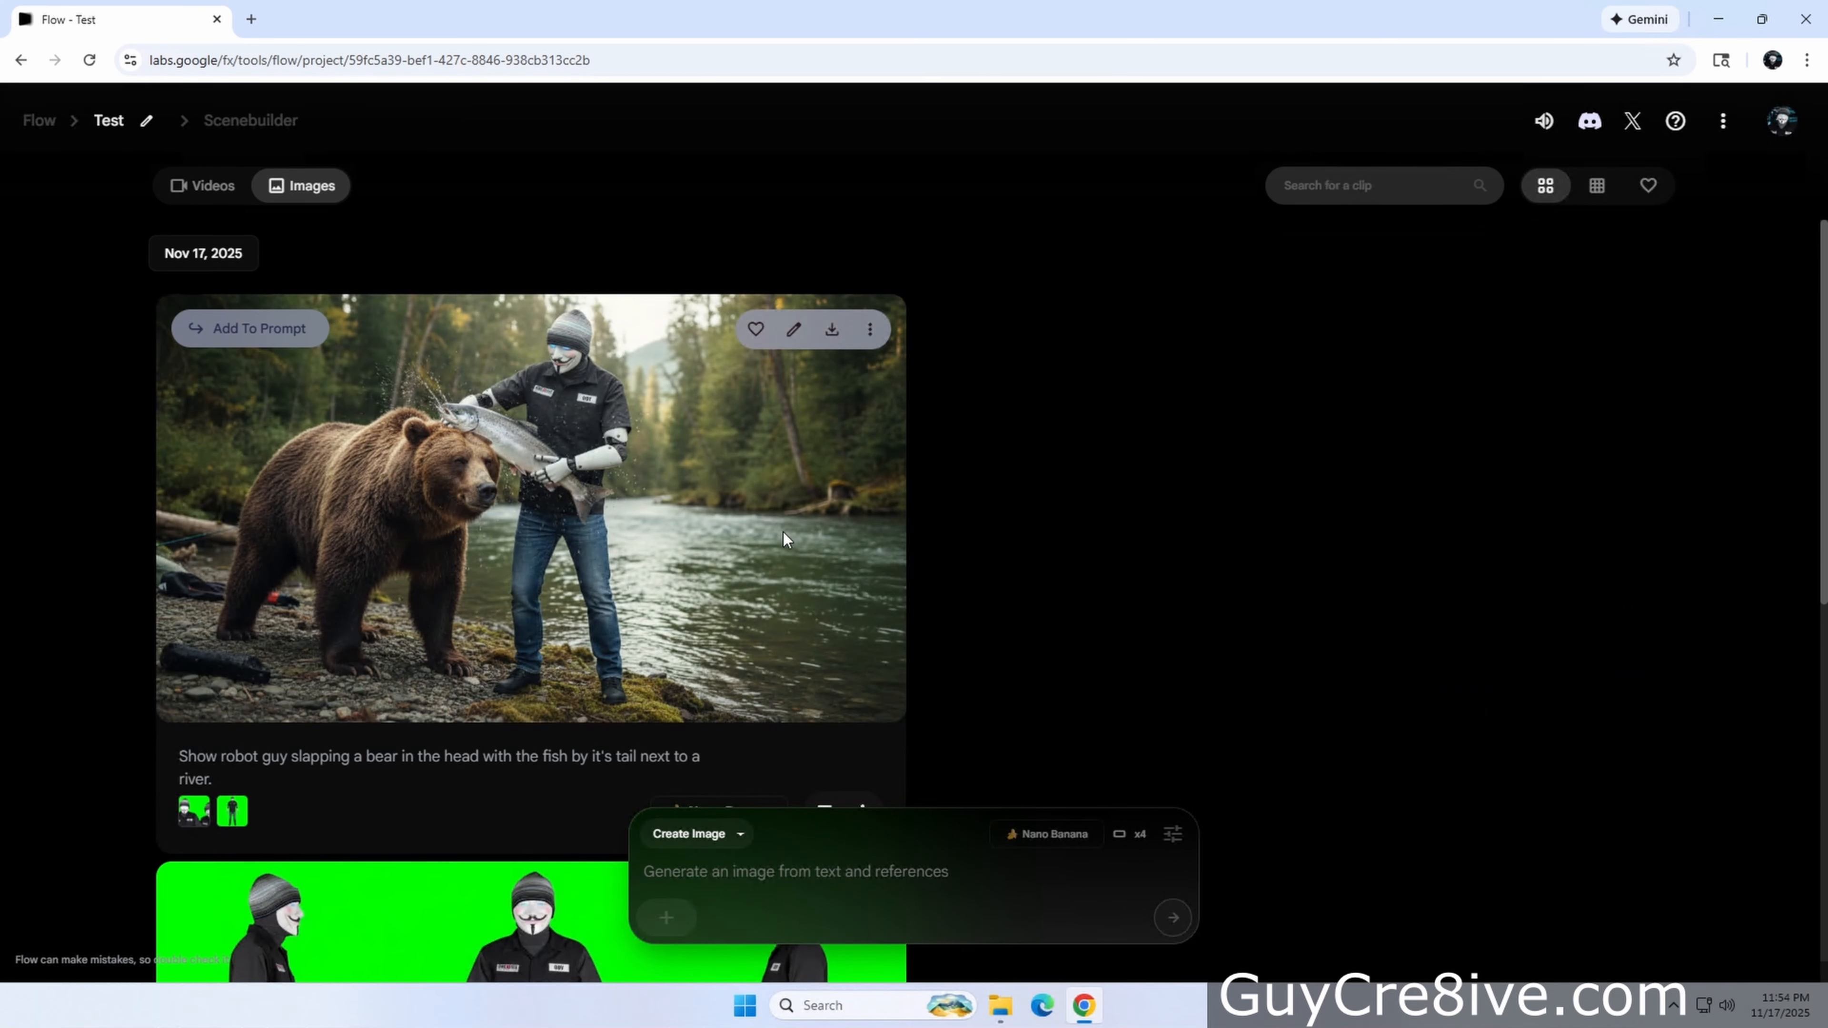
Use the remaining bear image as the frame in Frames to Video mode and paste the prompt about Guy fighting off the bear attack
left_click(238, 328)
left_click(738, 834)
left_click(714, 717)
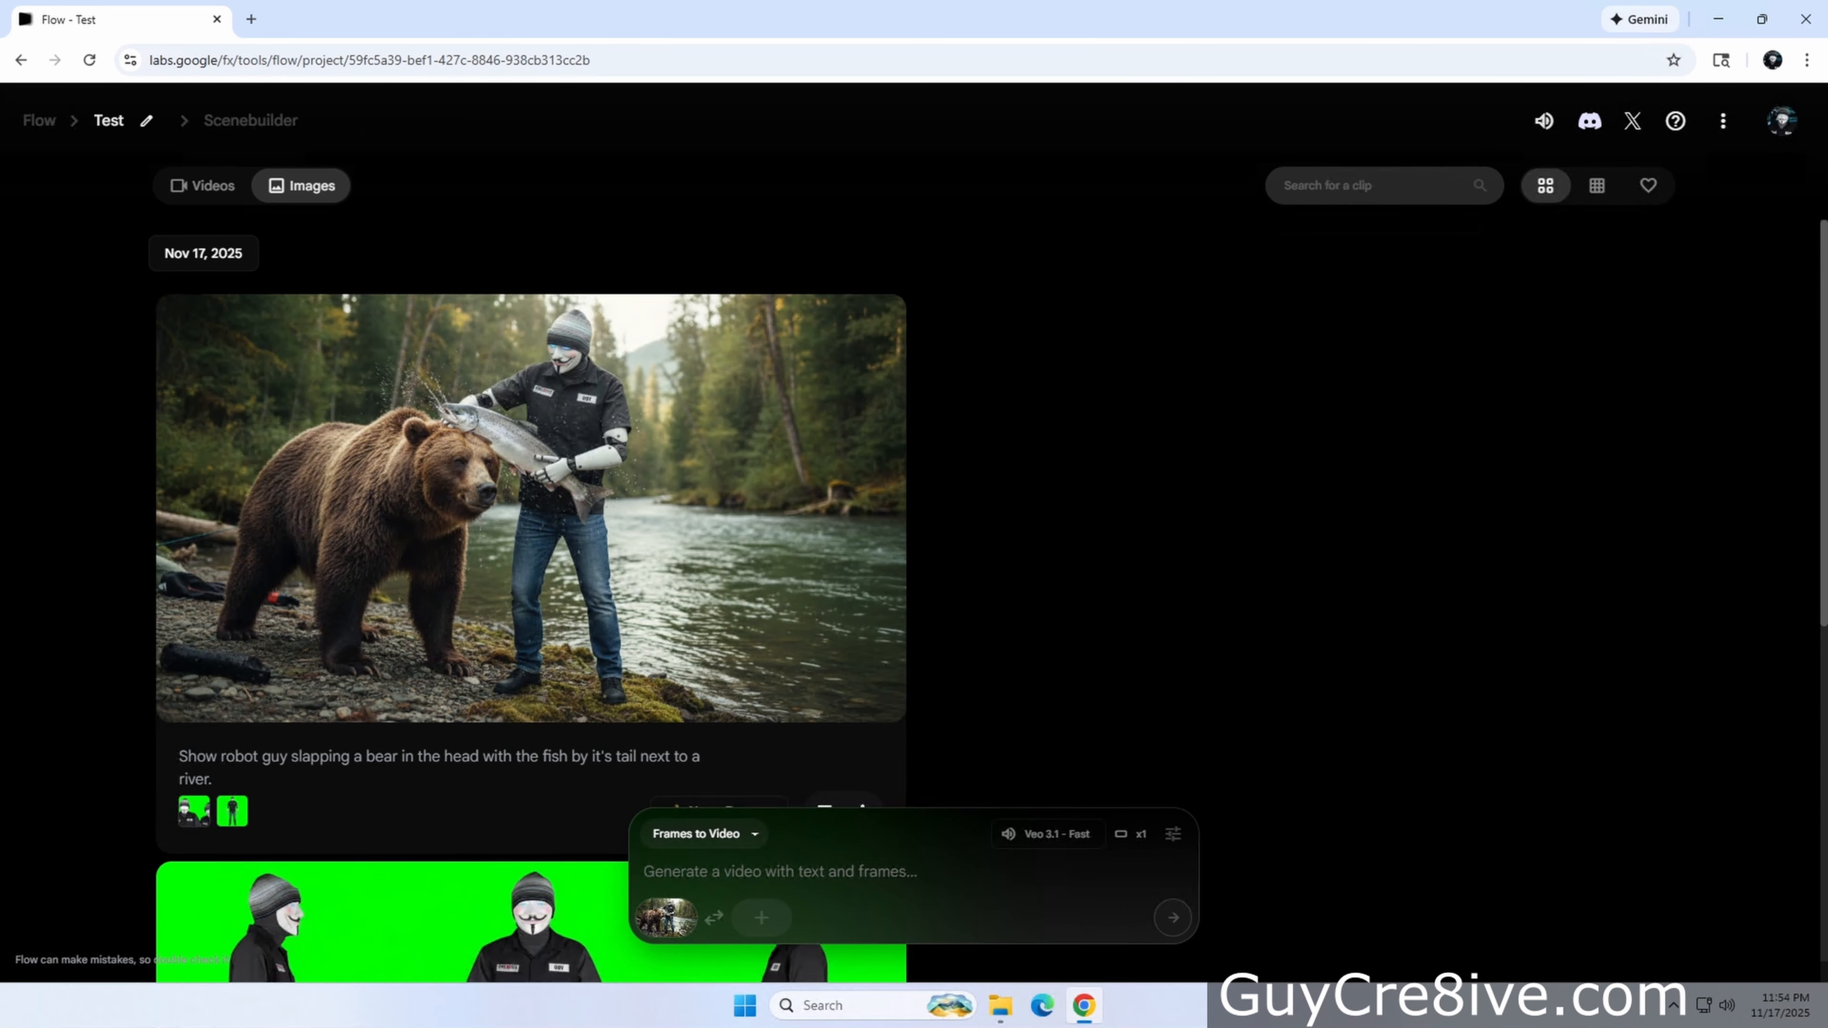
left_click(912, 871)
type("Show robot guy fighting off bear attack repeatedly slapping the bear in the head with the fish until the bear lays down on it's back. Show the fight take place in the woods by a river and the guy saying \"my kung fish fu is undeniable!\" right before the bear lays down.")
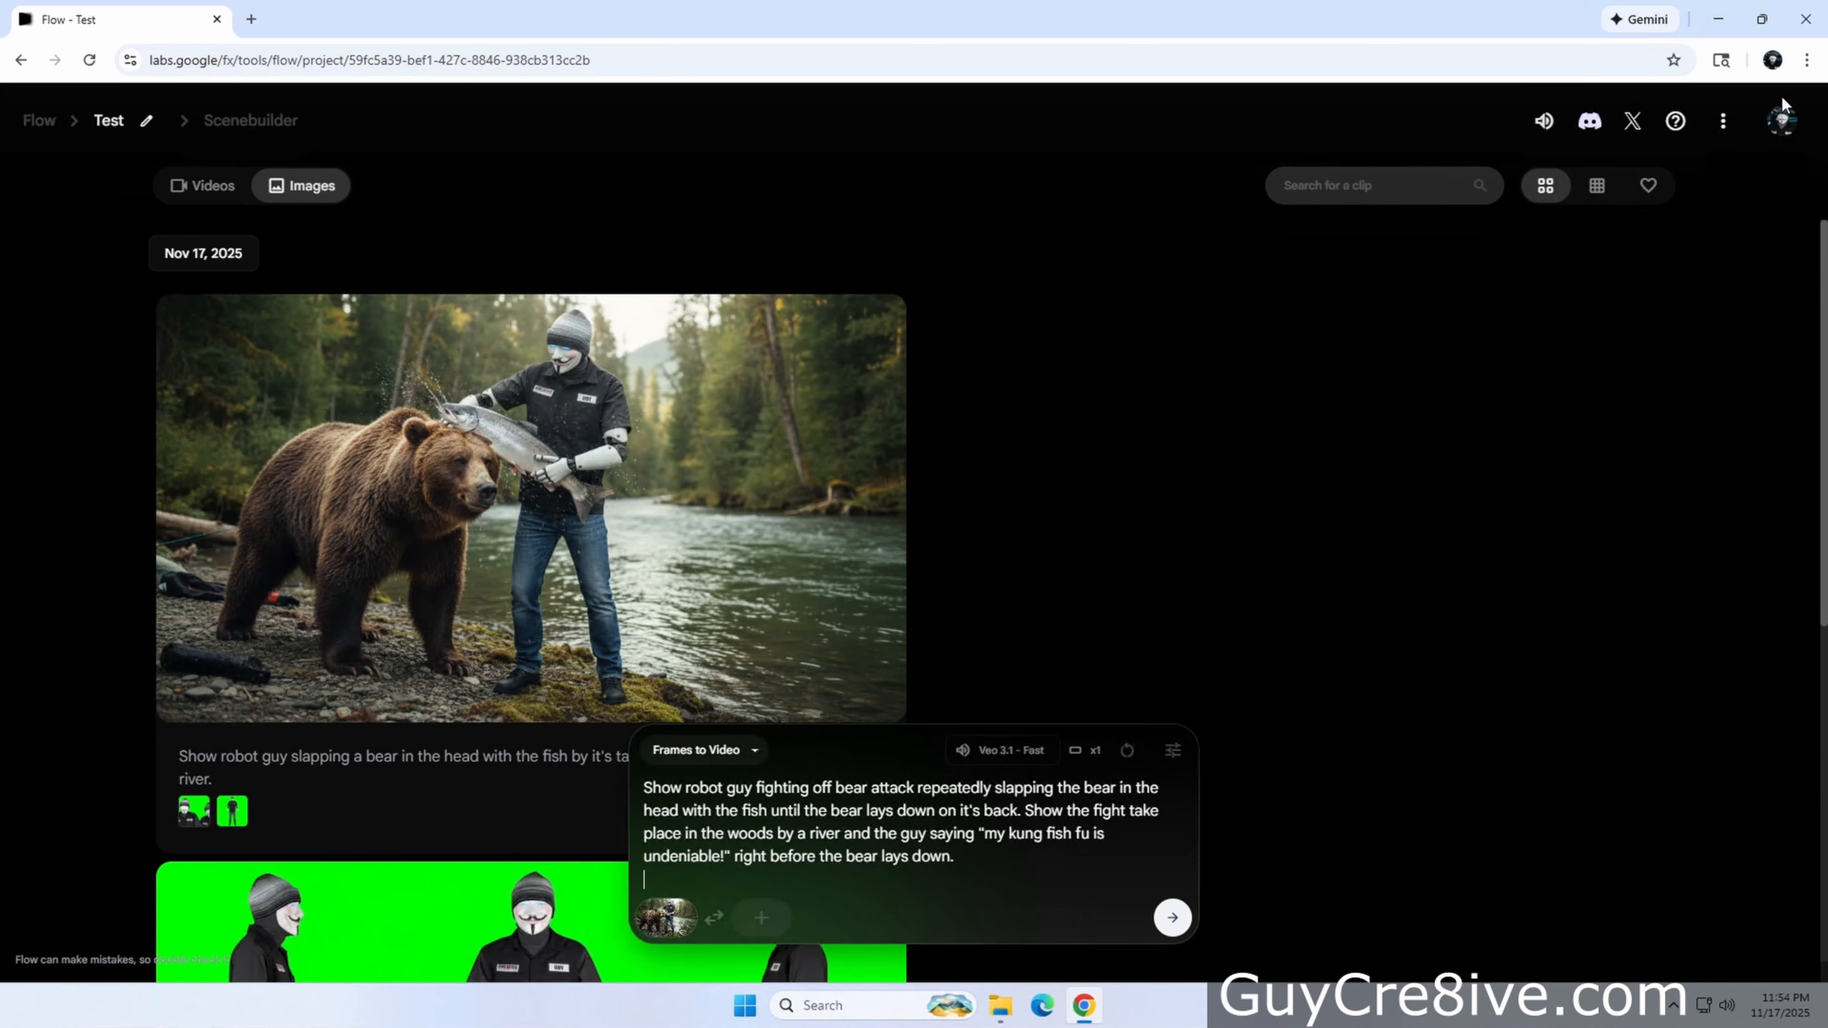
Check the account's AI credits and generate the video
left_click(1782, 119)
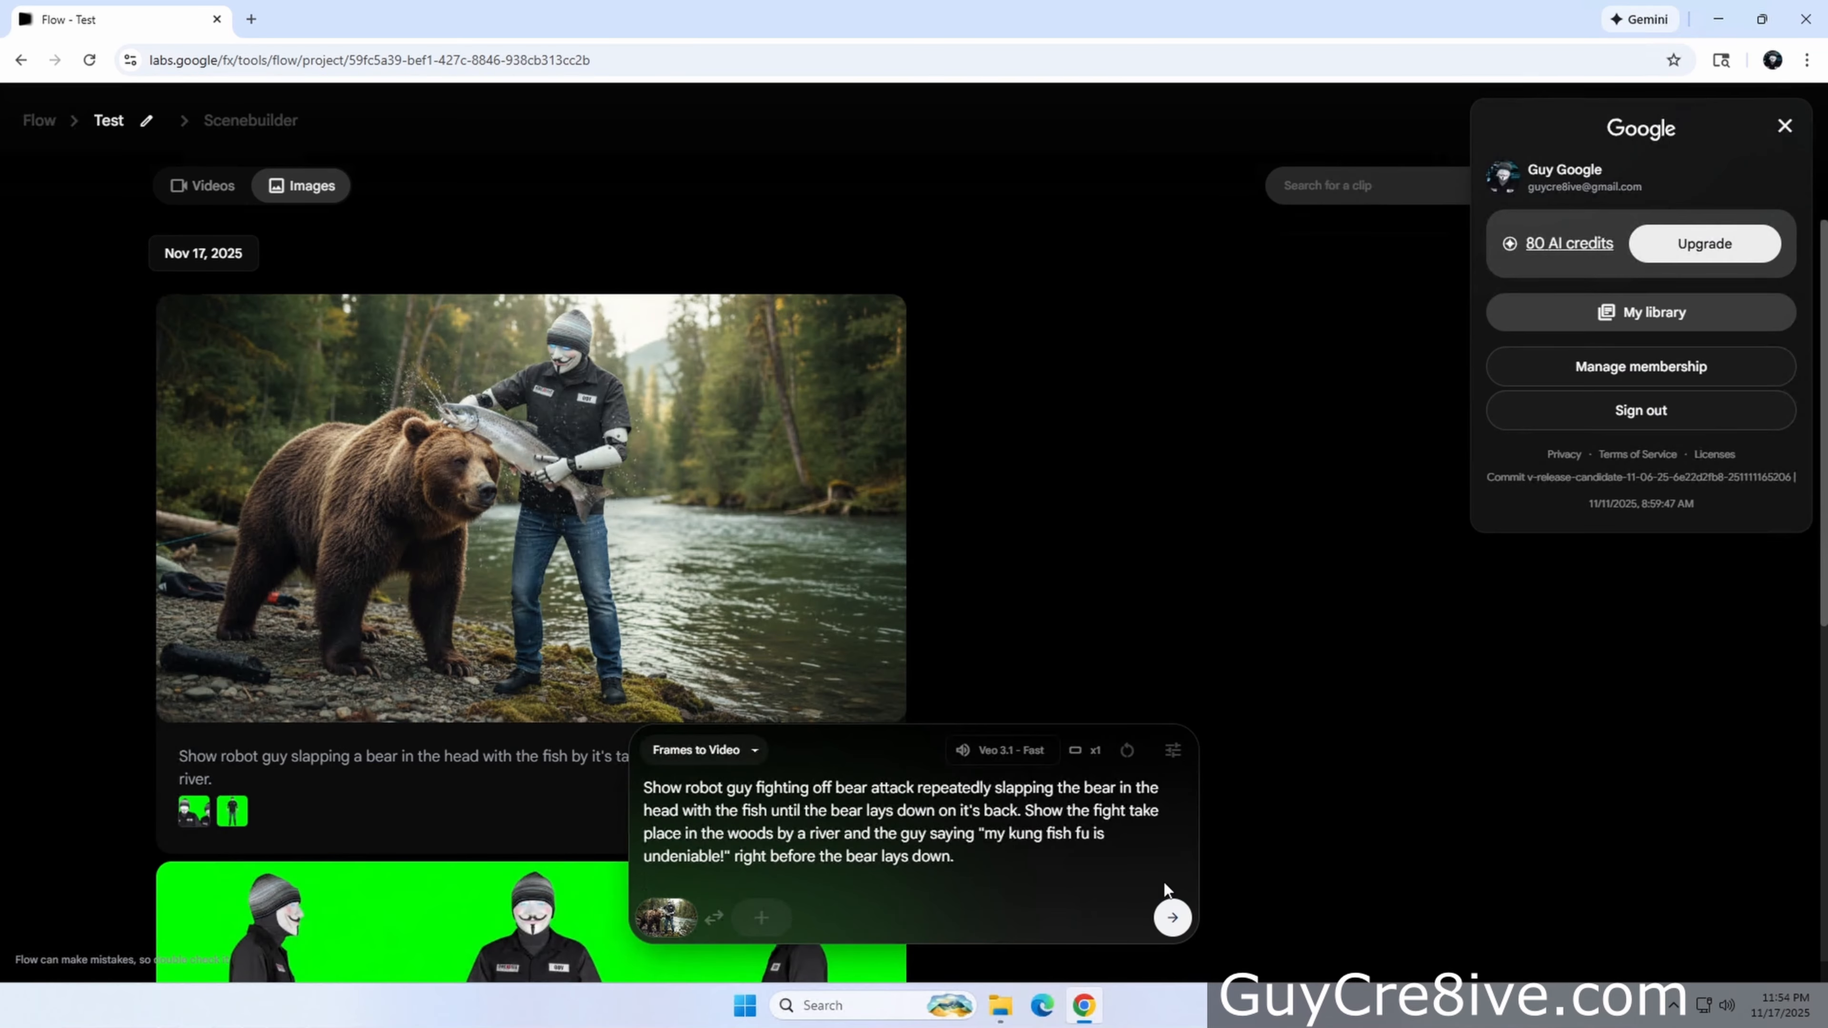
left_click(1170, 920)
left_click(1170, 922)
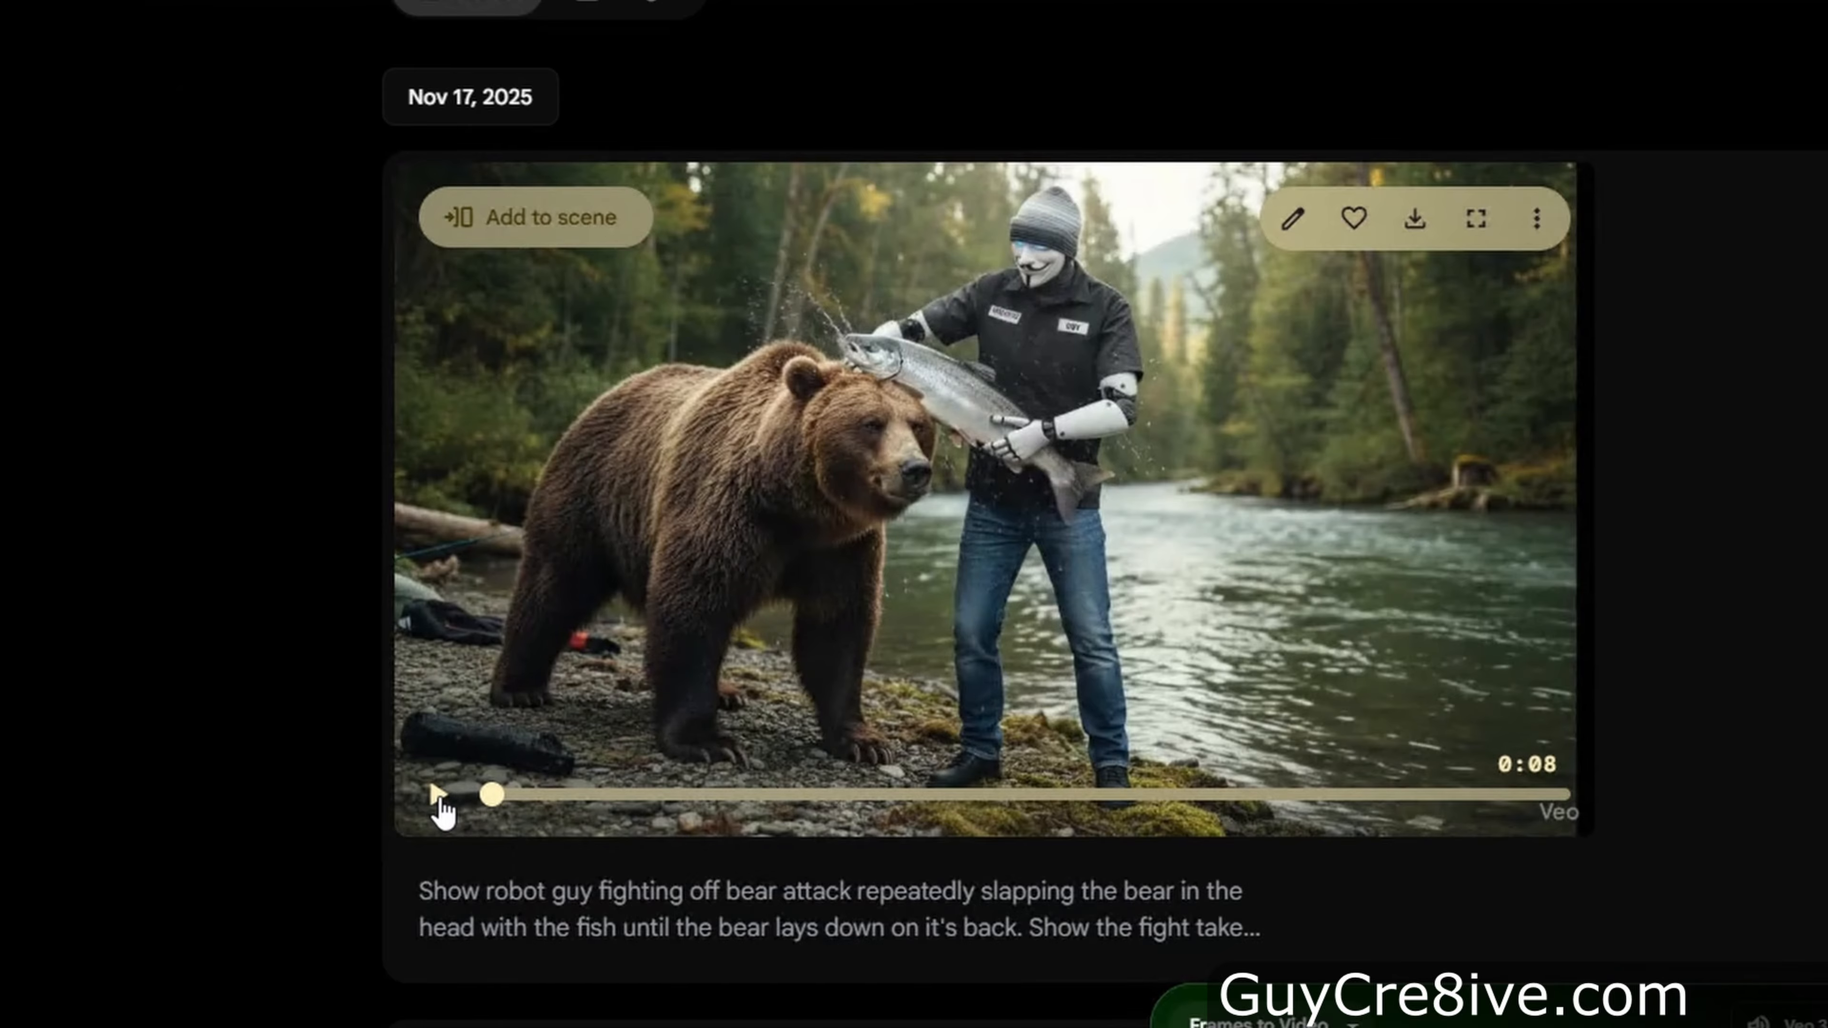
Play the generated bear-fight video and delete it
left_click(437, 796)
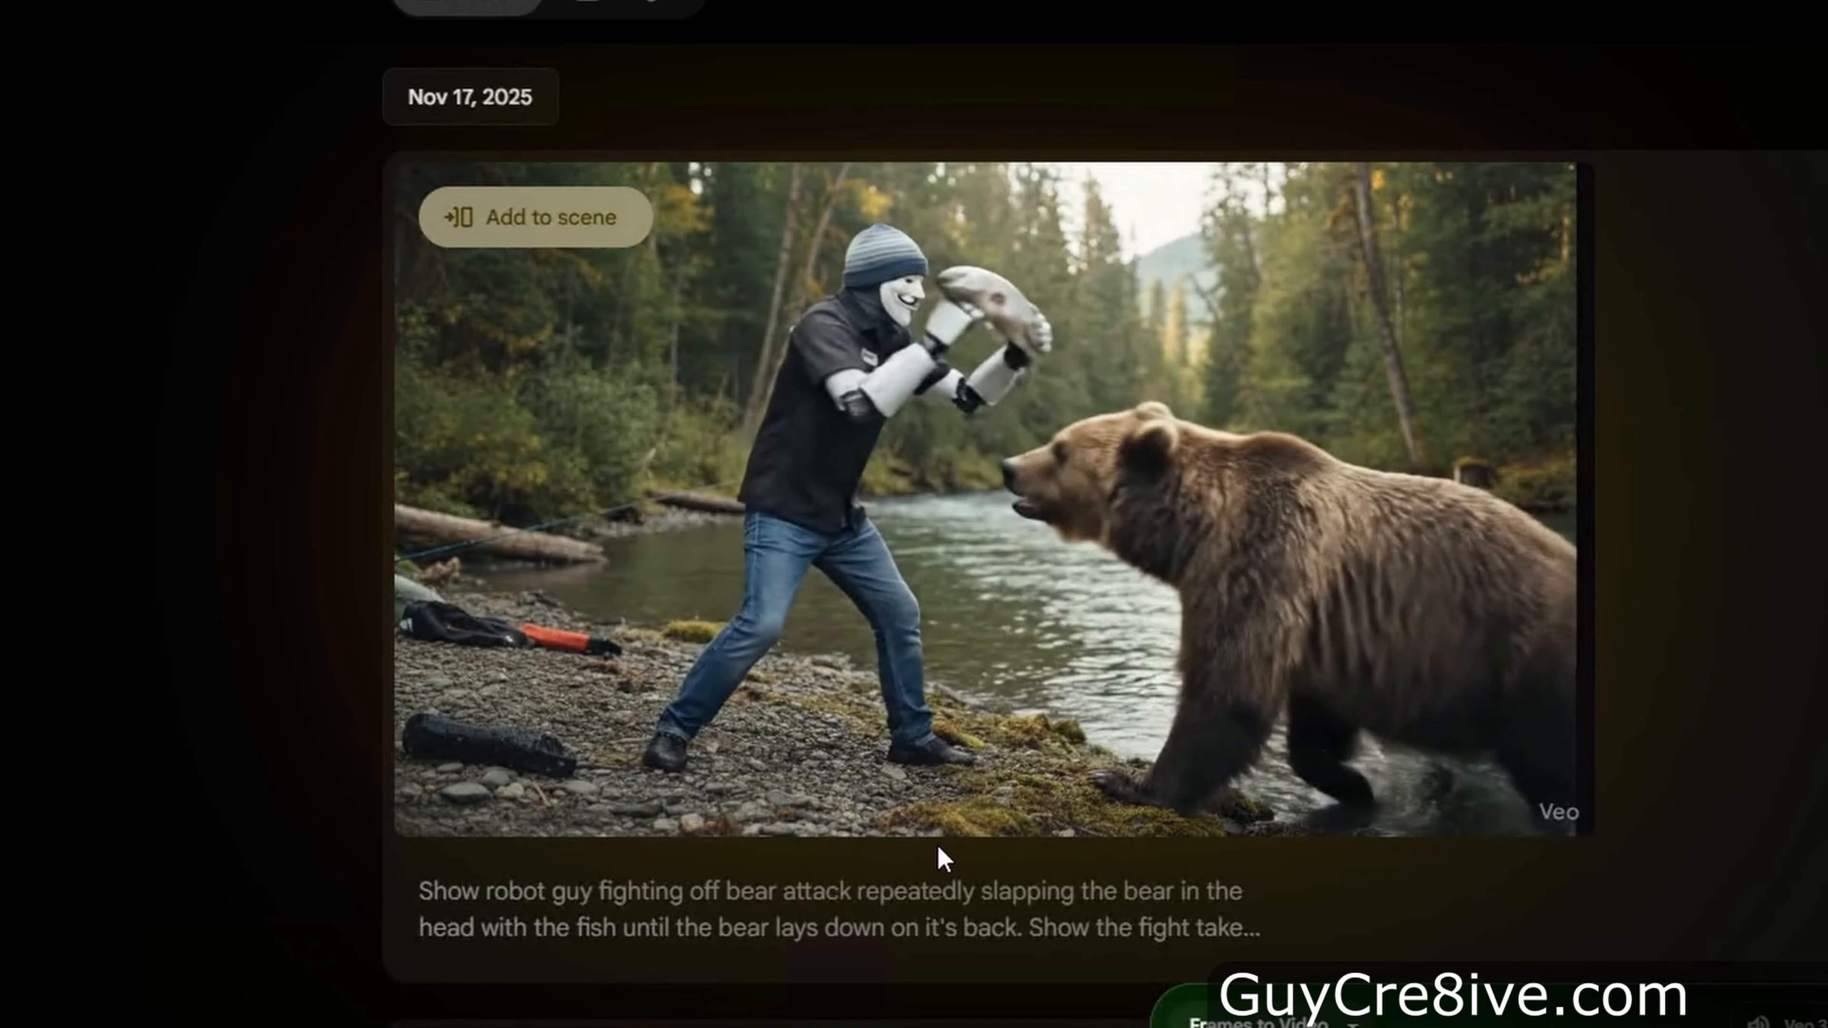
mouse_move(945, 833)
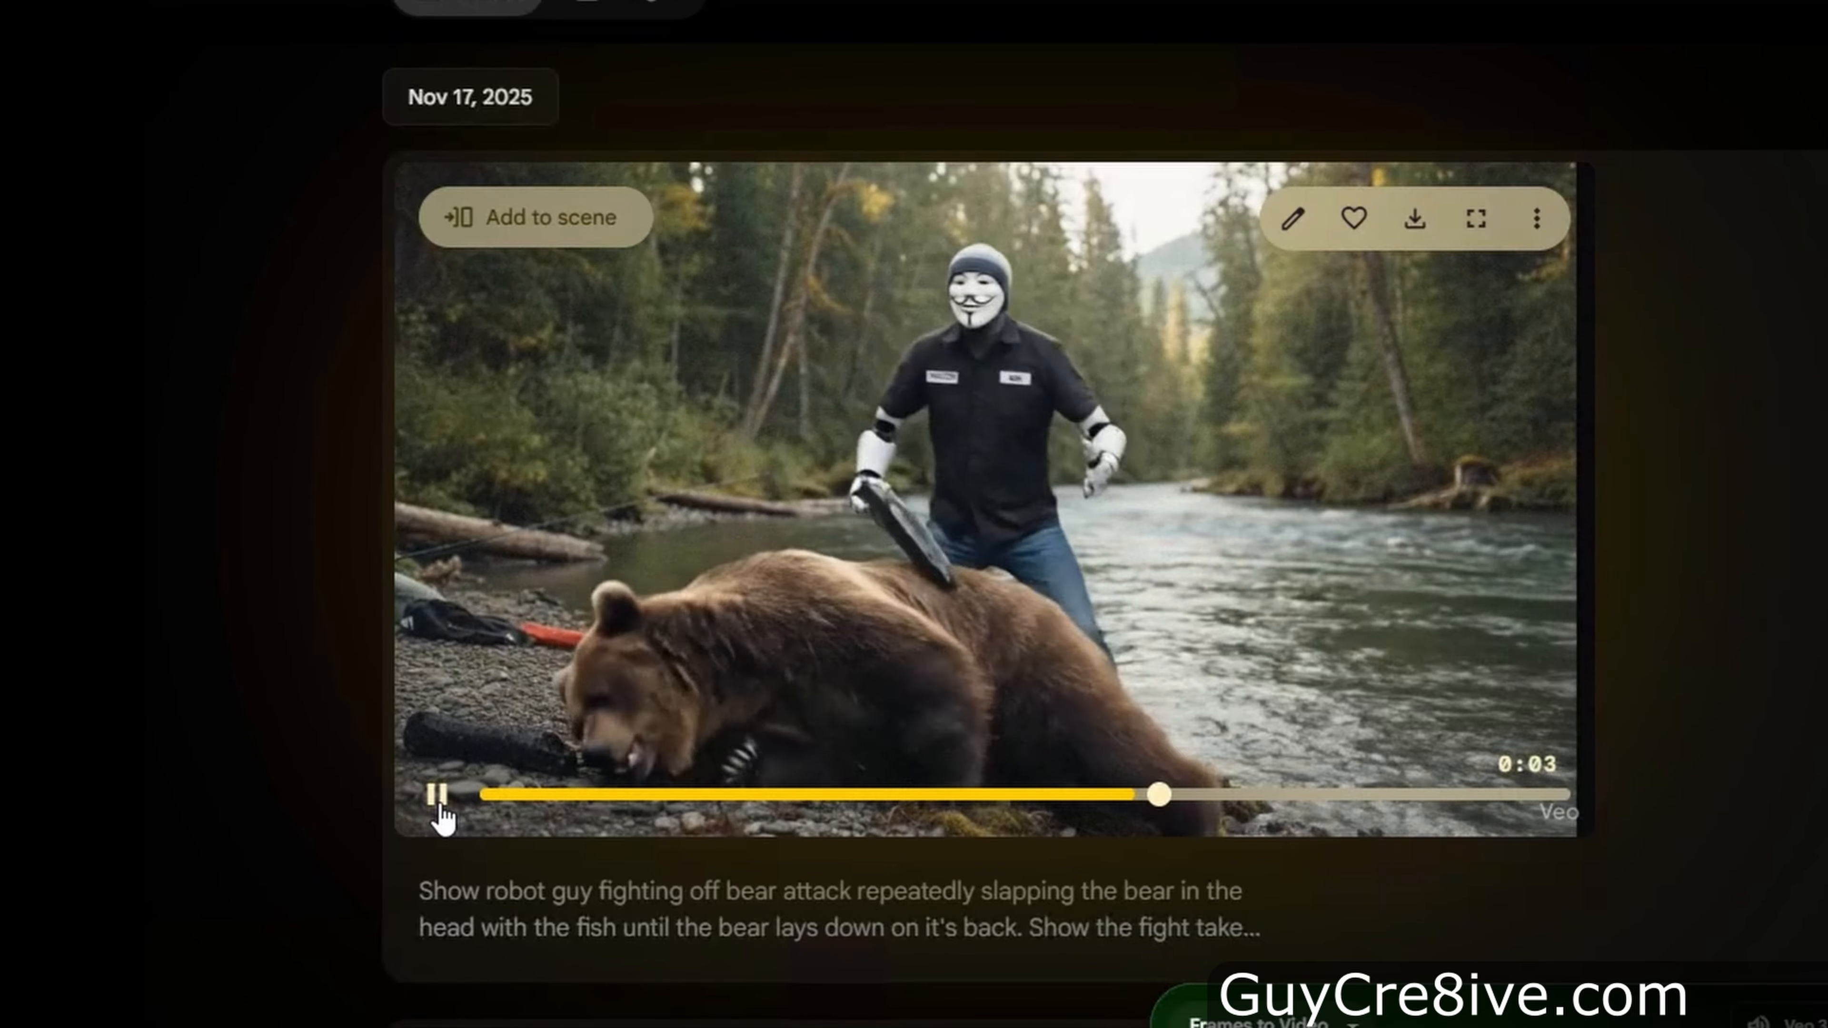
left_click(437, 795)
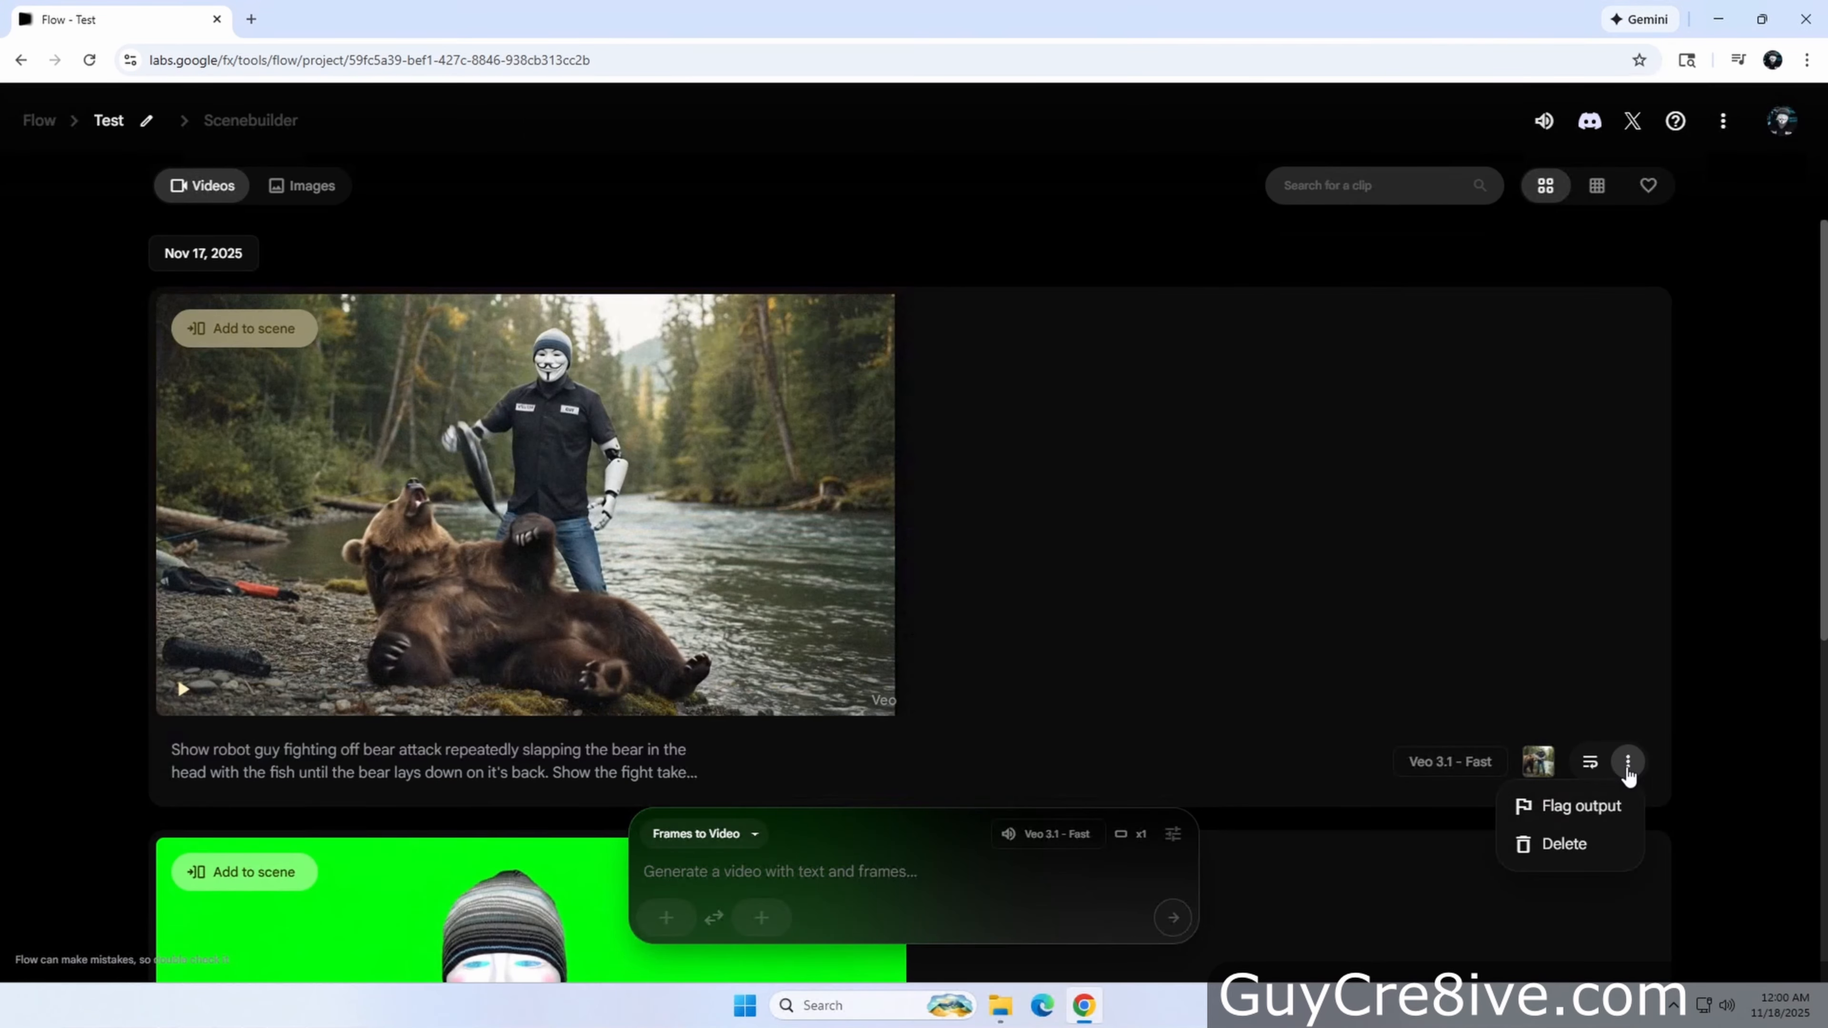
left_click(1562, 845)
Switch to Create Image mode and paste the prompt showing the character inside a plane with a parachute ready to jump out
left_click(734, 833)
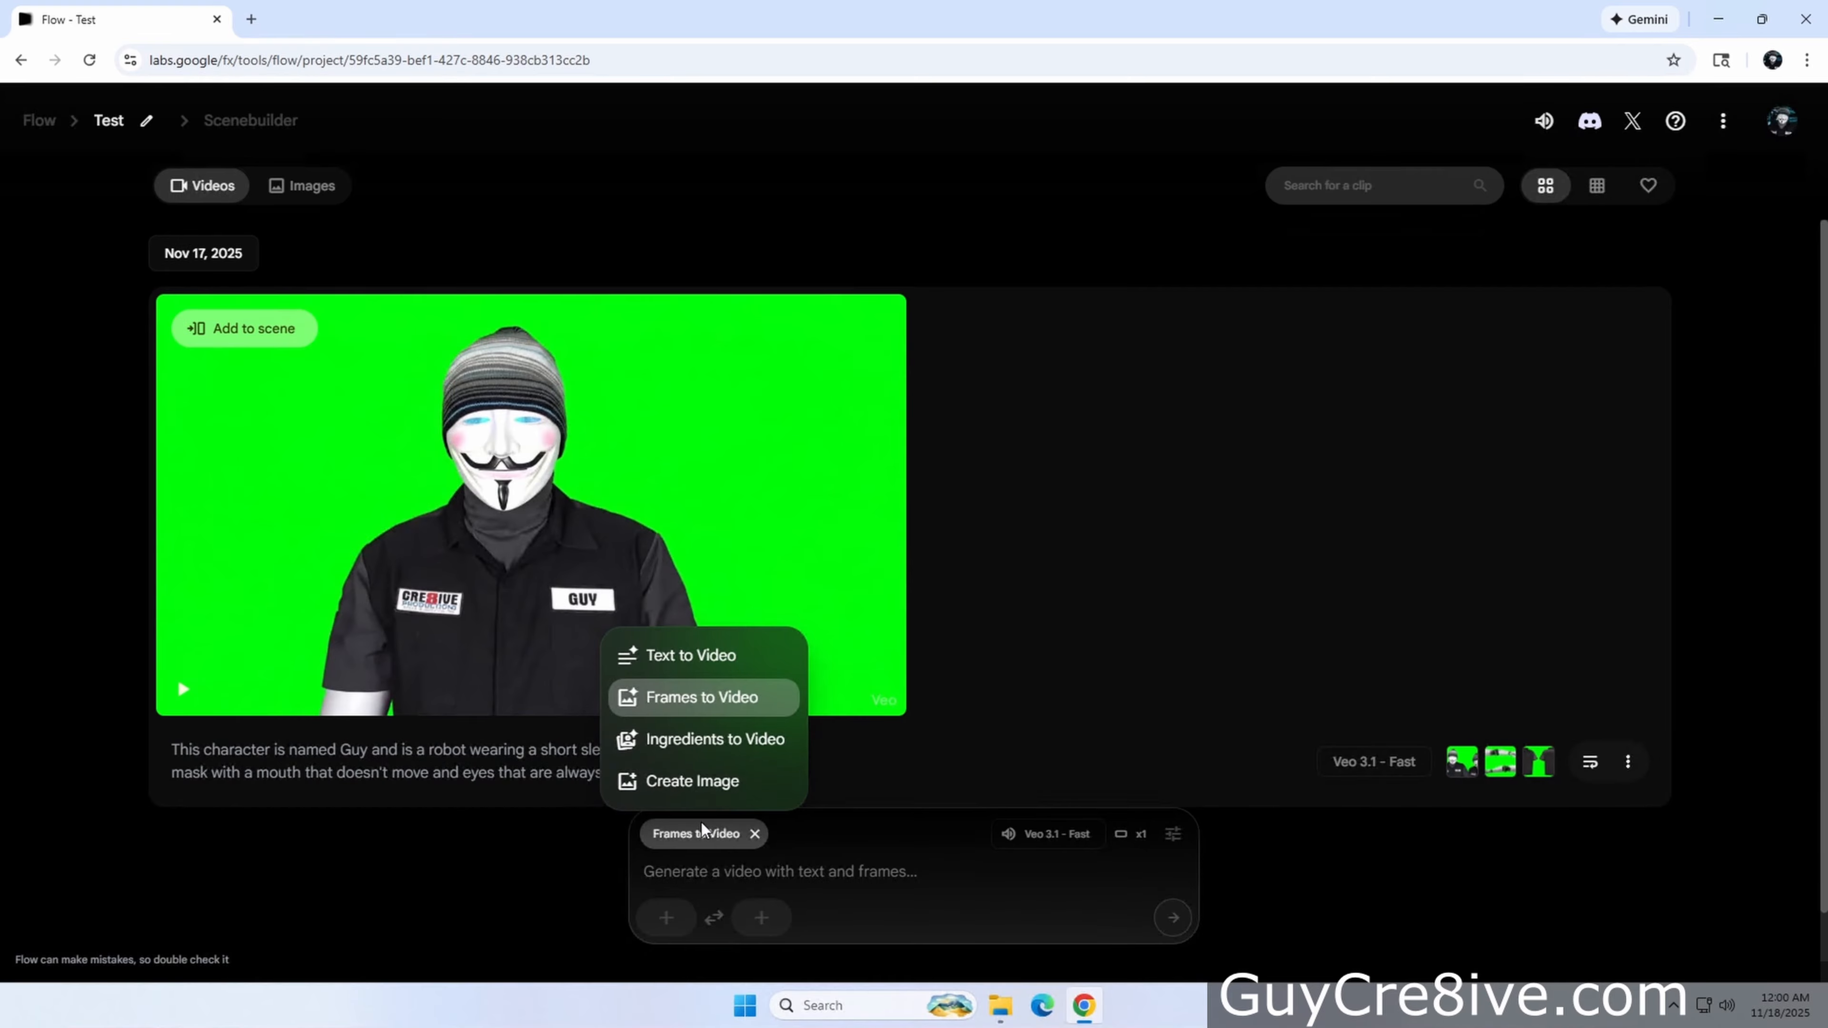
left_click(712, 776)
left_click(839, 862)
type("Show the character inside of a plane with a parachute on getting ready to jump out.")
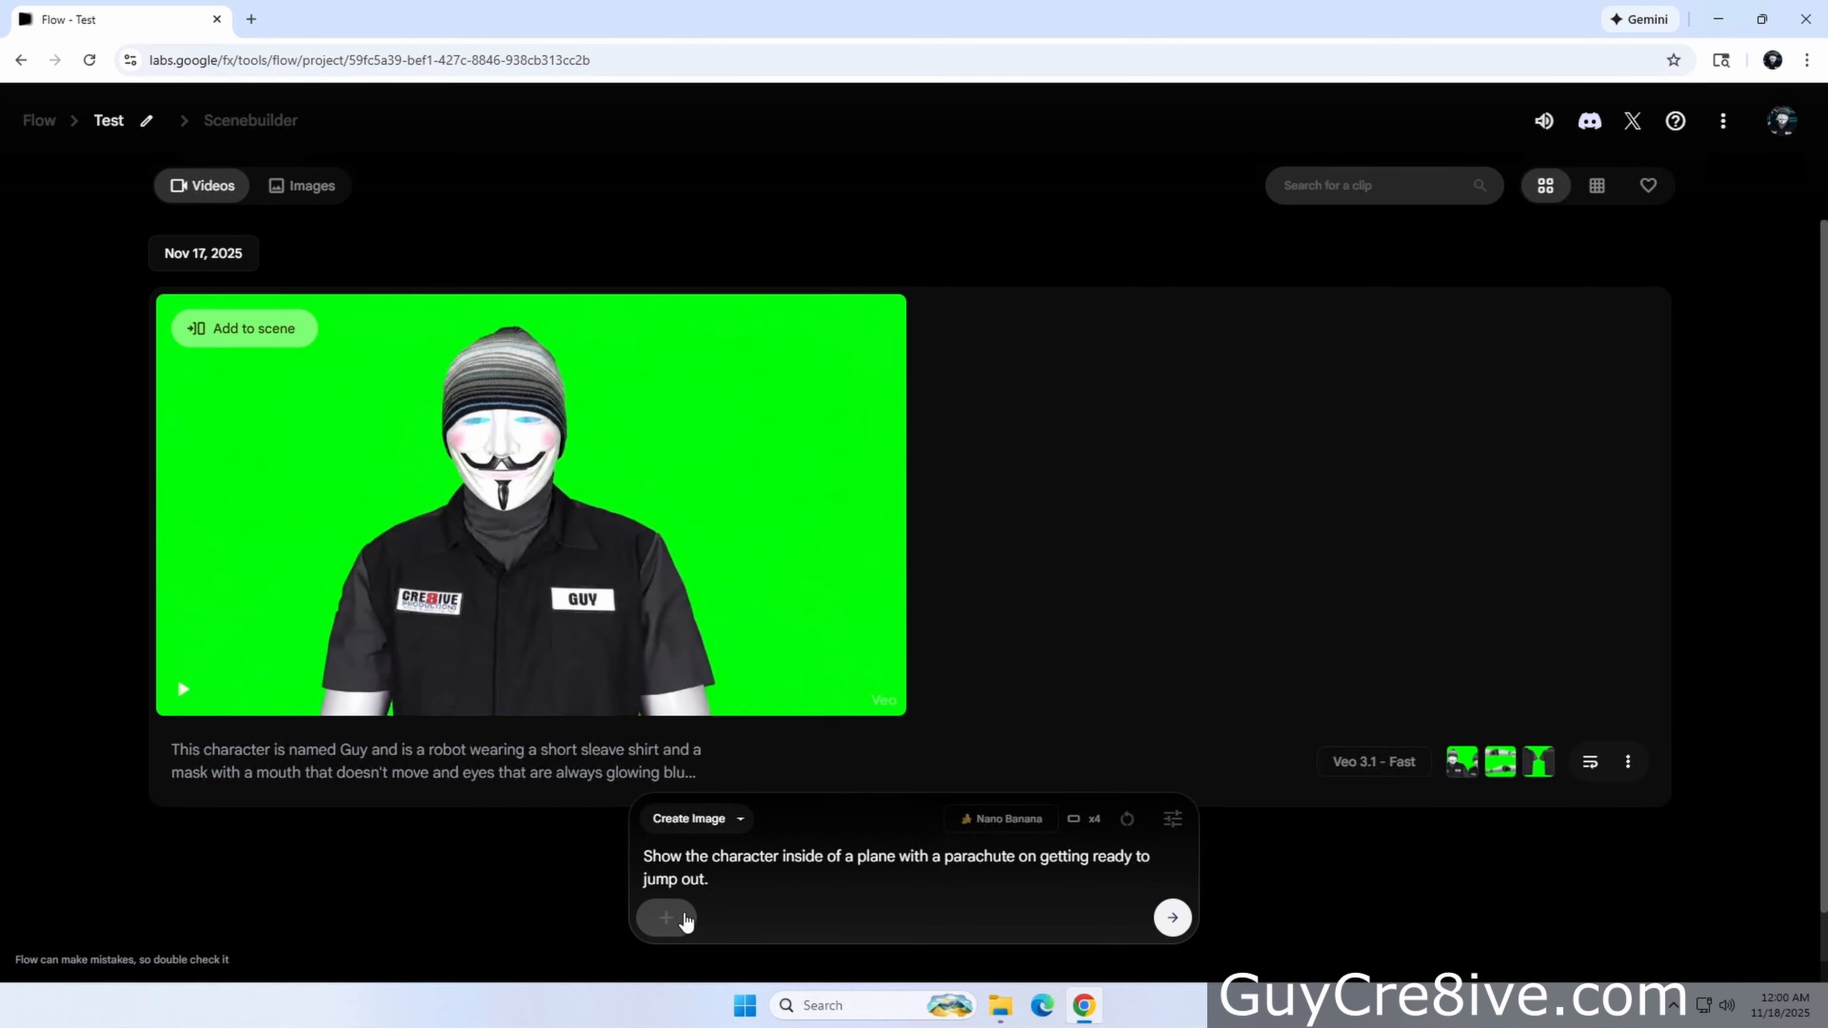
Attach the face and full-body reference images and generate the plane images
left_click(685, 920)
left_click(1275, 699)
left_click(730, 917)
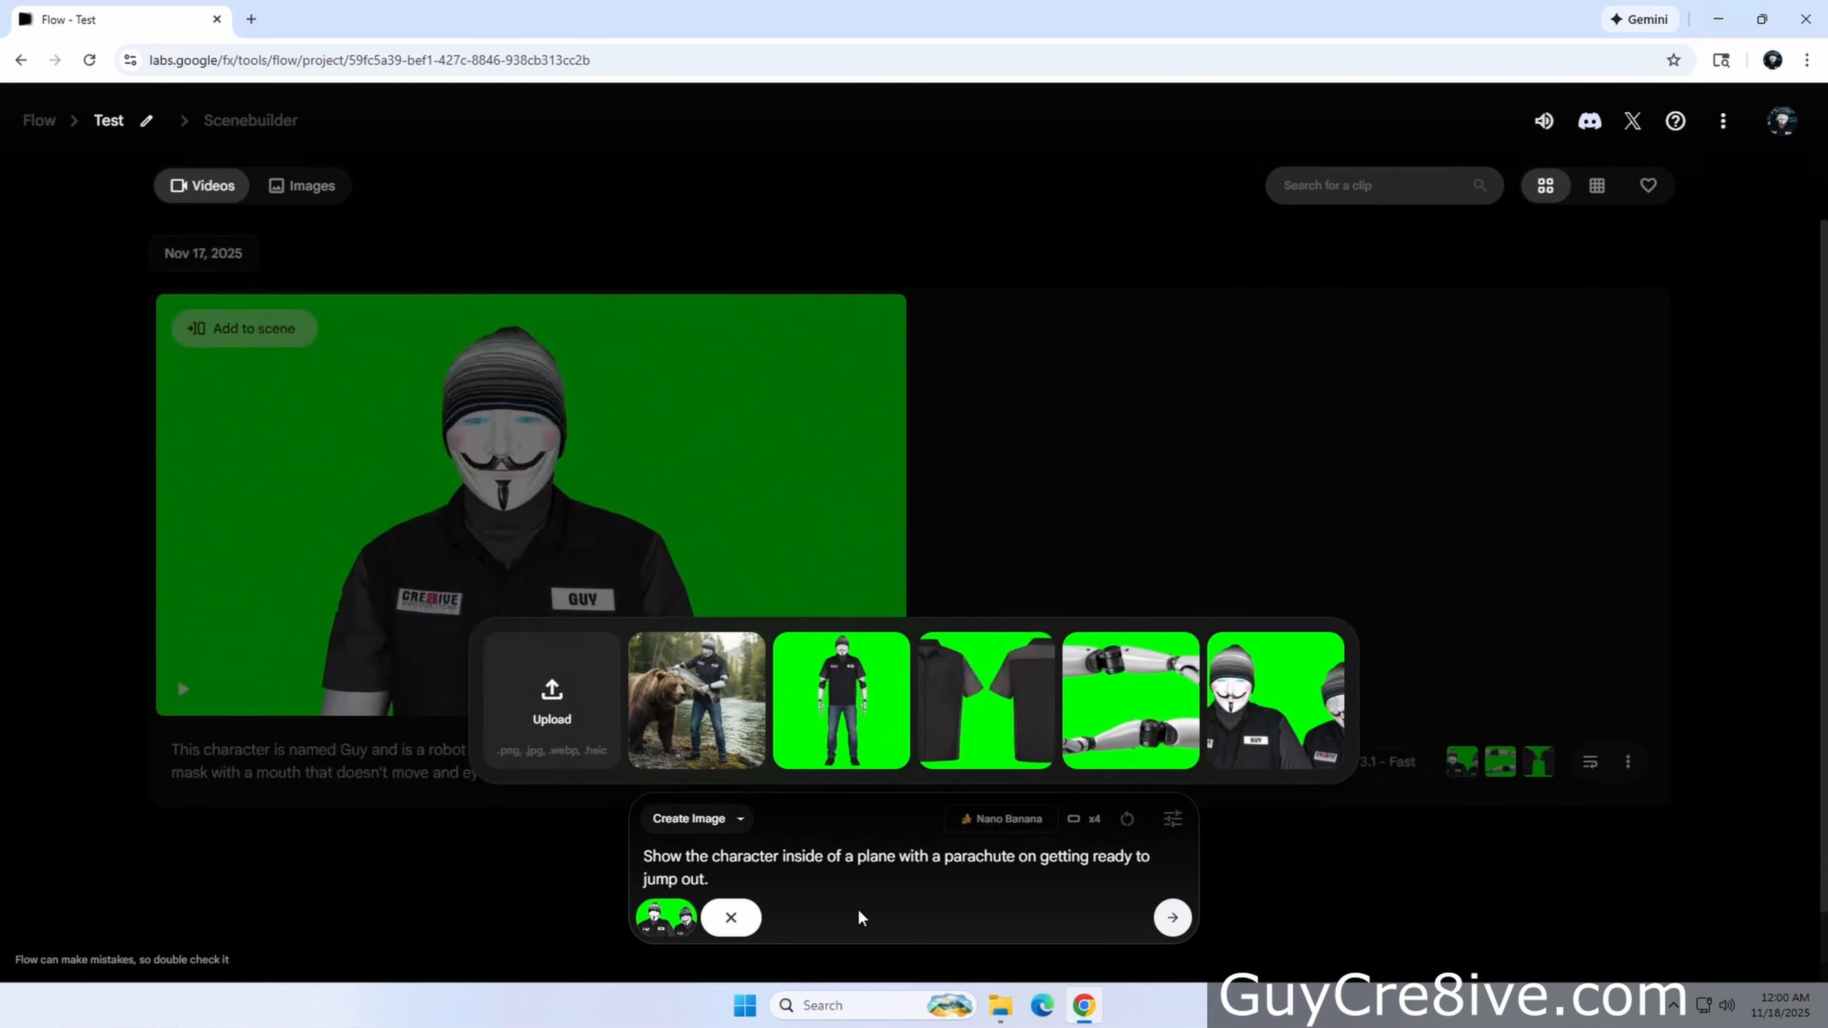
left_click(841, 699)
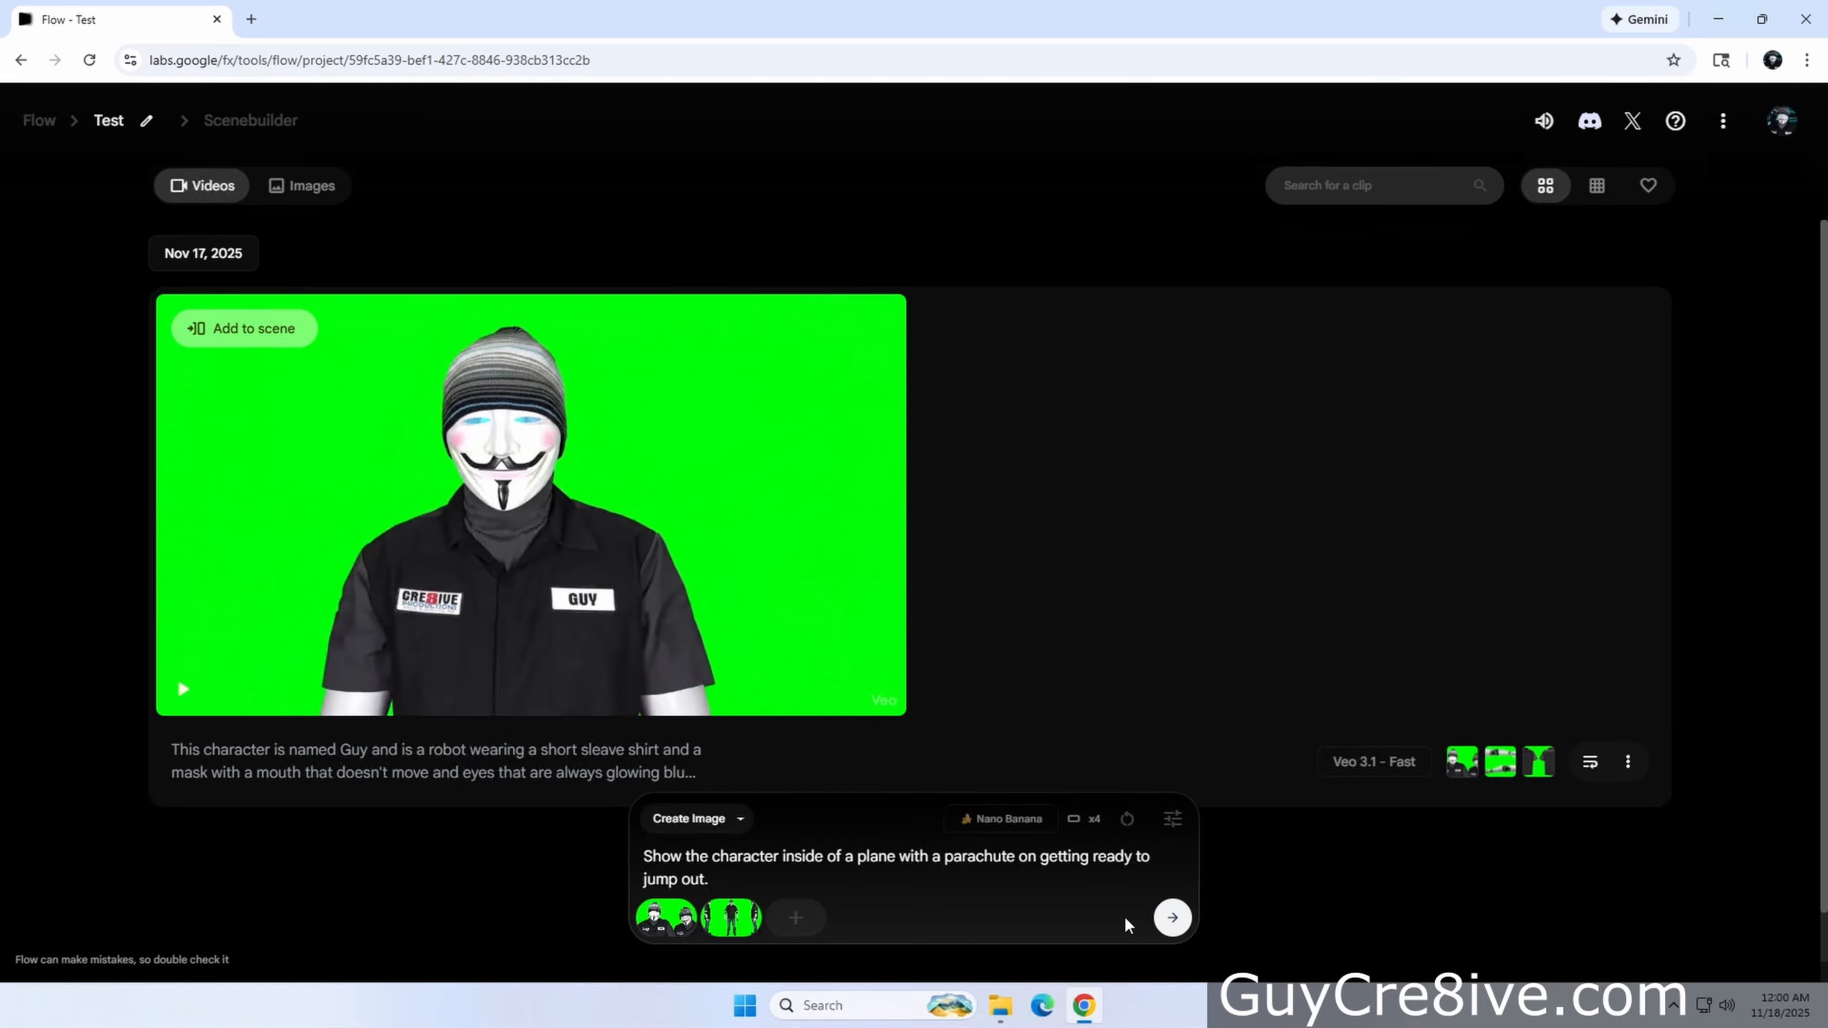
left_click(1173, 918)
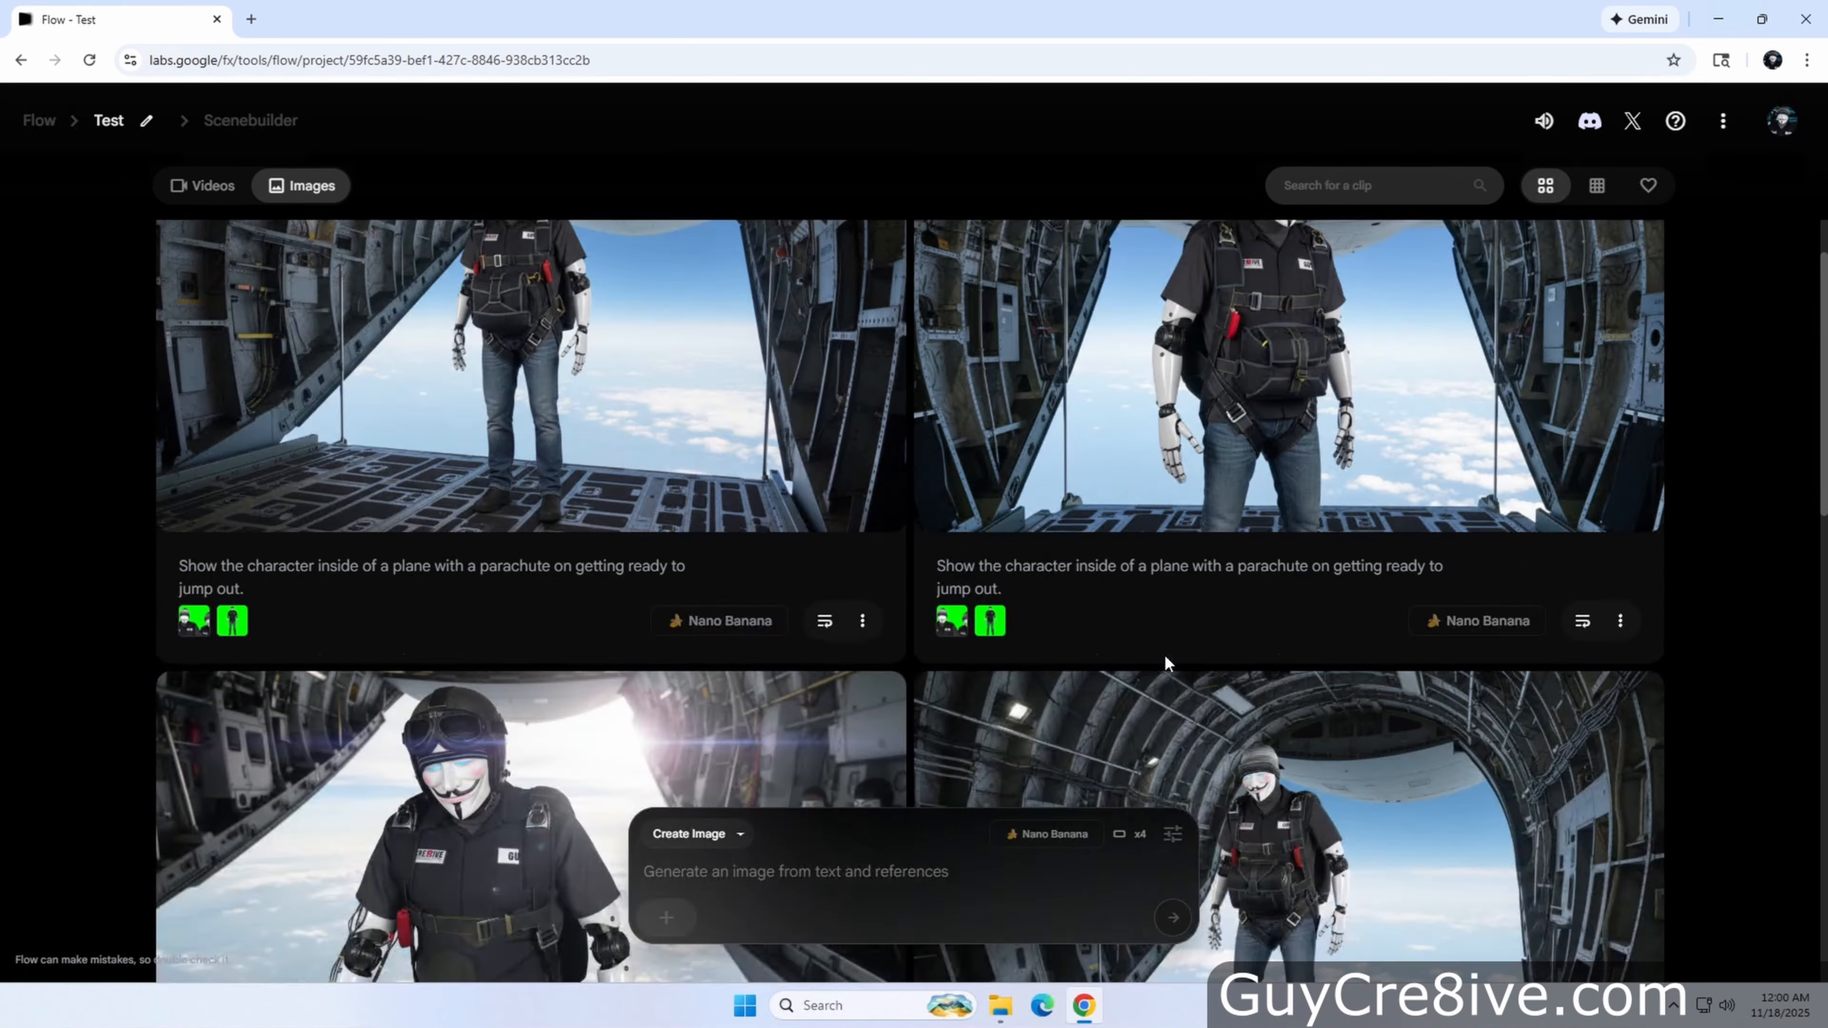
Review the plane images and delete the unwanted ones, keeping one
scroll(1326, 746, "down", 5)
mouse_move(871, 523)
scroll(1623, 620, "up", 1)
scroll(1338, 524, "up", 3)
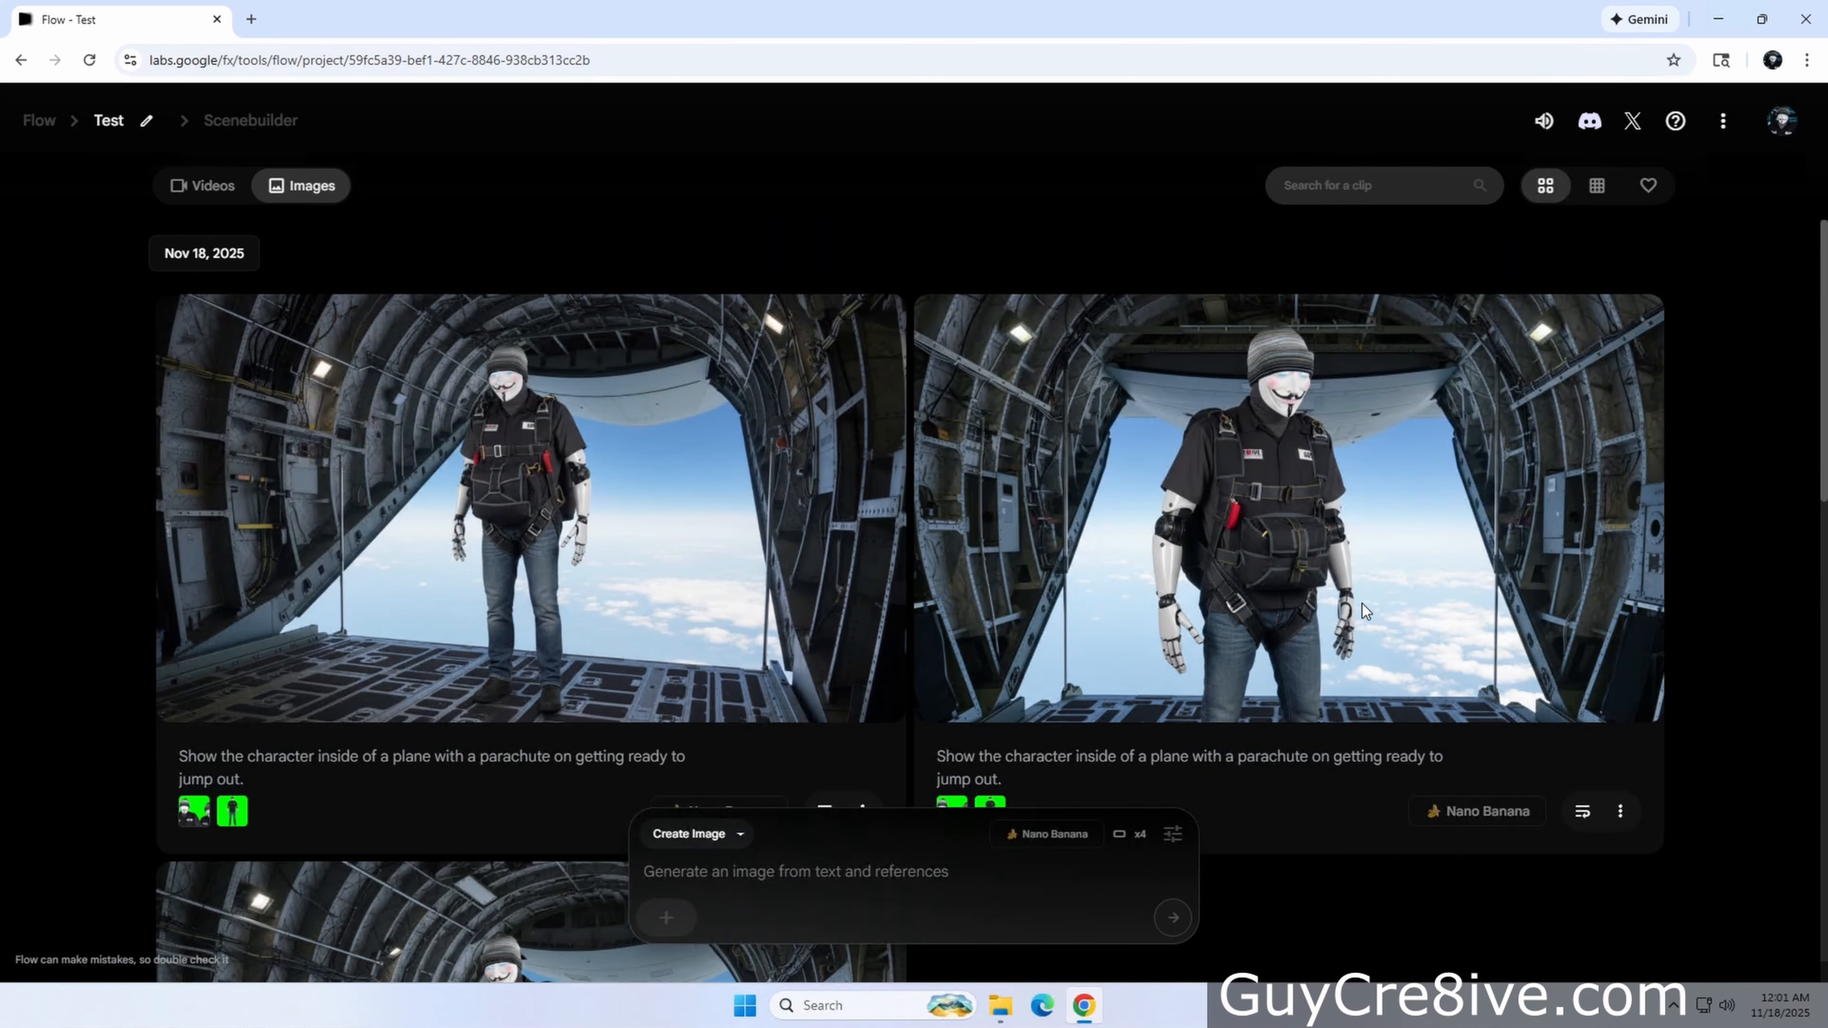
scroll(1338, 524, "down", 3)
scroll(1338, 524, "up", 2)
scroll(1338, 524, "down", 4)
left_click(869, 496)
left_click(799, 600)
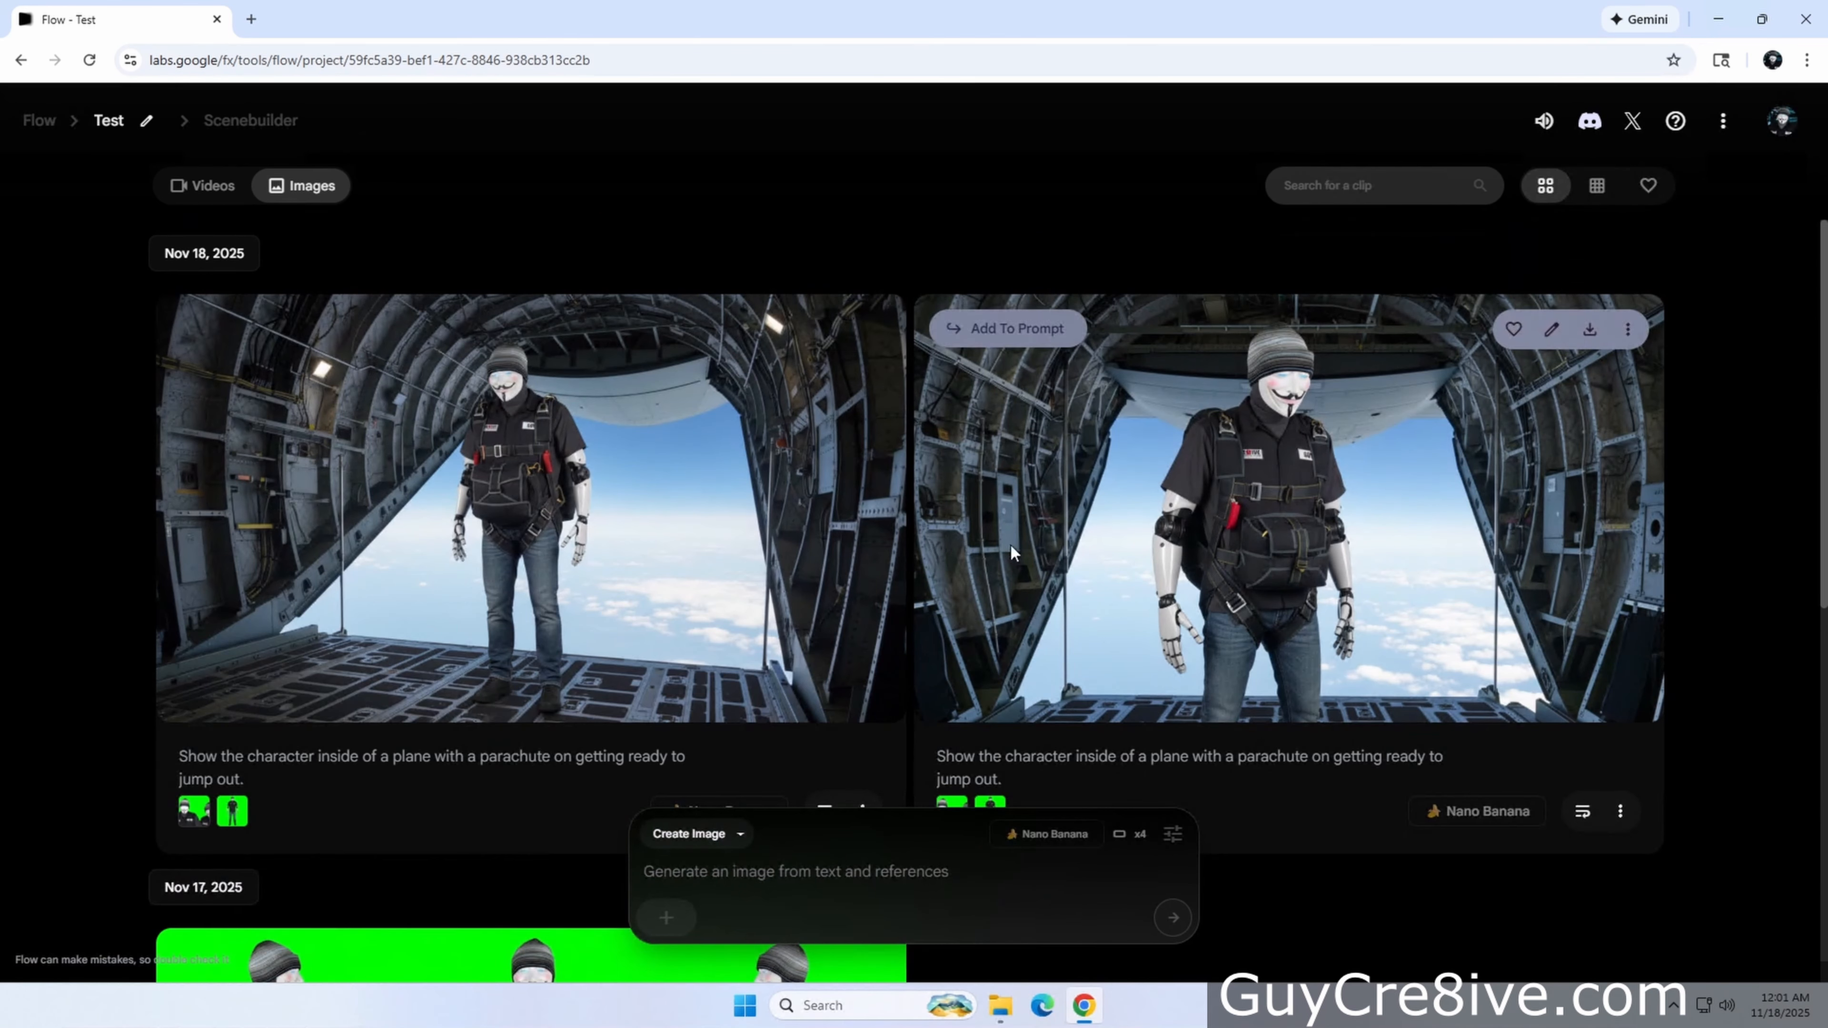
left_click(869, 308)
left_click(799, 409)
Add the kept plane image to the prompt along with the face and full-body reference images
left_click(262, 329)
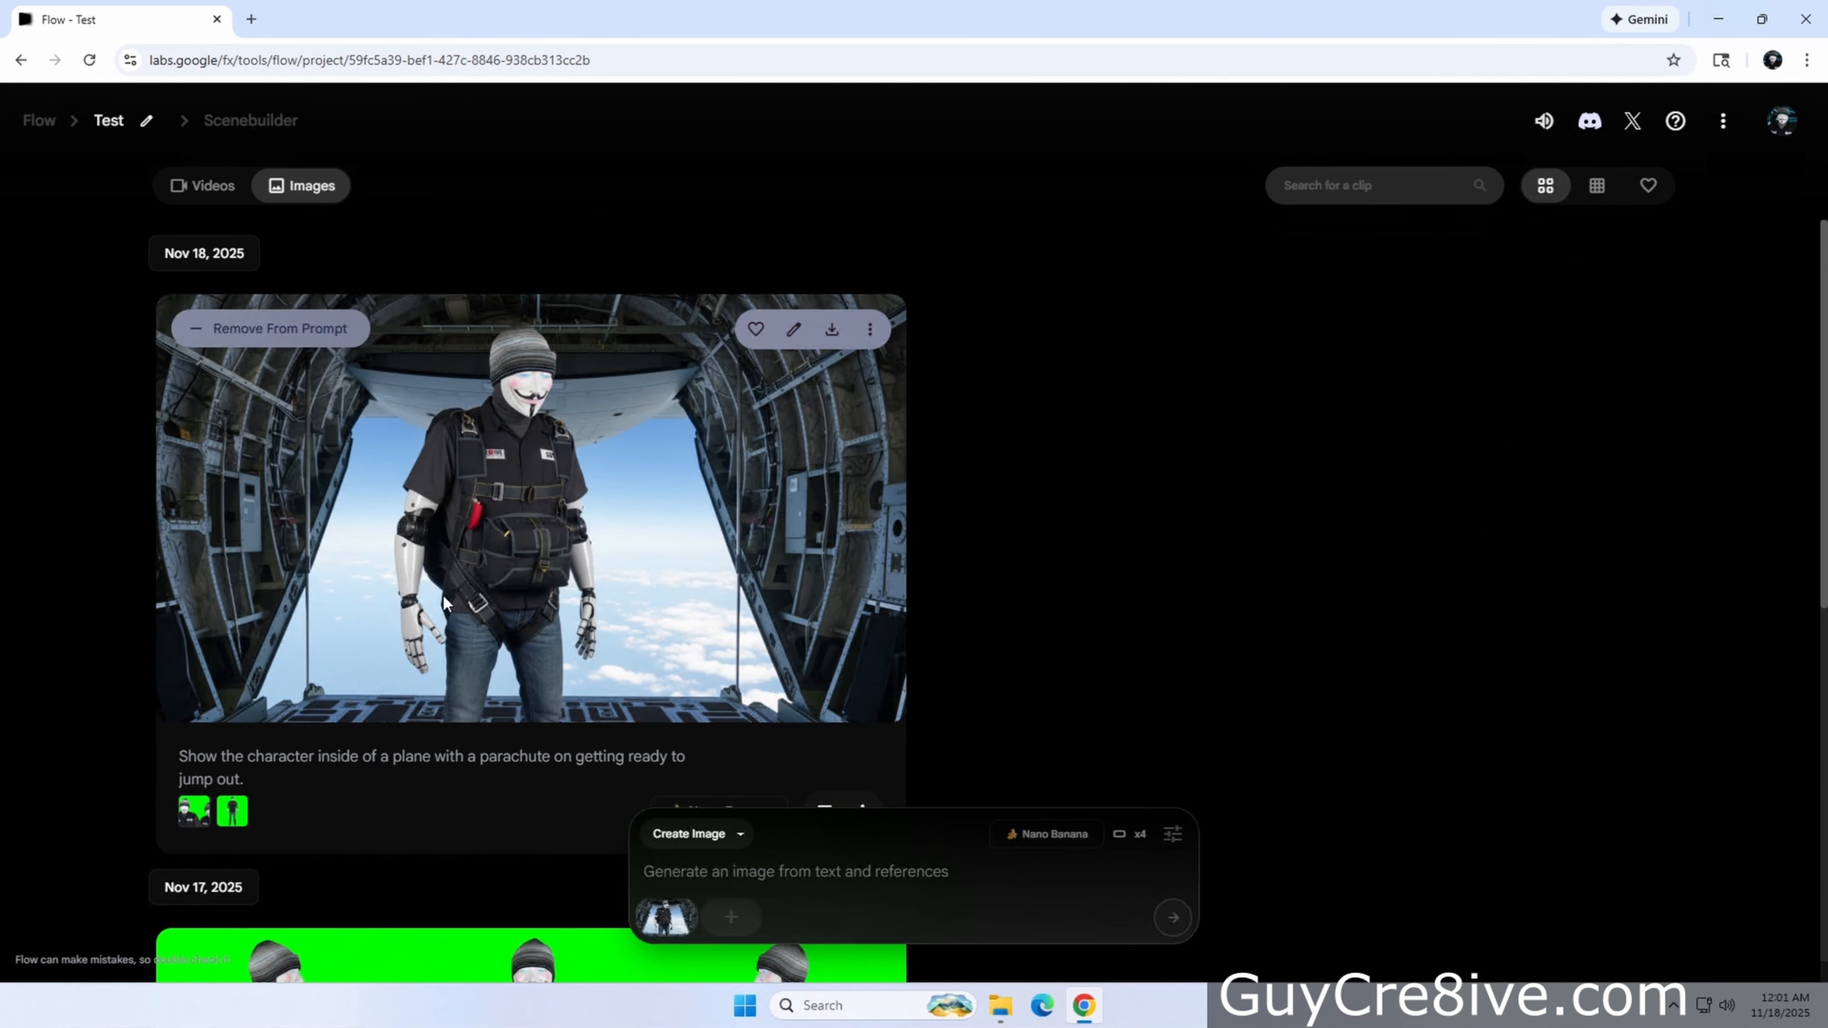
left_click(730, 917)
left_click(614, 740)
left_click(796, 917)
left_click(984, 571)
Paste the prompt "Show the character skydiving from the view above." and generate the images
left_click(832, 876)
type("Show the character skydiving from the view above.")
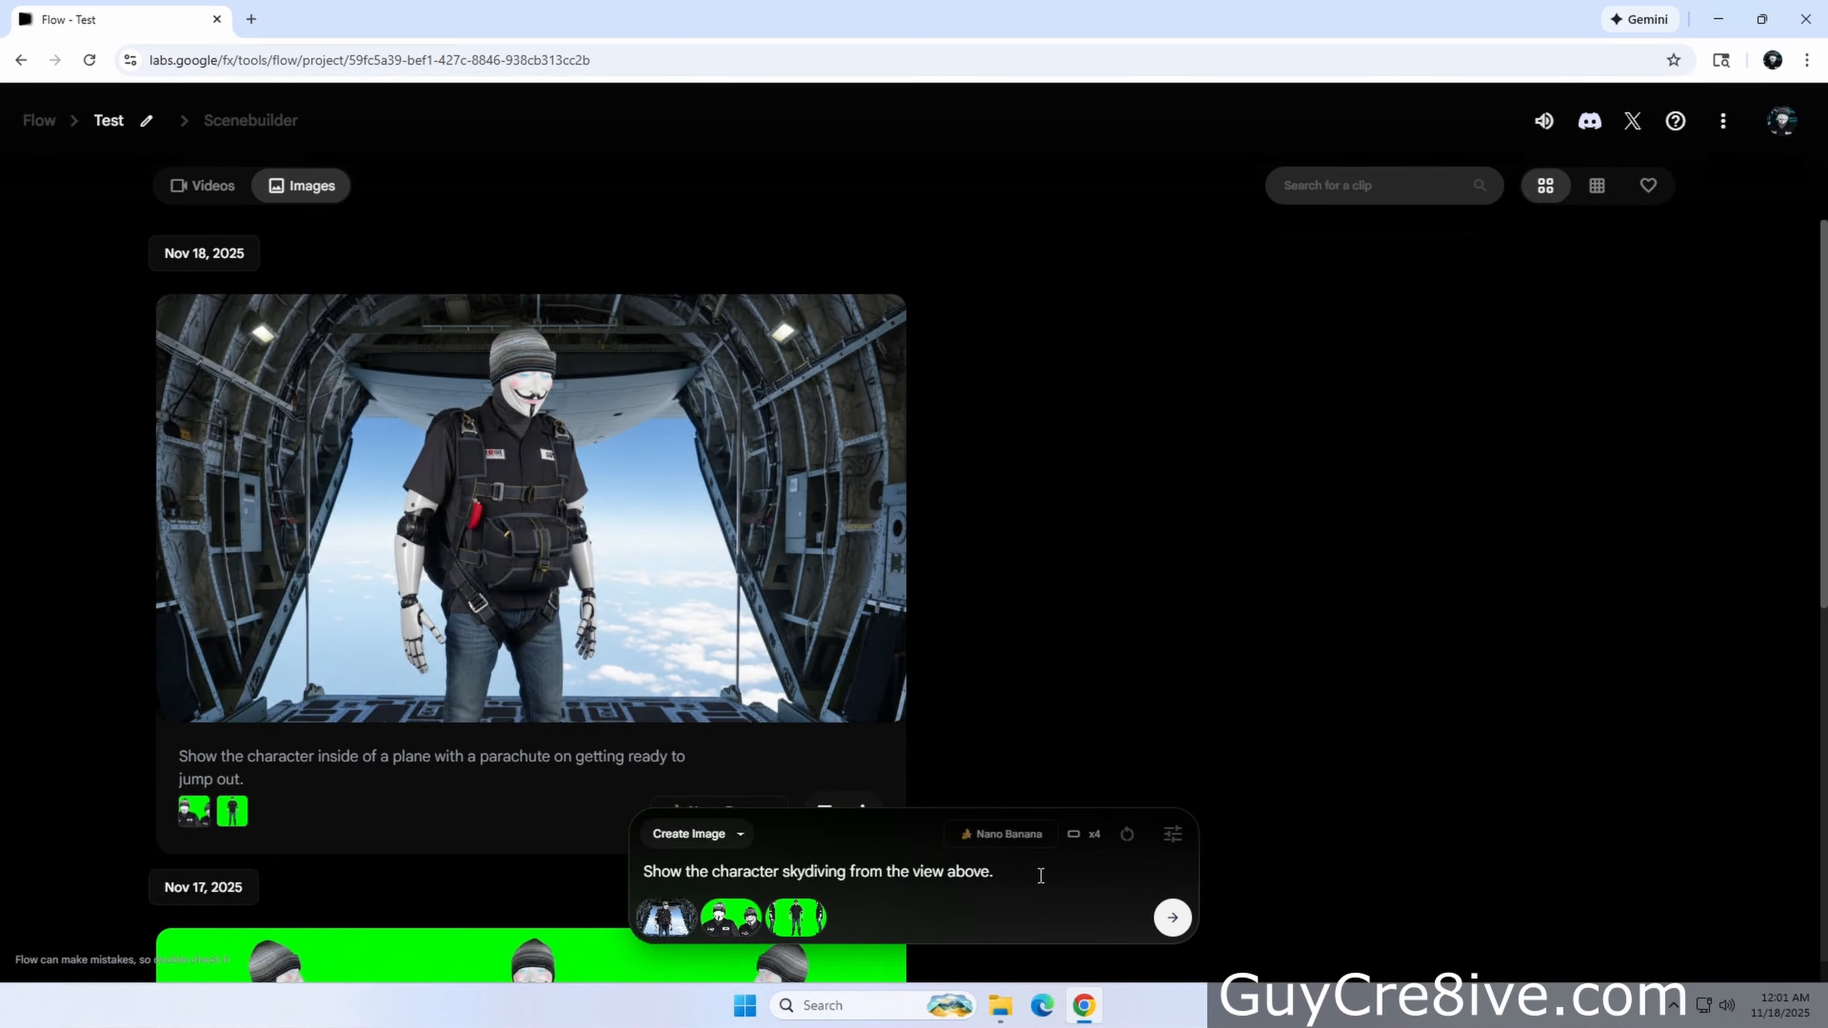
key("Return")
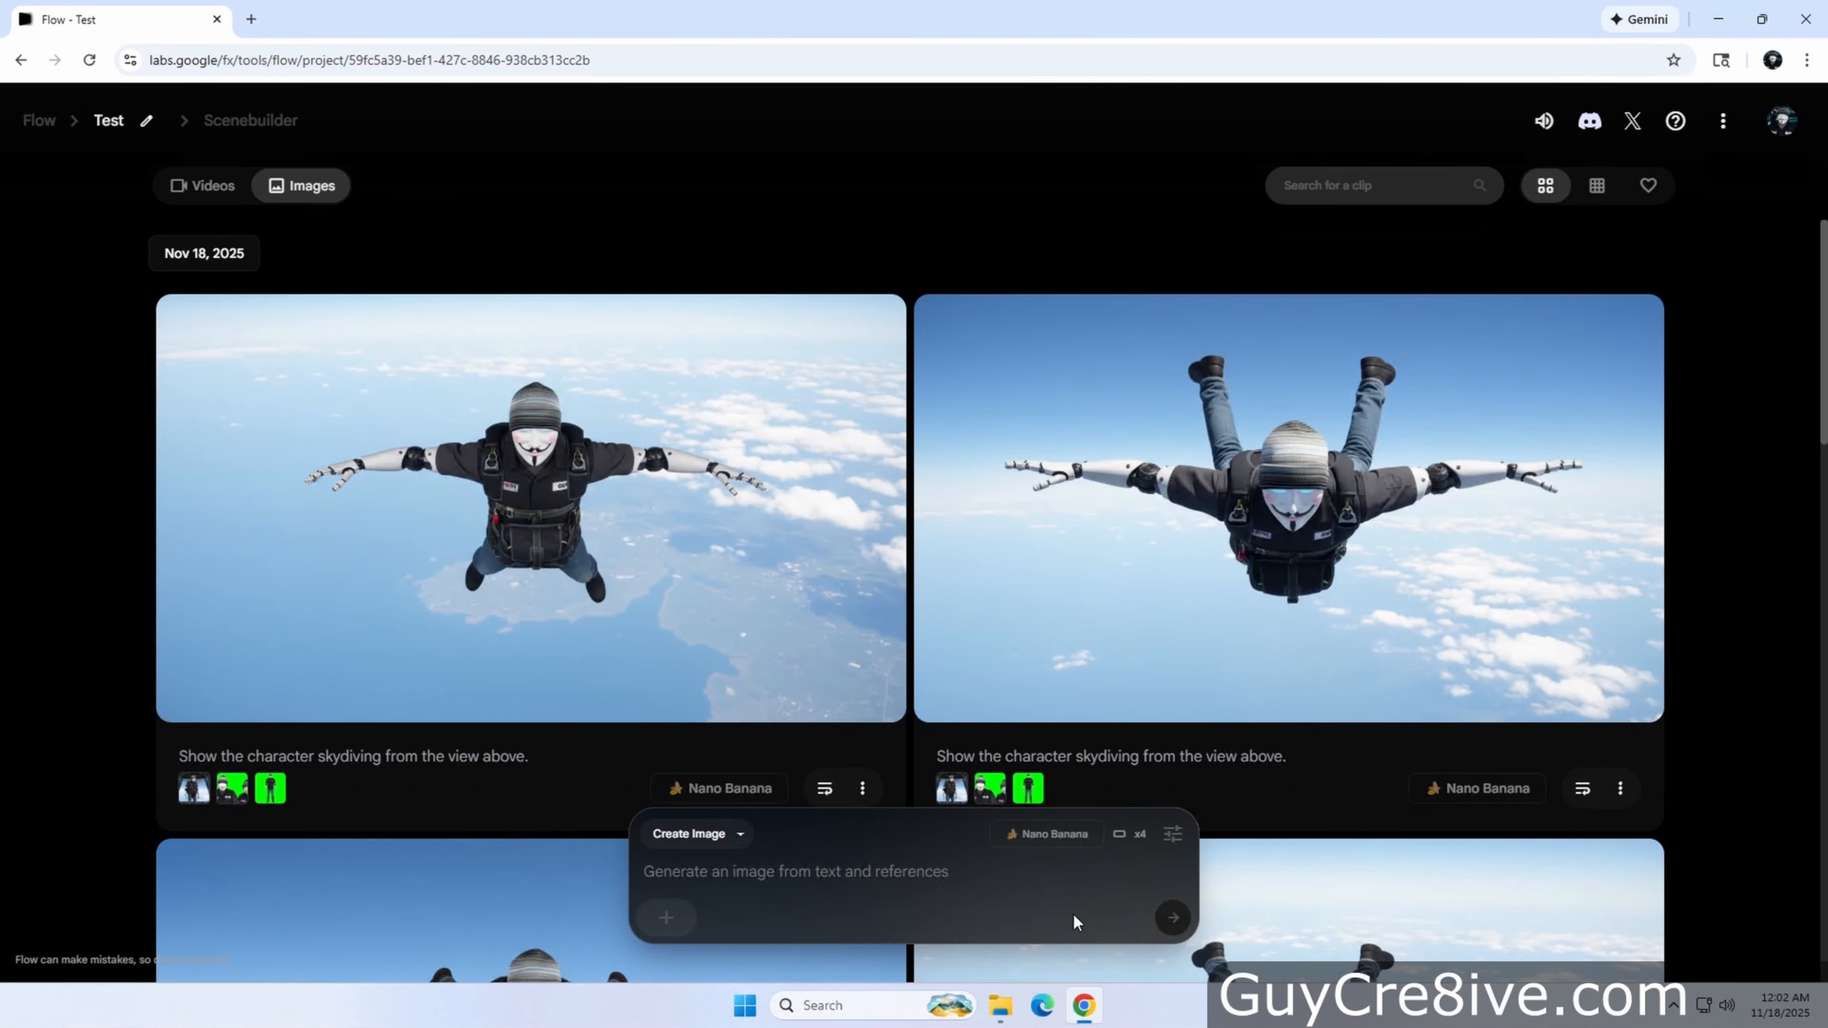
Review the skydiving images and delete three unwanted ones
scroll(763, 582, "down", 5)
scroll(762, 582, "up", 5)
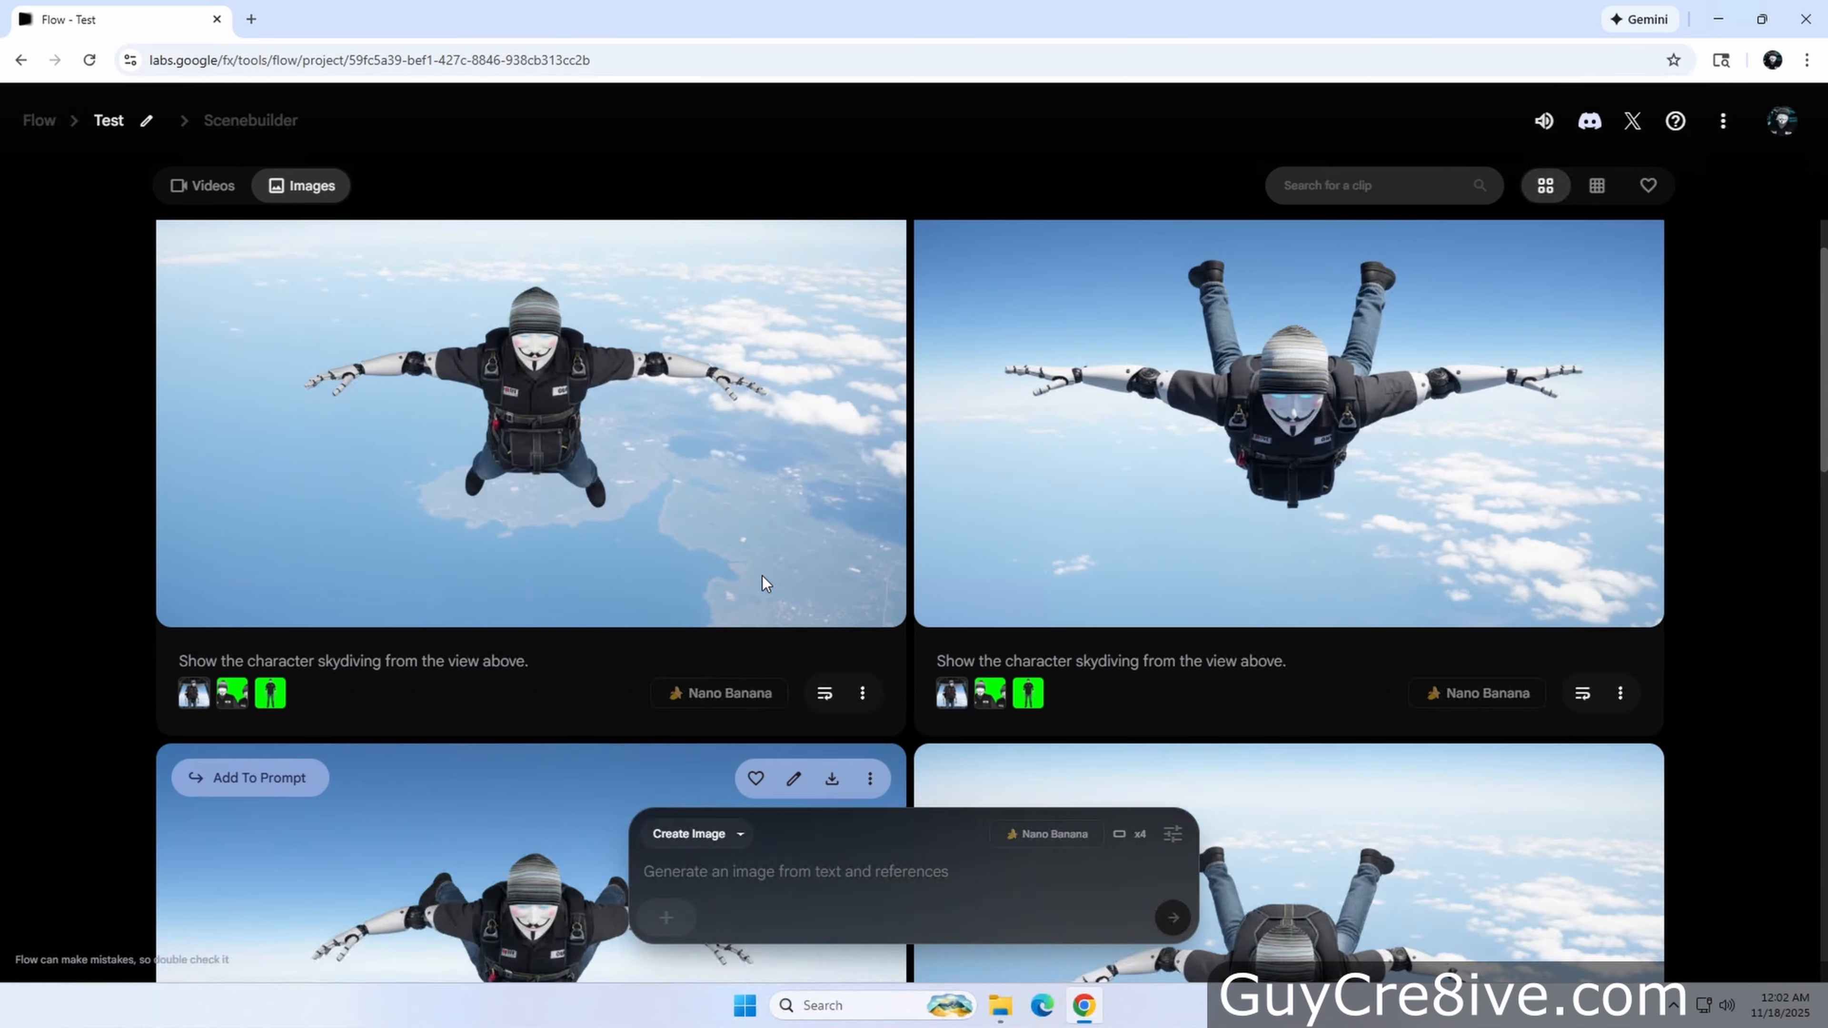
scroll(810, 566, "down", 8)
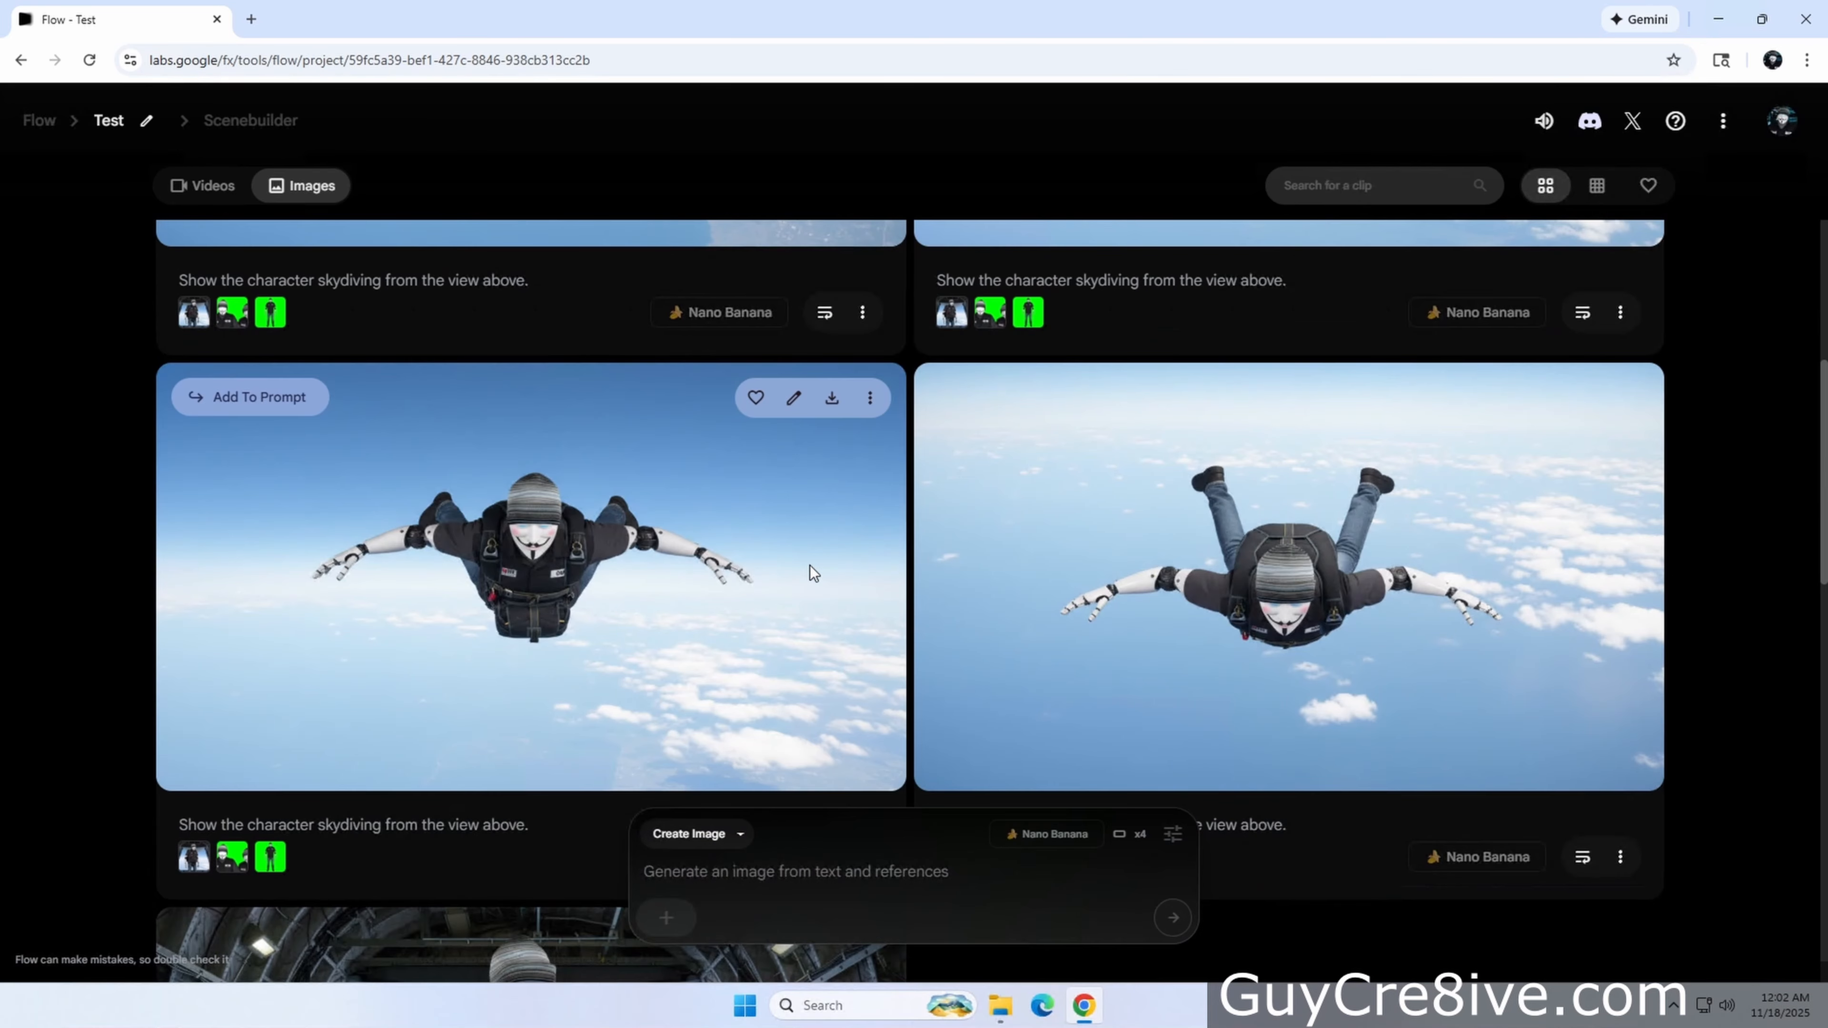
scroll(809, 566, "up", 7)
left_click(1632, 244)
left_click(1545, 348)
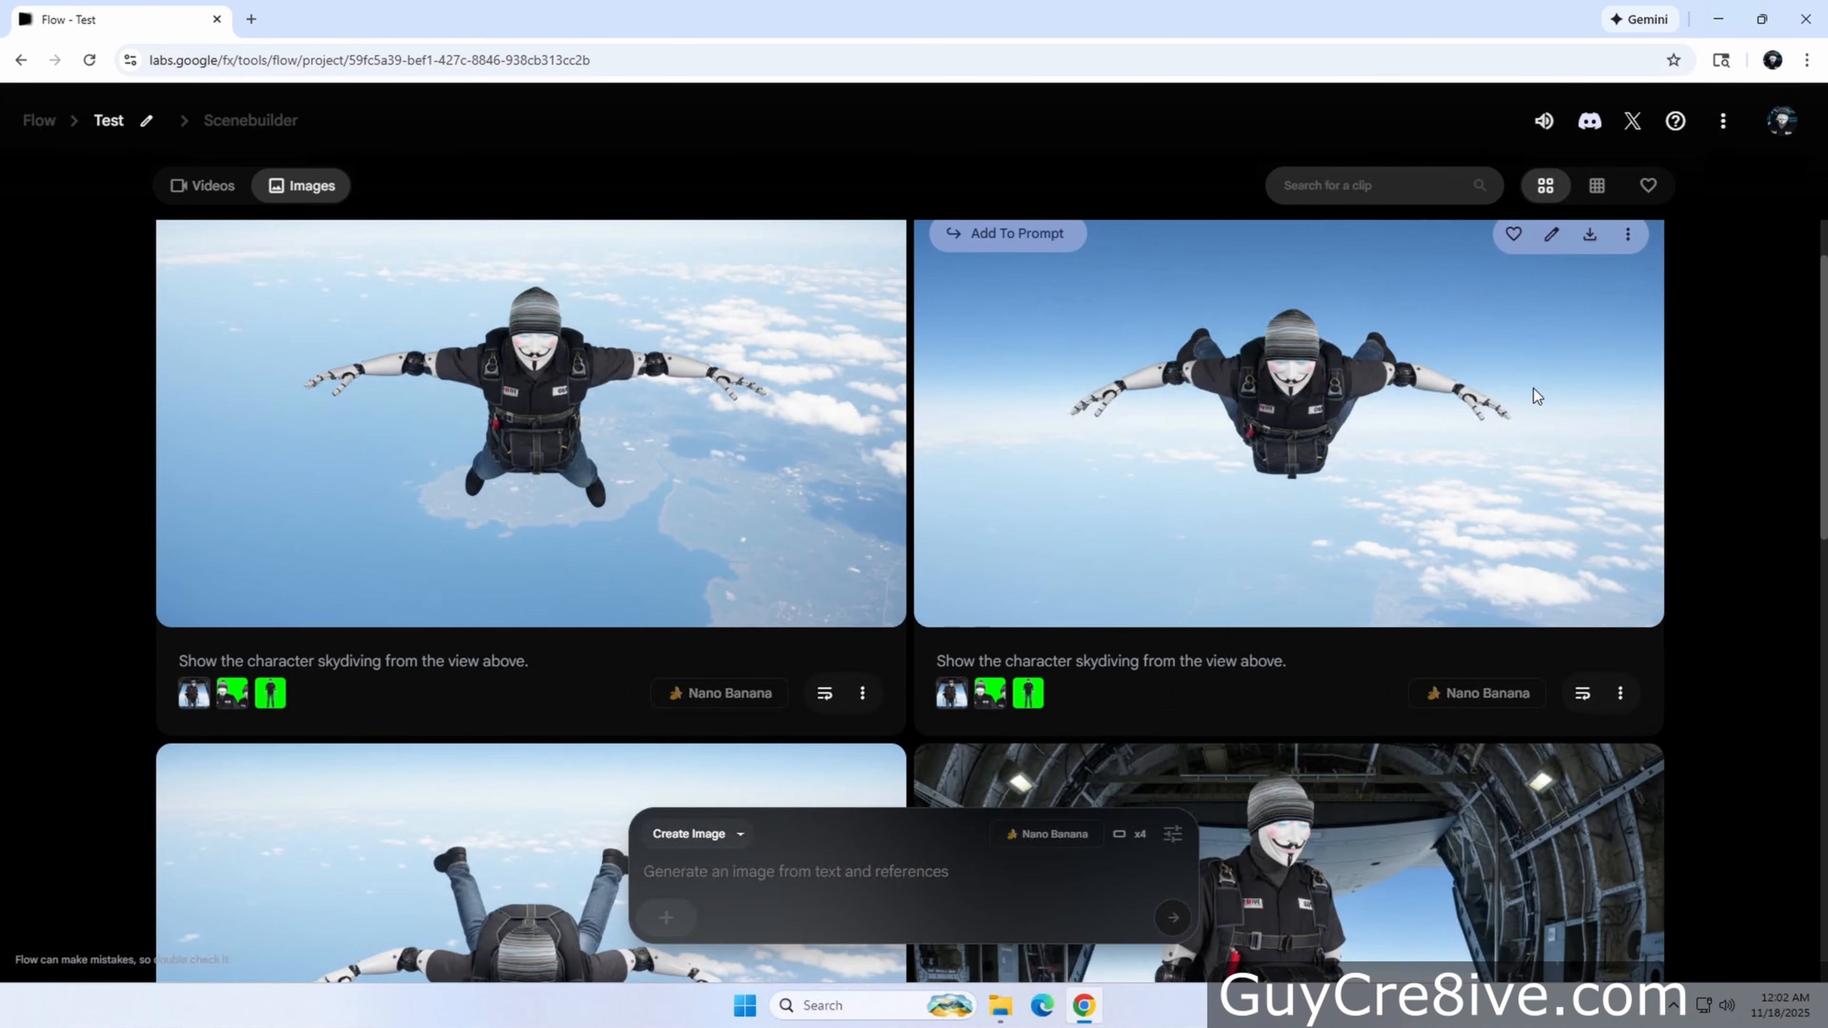
left_click(1625, 245)
left_click(1546, 314)
left_click(1629, 240)
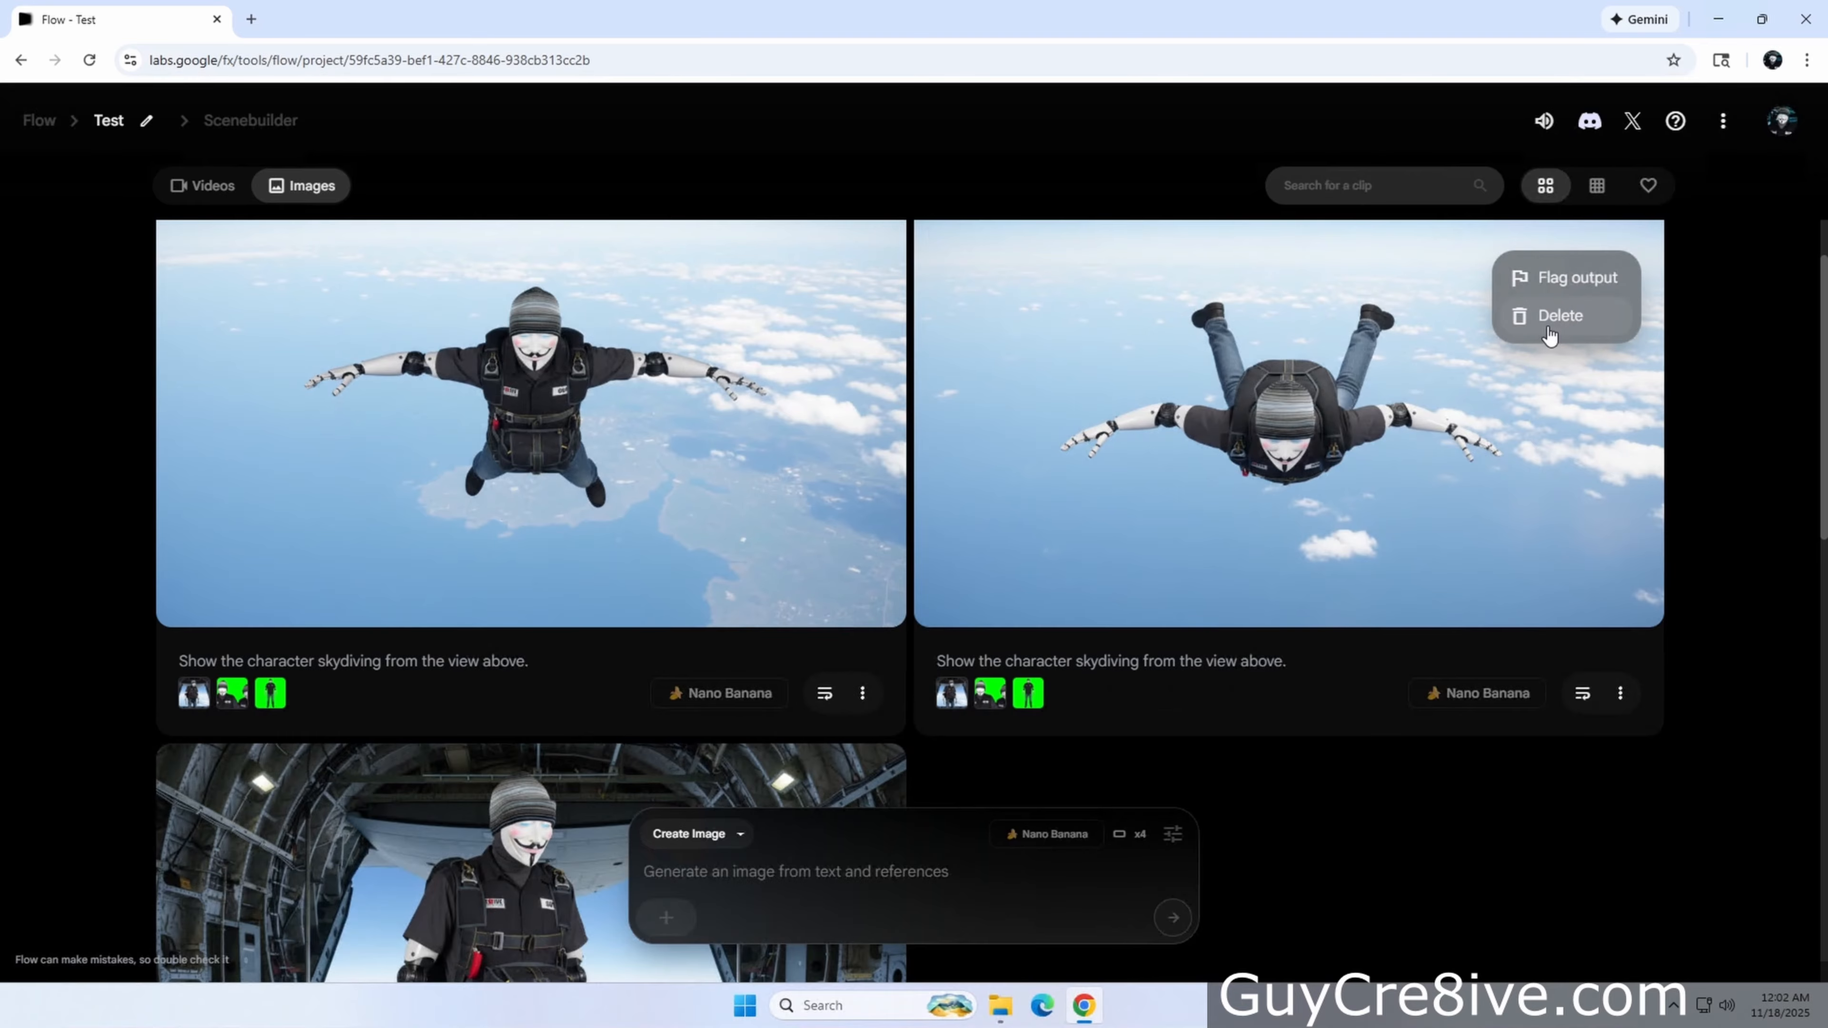
left_click(1547, 313)
scroll(1277, 678, "up", 1)
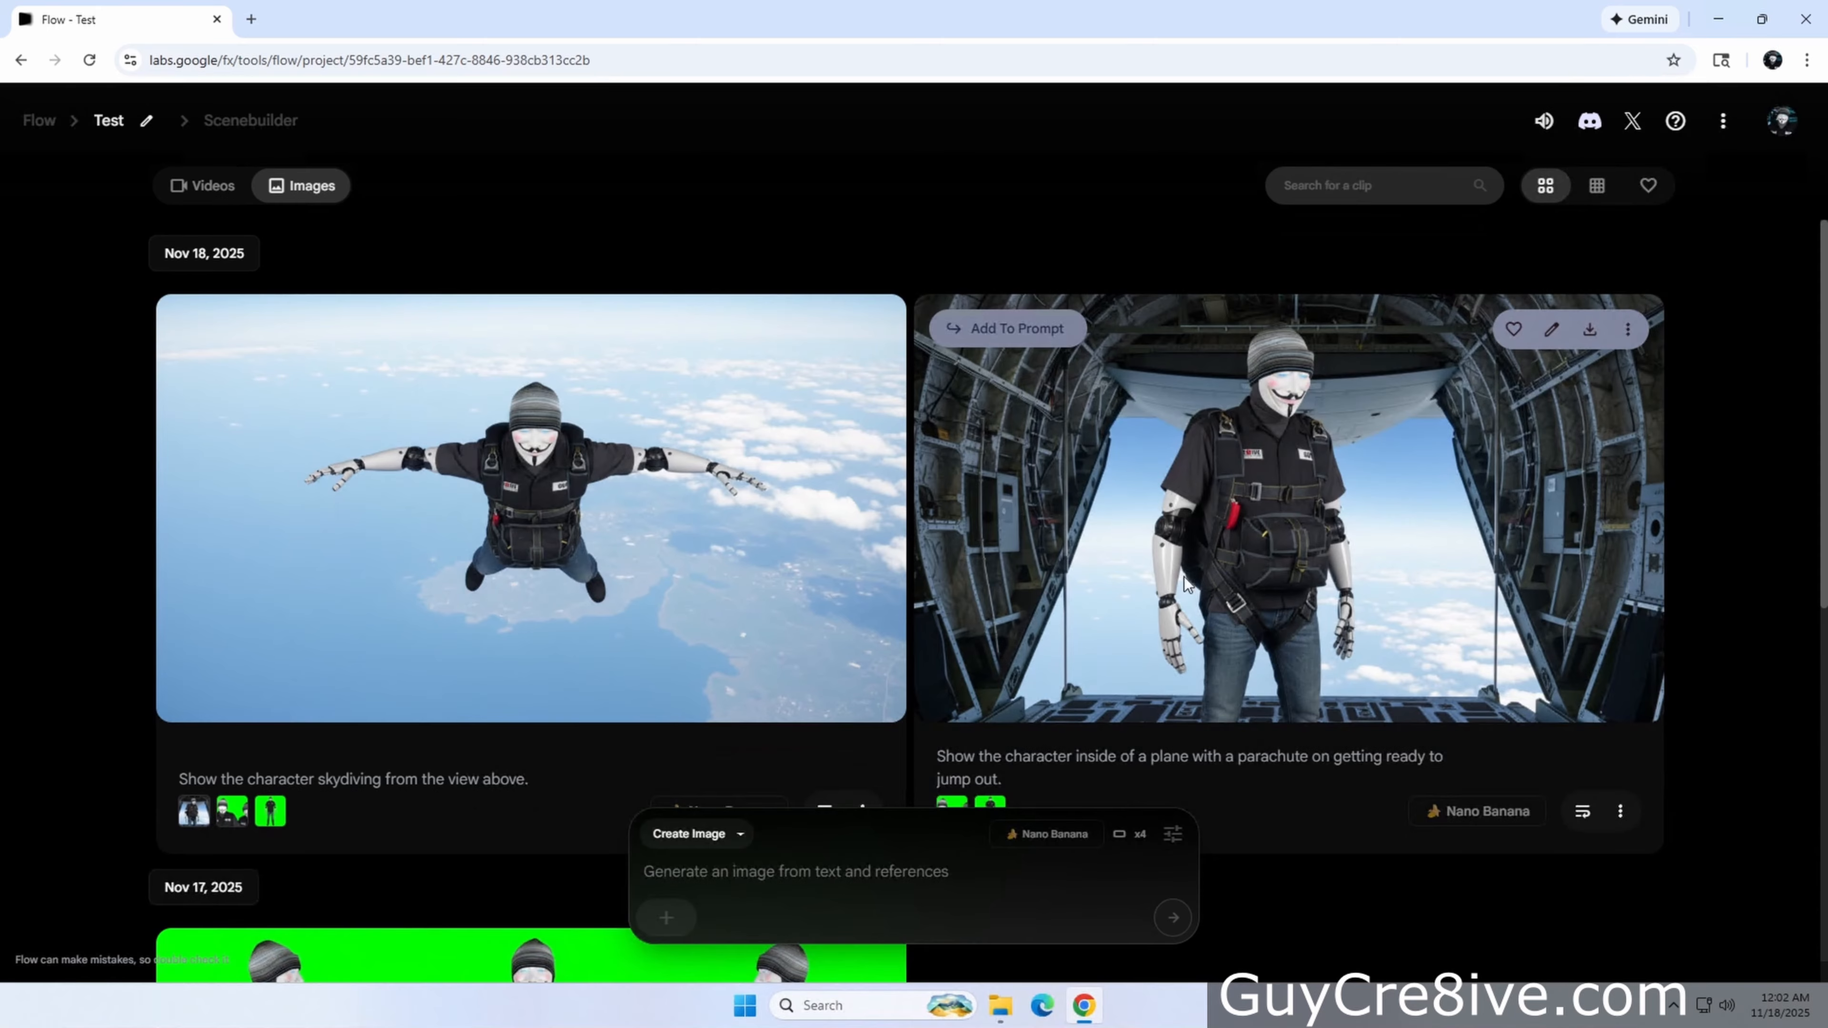
Add the plane image to the prompt and switch to Frames to Video mode
left_click(1026, 337)
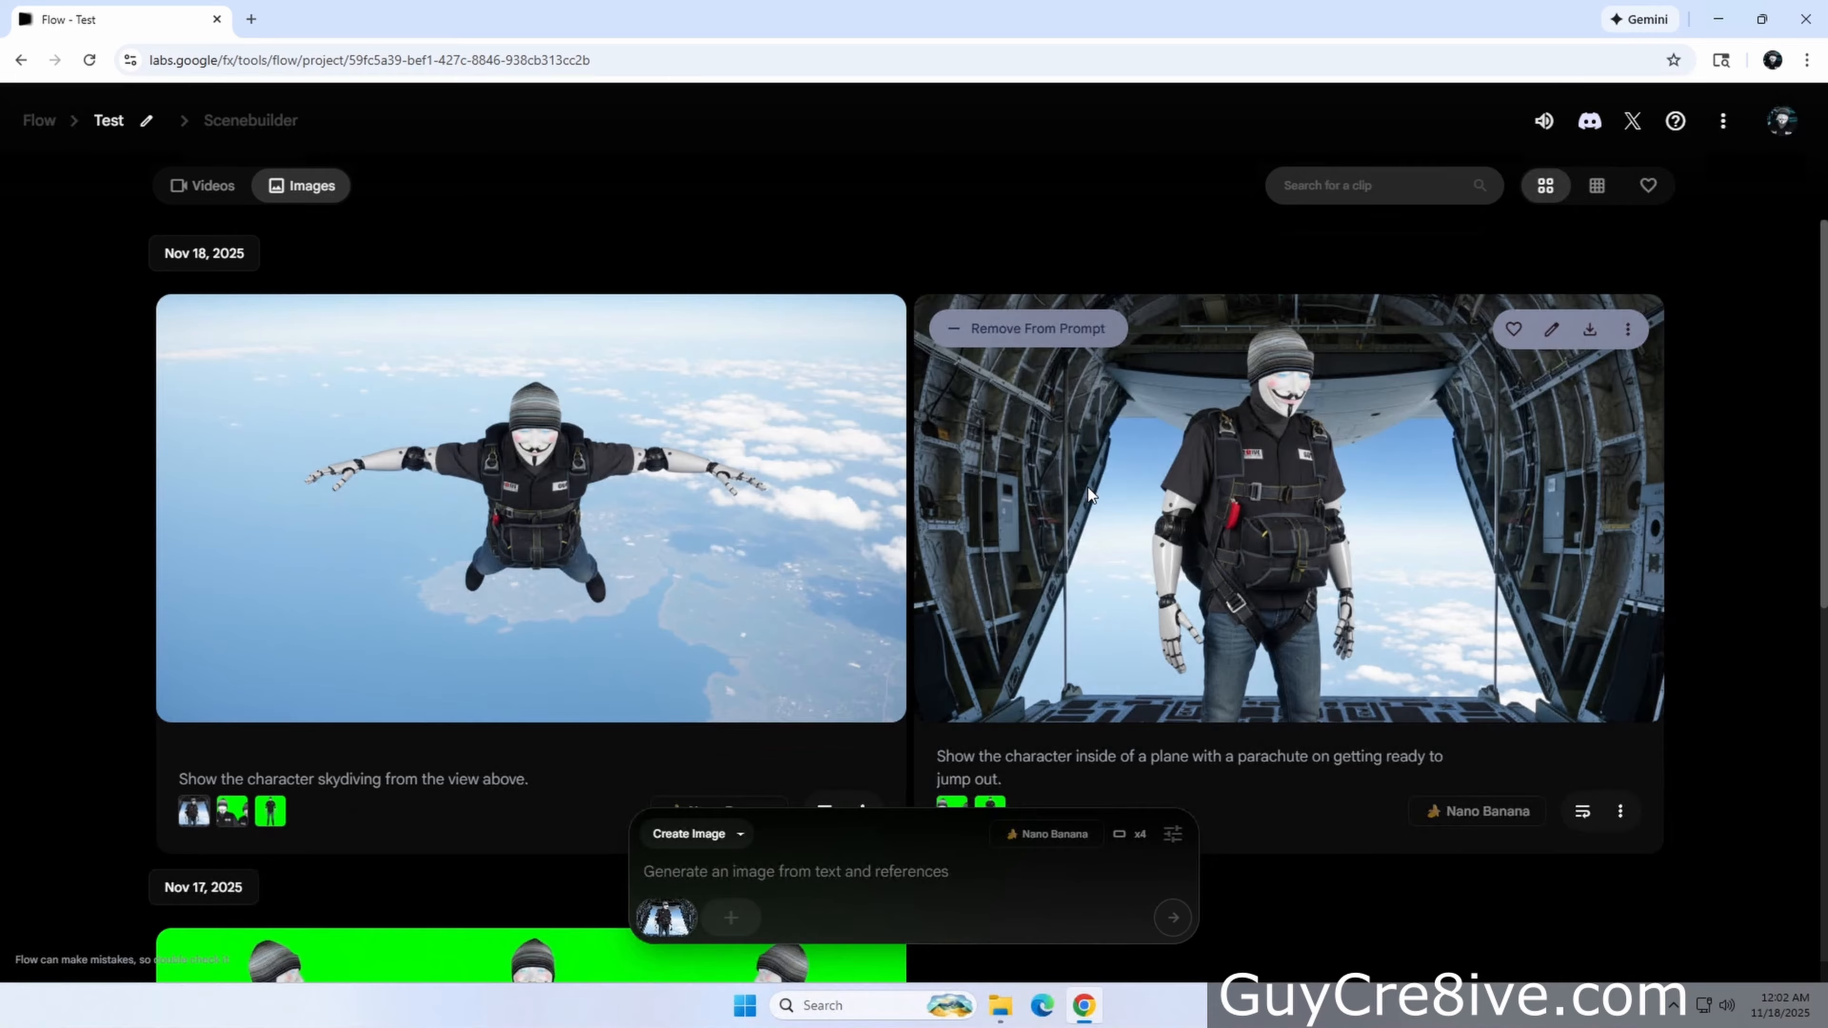
left_click(740, 834)
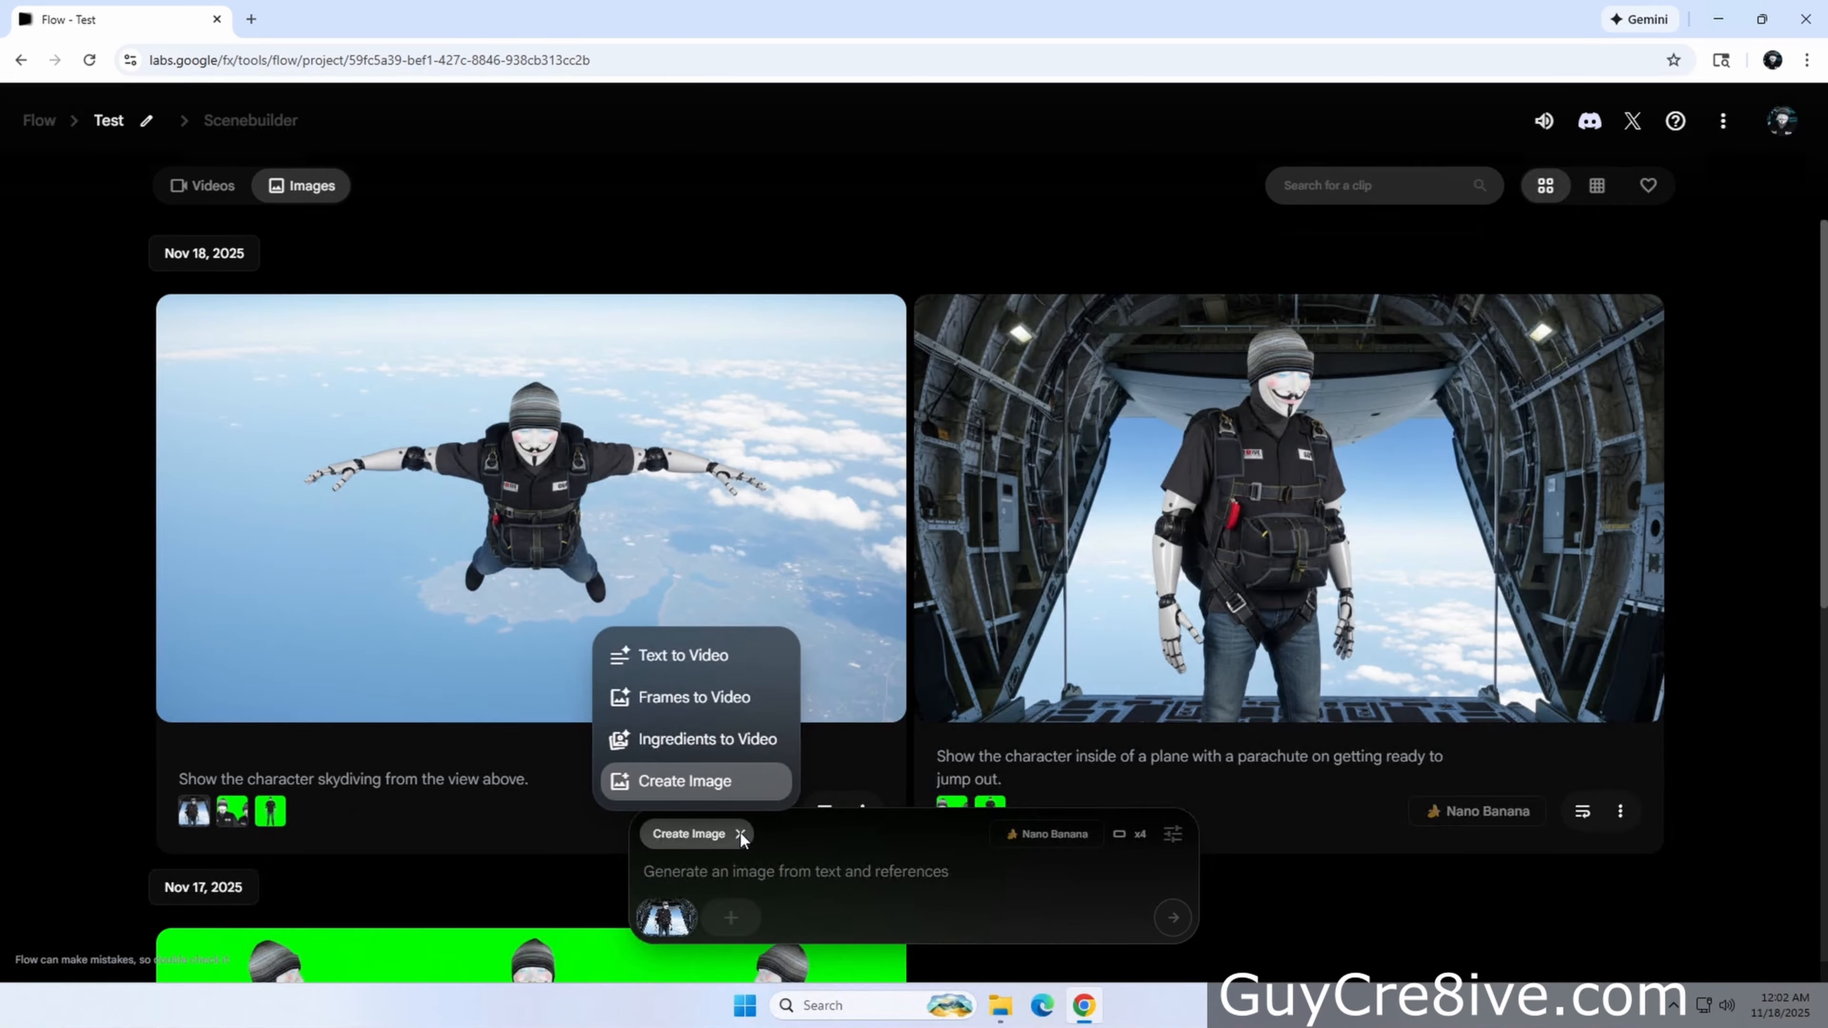
left_click(717, 699)
Set the skydiving image as the last frame of the video
left_click(767, 928)
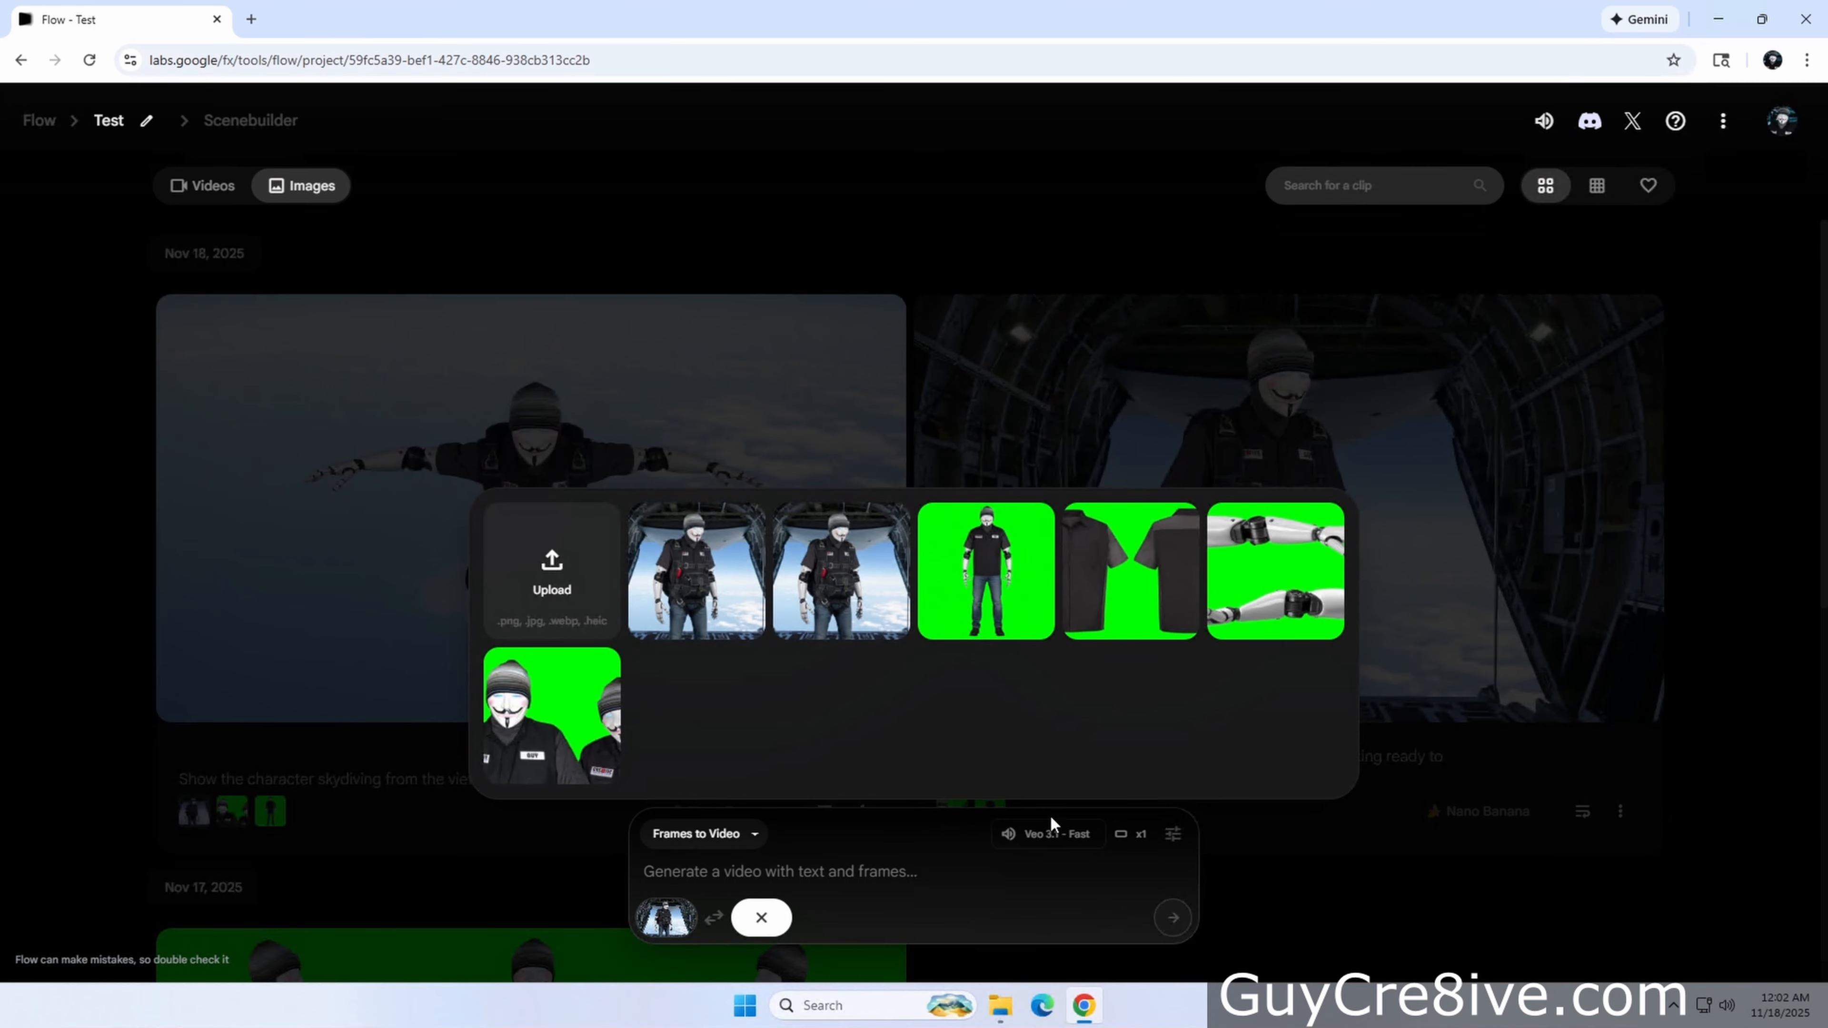
left_click(1306, 915)
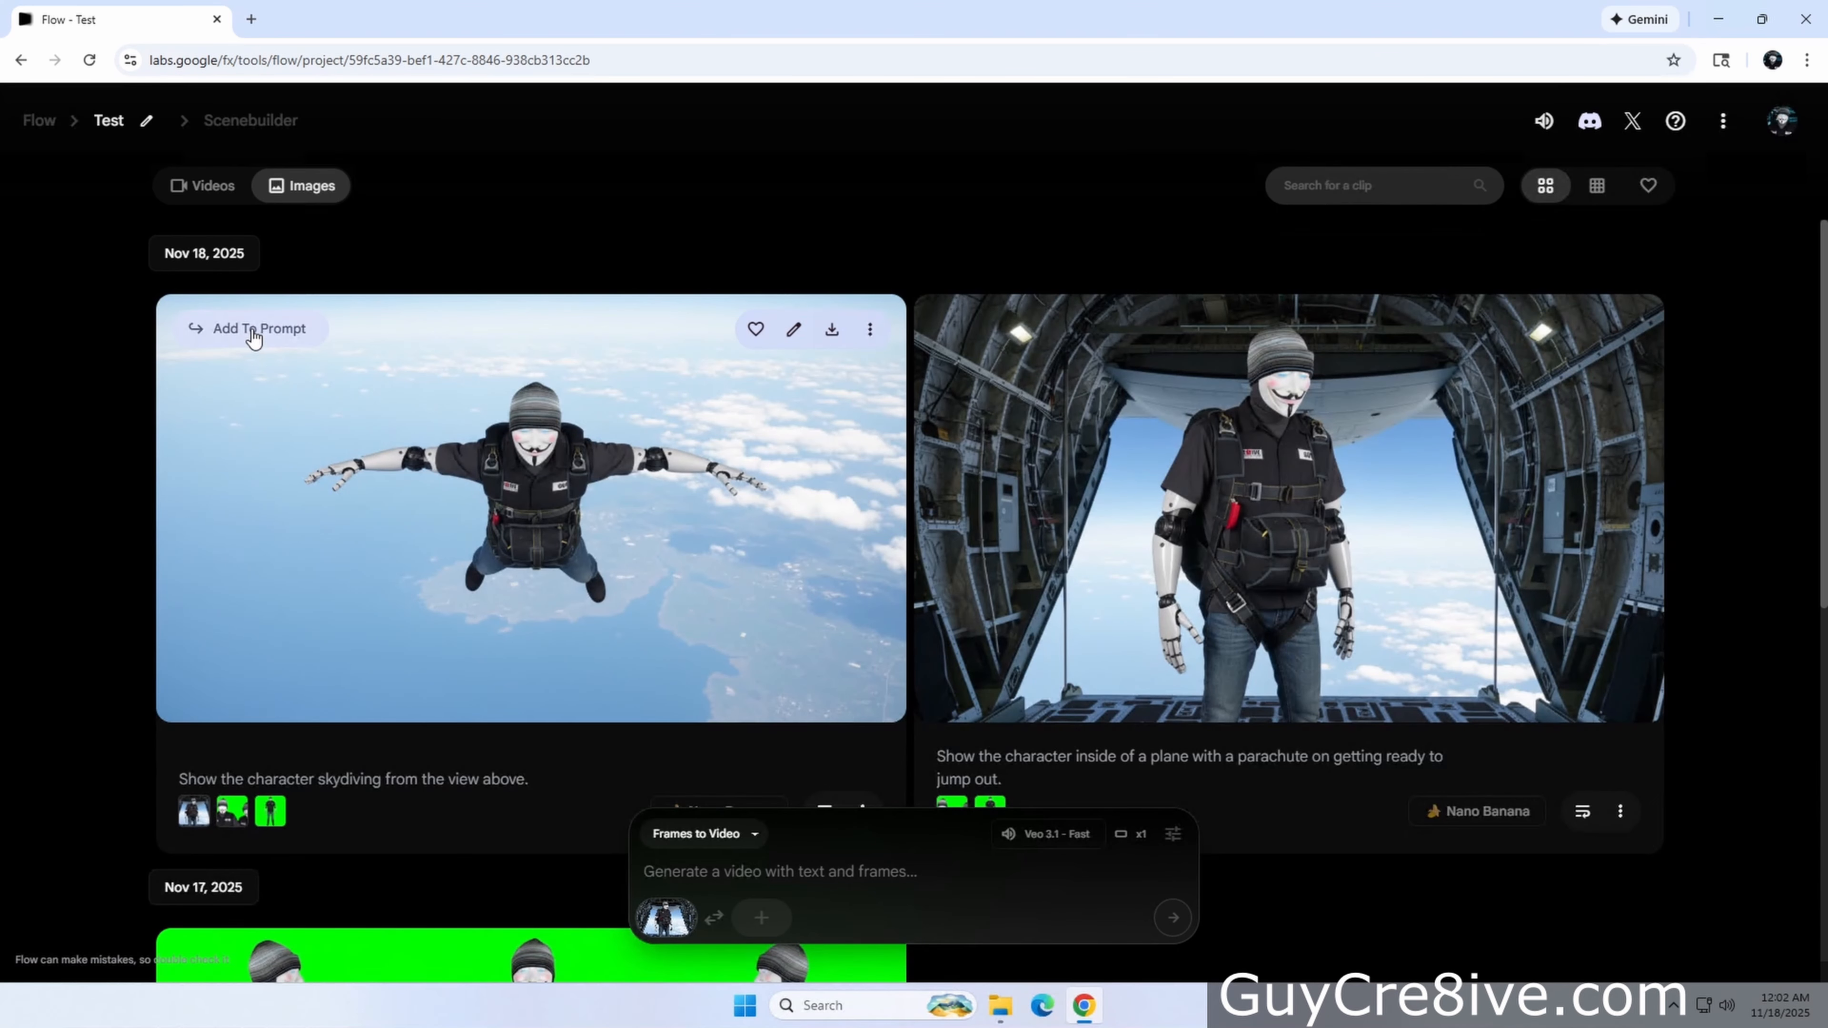
left_click(253, 336)
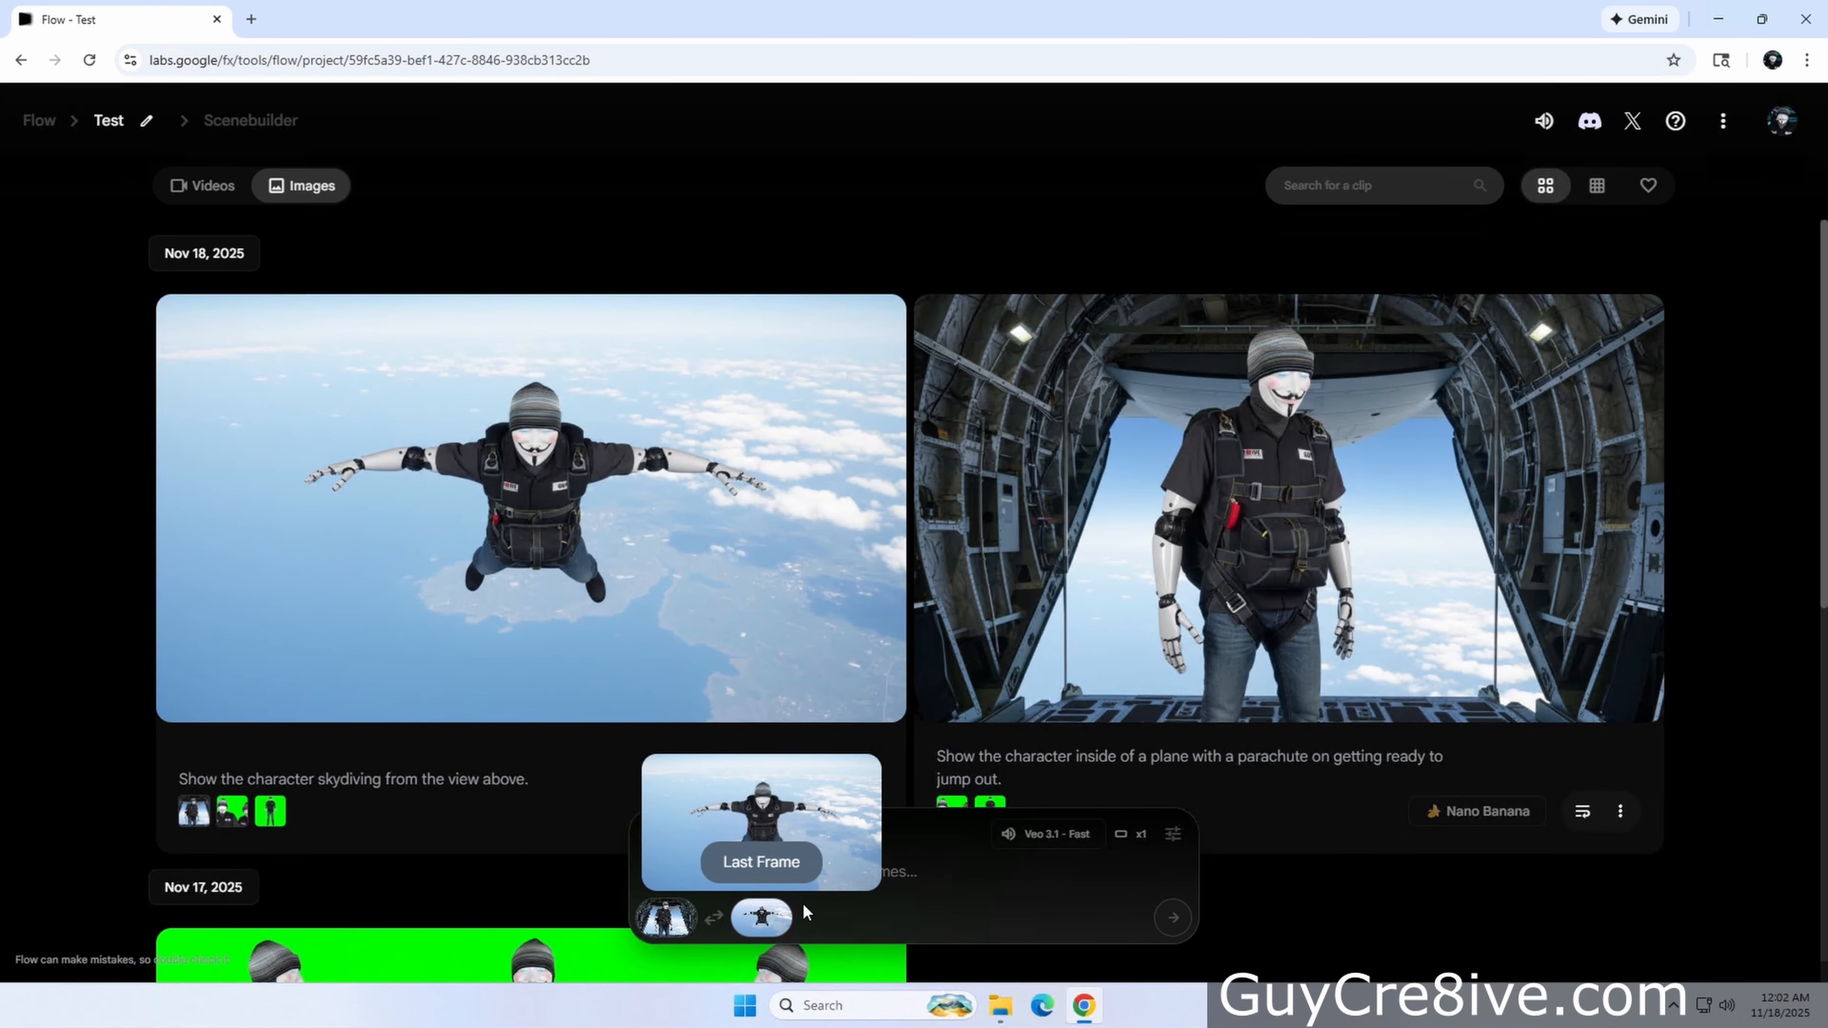
Prompt the character jumping from the plane, saying "I'm about to jump out of this plane!" then "I can't believe I jumped out of that plane"
left_click(933, 882)
type("Show character jumping out of the plan")
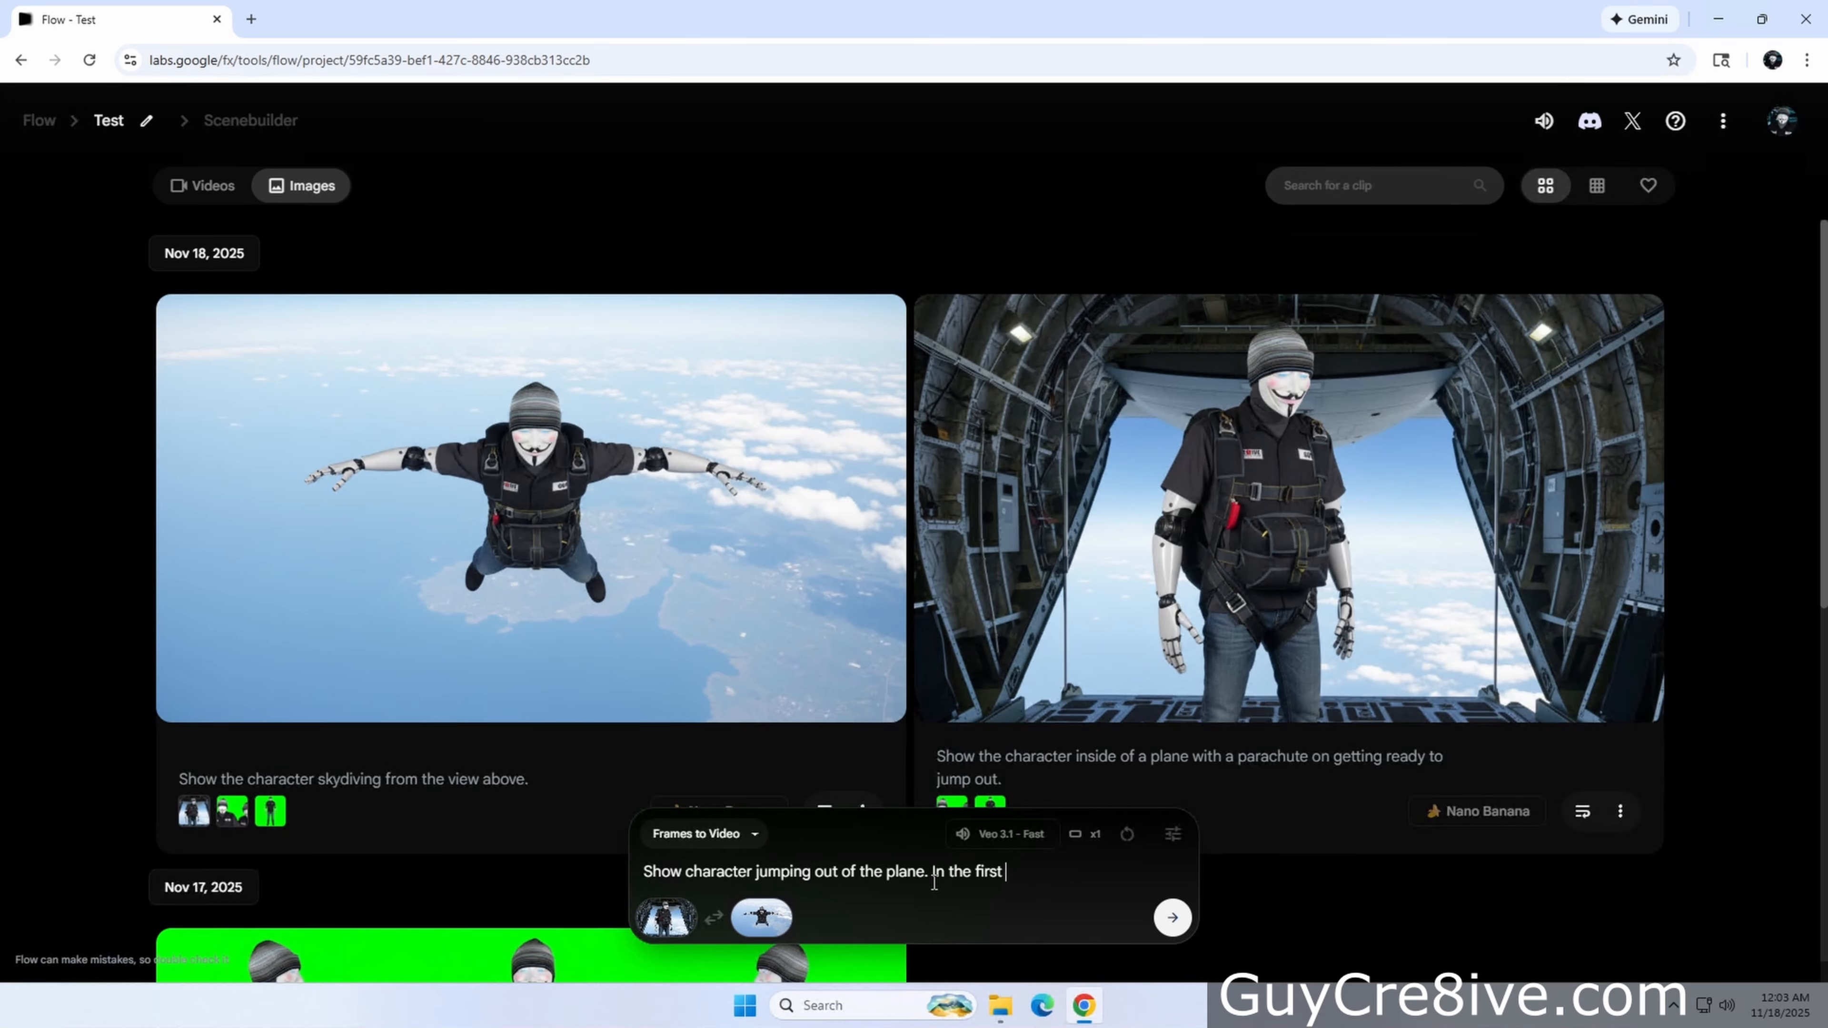
type("e. Using the first frame, have him say \"I'm about to jump out of this plane!\" and")
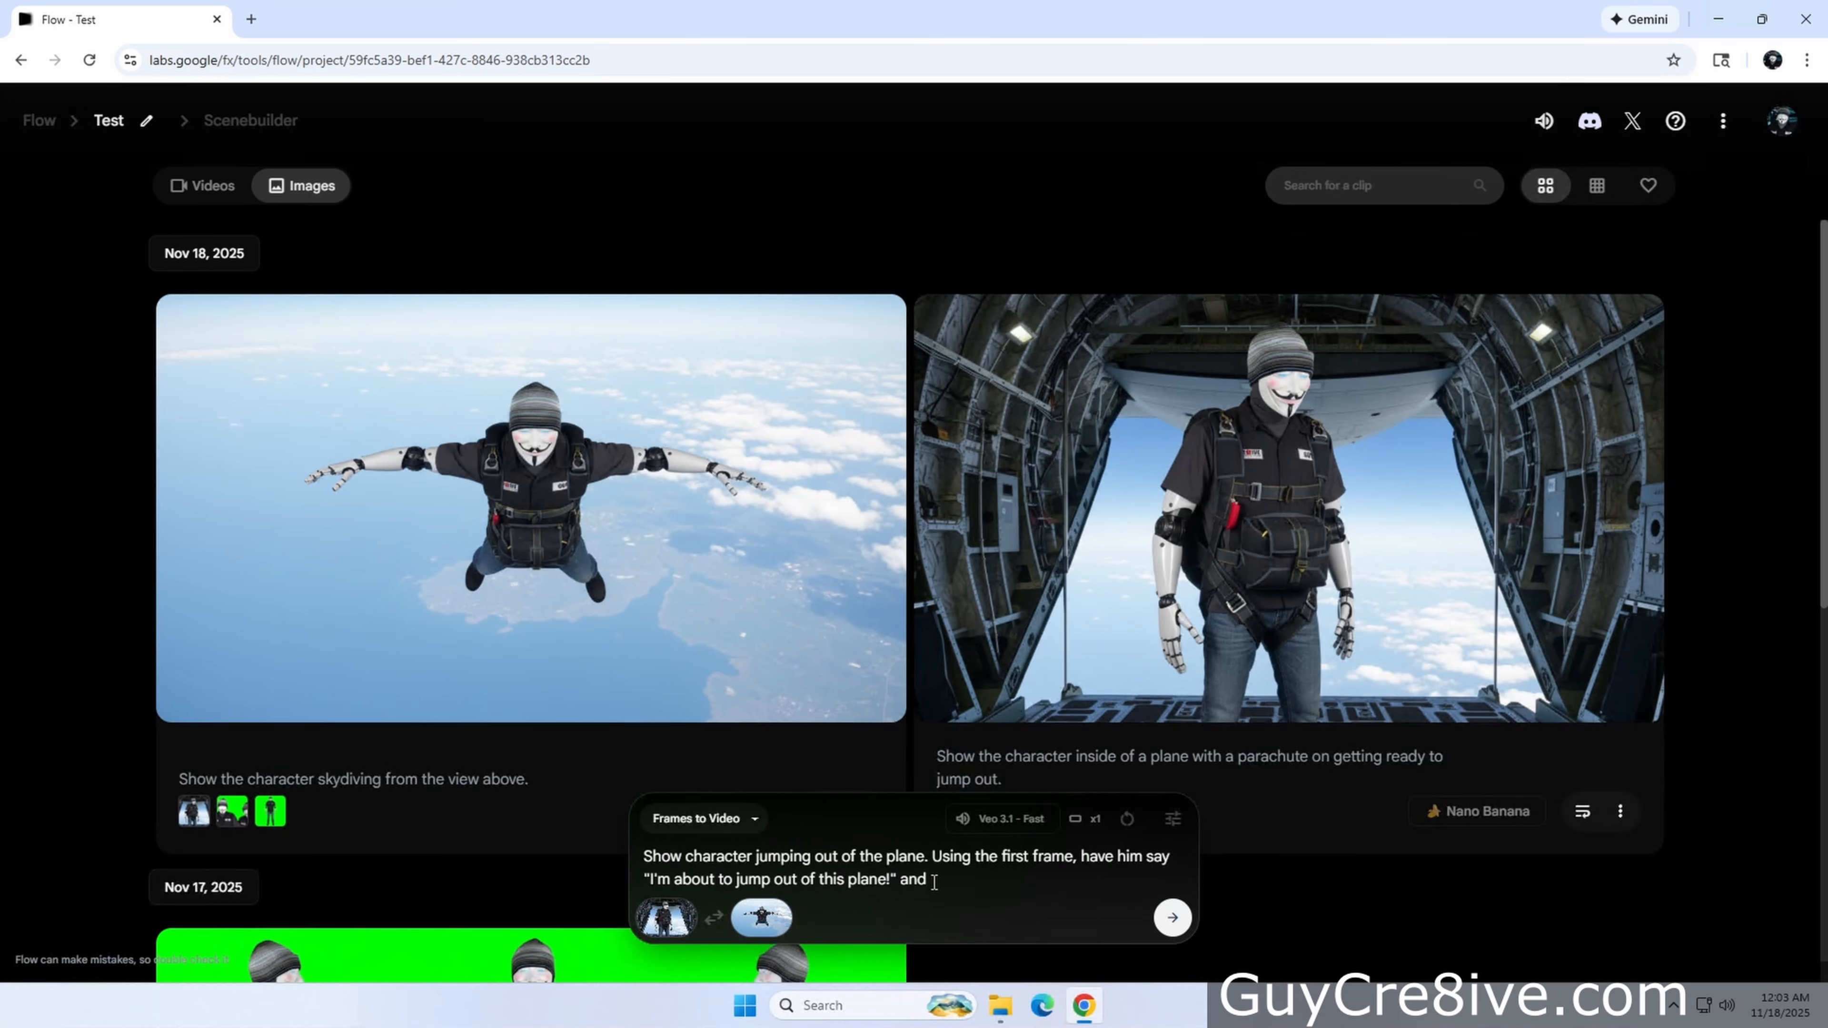
type(" using the second frame have him say \"I can't believe I jumped out of that plane\".")
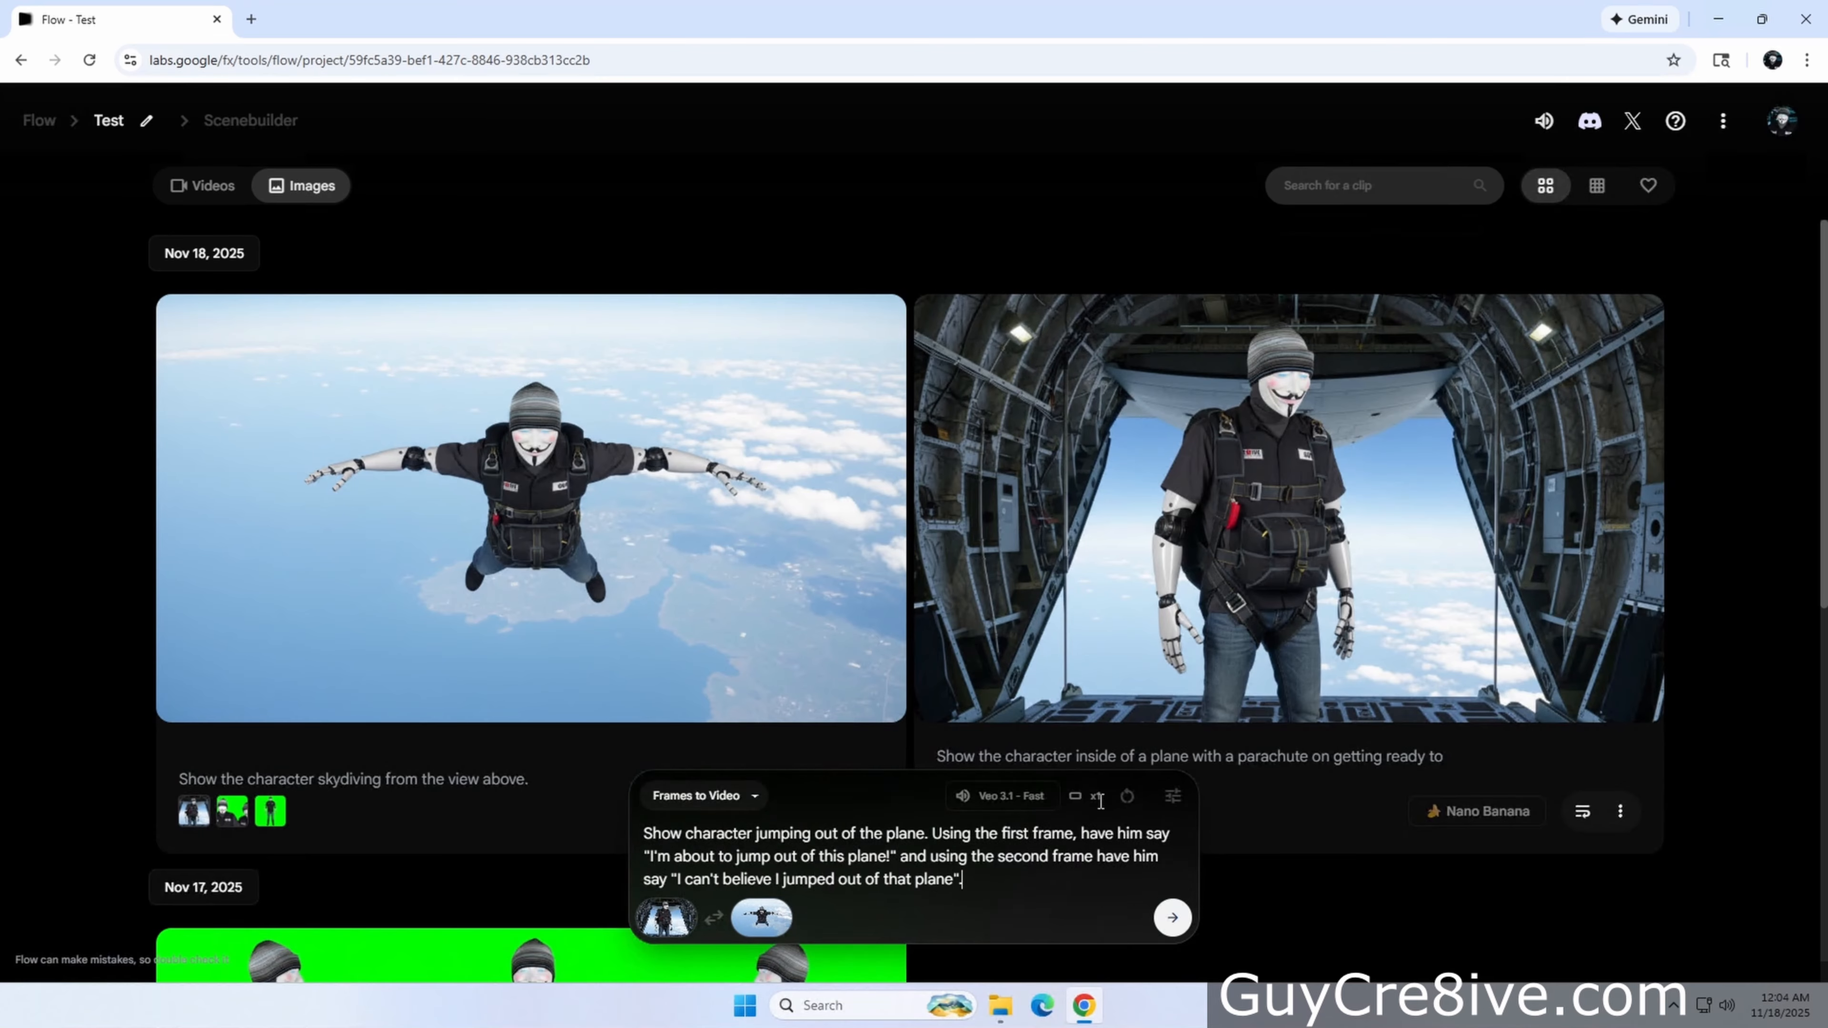
Try to generate the video with outputs per prompt set to 4
left_click(1781, 120)
left_click(1784, 128)
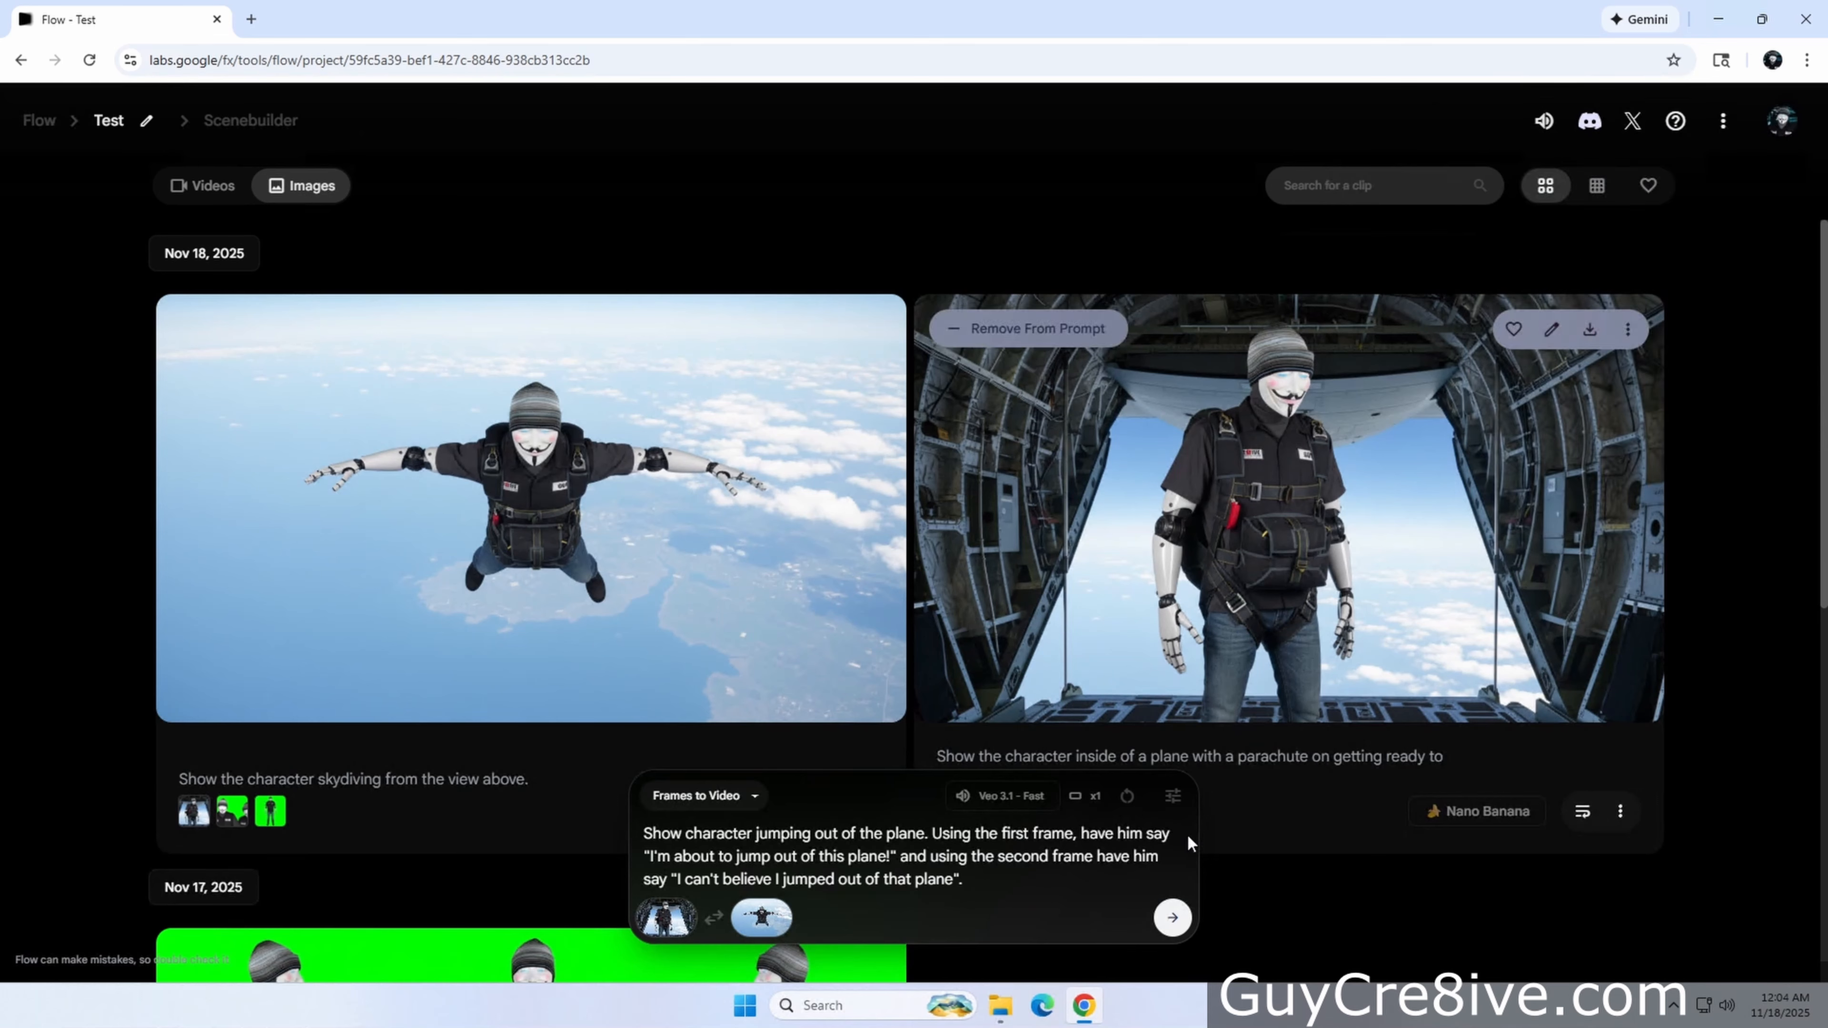
left_click(1173, 795)
left_click(1072, 622)
left_click(1048, 569)
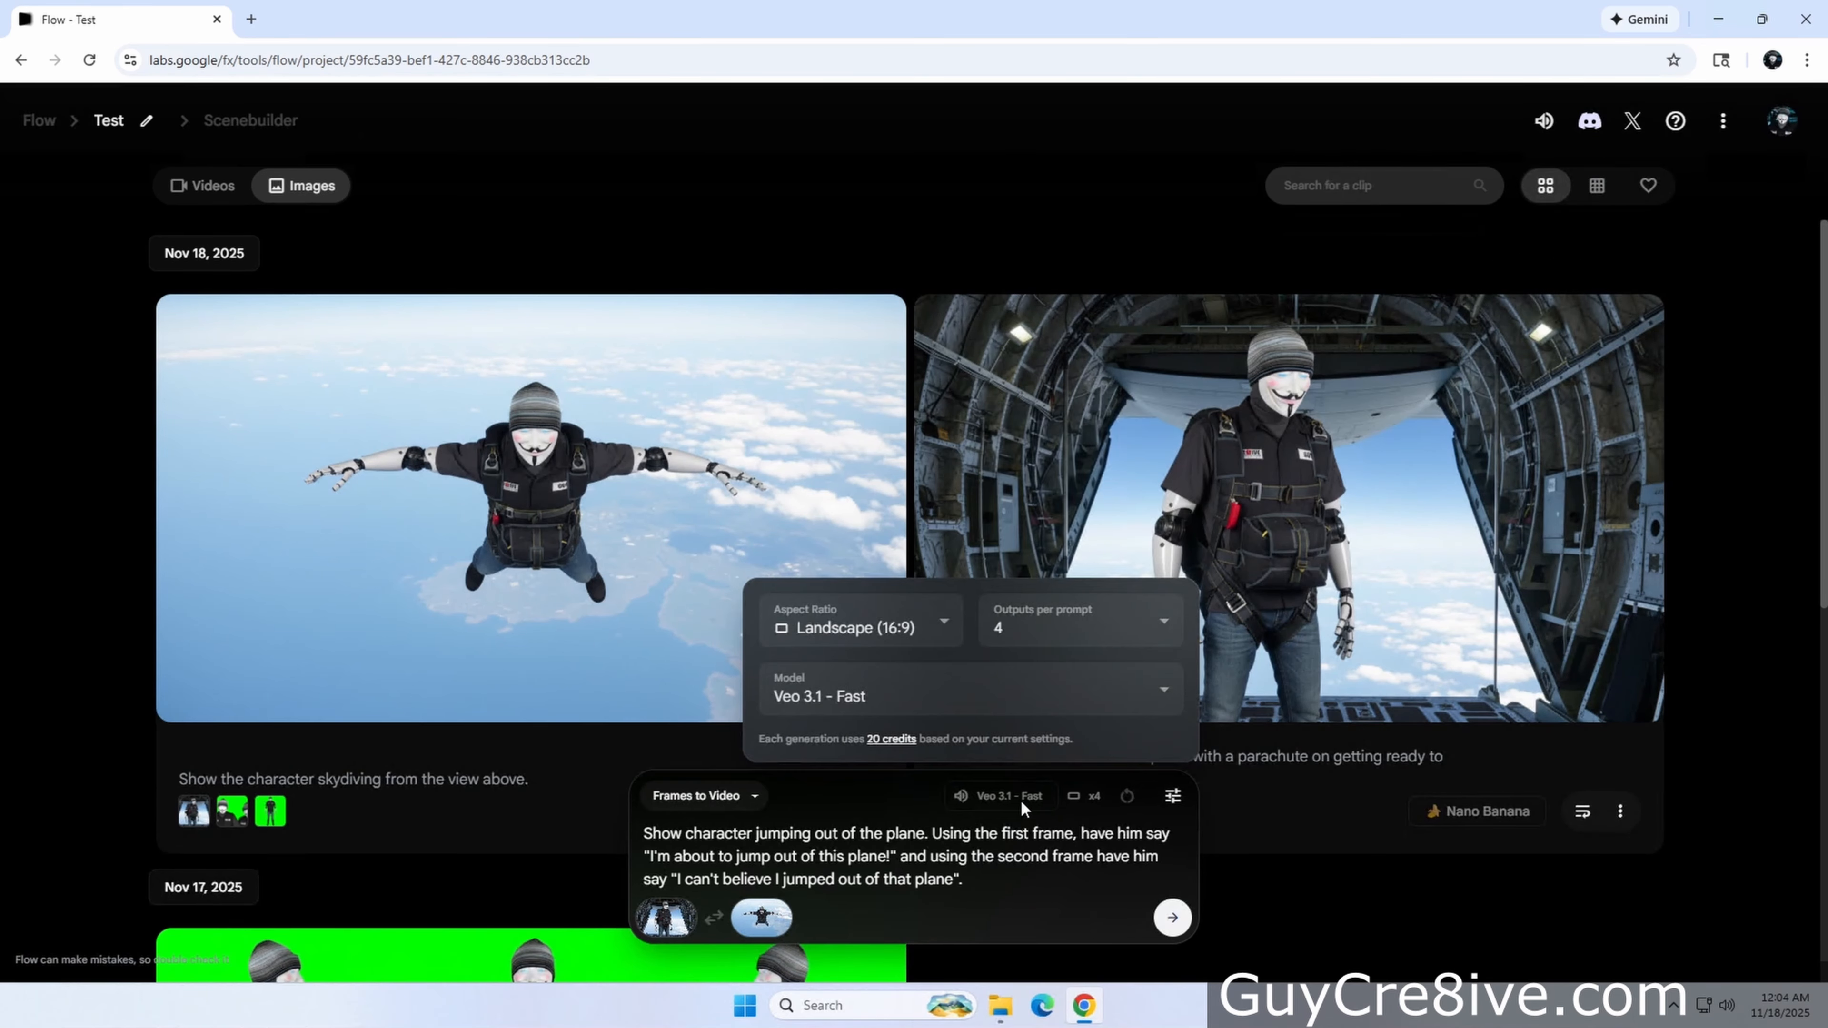
left_click(1172, 918)
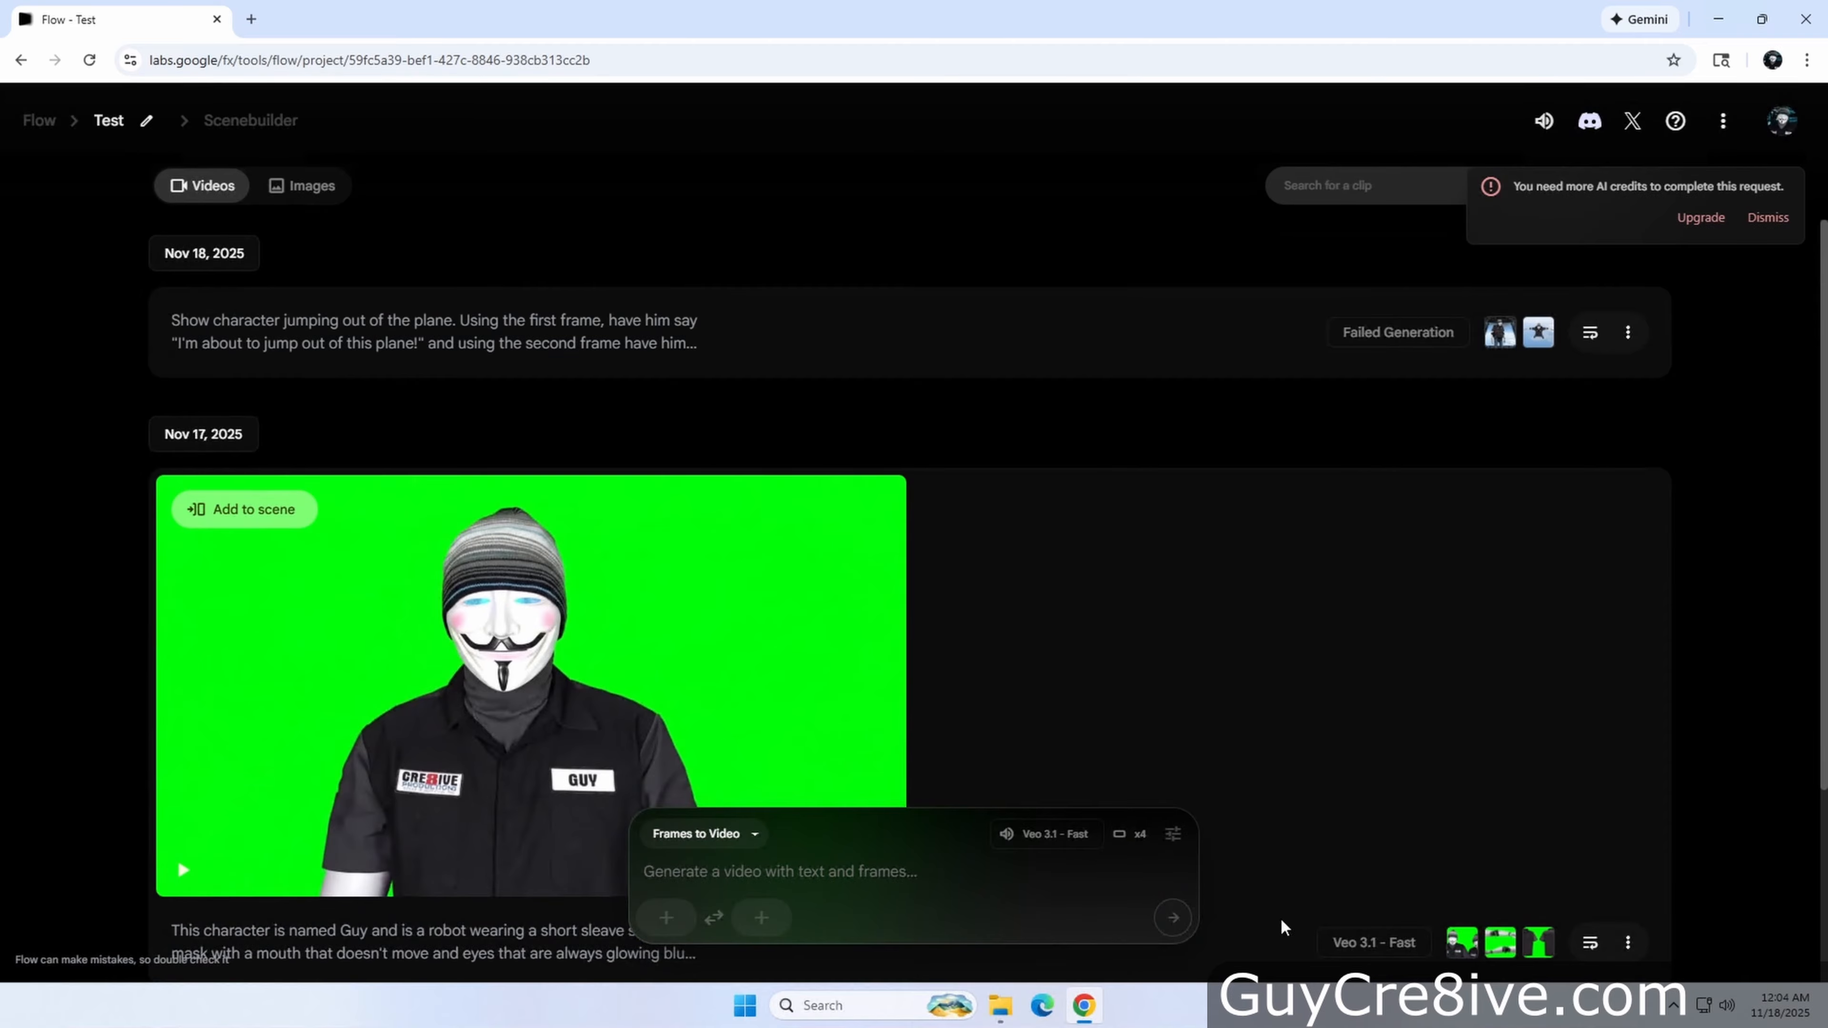
Check the account's remaining AI credits
left_click(1783, 123)
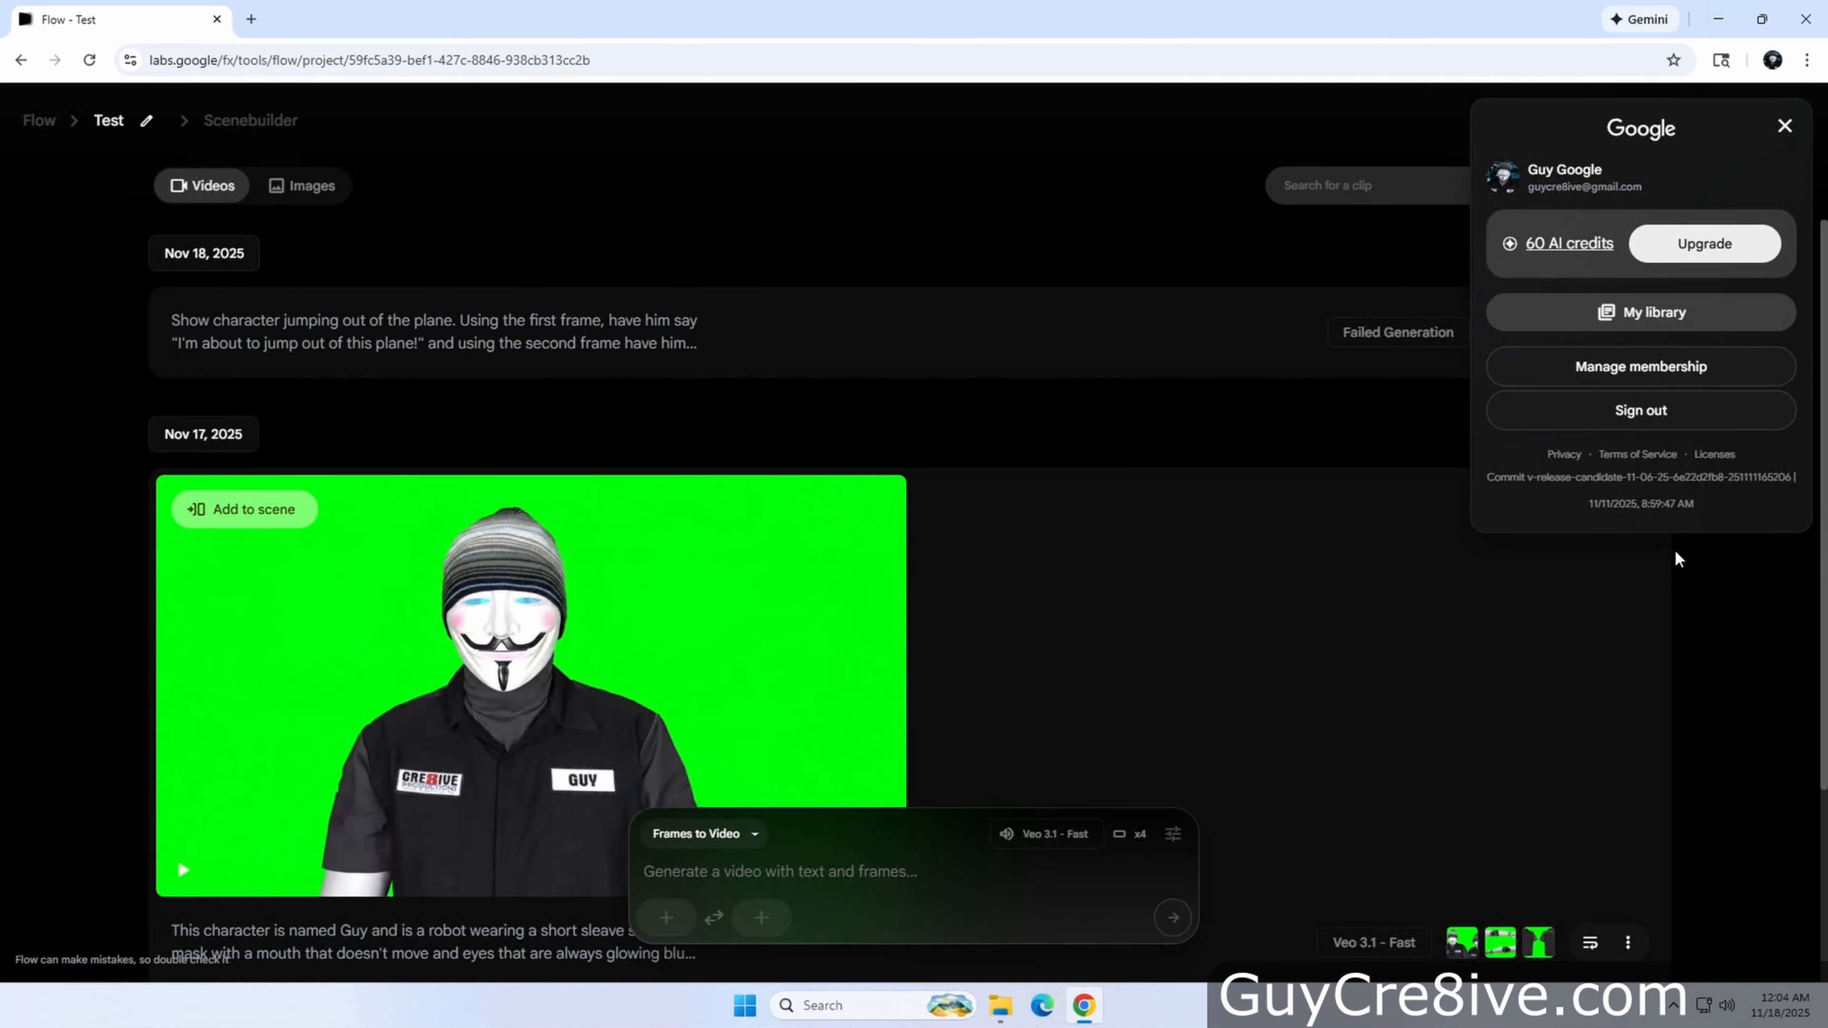
left_click(1725, 627)
Reuse the jumping prompt with outputs per prompt set to 2 and generate the videos
left_click(1172, 834)
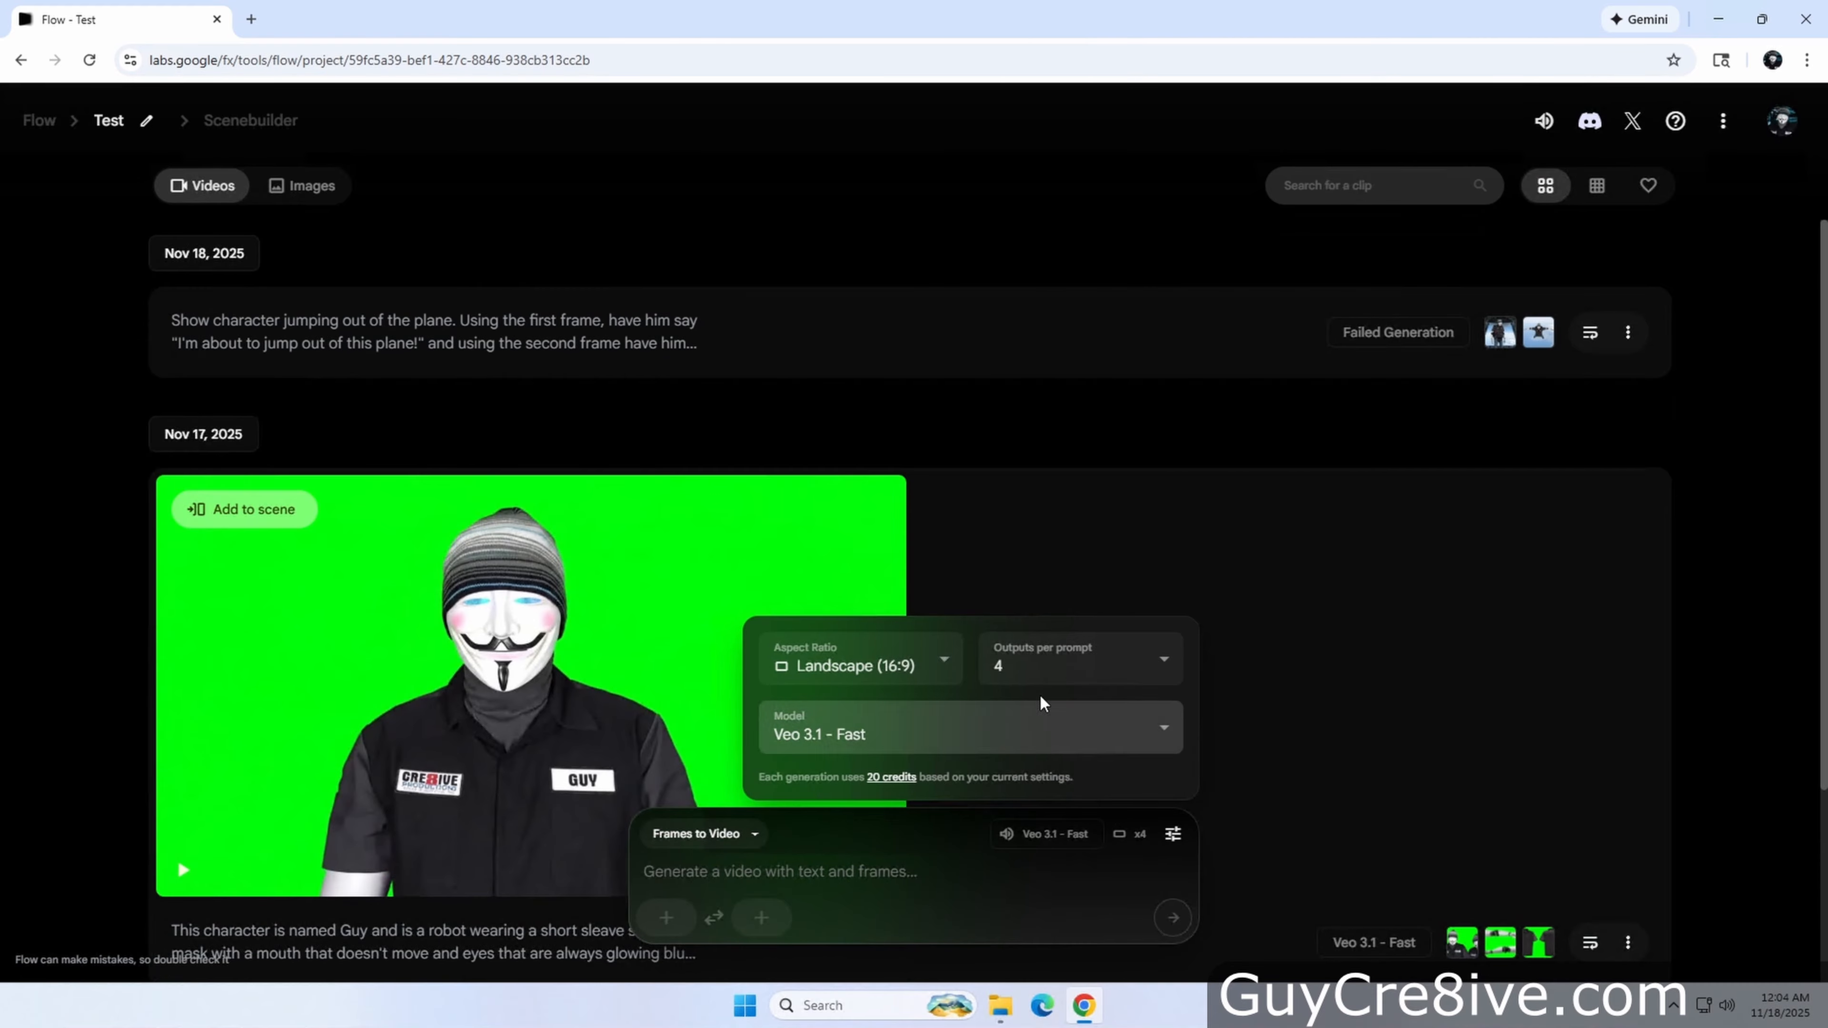
left_click(1047, 680)
left_click(1033, 534)
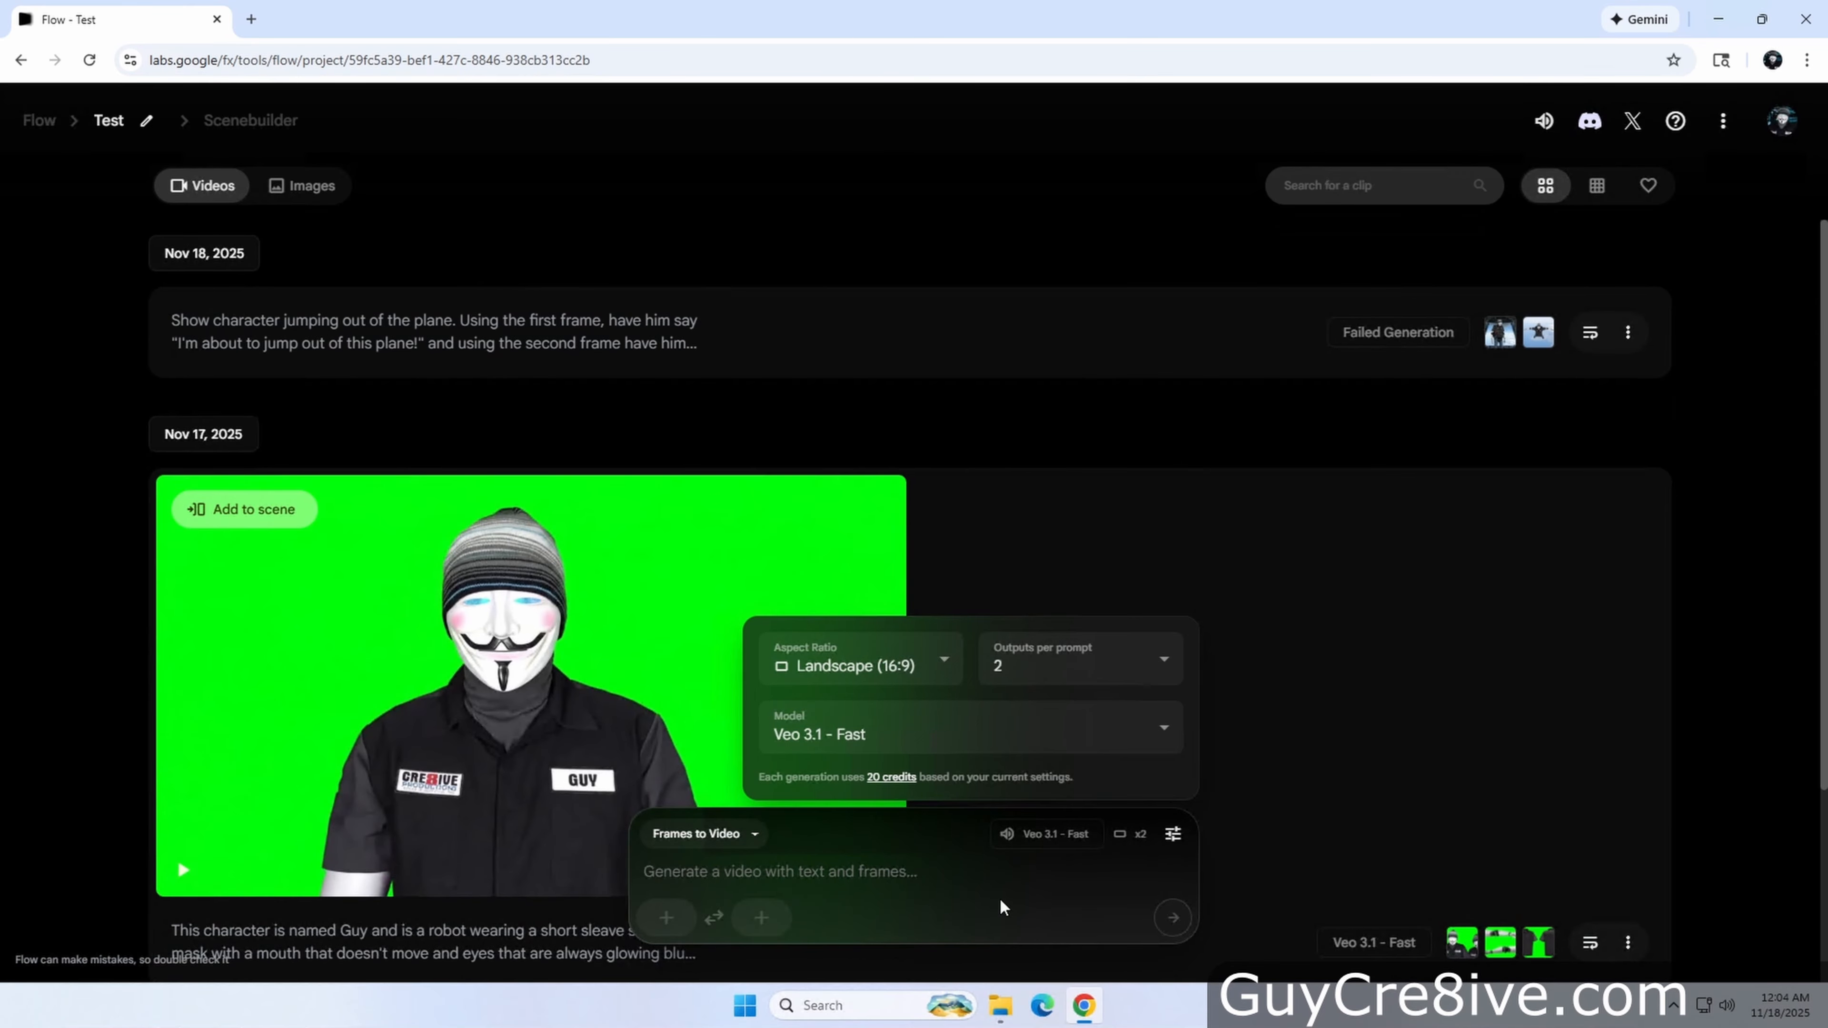
left_click(1589, 331)
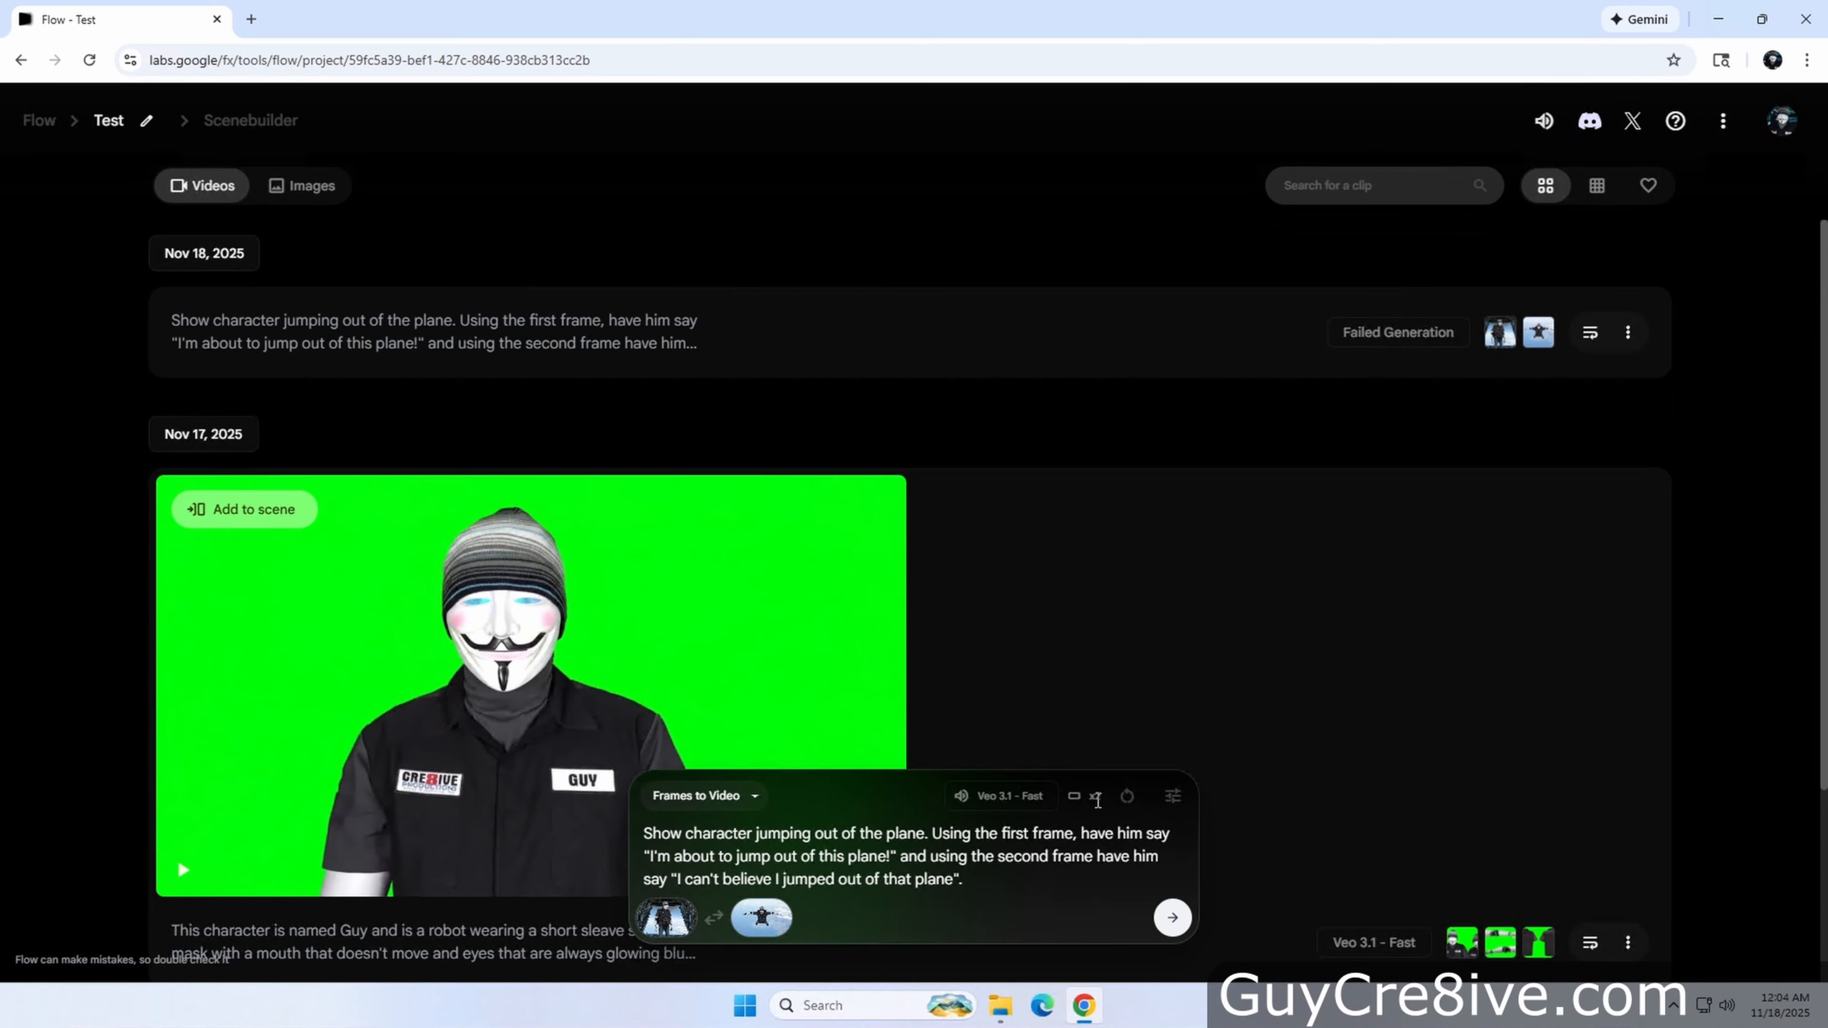
left_click(1172, 918)
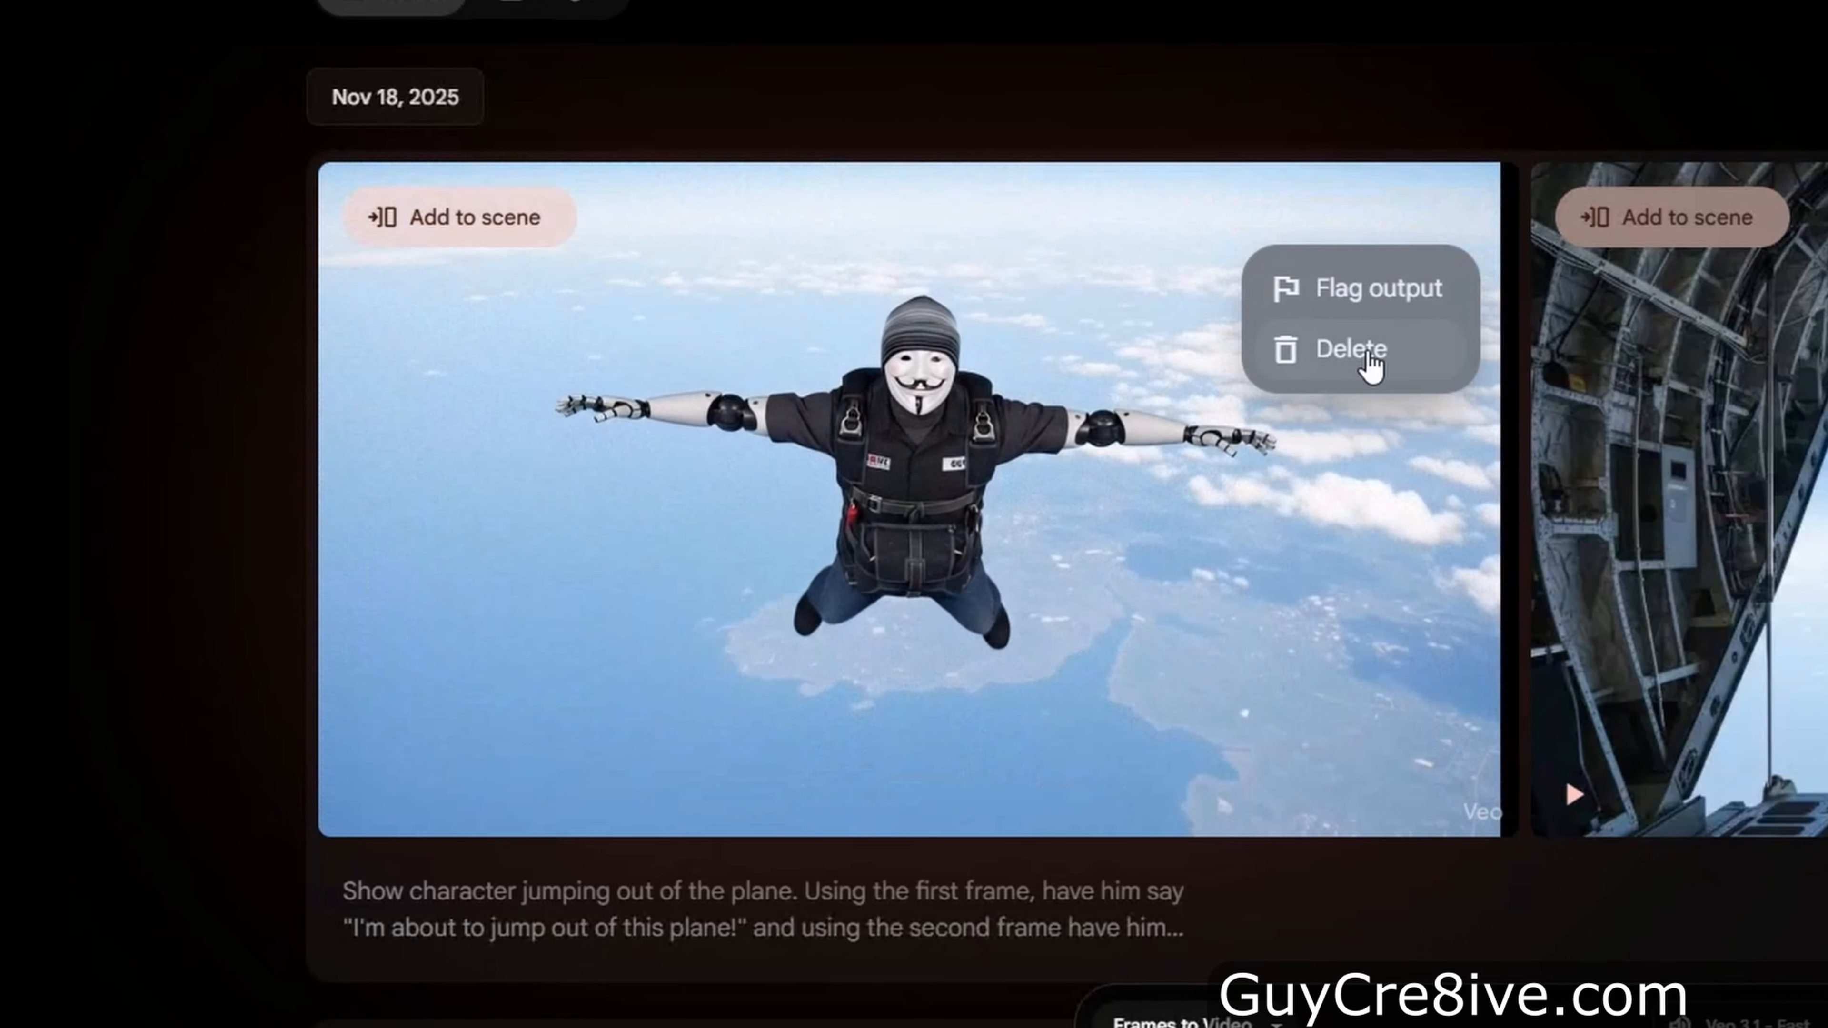
Review the jumping videos and delete them along with the failed generation entry
left_click(1368, 355)
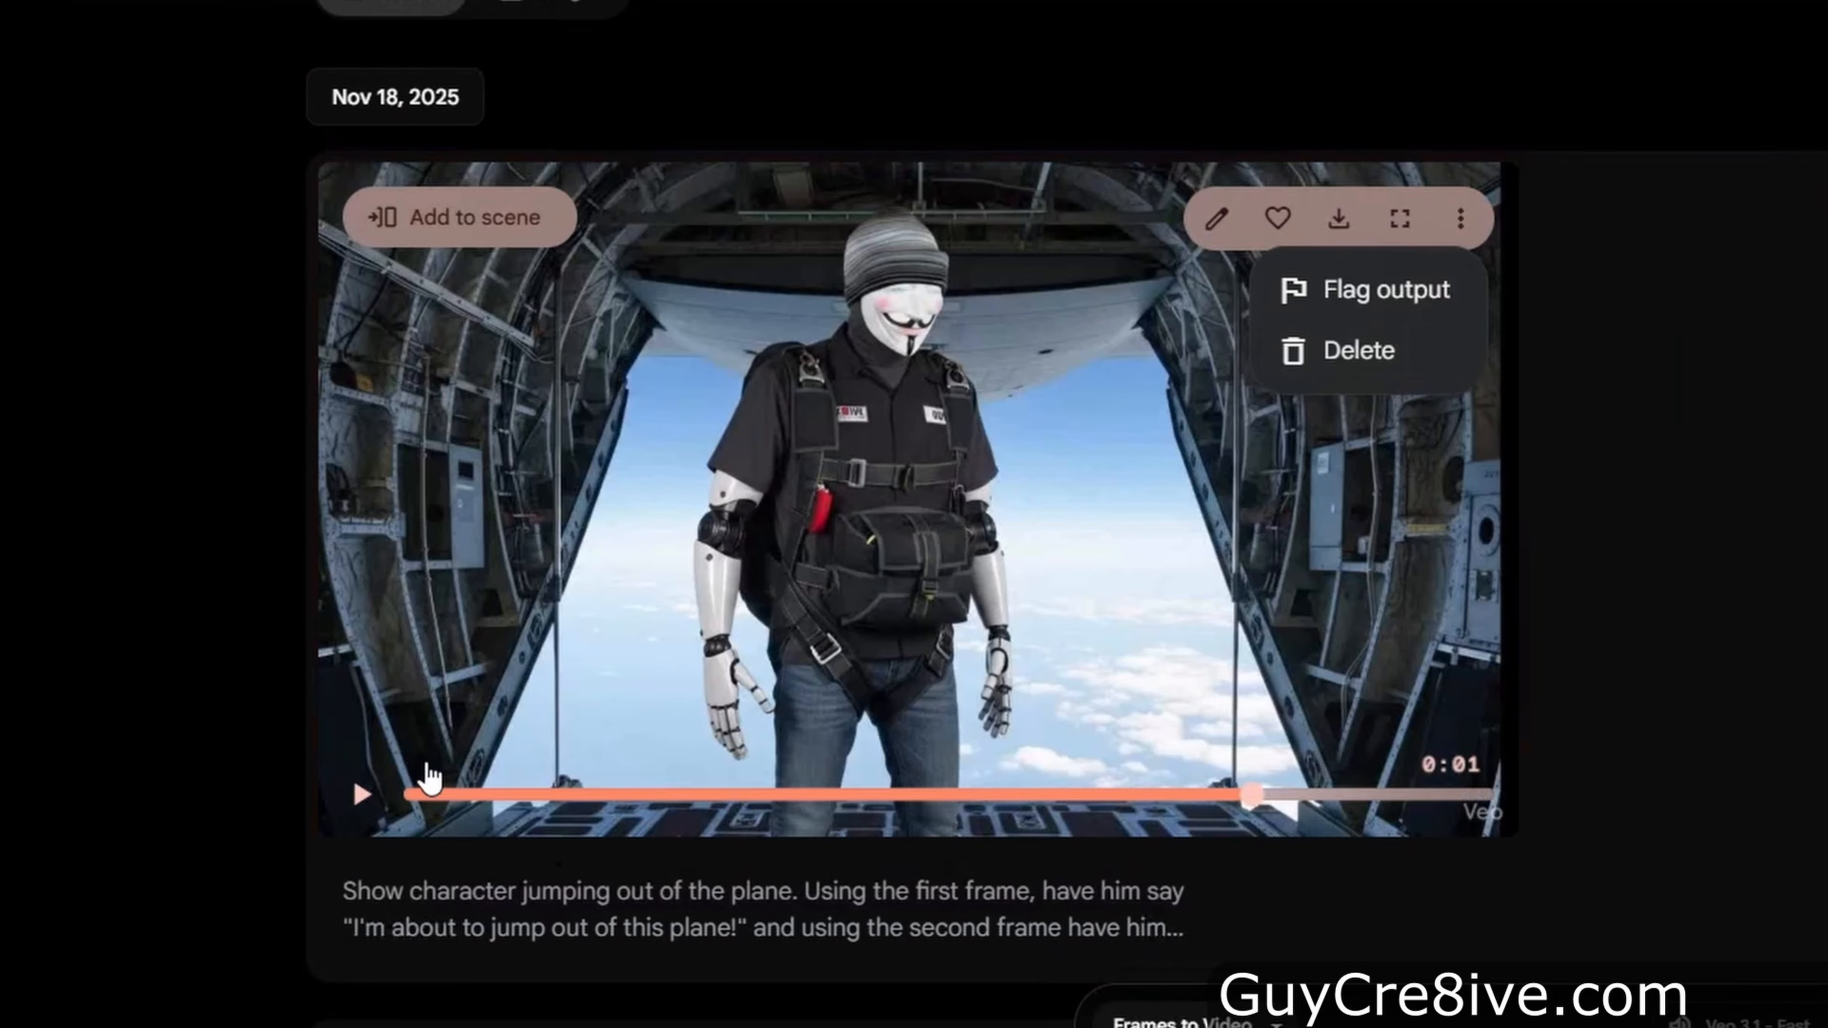
left_click(360, 798)
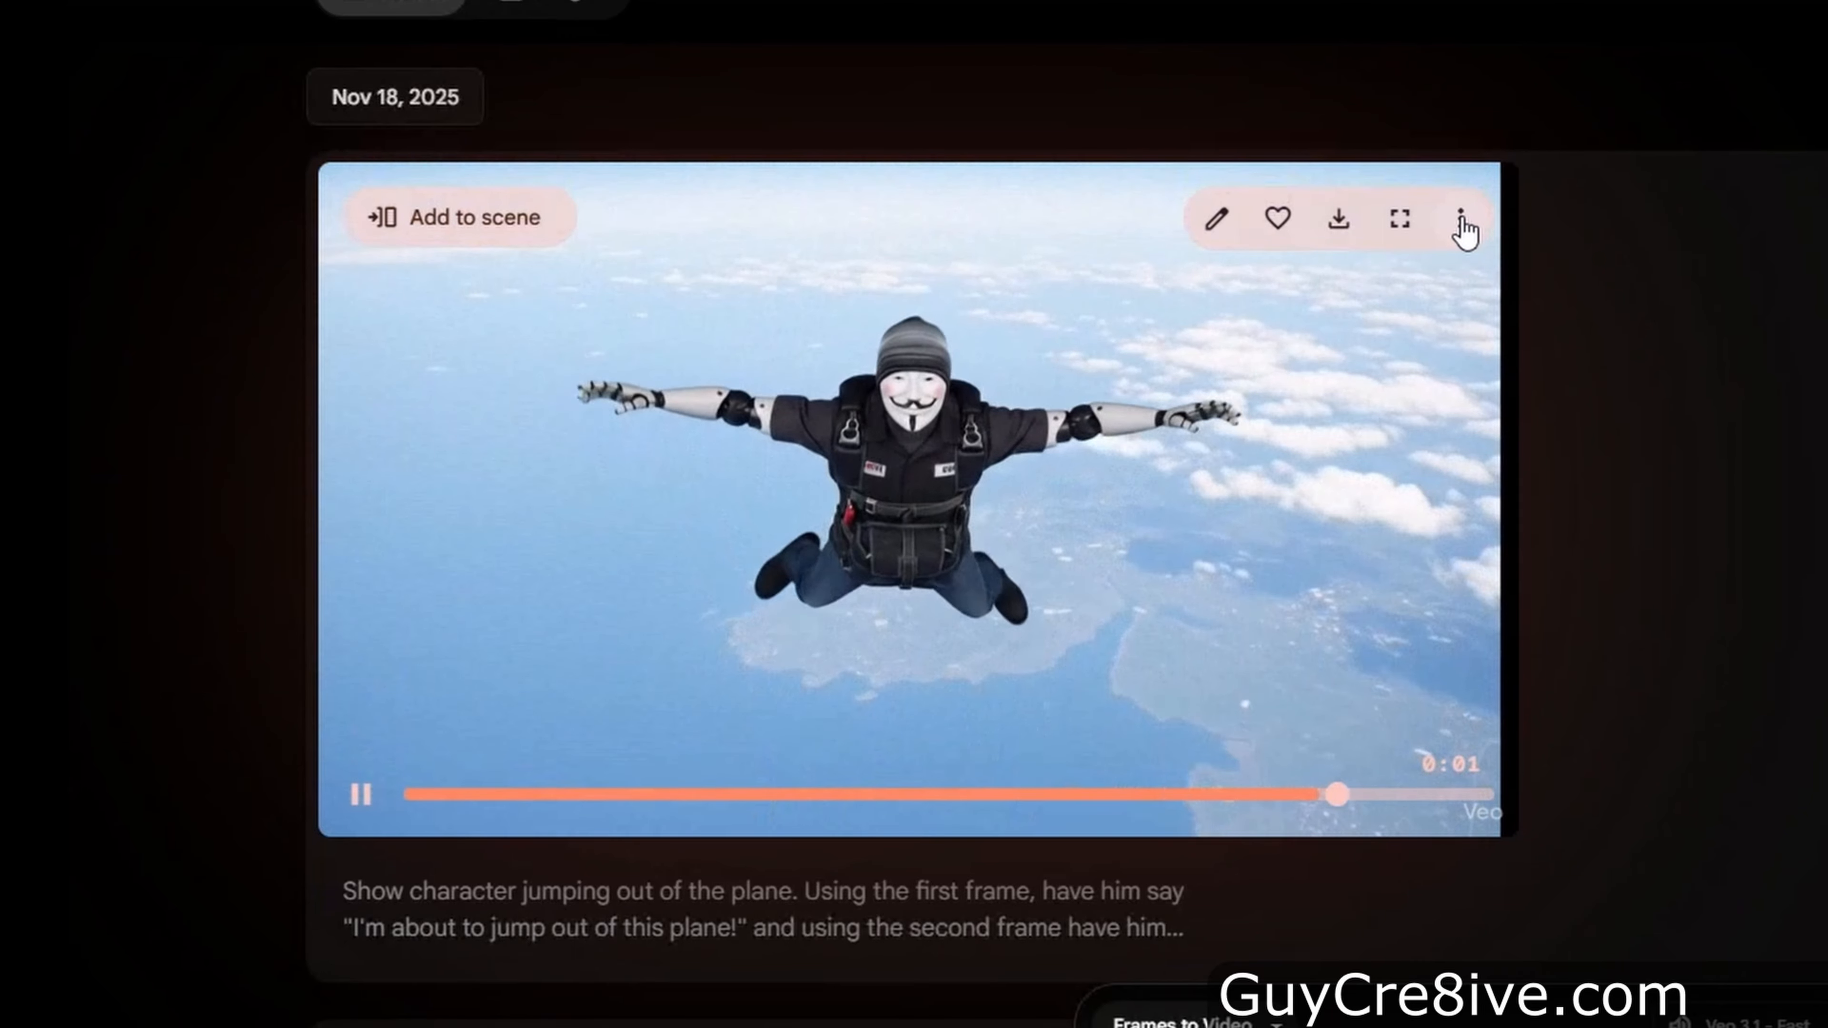
left_click(1462, 229)
left_click(1342, 353)
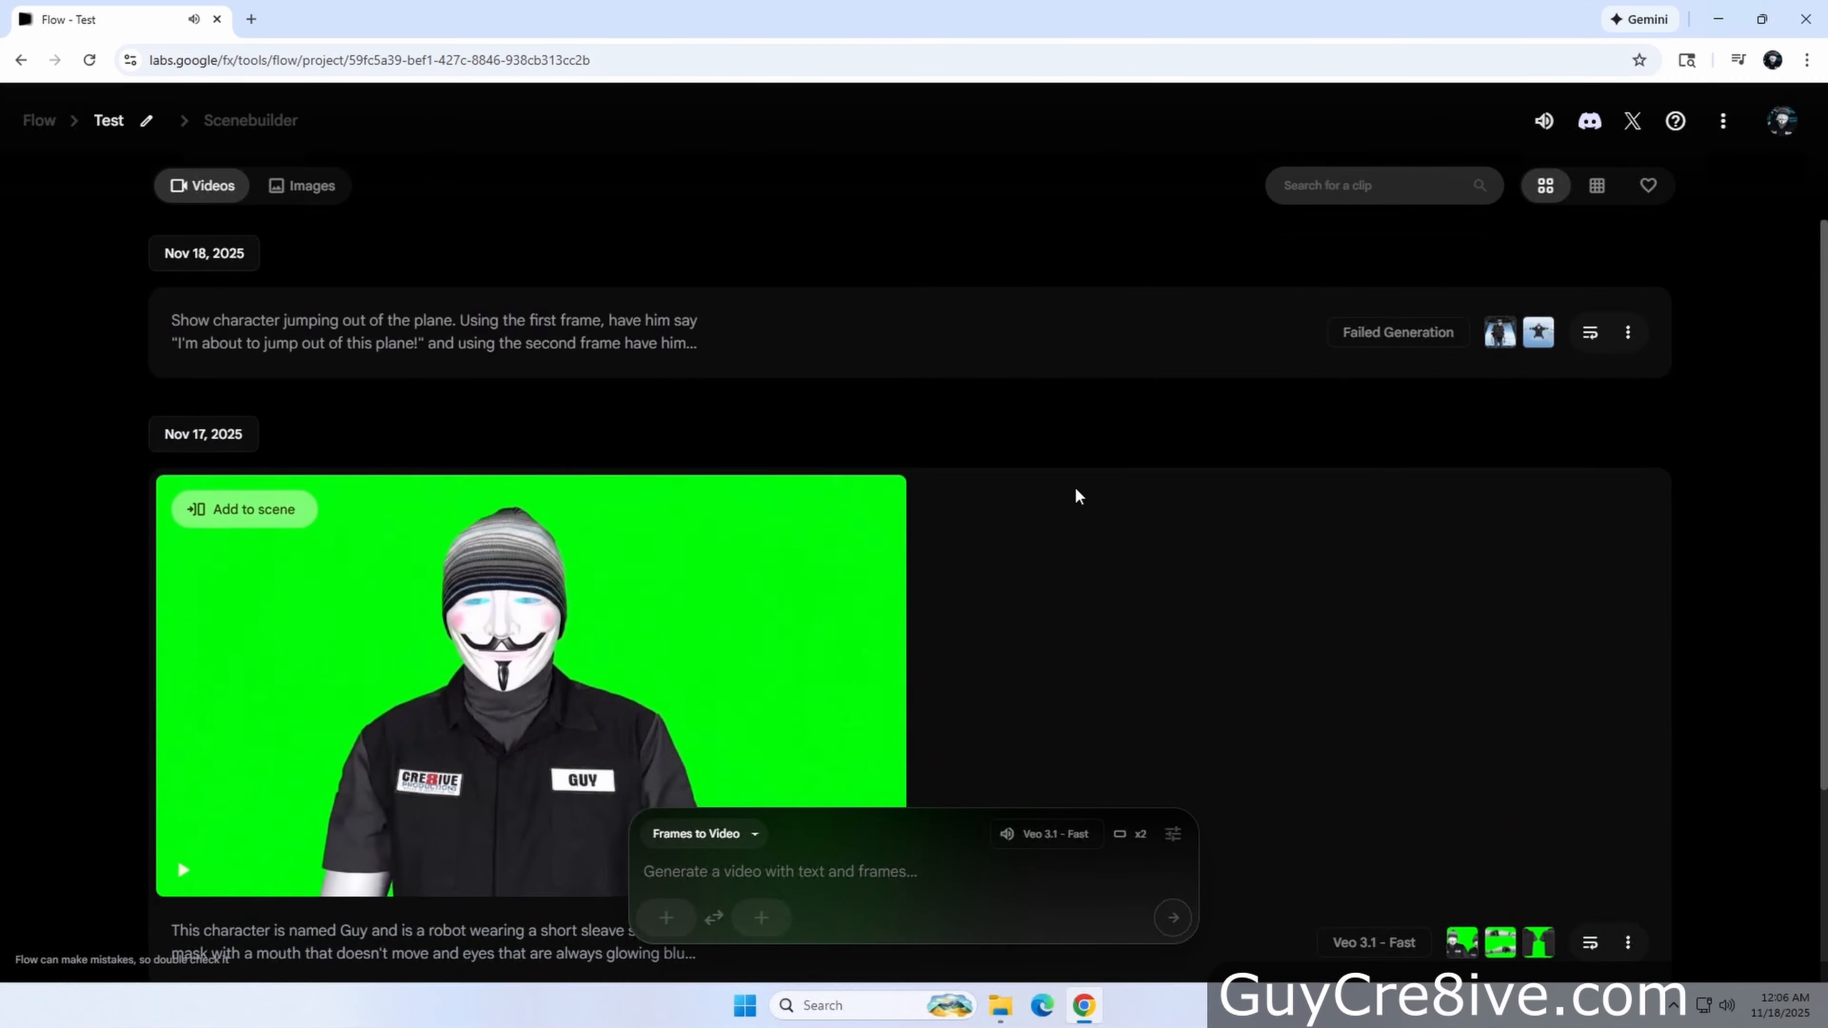
left_click(1564, 414)
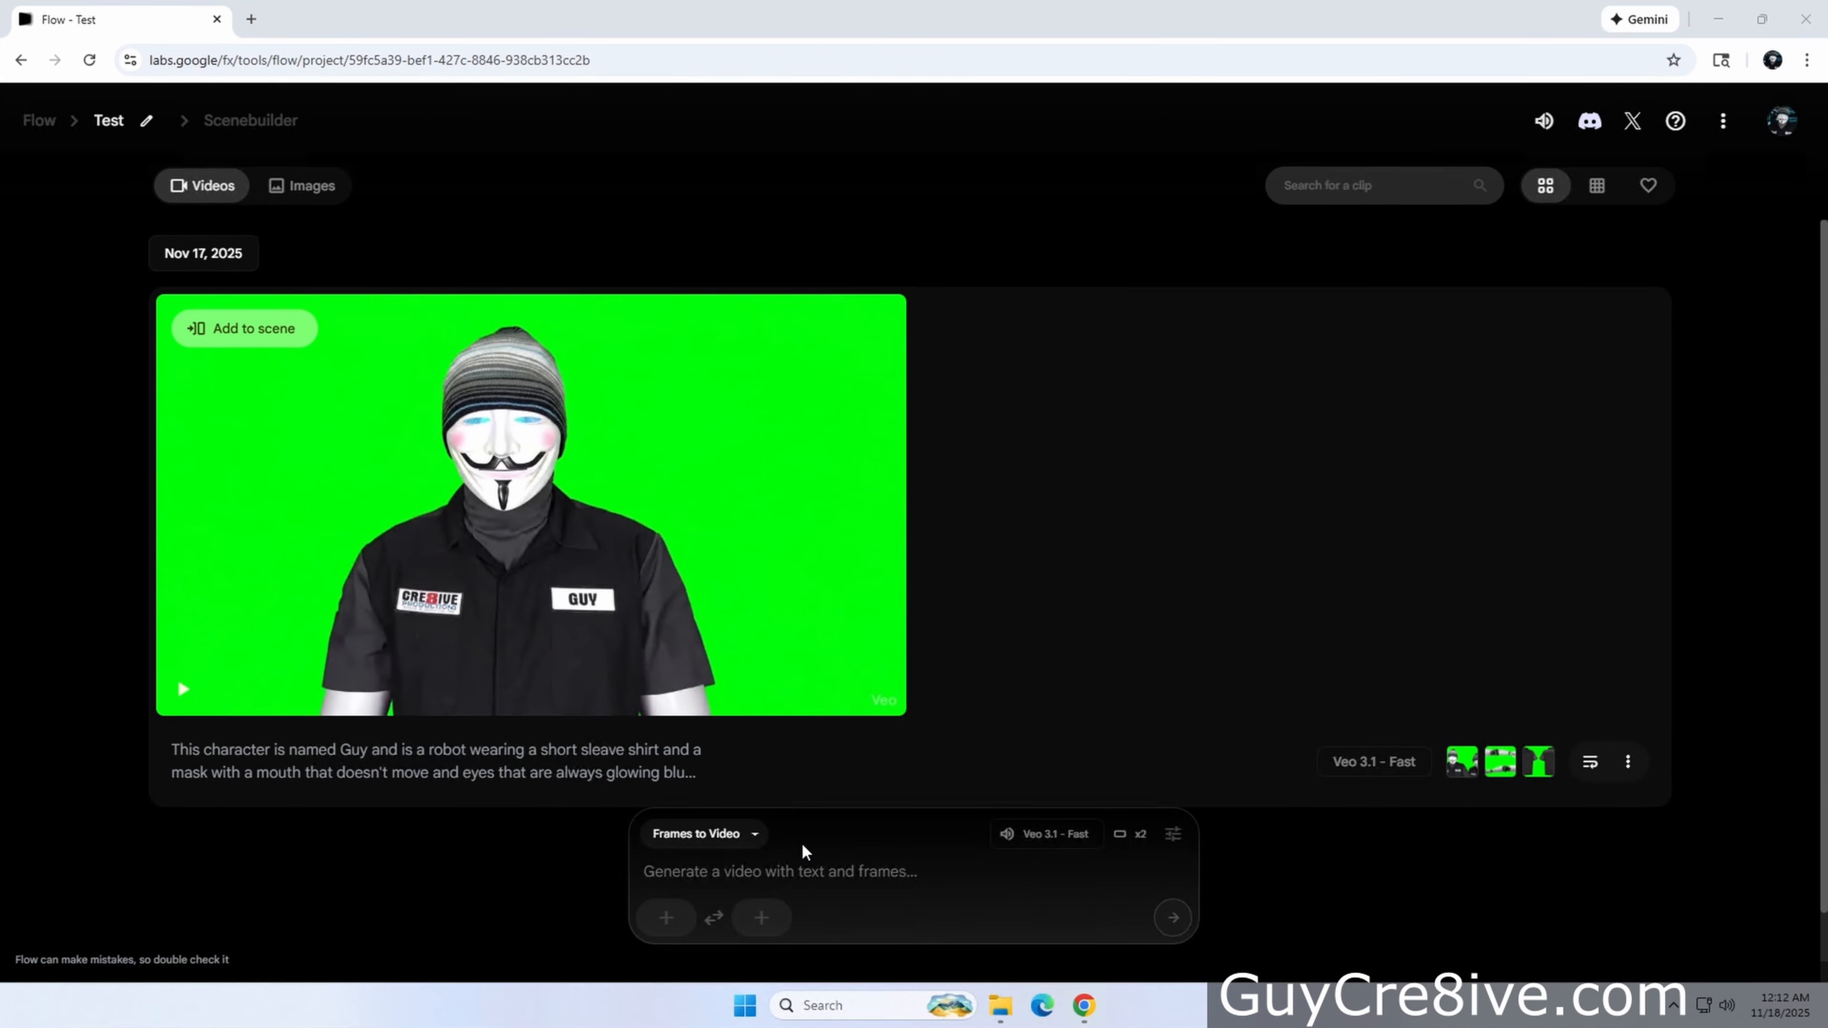
Switch the prompt mode to Text to Video
left_click(755, 836)
left_click(738, 656)
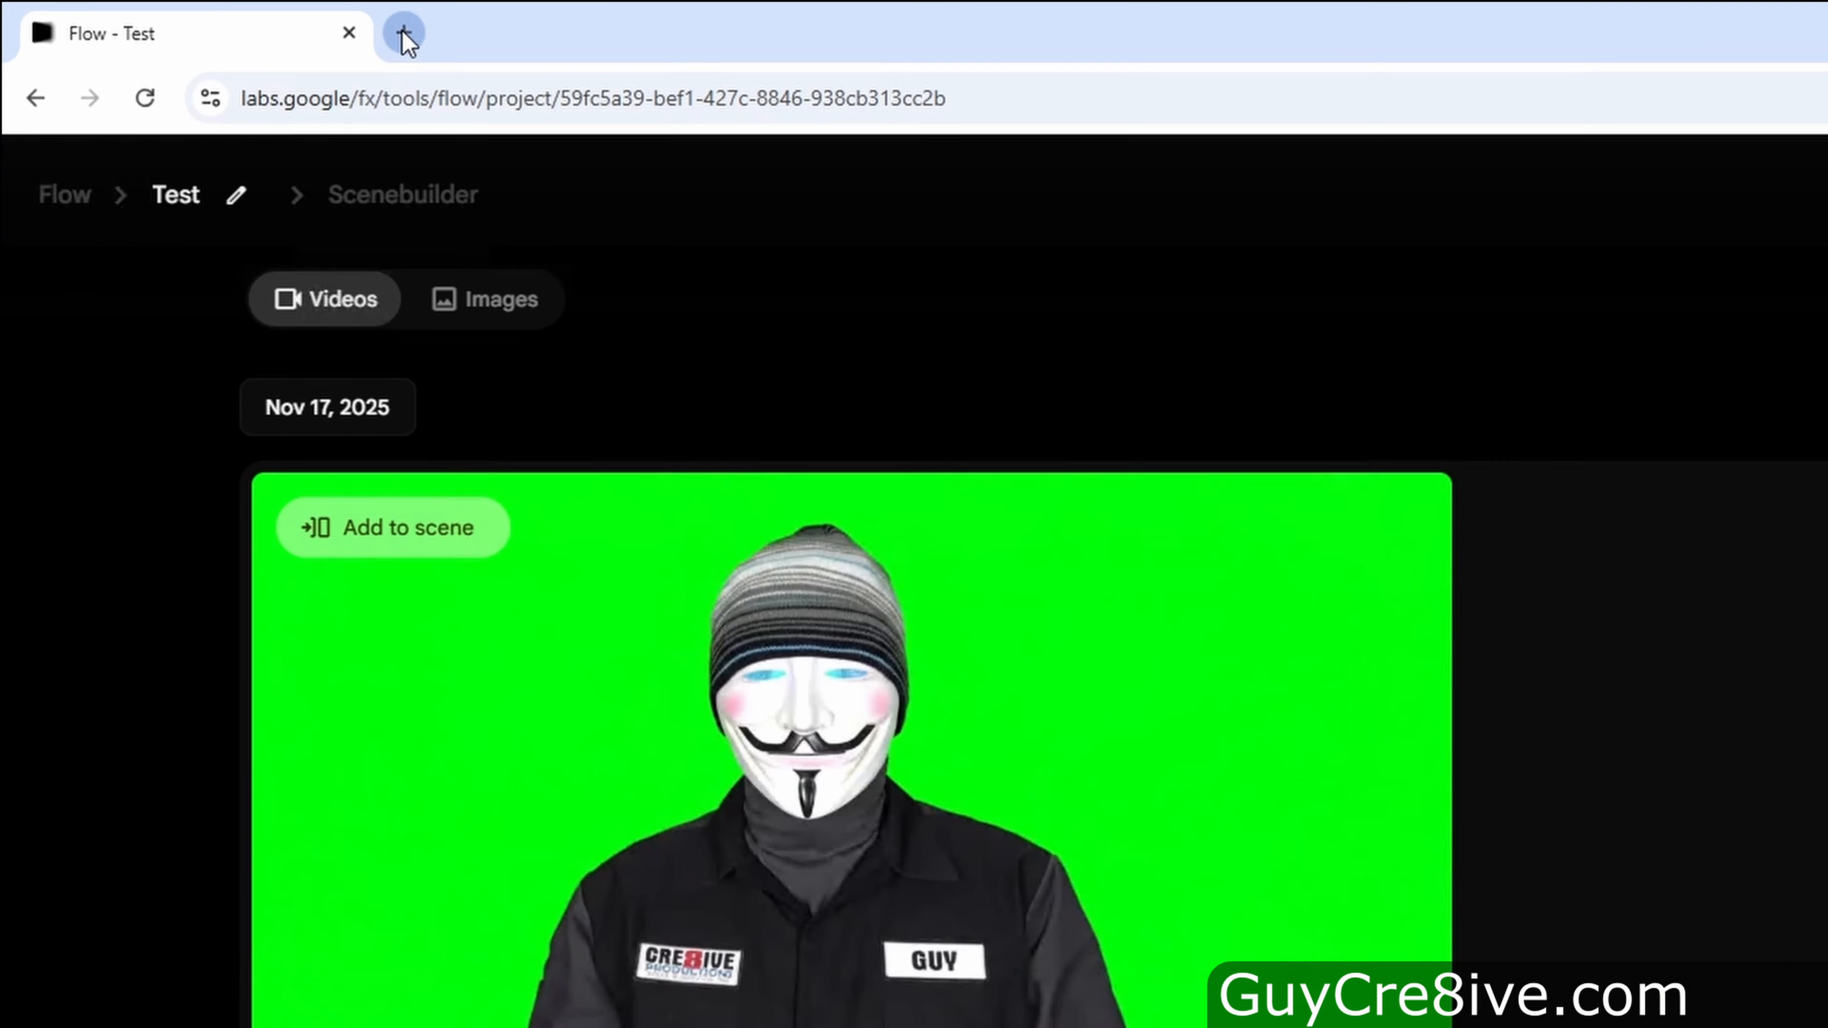
Open a new browser tab and go to gemini.google
left_click(405, 32)
type("g")
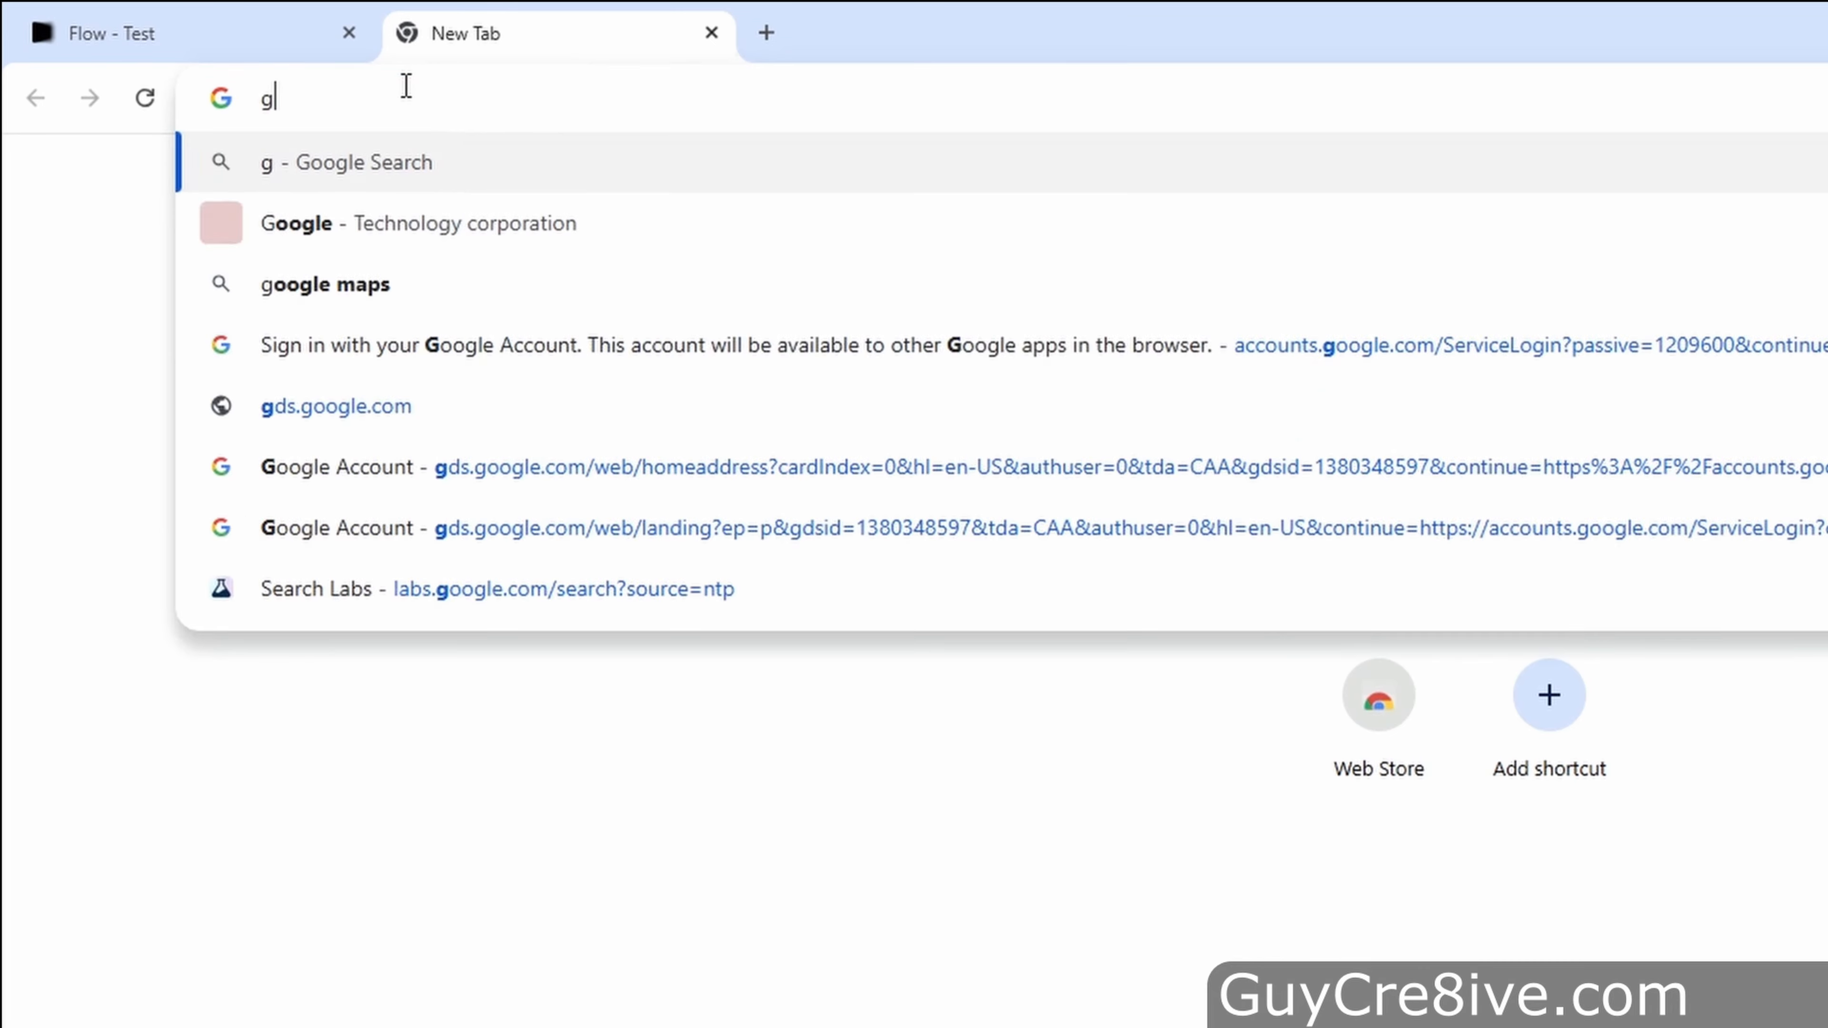
type("emini.google")
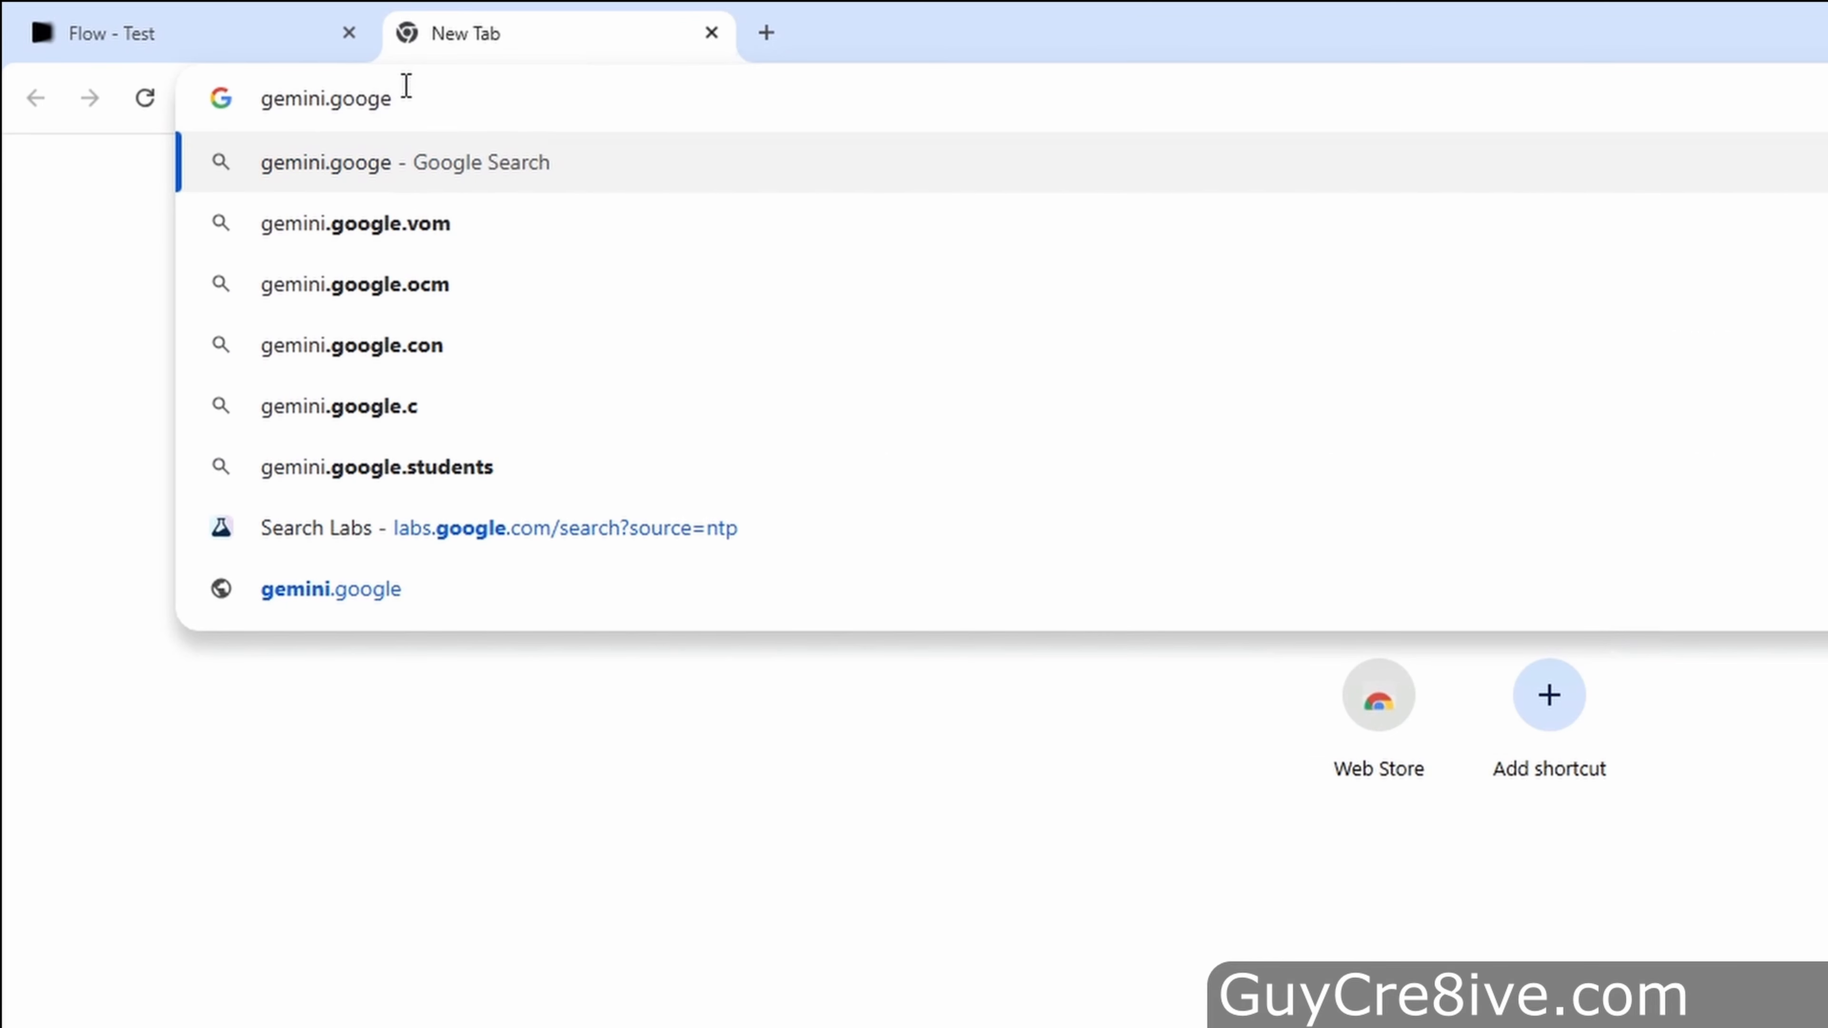
key("BackSpace")
type("le")
key("Return")
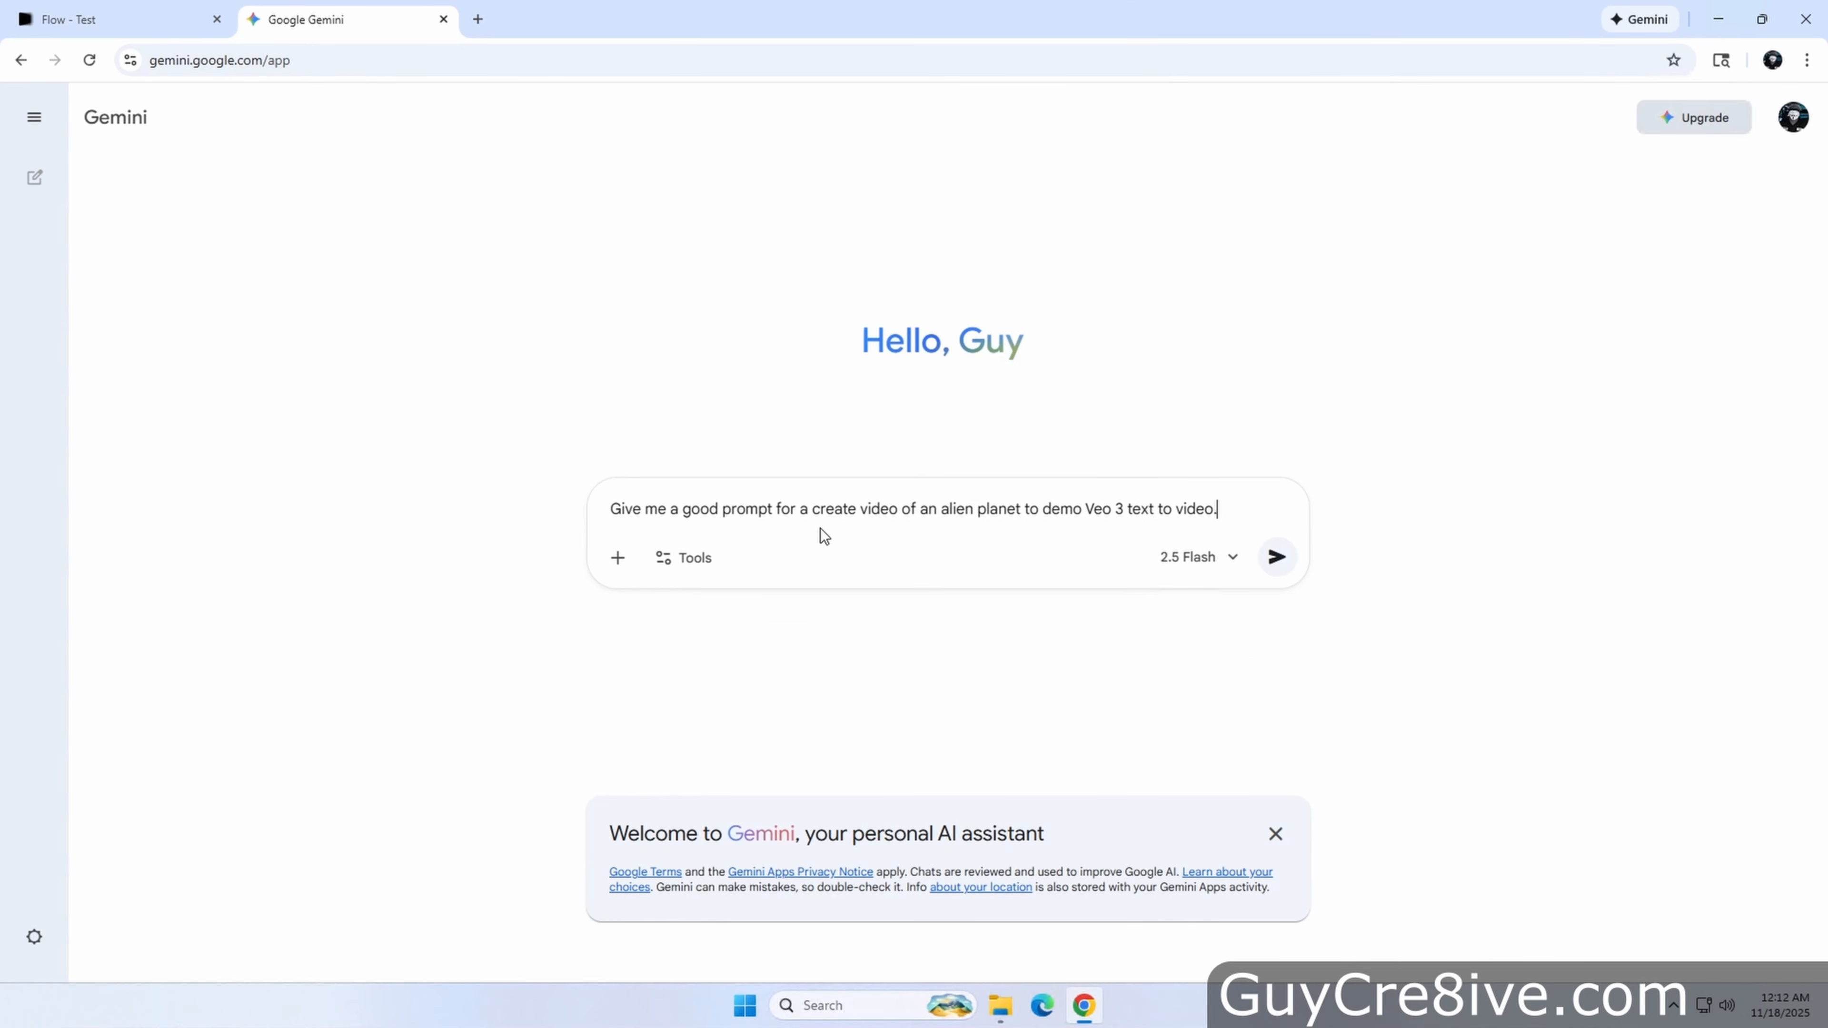
Ask Gemini for a Veo 3 alien planet video prompt and copy the generated prompt text
left_click(1277, 558)
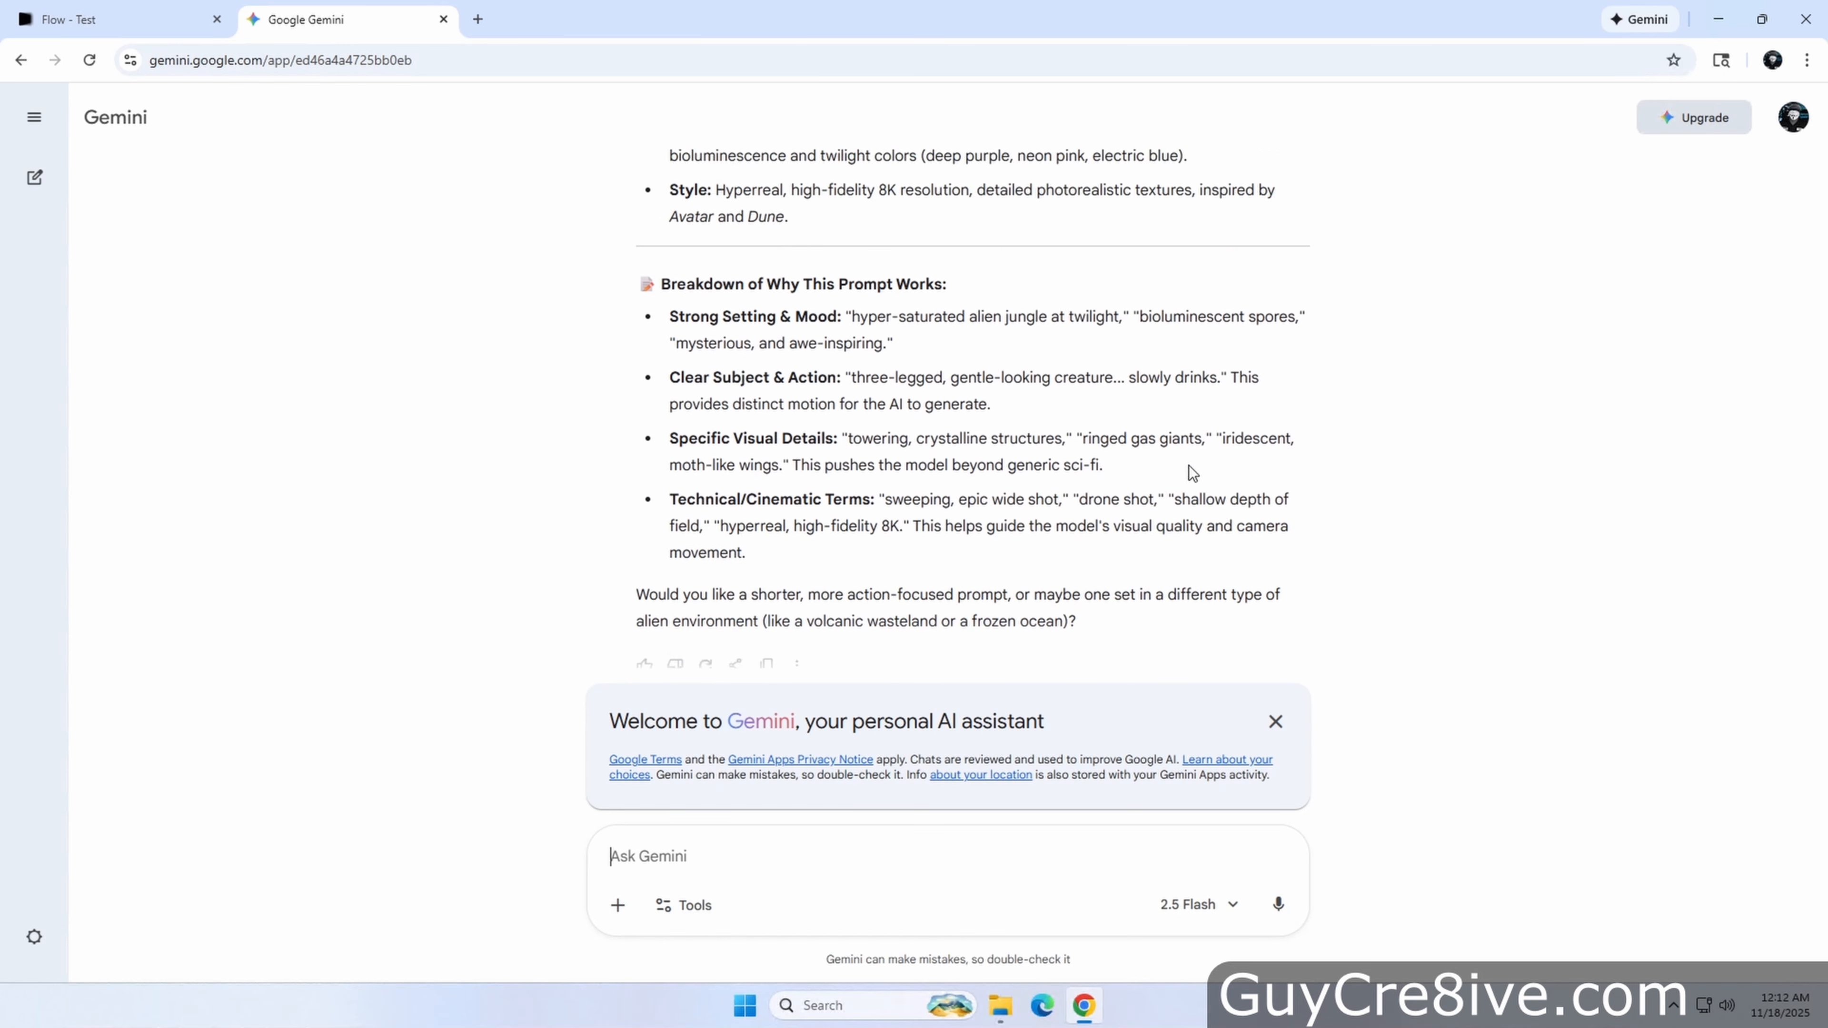
left_click_drag(813, 522, 639, 233)
left_click(885, 476)
scroll(770, 494, "up", 4)
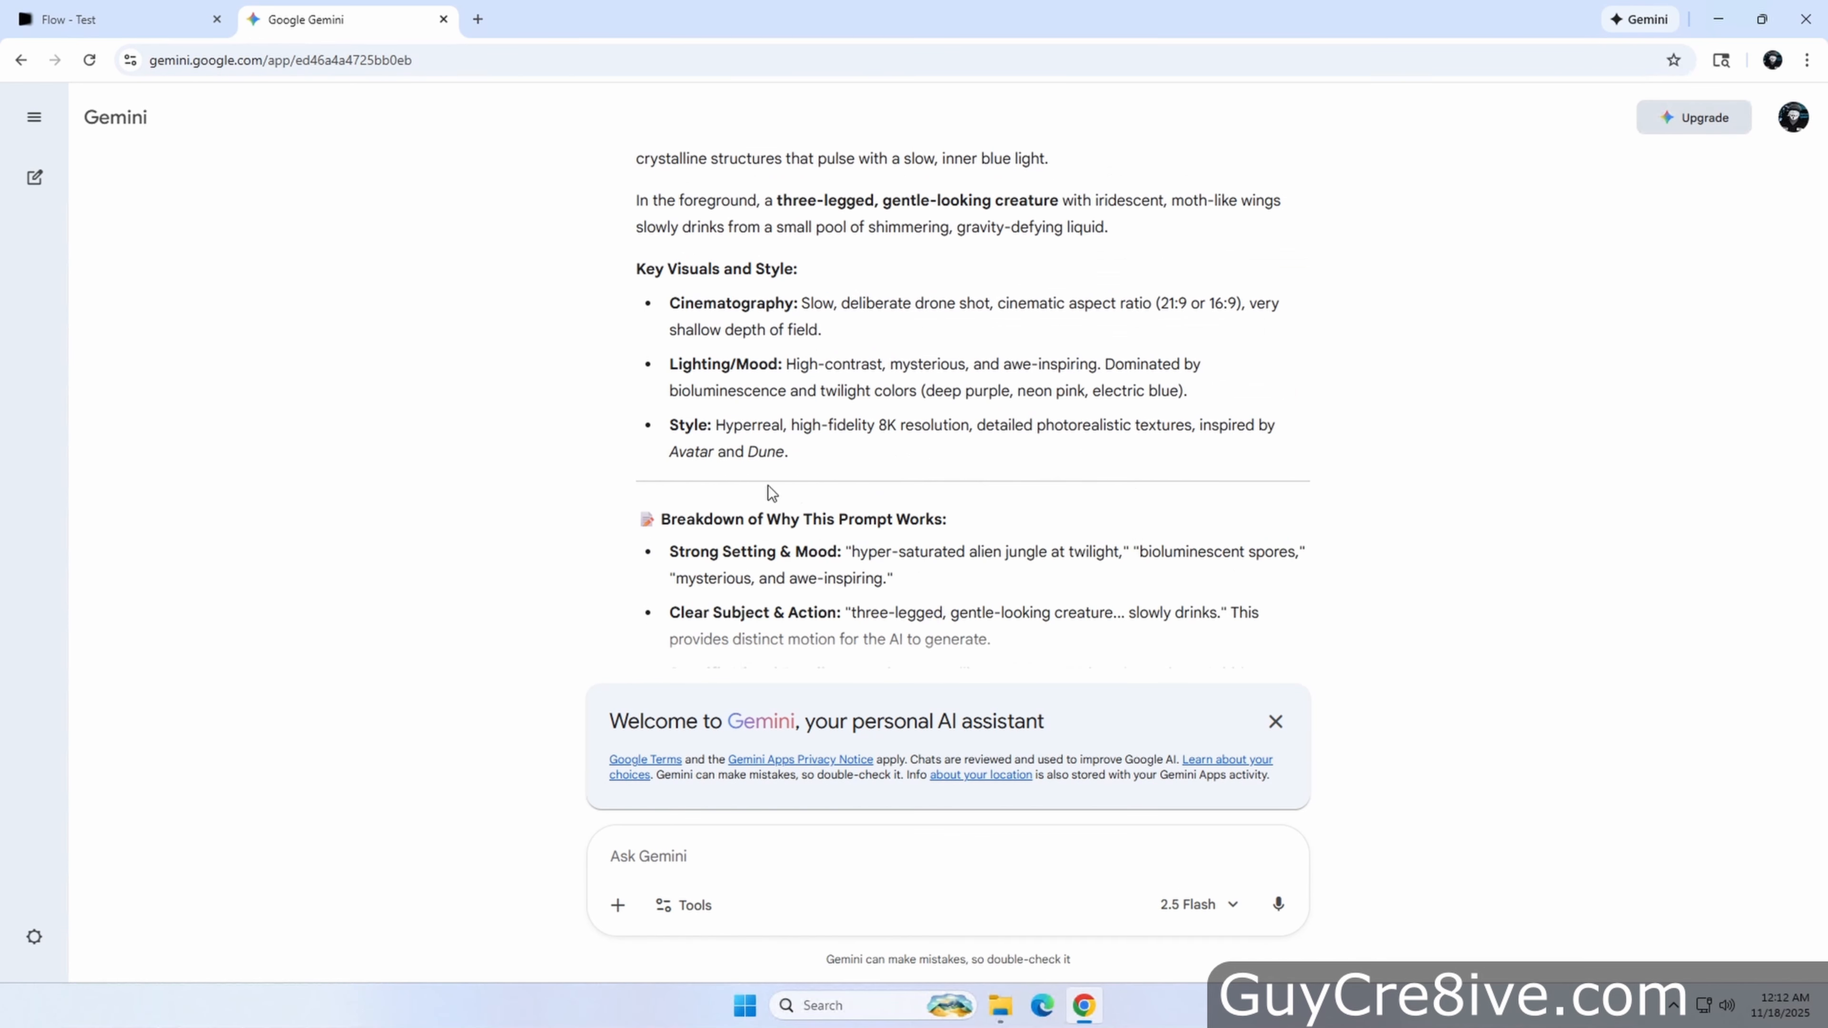
left_click_drag(804, 555, 638, 174)
right_click(708, 199)
left_click(756, 225)
Return to Flow and paste the Gemini prompt into the Text to Video prompt
left_click(136, 20)
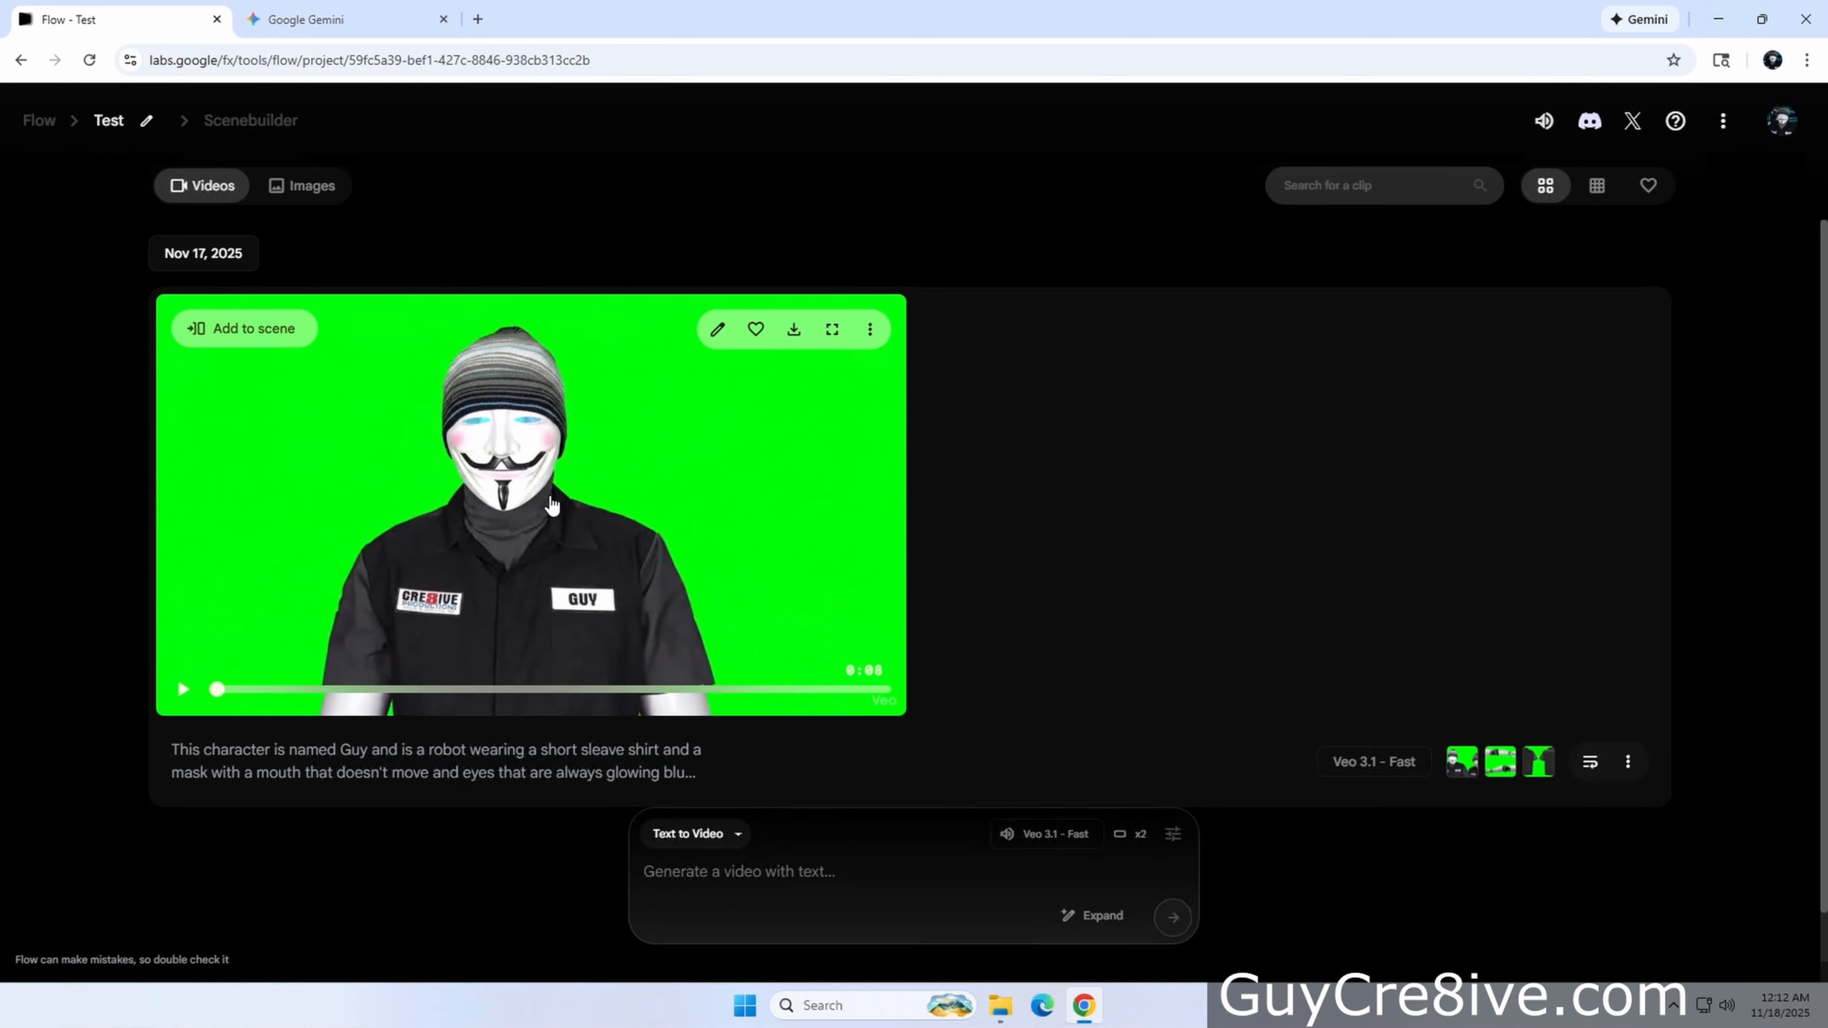
left_click(884, 884)
key("ctrl+v")
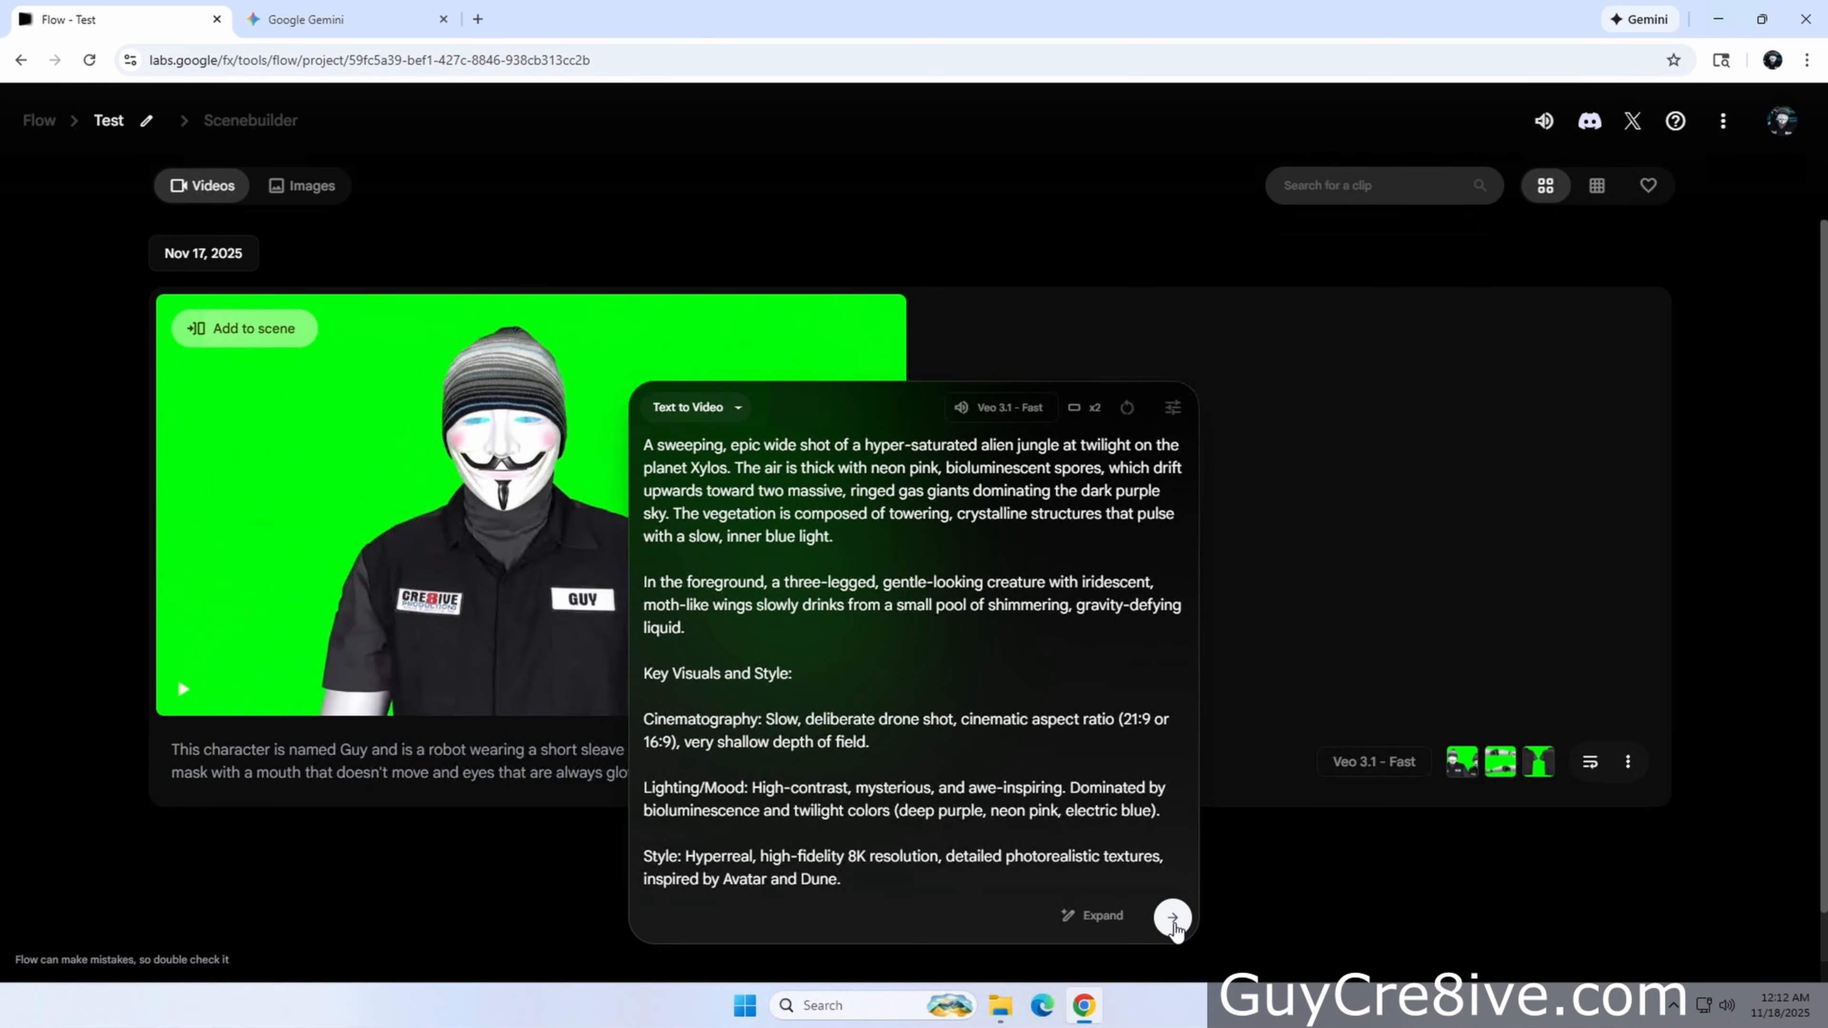
Try to generate videos from the alien planet prompt
left_click(1783, 120)
left_click(1784, 127)
left_click(1173, 918)
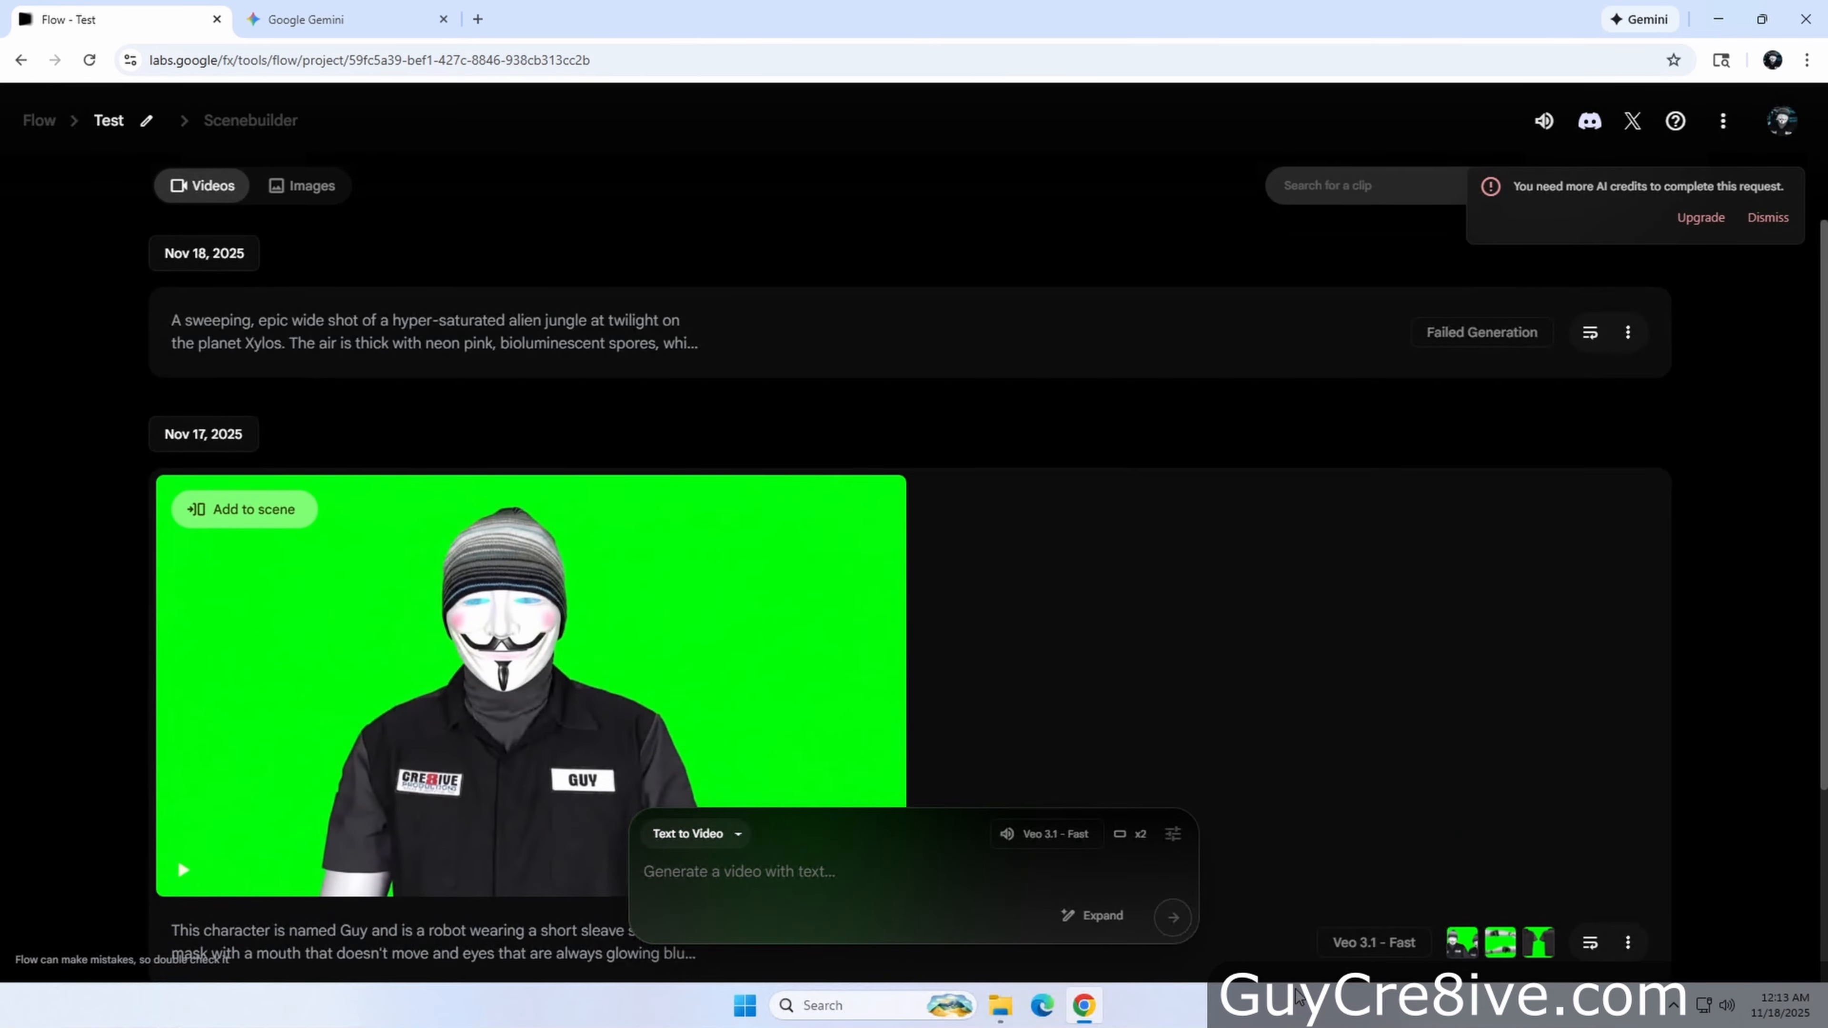
Reuse the alien planet prompt with outputs per prompt set to 1 and generate the video
left_click(1590, 333)
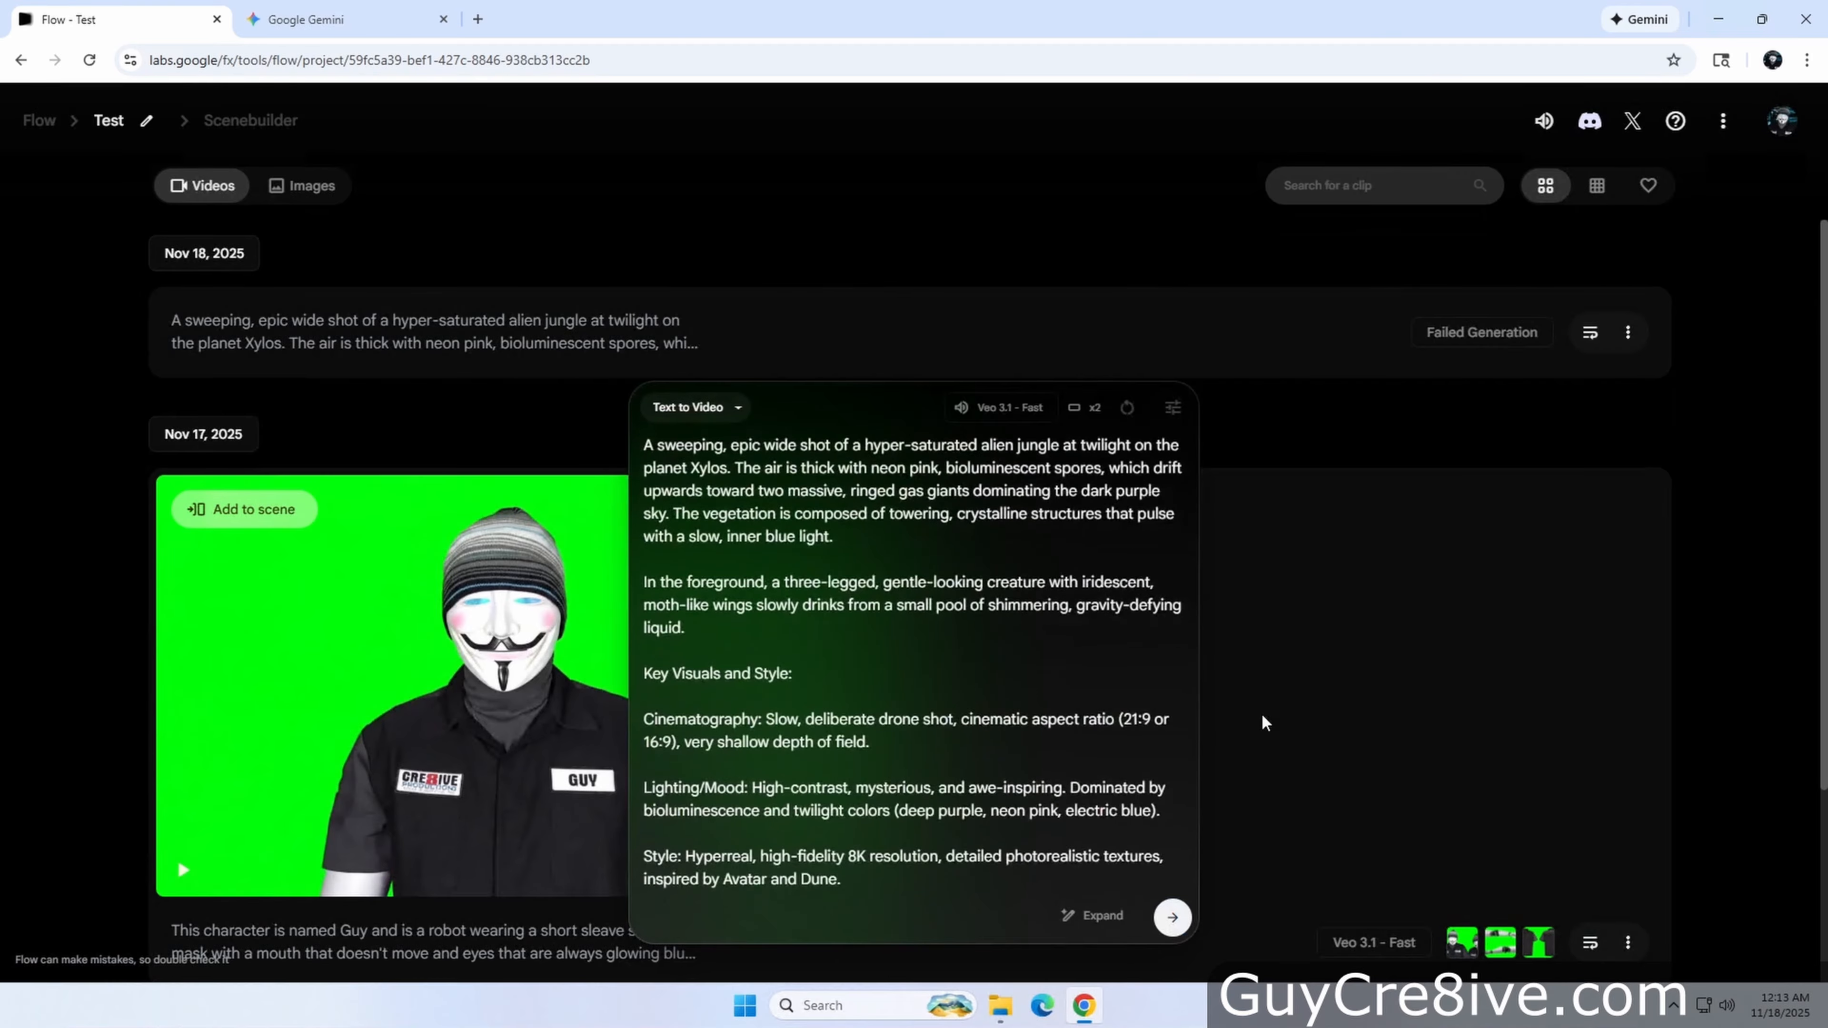
left_click(1173, 410)
left_click(1028, 251)
left_click(1013, 301)
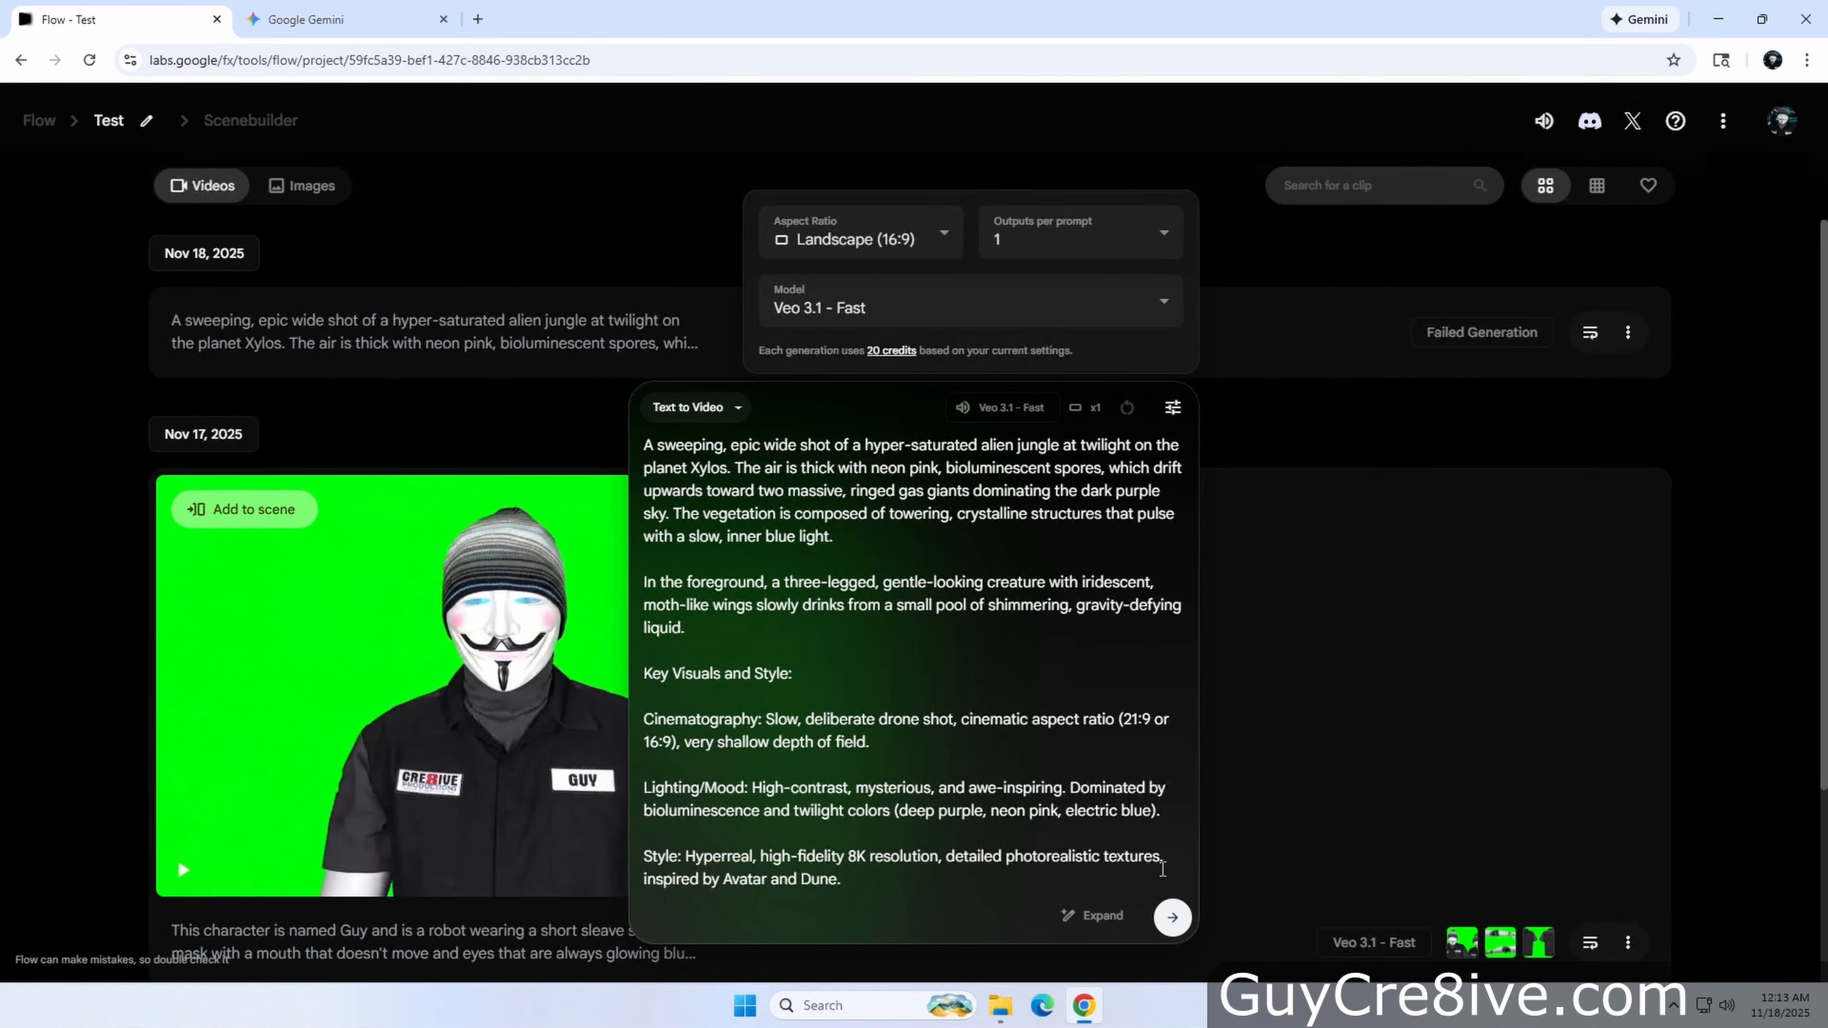
left_click(1173, 918)
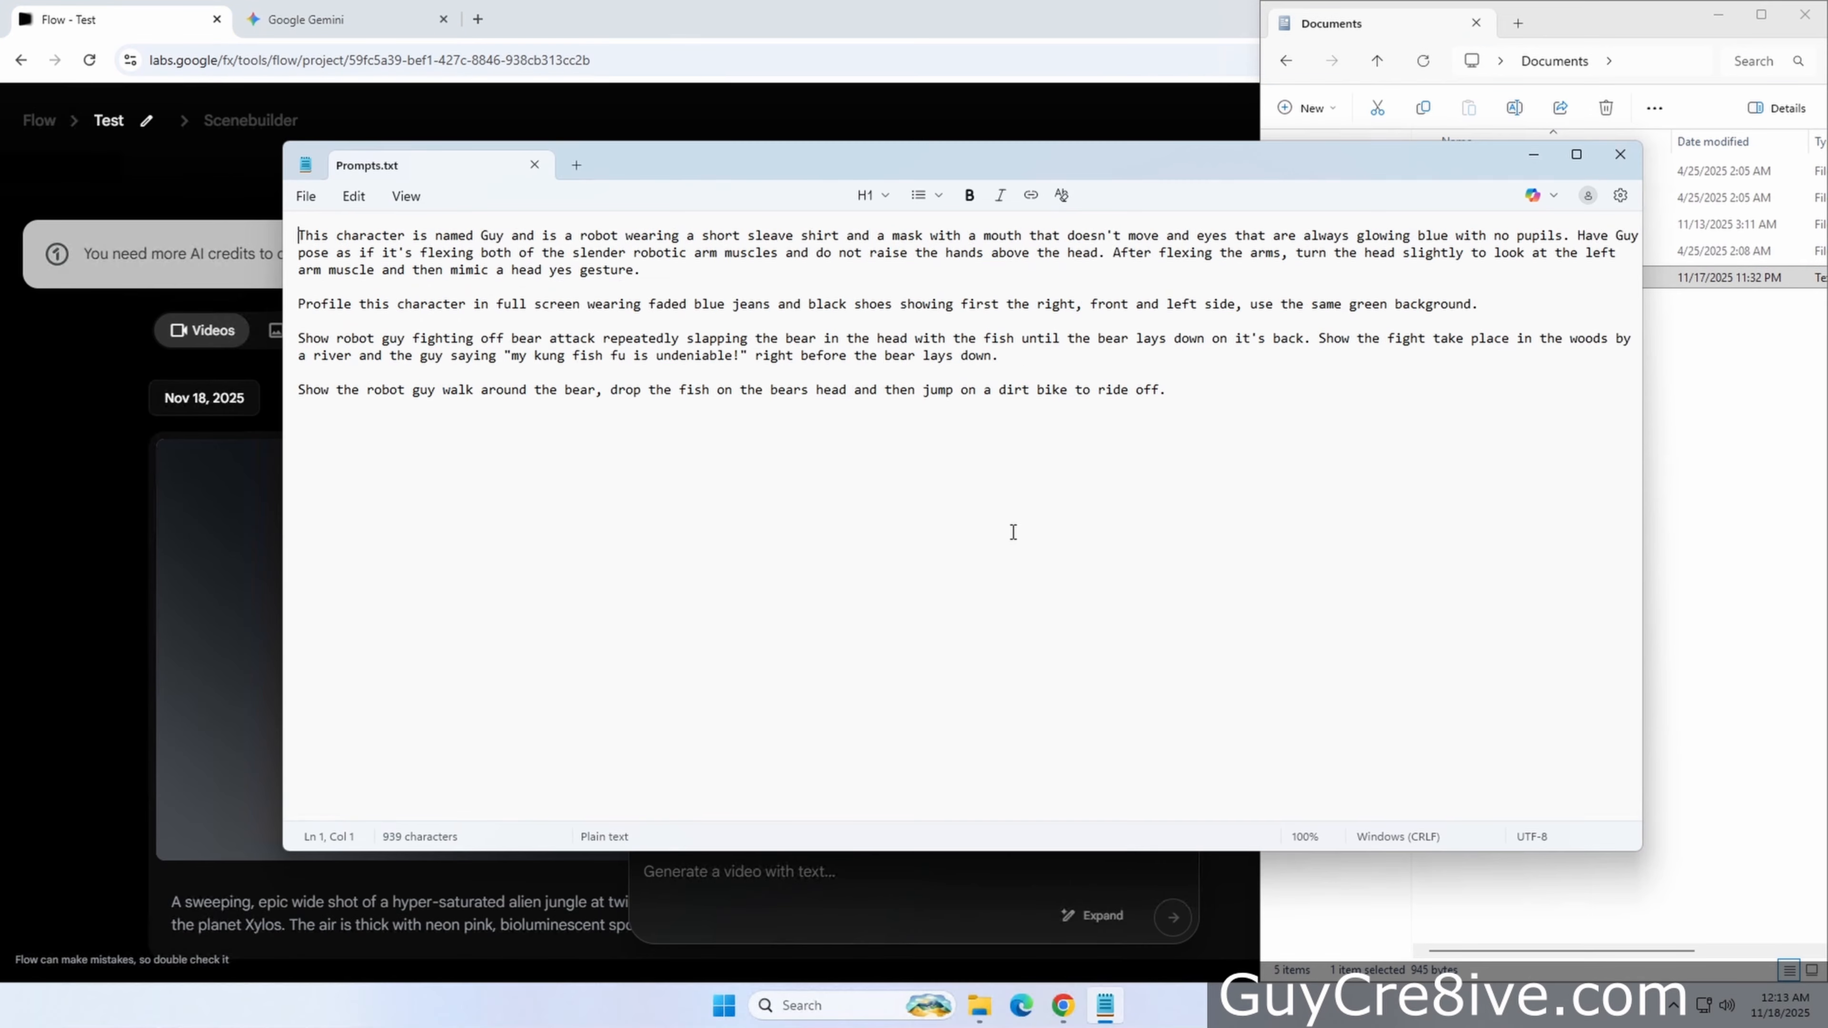
Scrub through and watch the generated alien planet video
left_click_drag(277, 532, 815, 537)
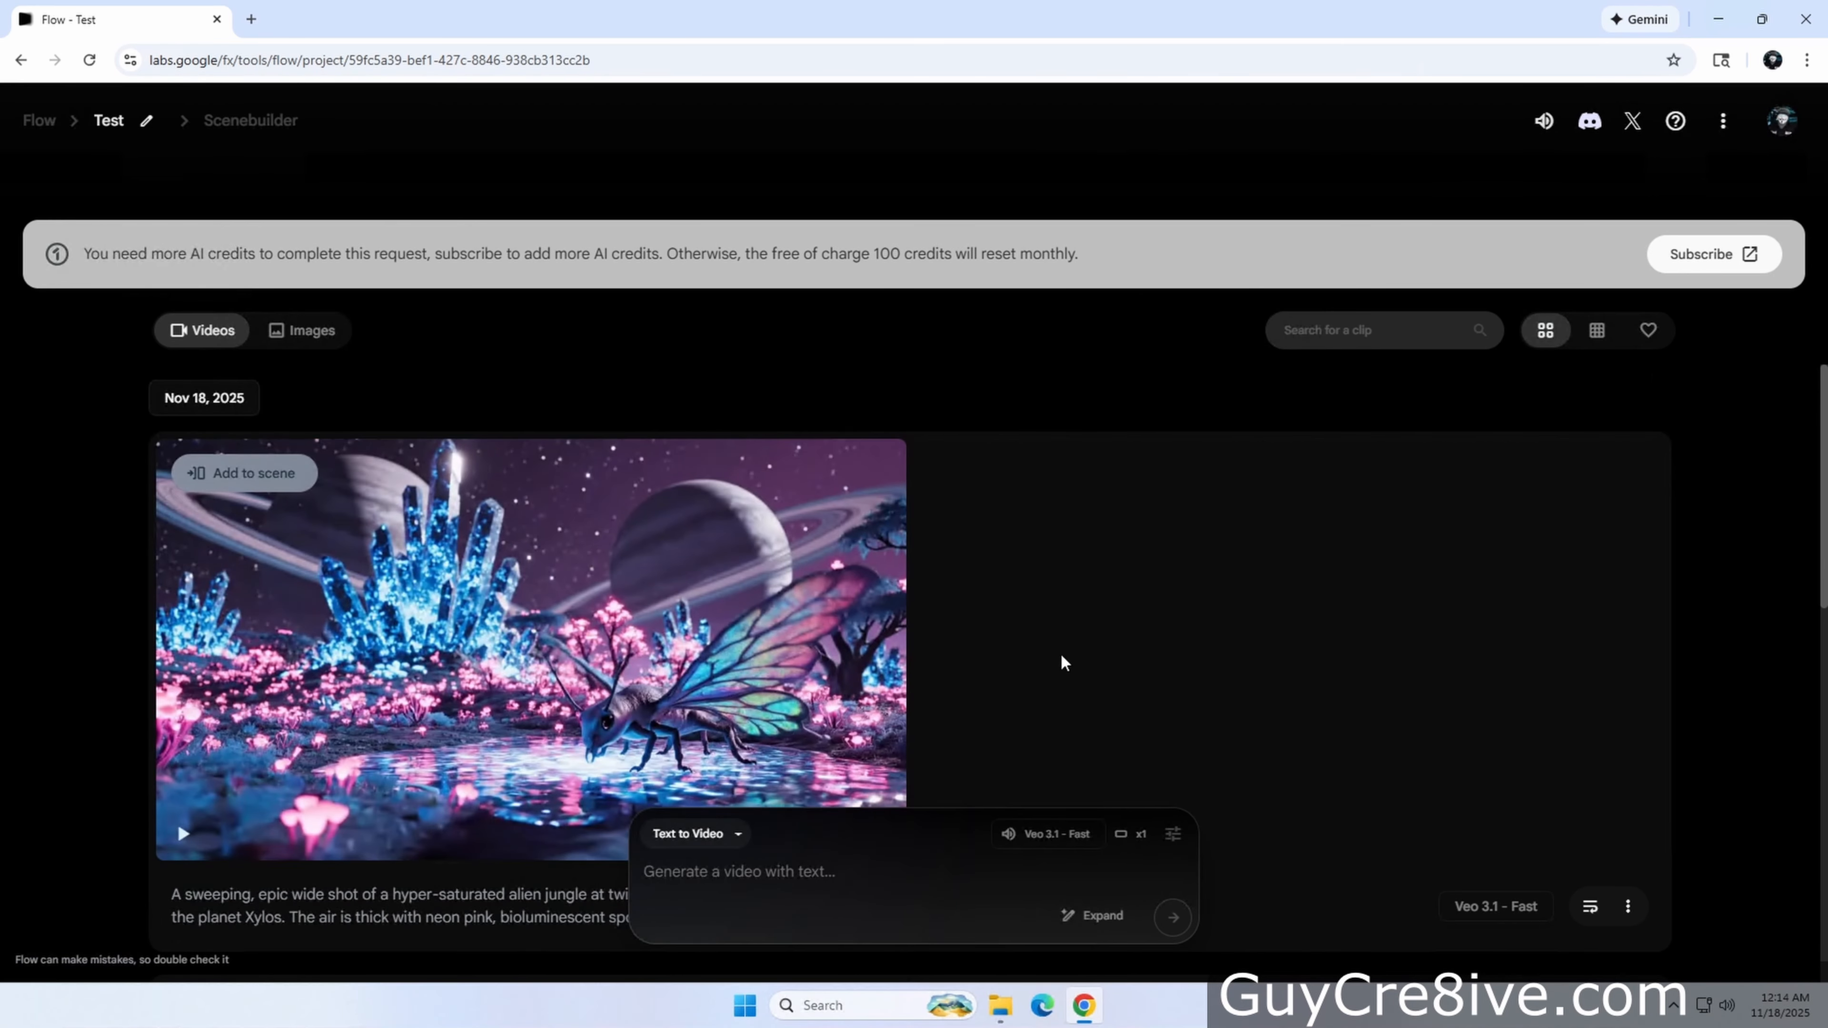
scroll(1061, 661, "down", 1)
scroll(986, 704, "up", 1)
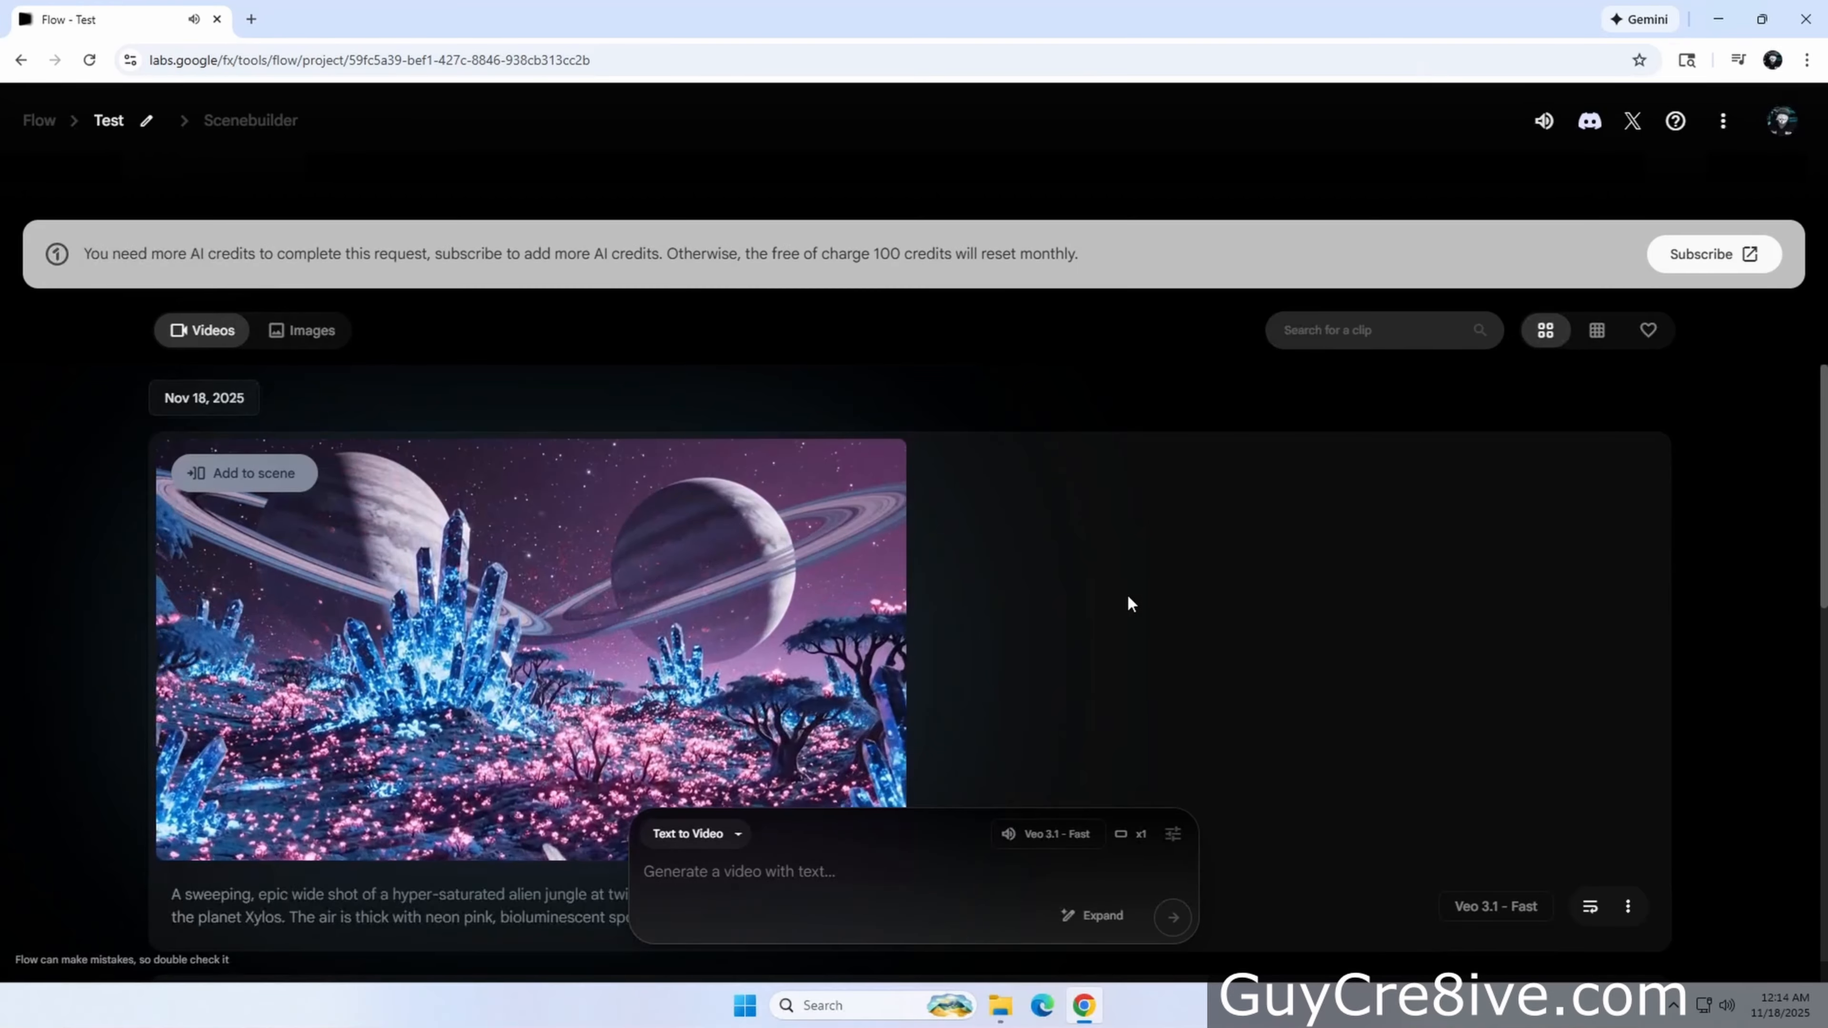
scroll(1108, 606, "down", 1)
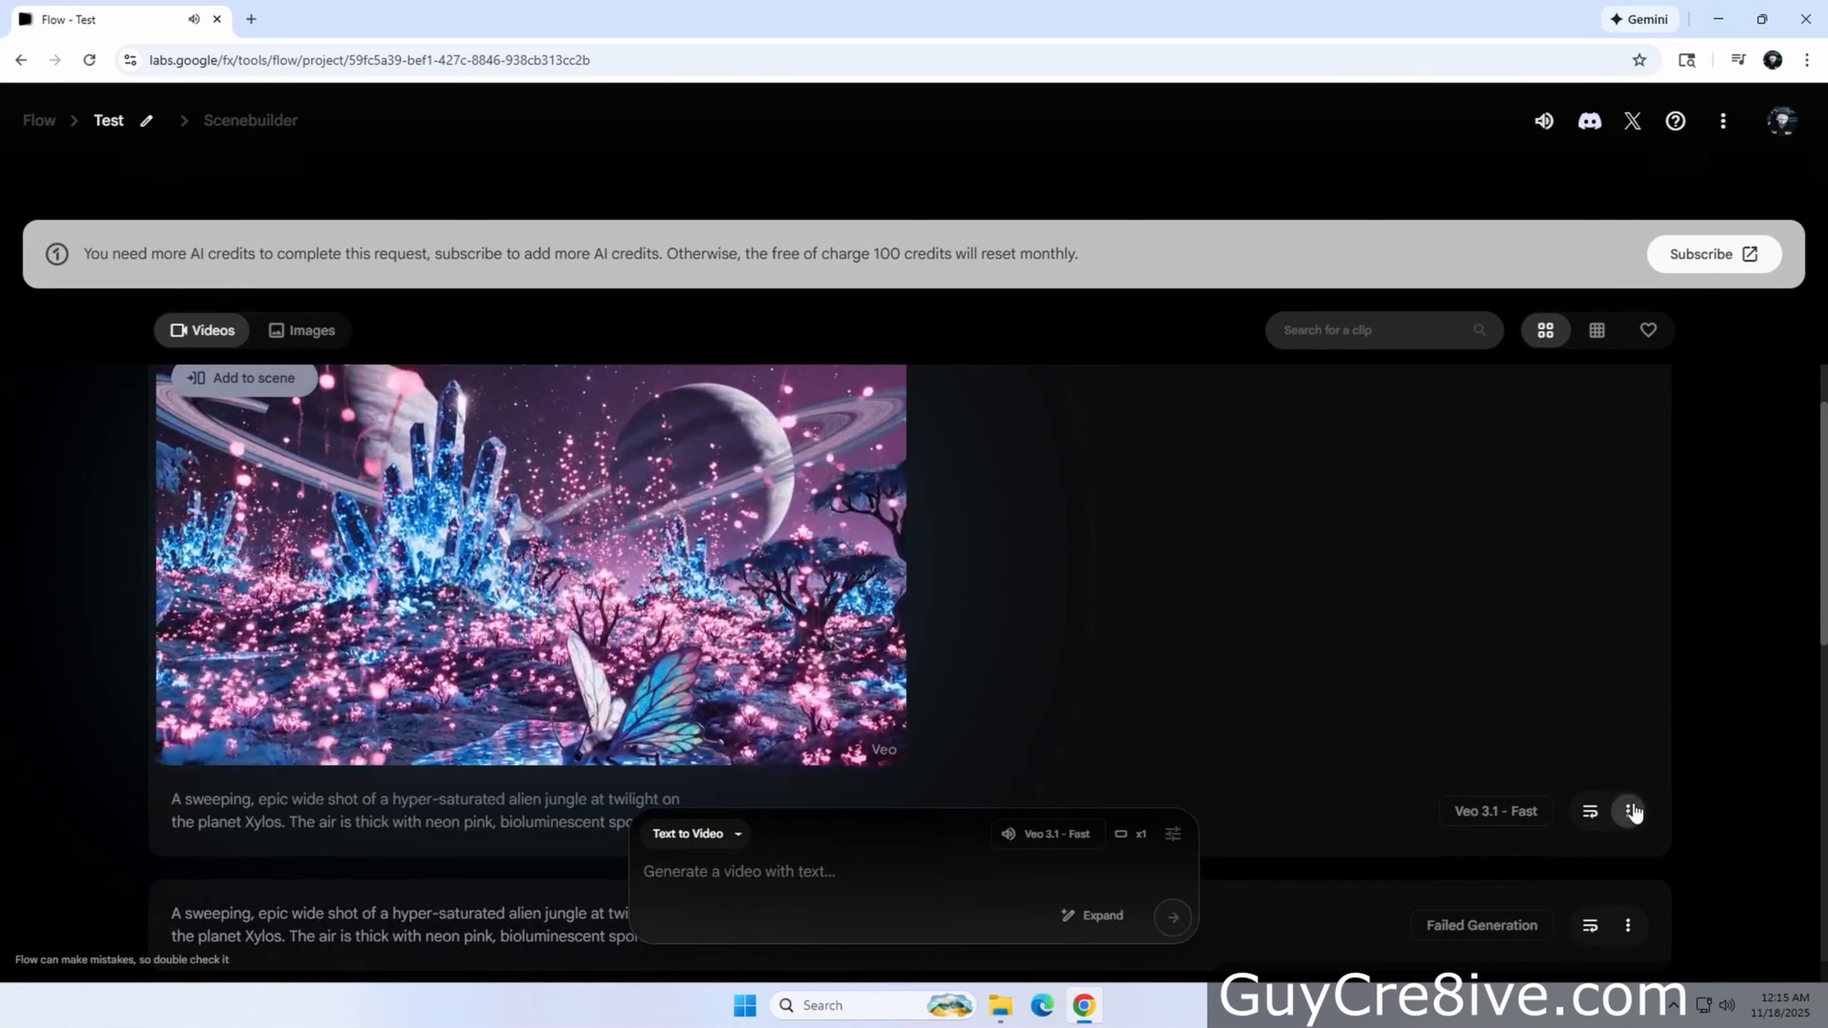
Delete the alien planet video
left_click(1628, 811)
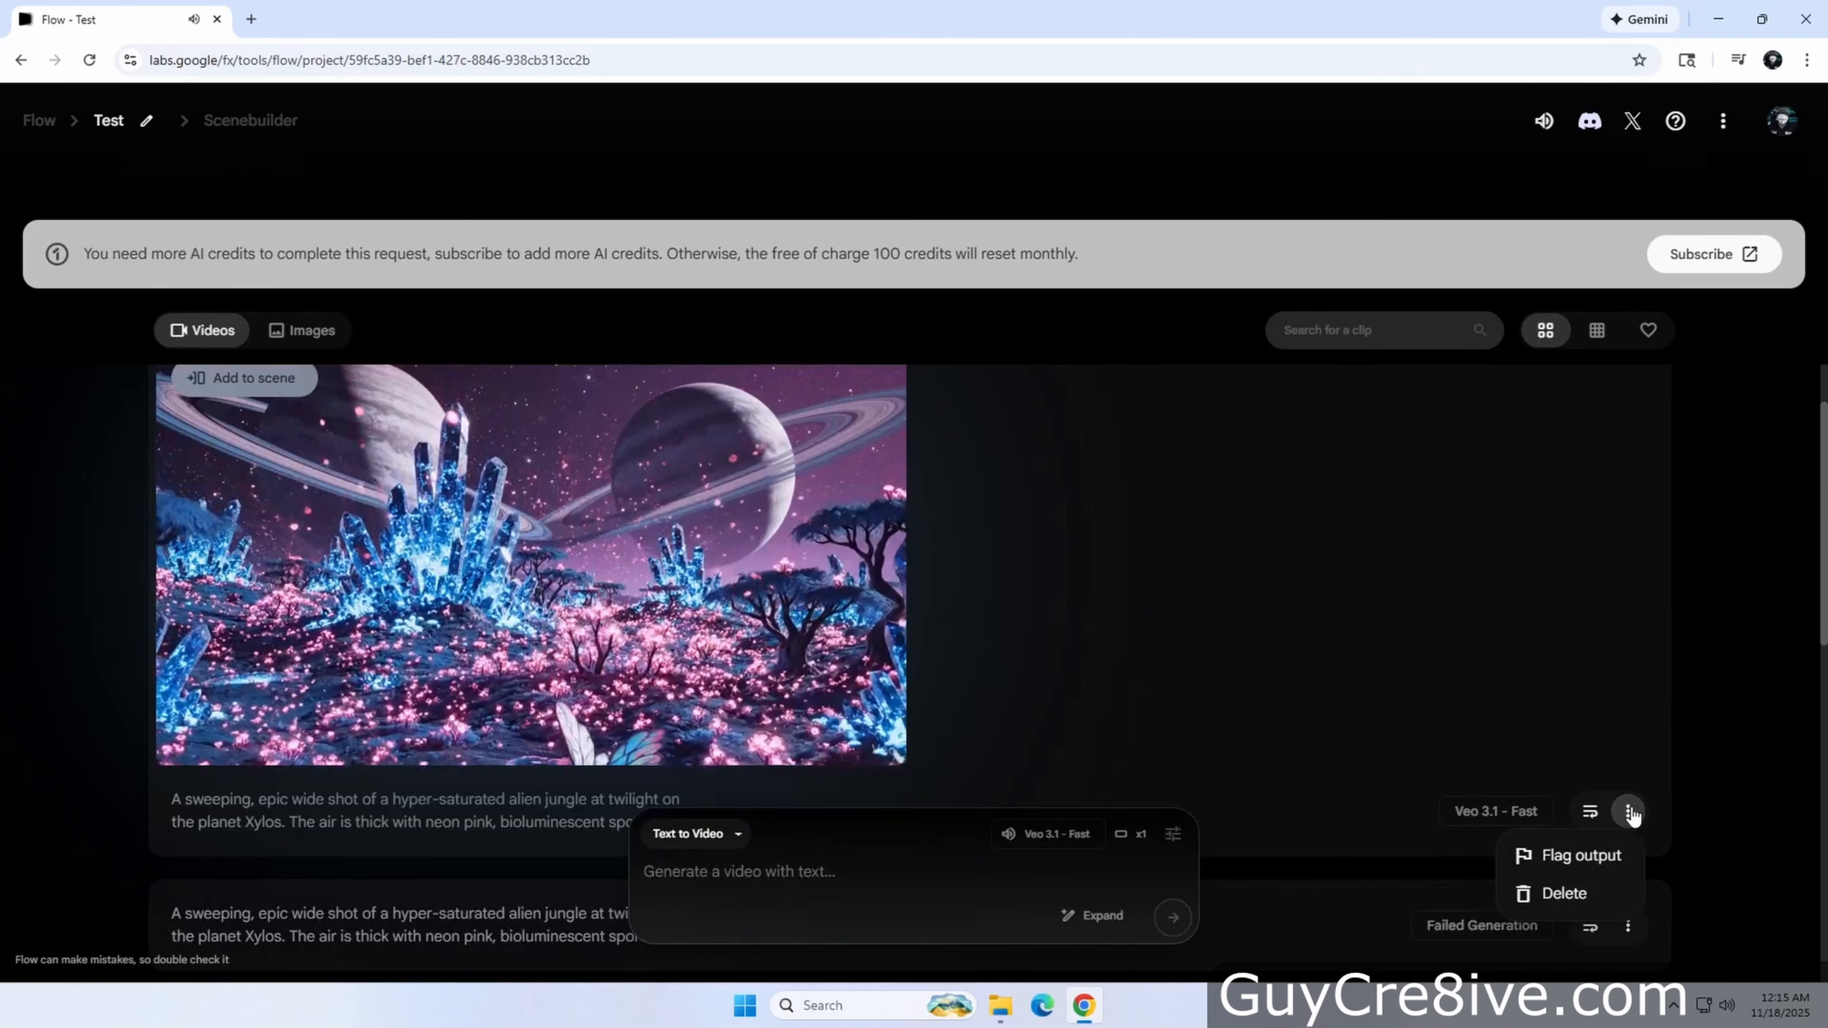
left_click(1596, 893)
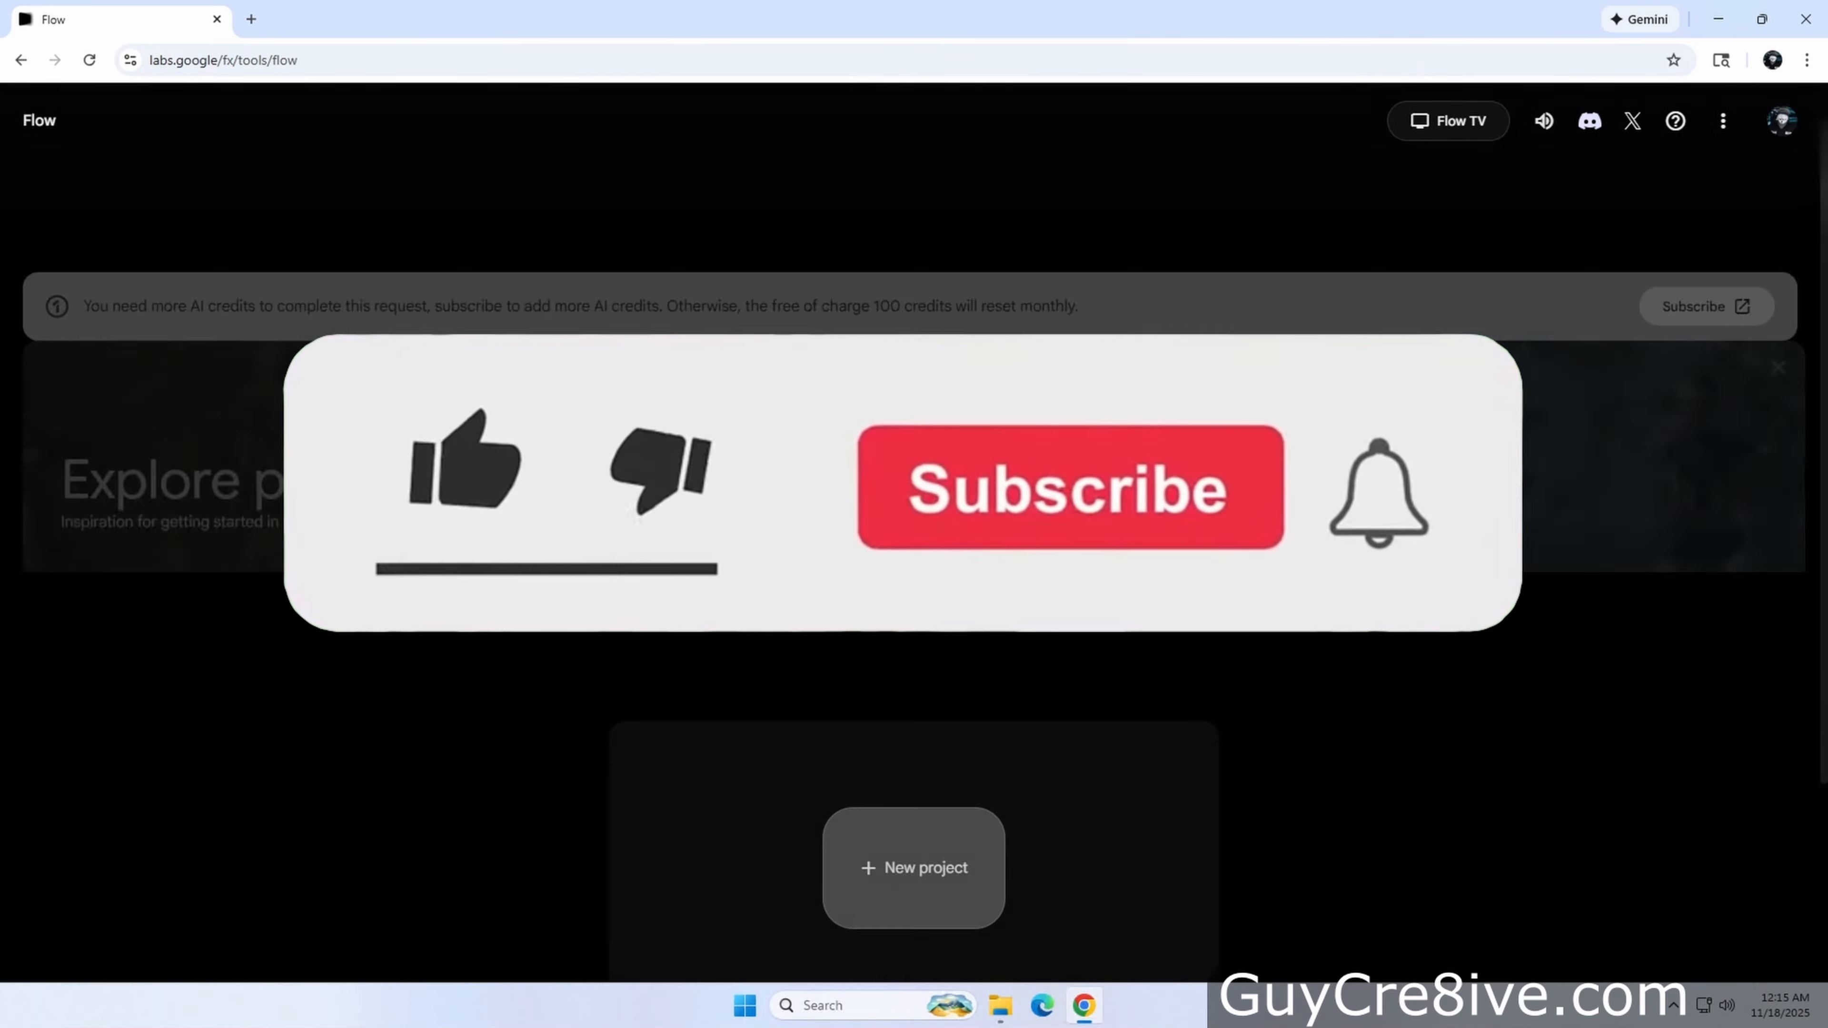
scroll(1151, 612, "down", 5)
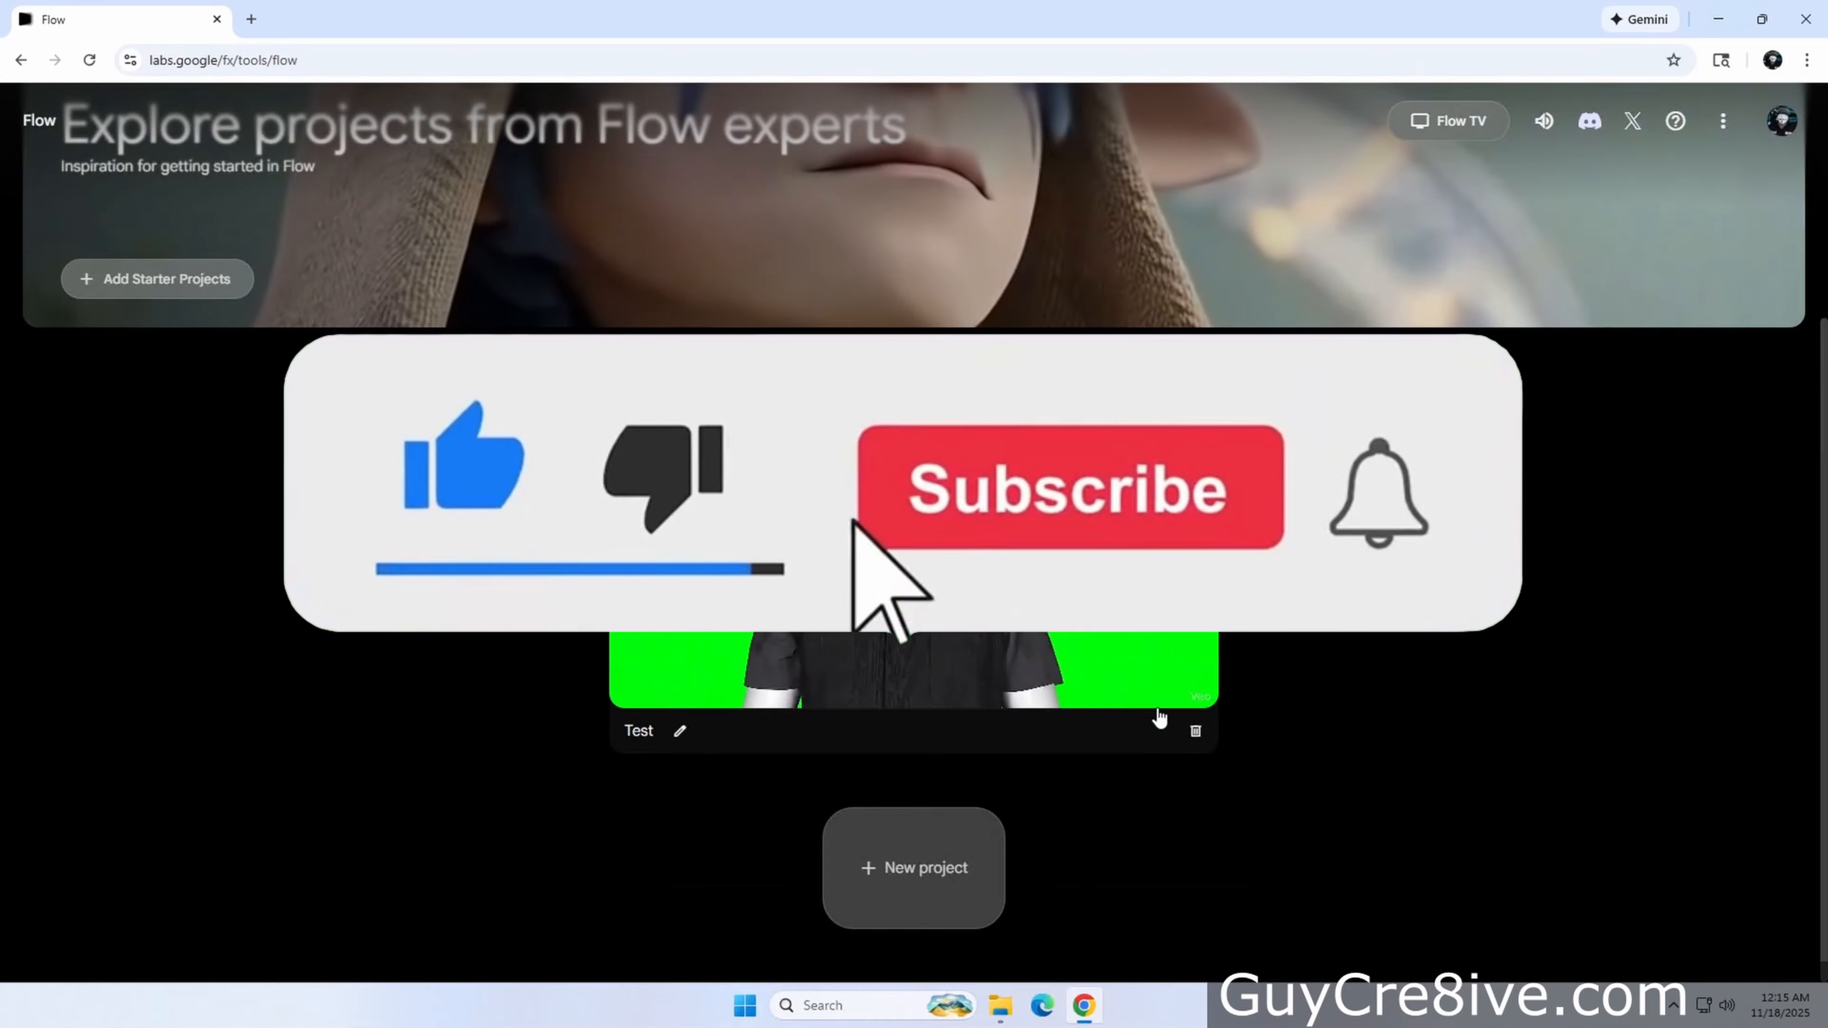